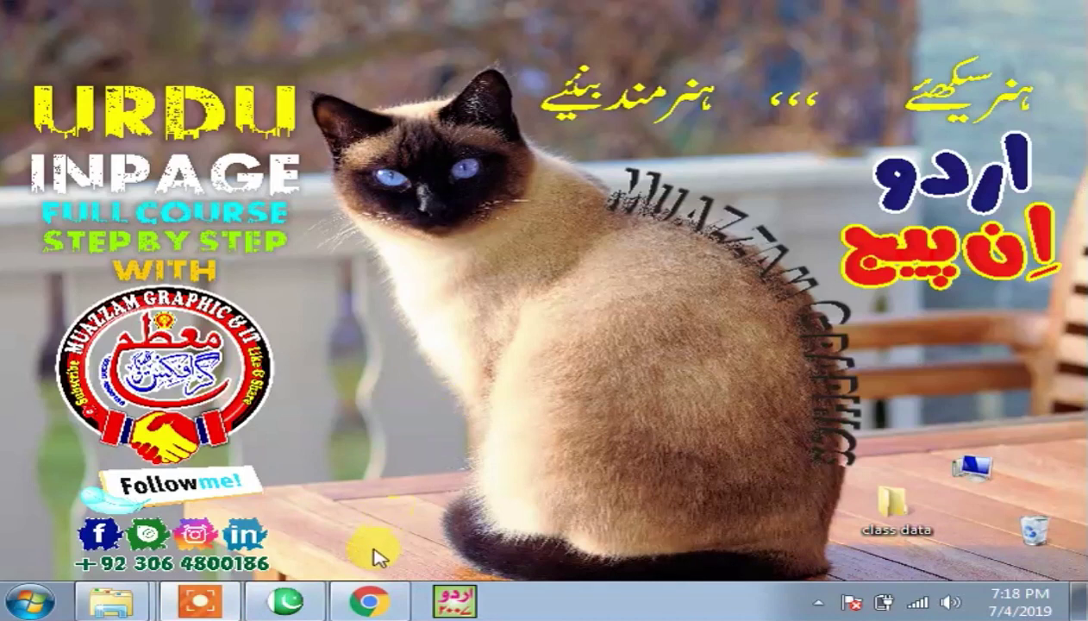
Switch to Google Chrome and look through the uploaded videos on the Muazzam Graphic & IT YouTube channel.
mouse_move(360, 602)
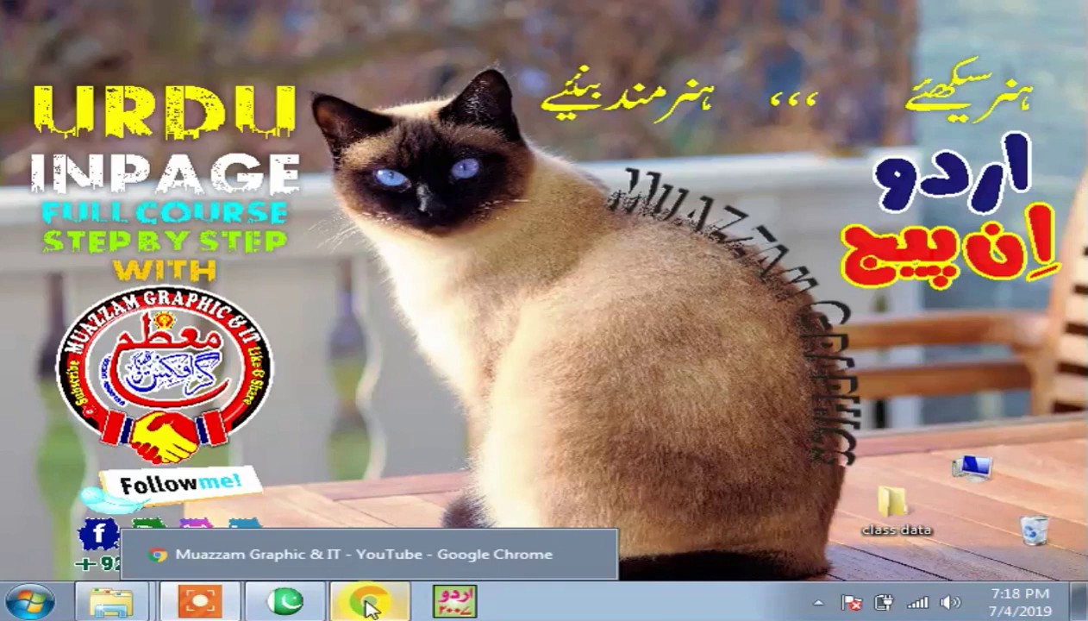
mouse_move(289, 609)
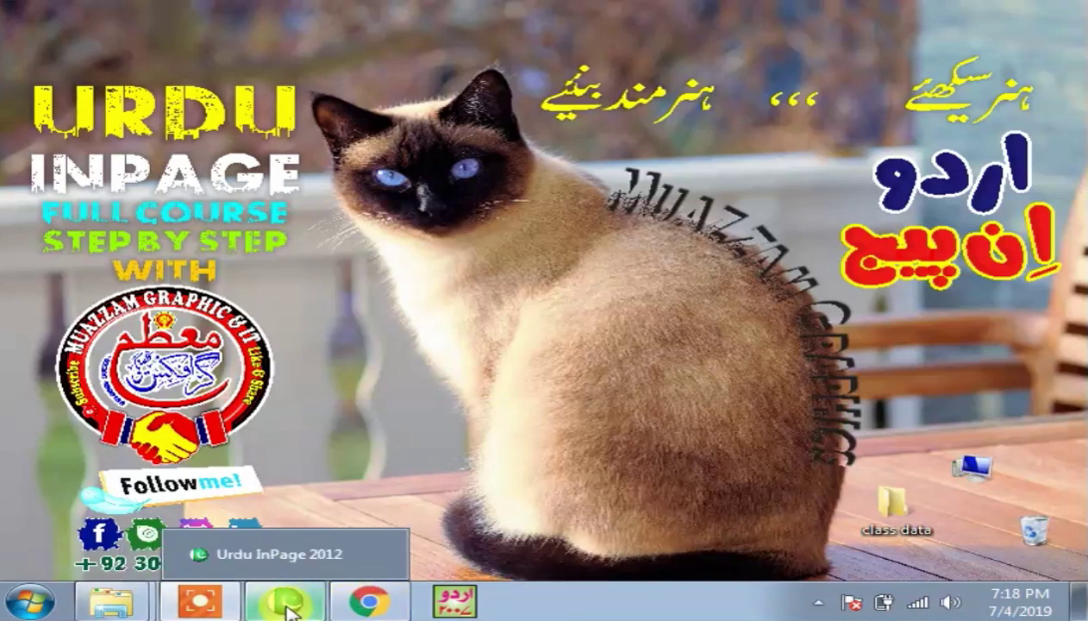
click(369, 604)
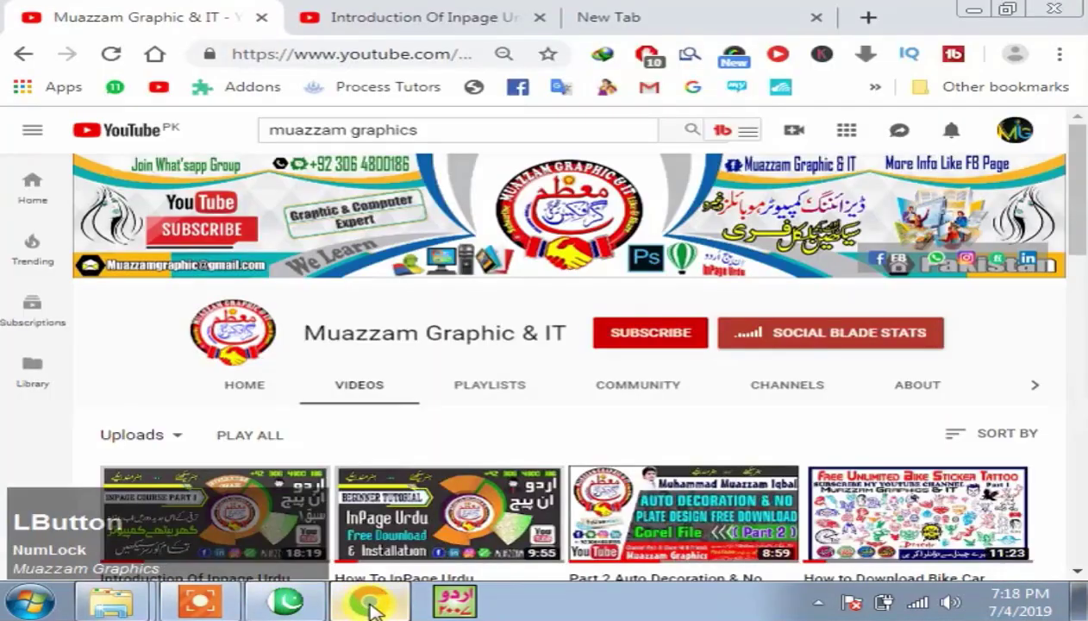
mouse_move(286, 603)
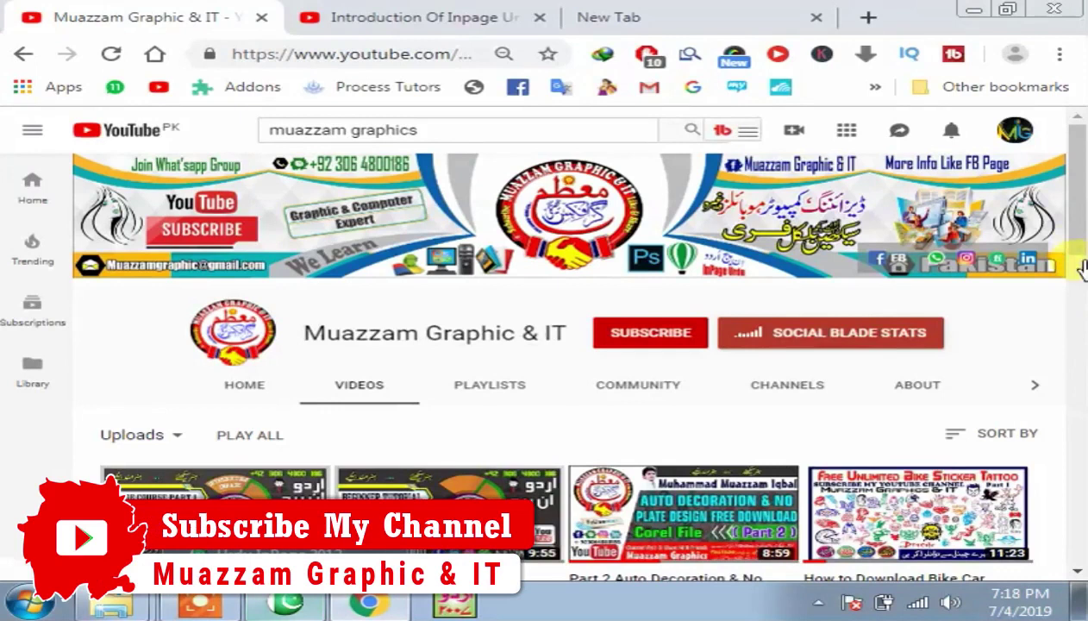
drag(1081, 212, 1082, 249)
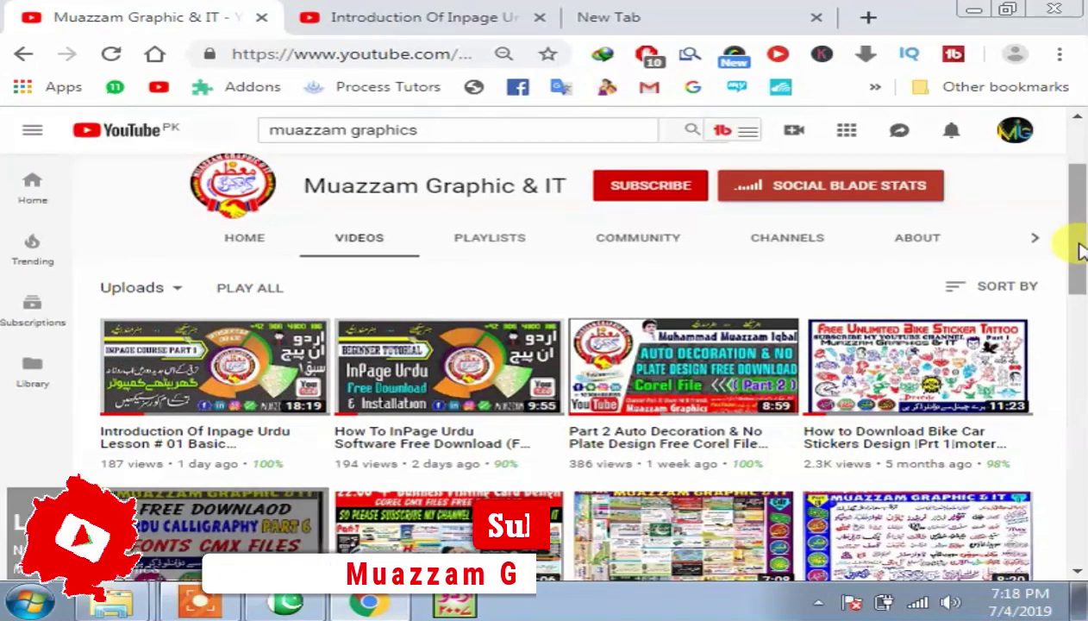
mouse_move(1077, 235)
mouse_down()
mouse_move(1079, 278)
mouse_move(1082, 235)
mouse_up()
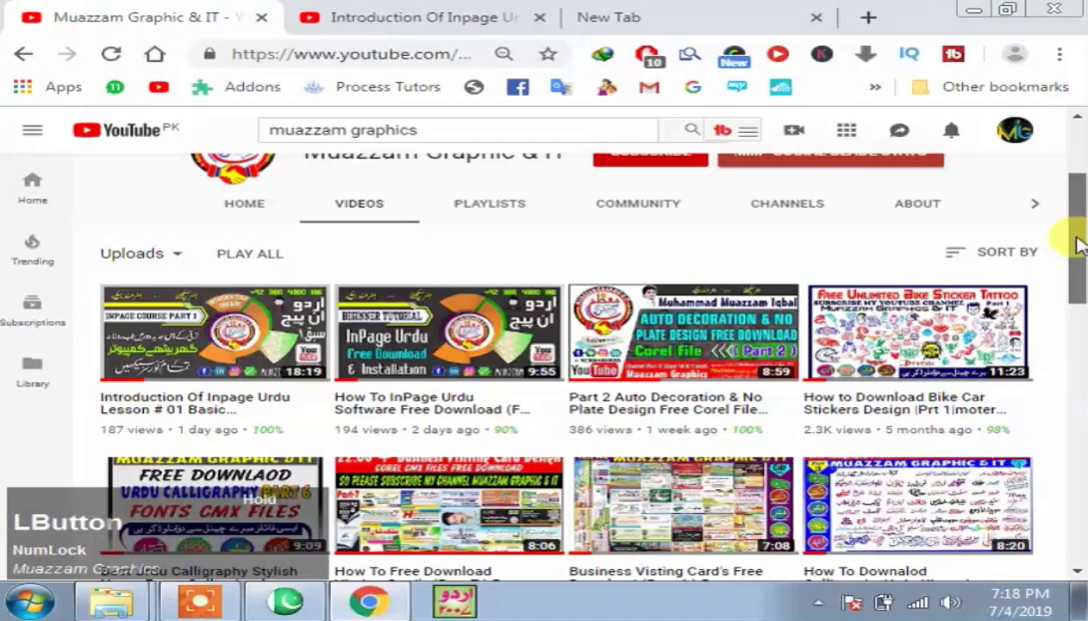
drag(1076, 240, 1071, 223)
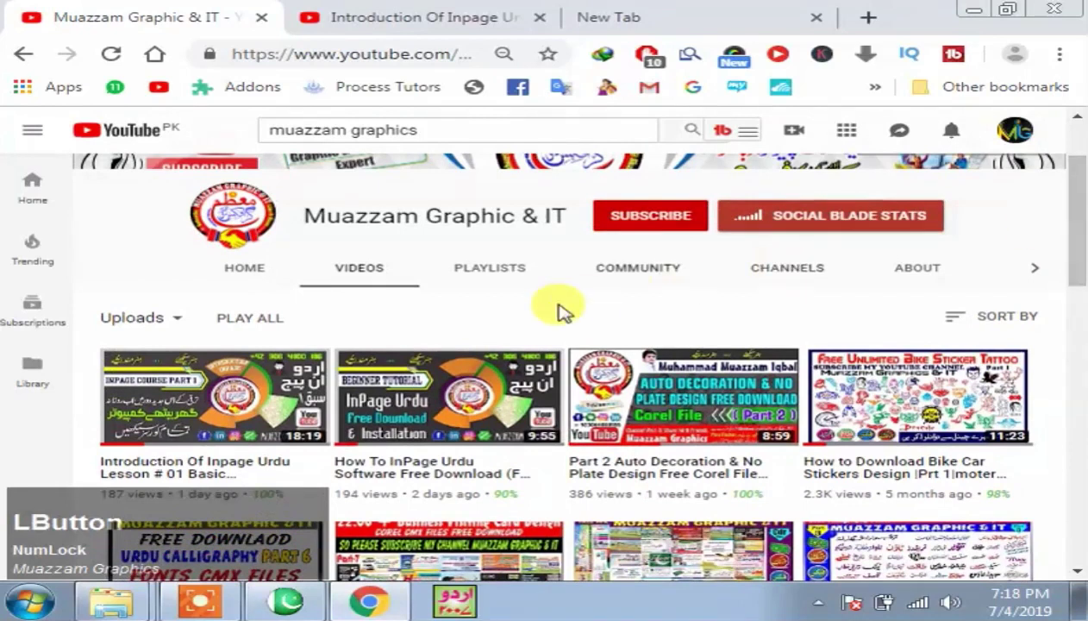
Show the channel's created playlists and look them over.
click(485, 277)
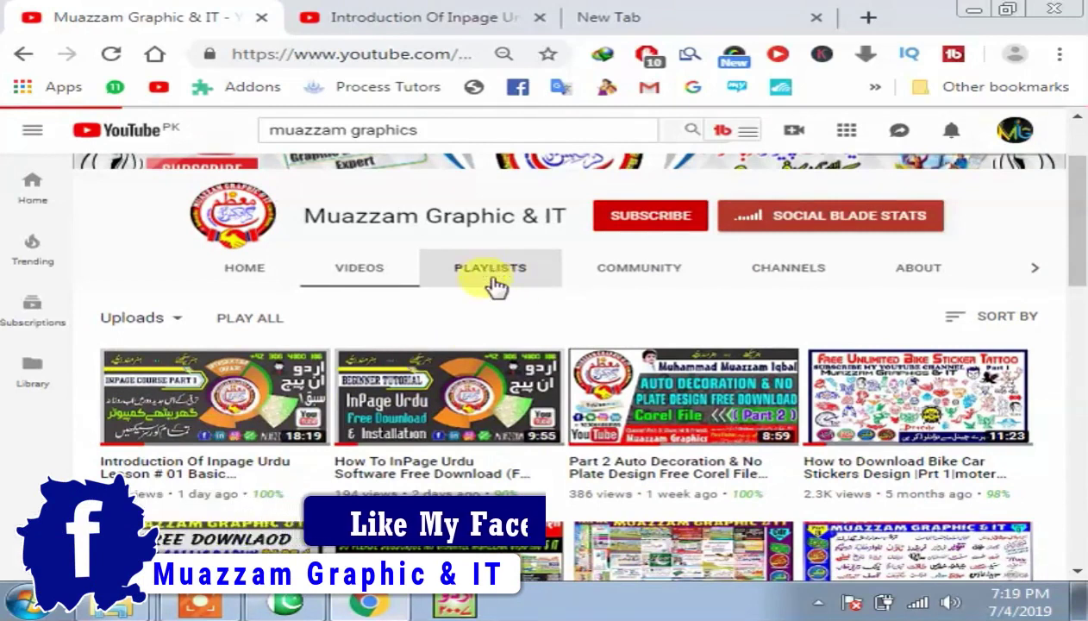
scroll(194, 472, down, 1)
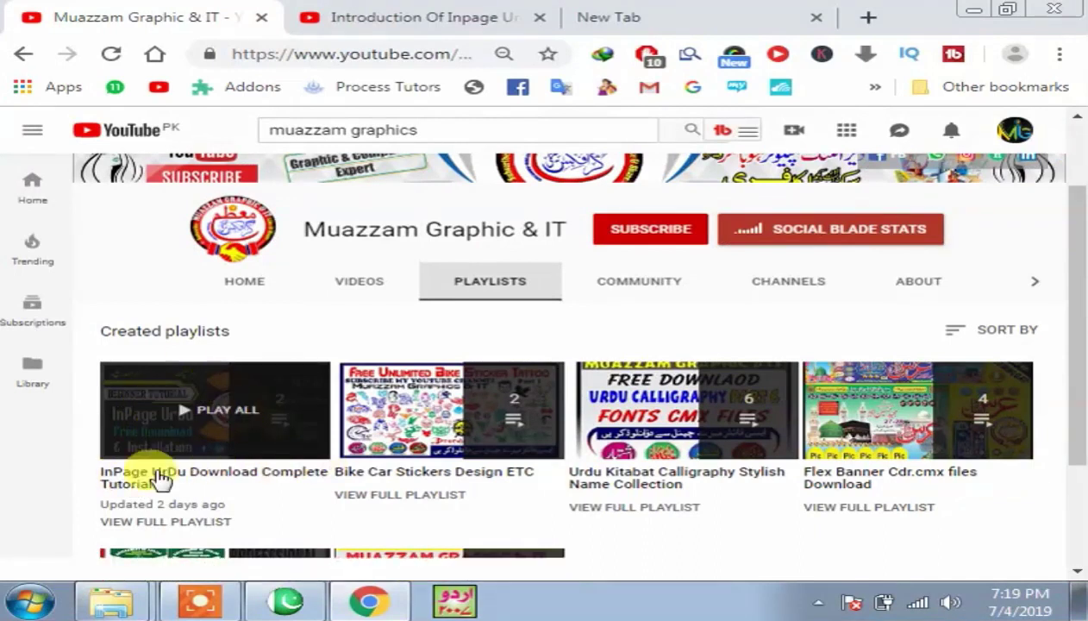
scroll(472, 388, up, 1)
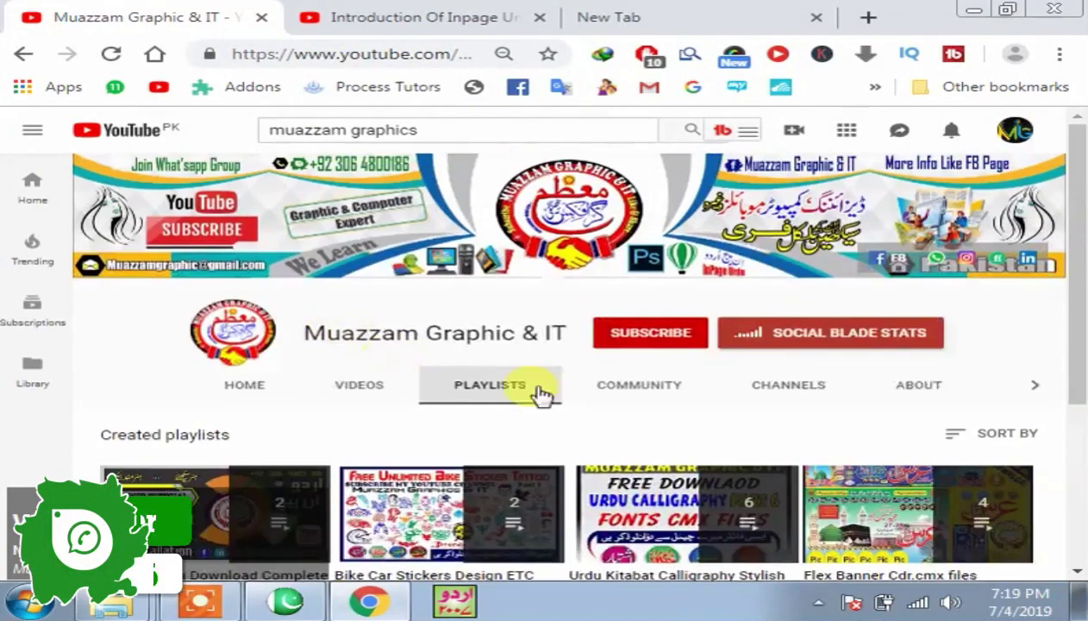
Subscribe to the Muazzam Graphic & IT channel.
click(655, 340)
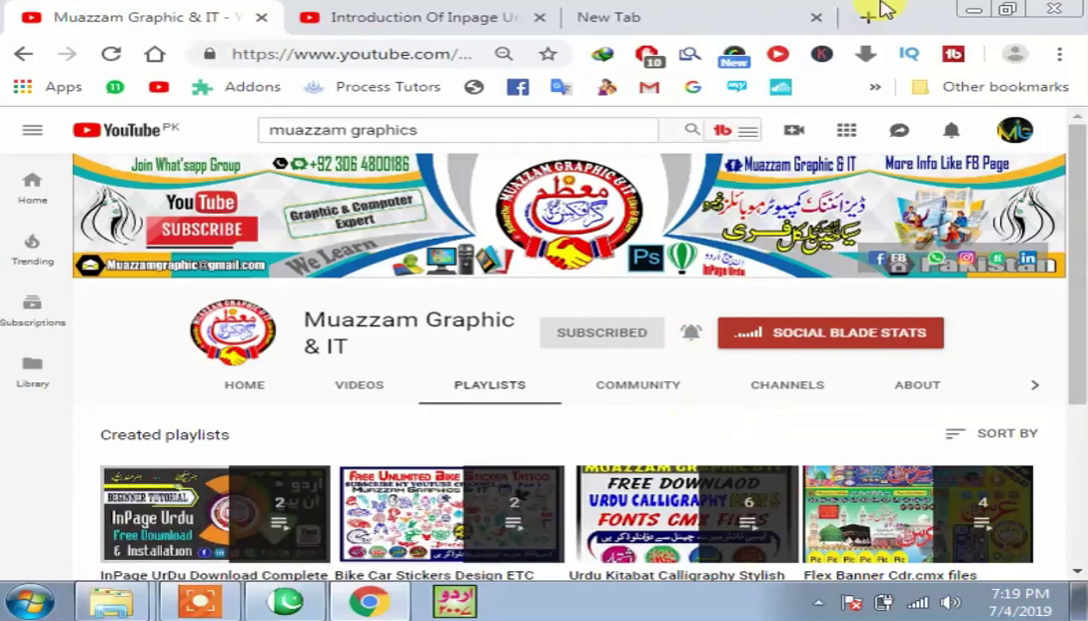
scroll(922, 327, down, 3)
scroll(610, 464, up, 3)
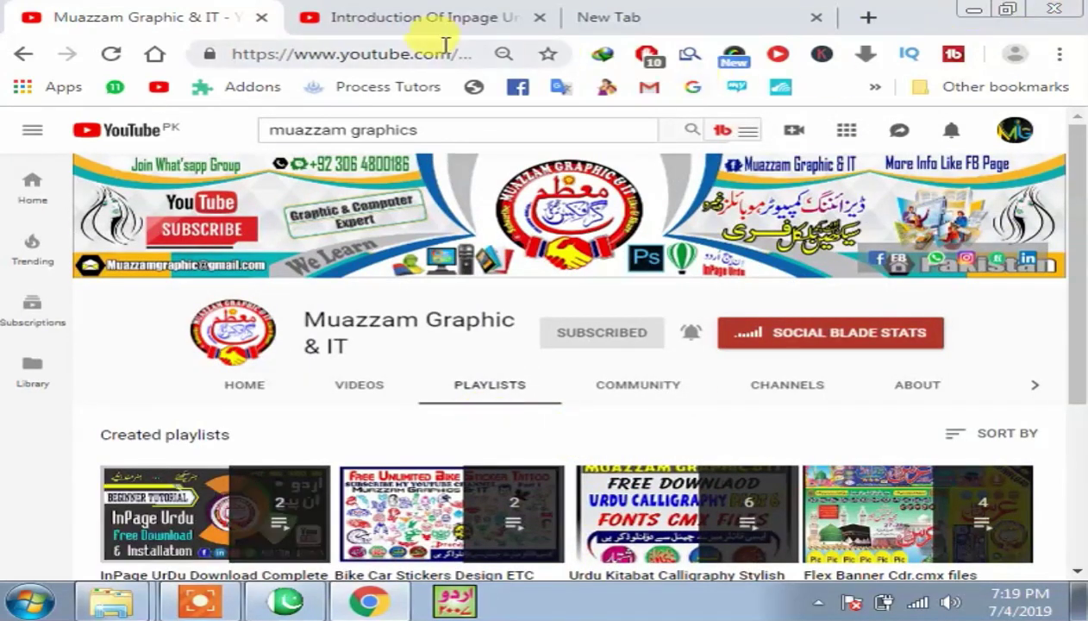
Minimize the browser, switch to Urdu InPage 2012 and create a new Letter 8.5x11" portrait document with the default settings.
click(975, 12)
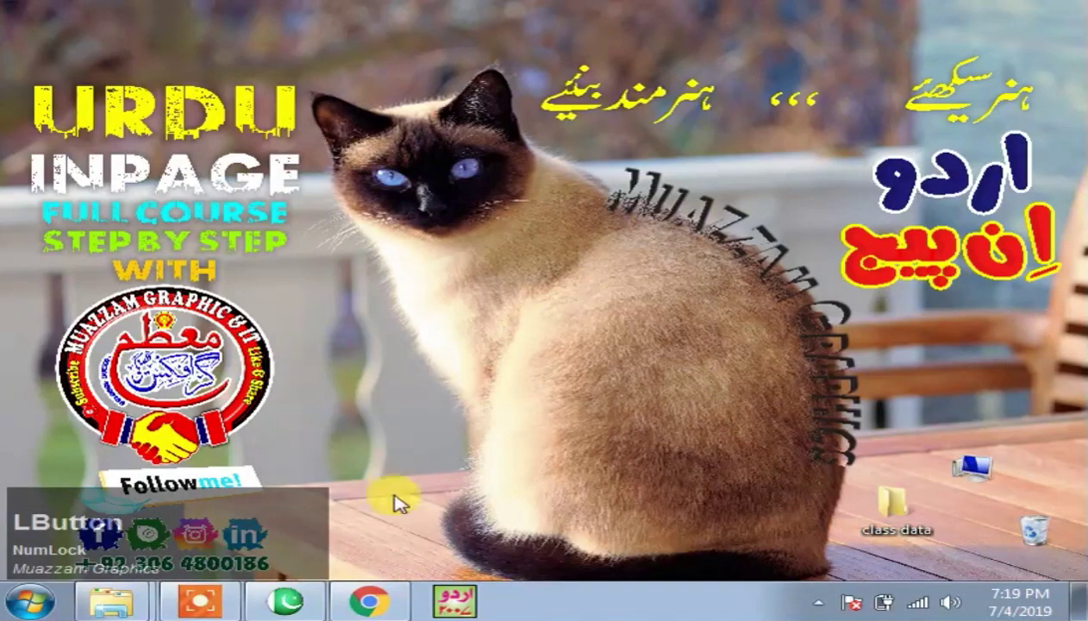
click(284, 608)
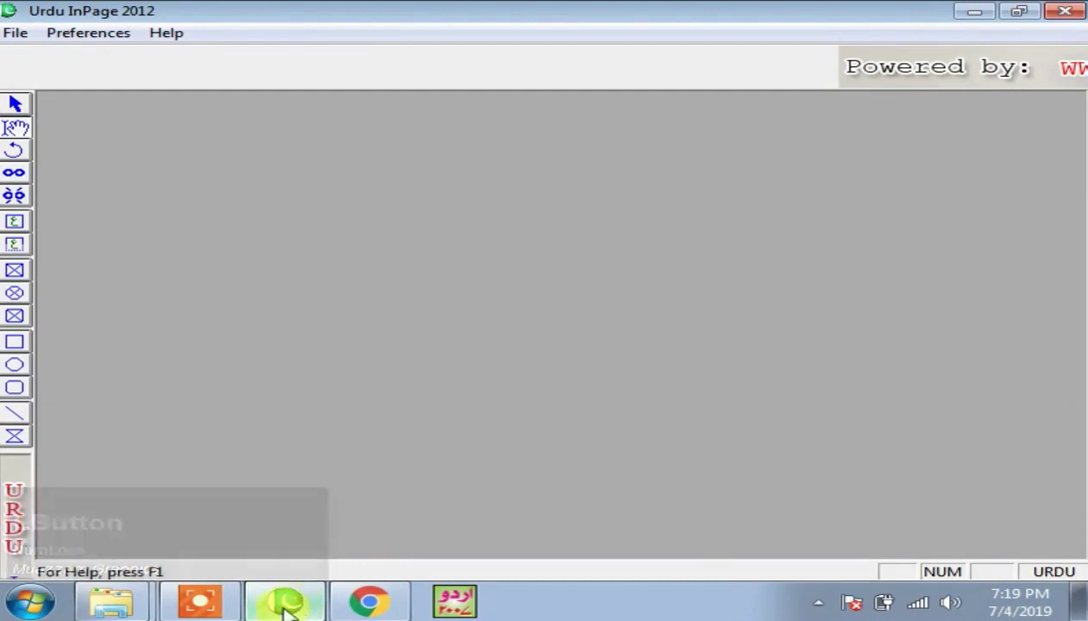
click(15, 34)
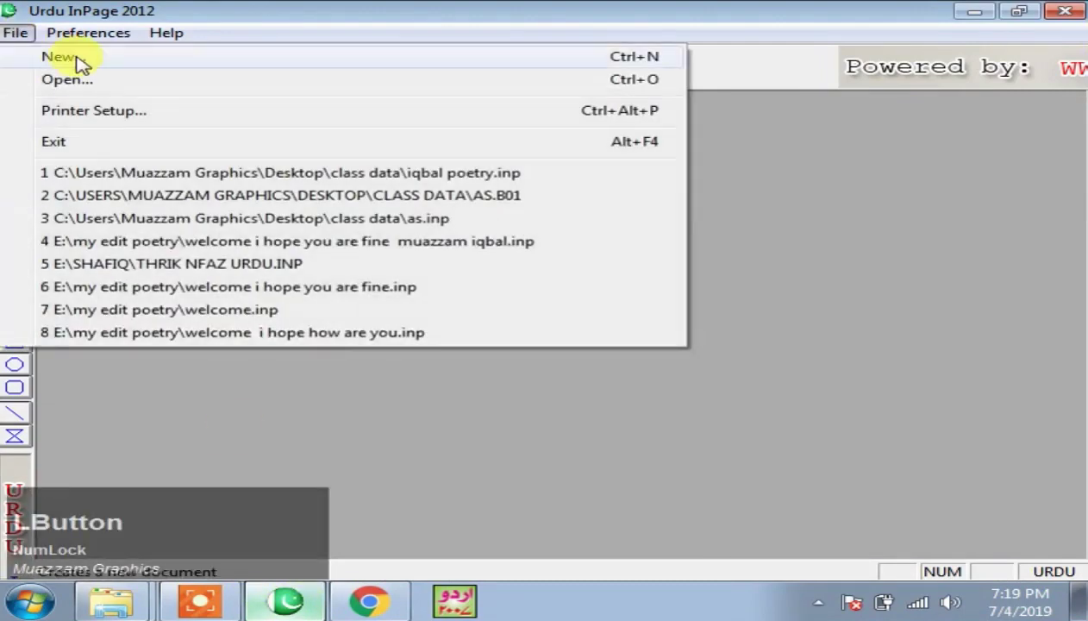
click(43, 57)
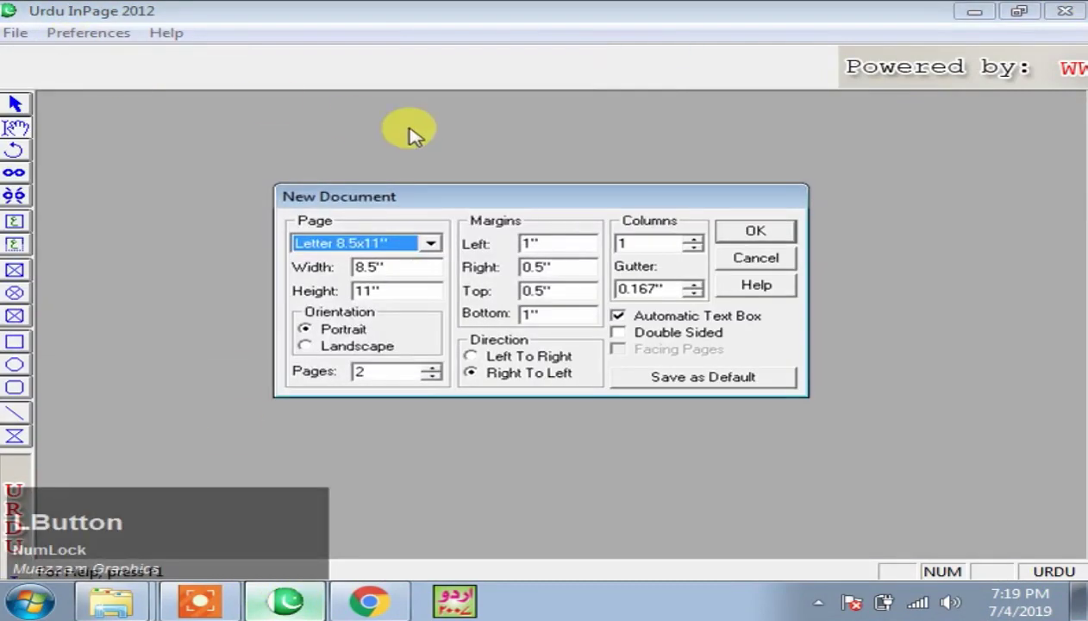
click(778, 233)
click(90, 34)
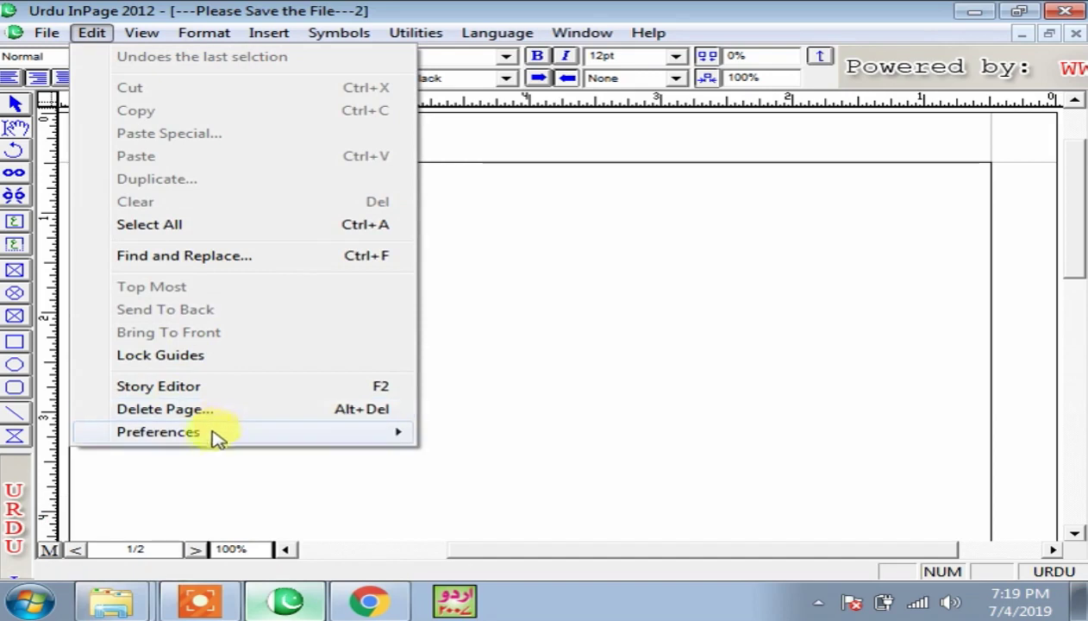
mouse_move(205, 441)
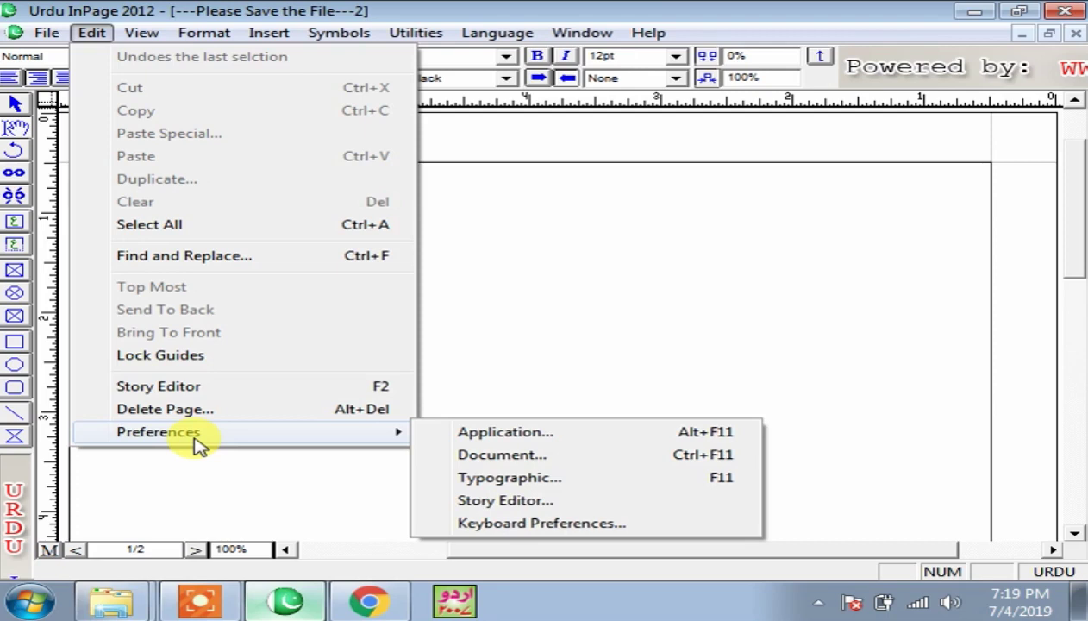
click(524, 353)
click(92, 34)
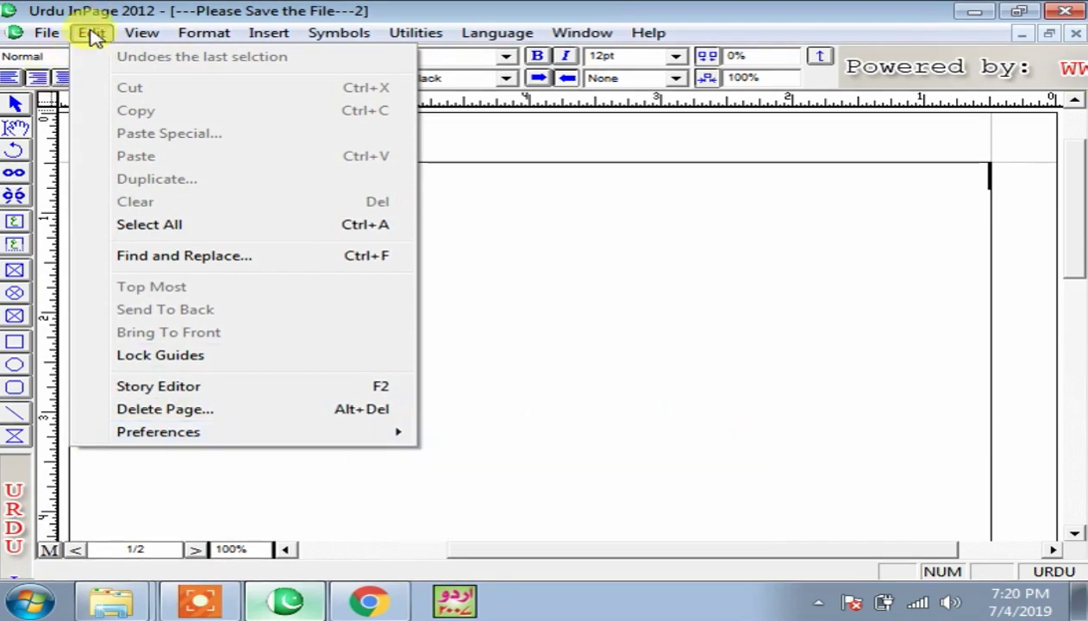
click(541, 381)
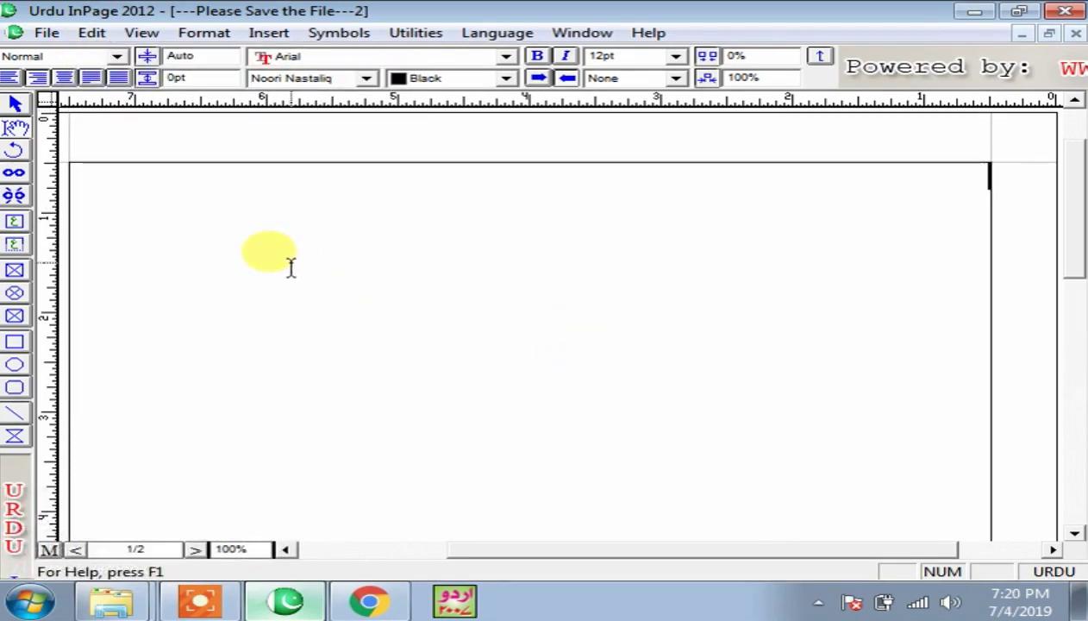
Set the application type to Right To Left in the Application Preferences and apply it.
key(alt)
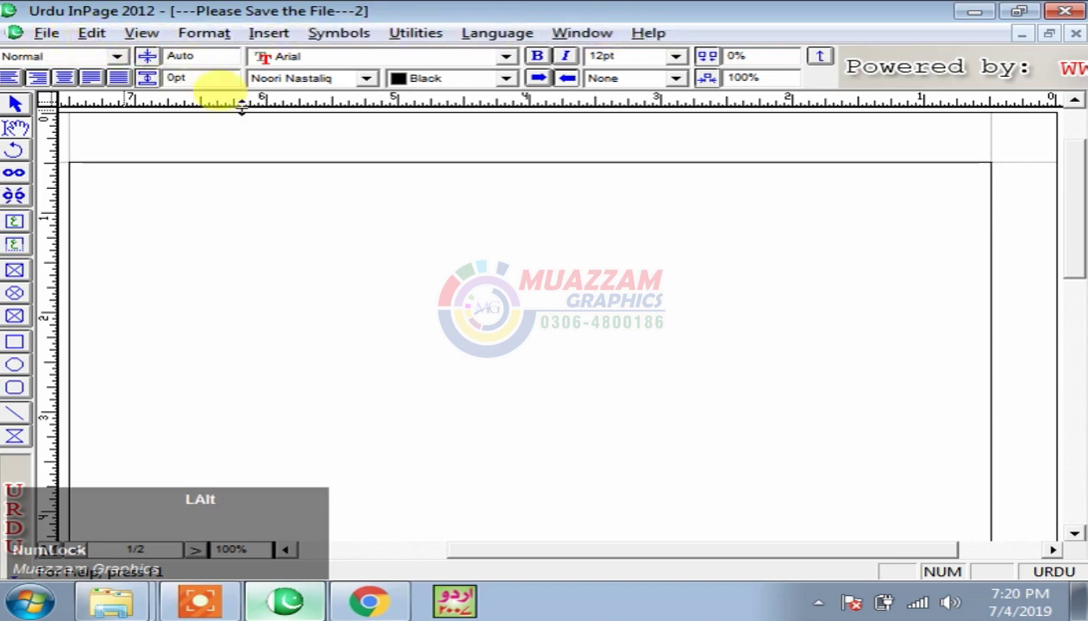
key(alt+e)
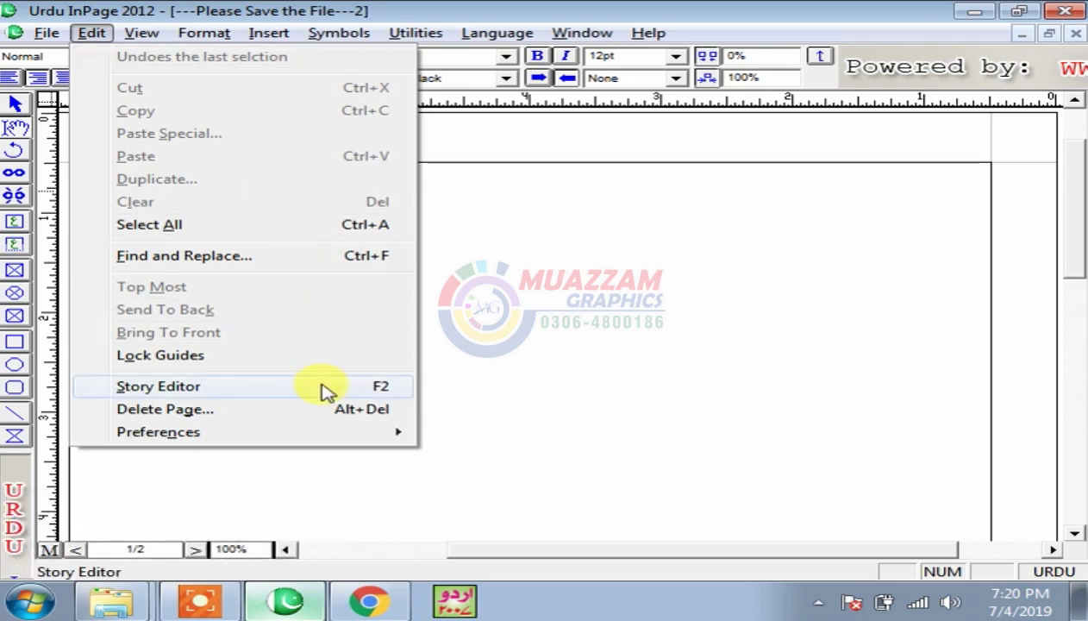
mouse_move(168, 435)
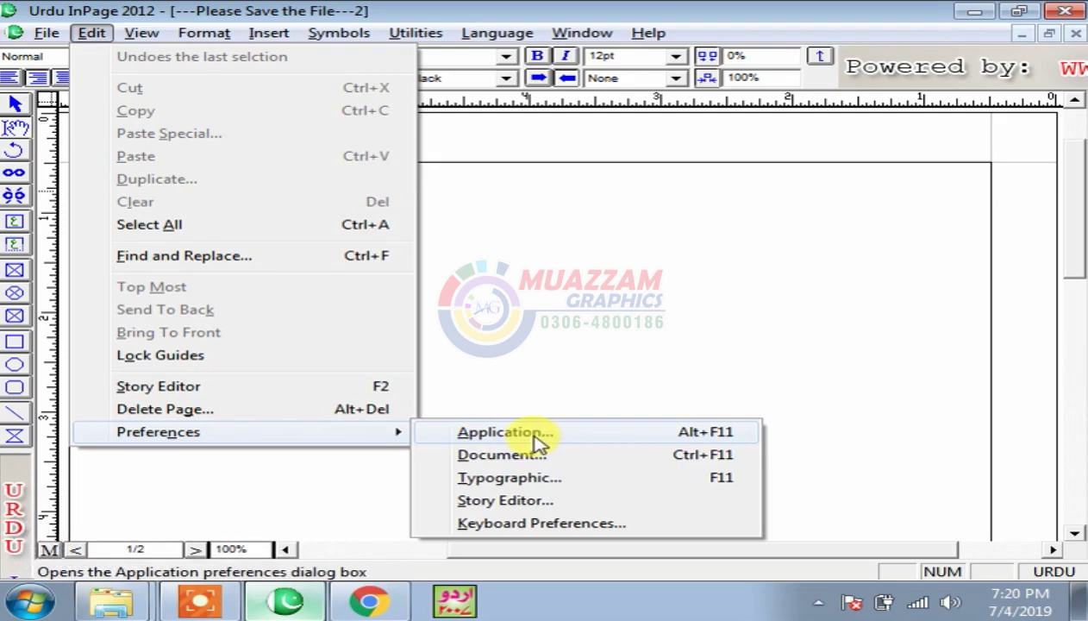
key(a)
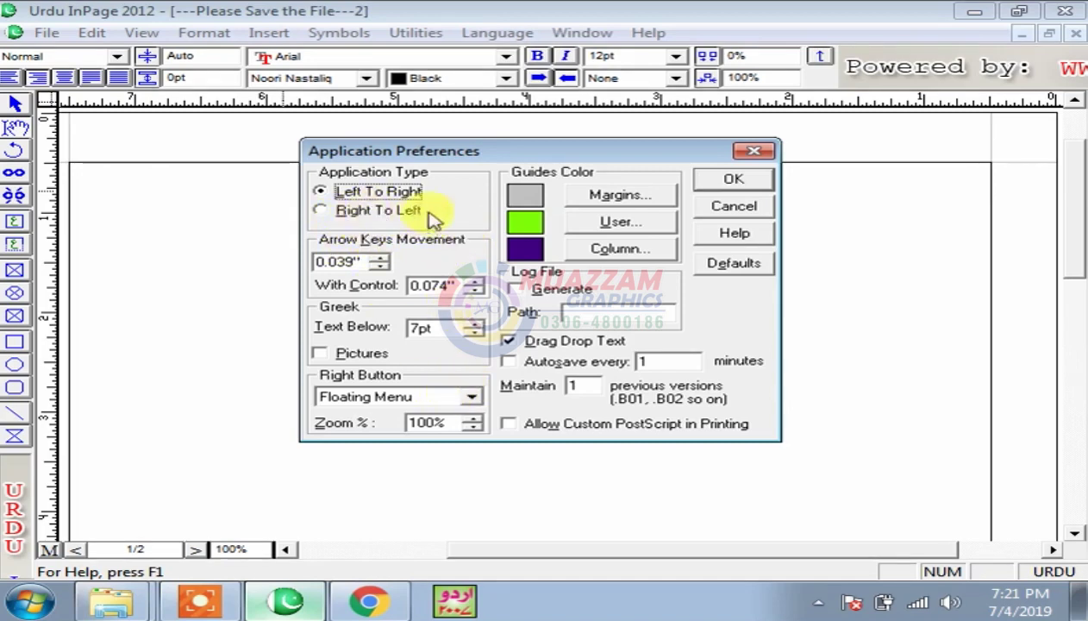
drag(457, 158, 499, 164)
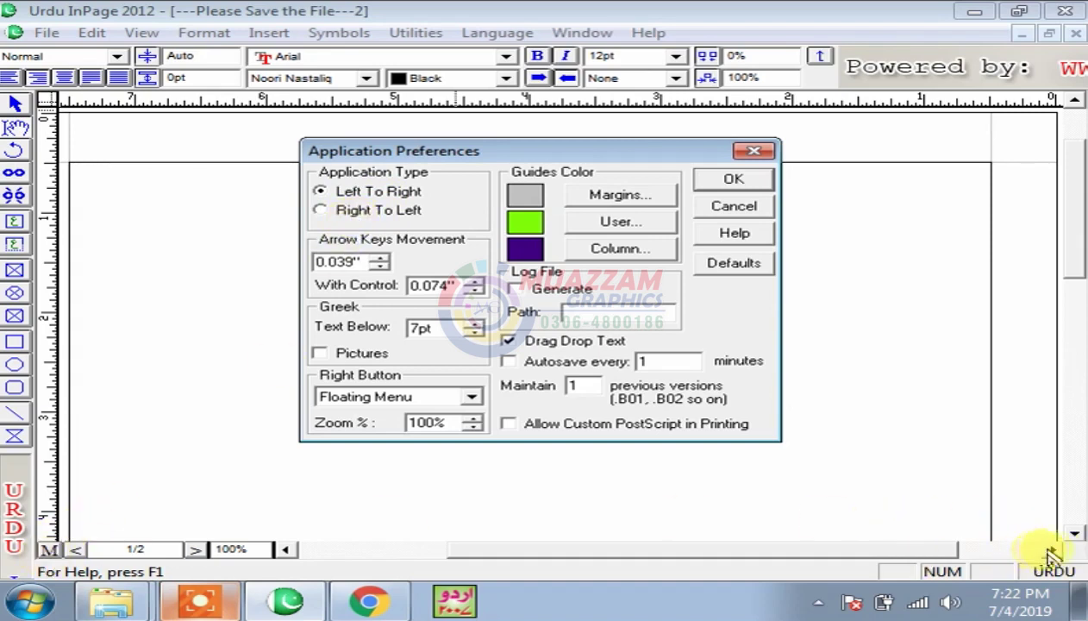
click(358, 210)
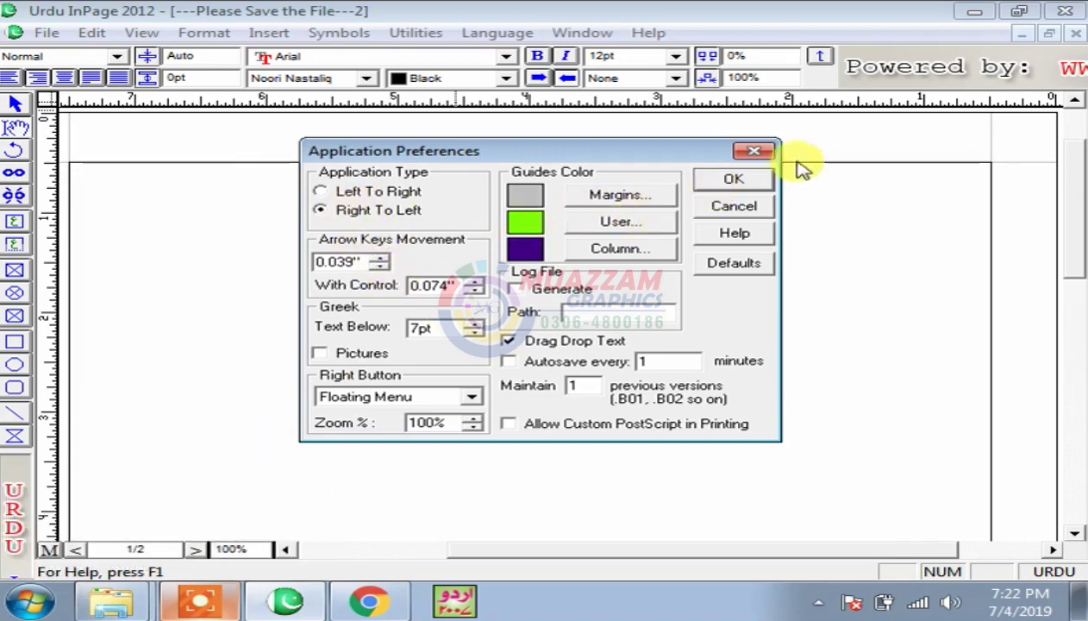
click(733, 178)
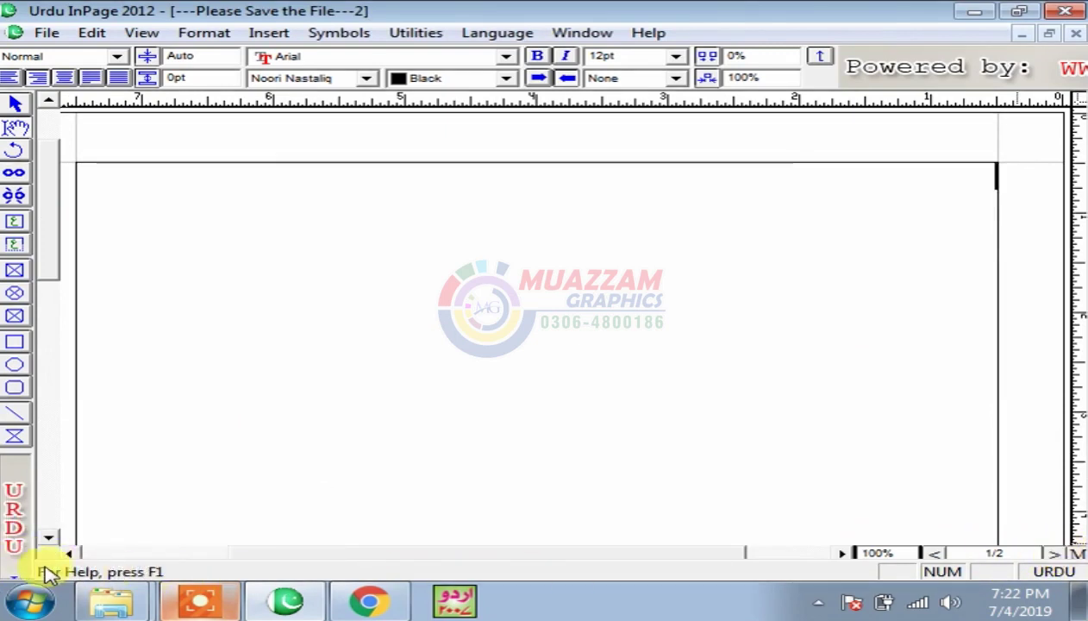
Switch the application type back to Left To Right in the Application Preferences and apply it.
click(90, 33)
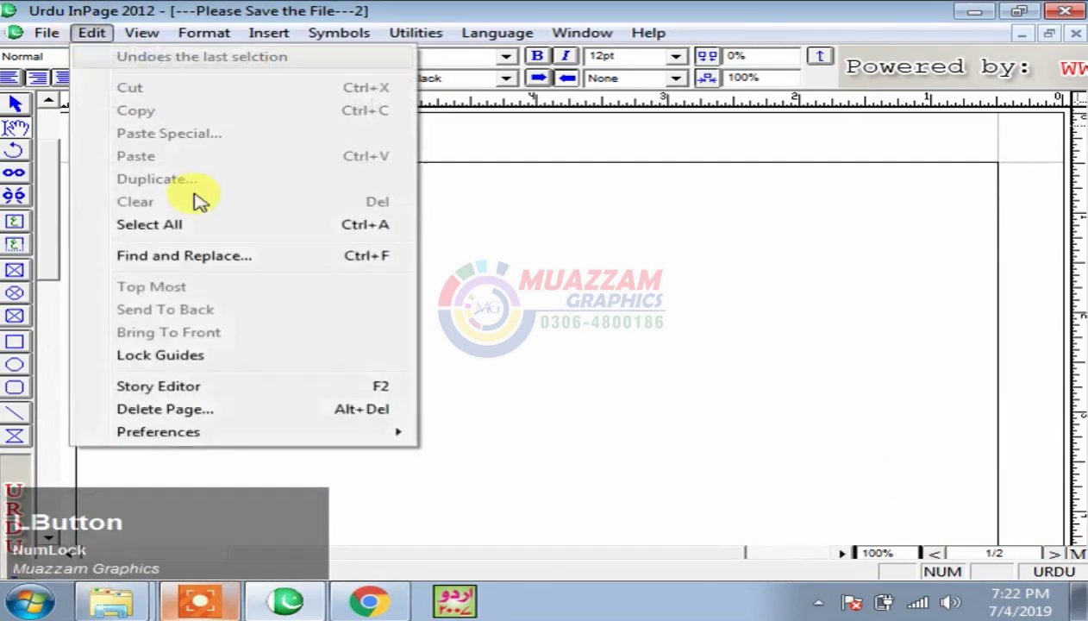
mouse_move(212, 442)
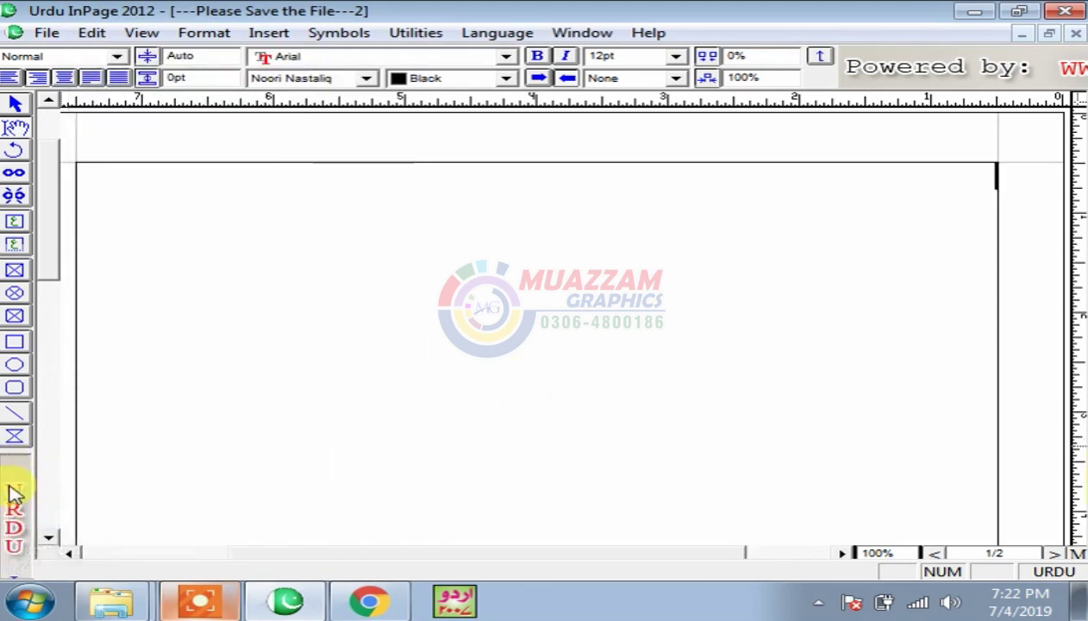
click(18, 488)
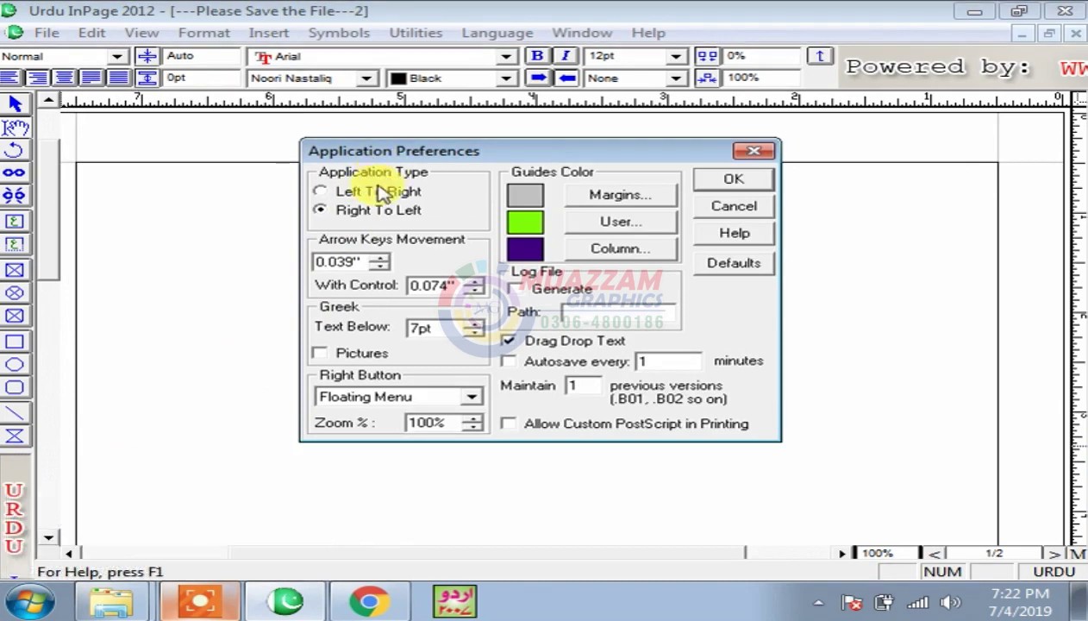
click(358, 195)
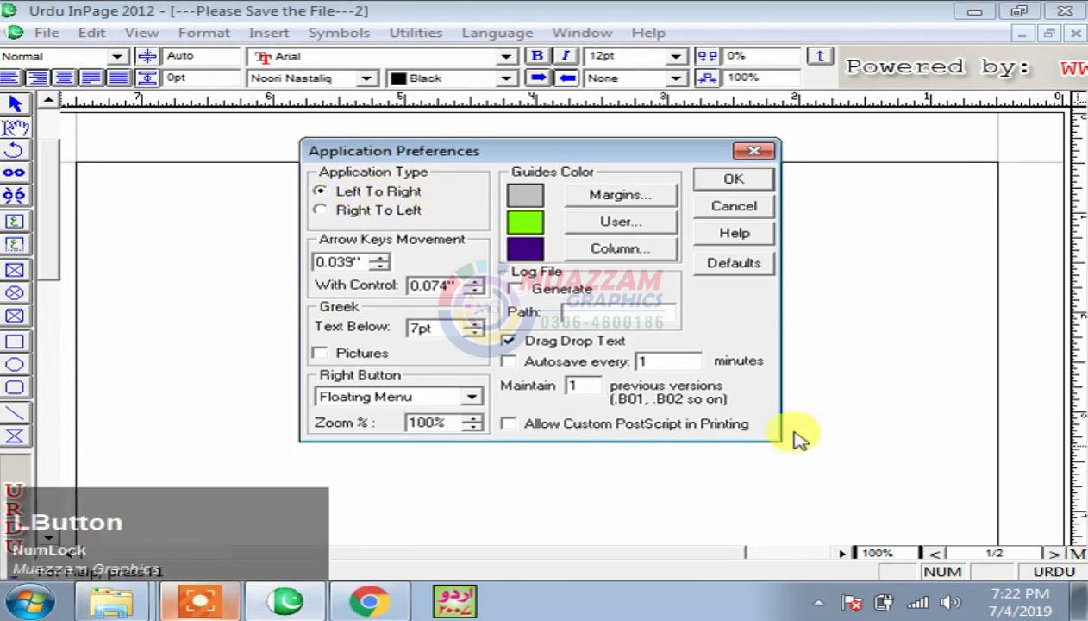
click(732, 179)
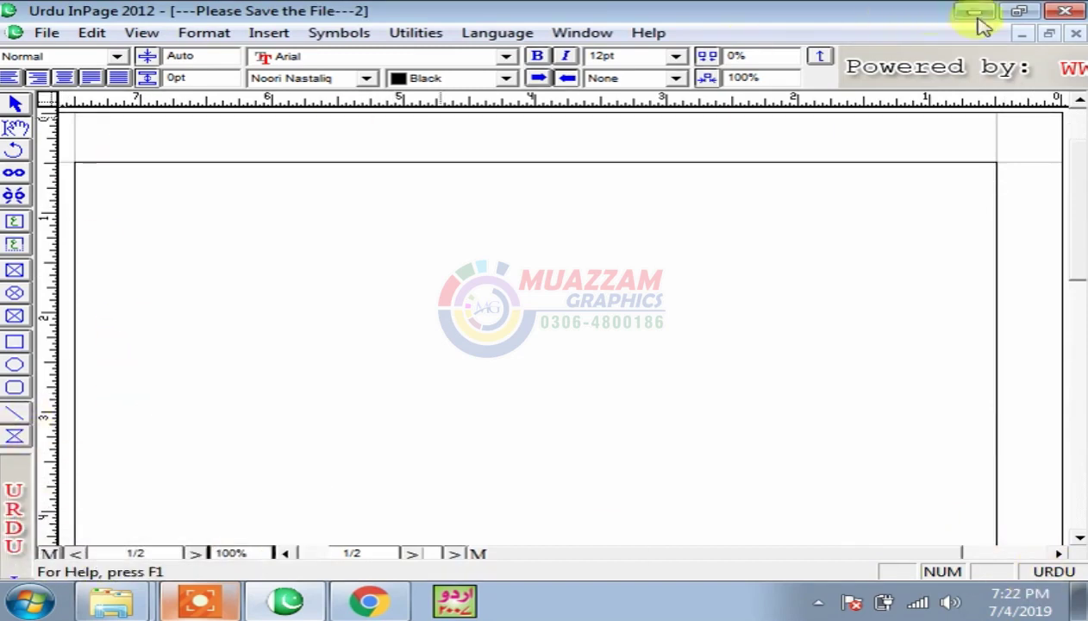
Examine the Arrow Keys Movement distance in the Application Preferences and leave without changing anything.
click(17, 474)
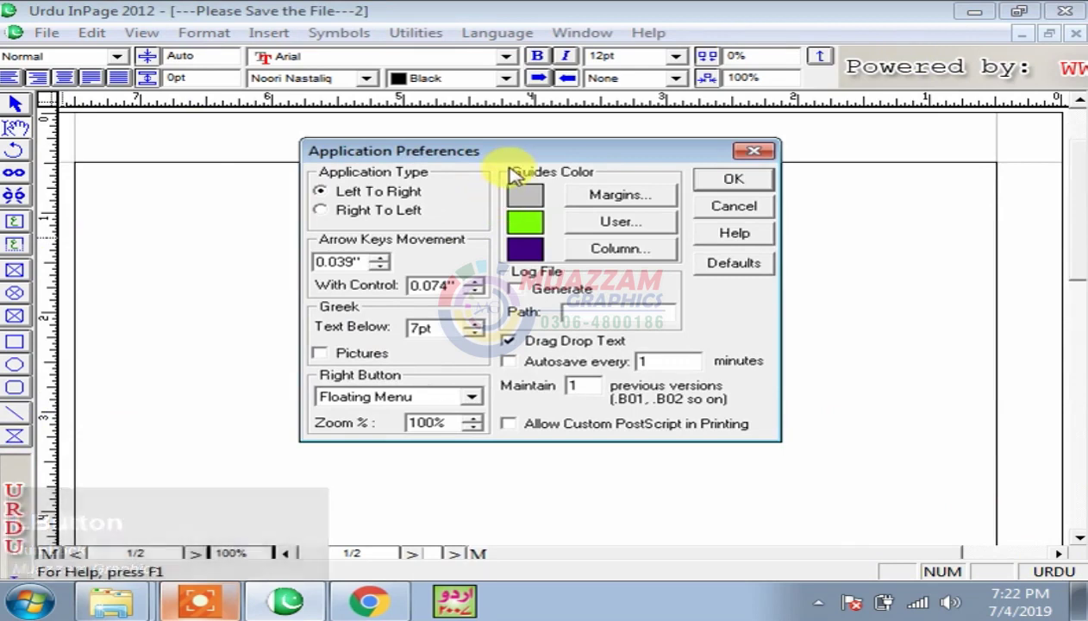
drag(508, 165, 527, 142)
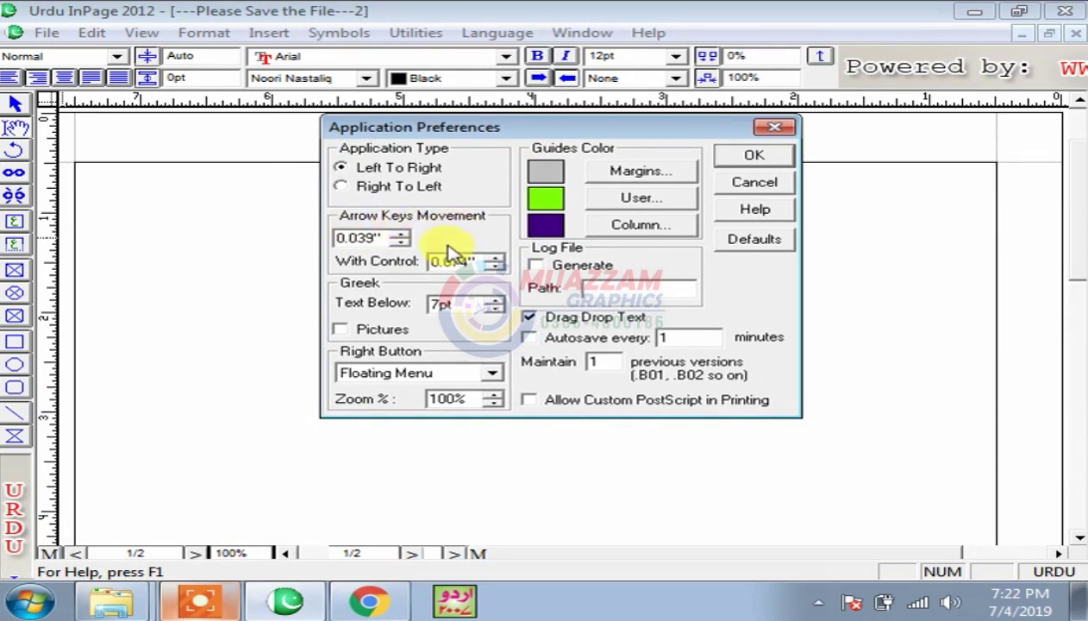
click(384, 238)
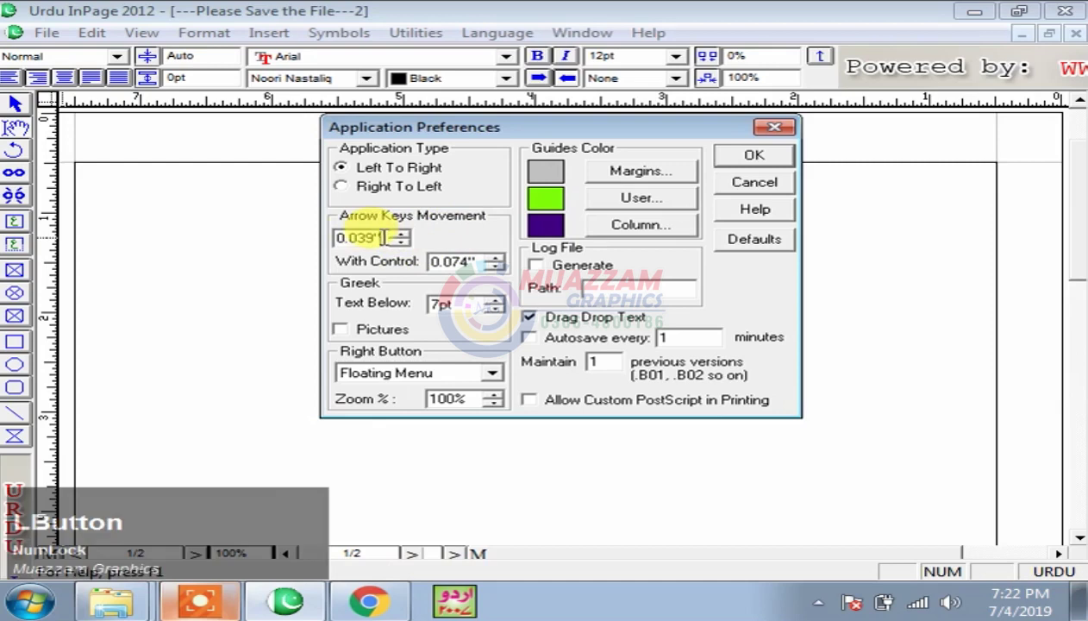
drag(330, 240, 381, 242)
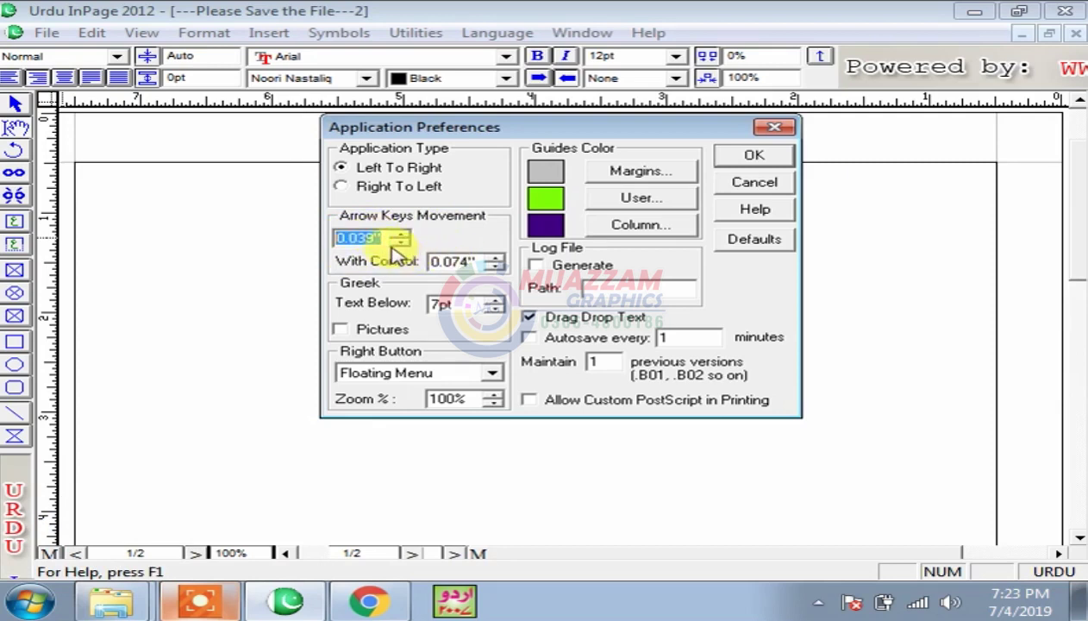
click(755, 186)
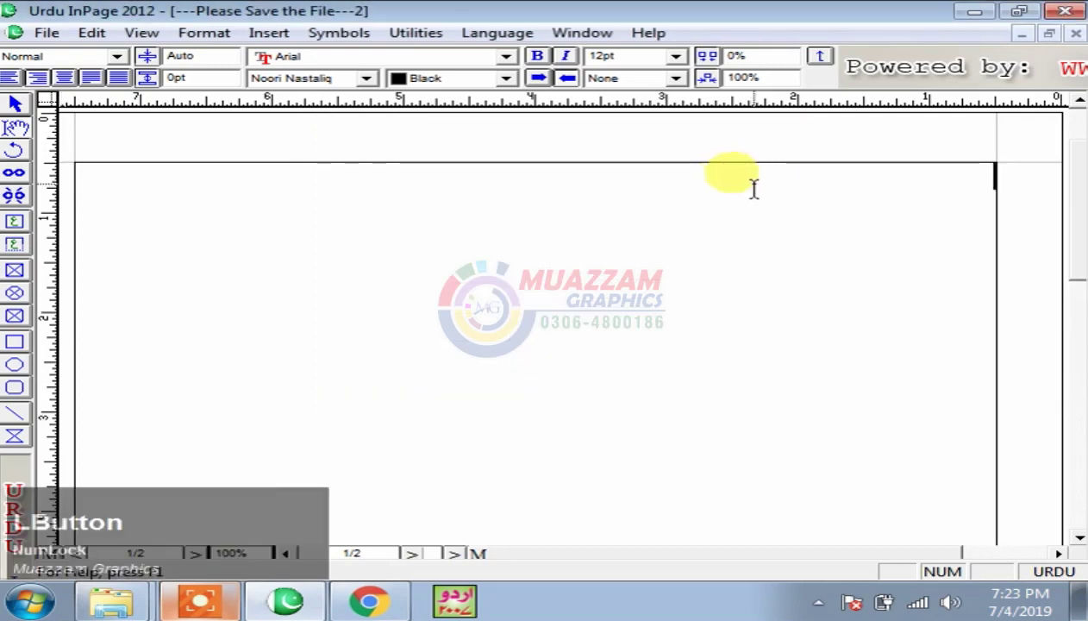
Draw a text box about 1.87" wide and 0.78" high near the page's upper right and select it as an object.
click(14, 221)
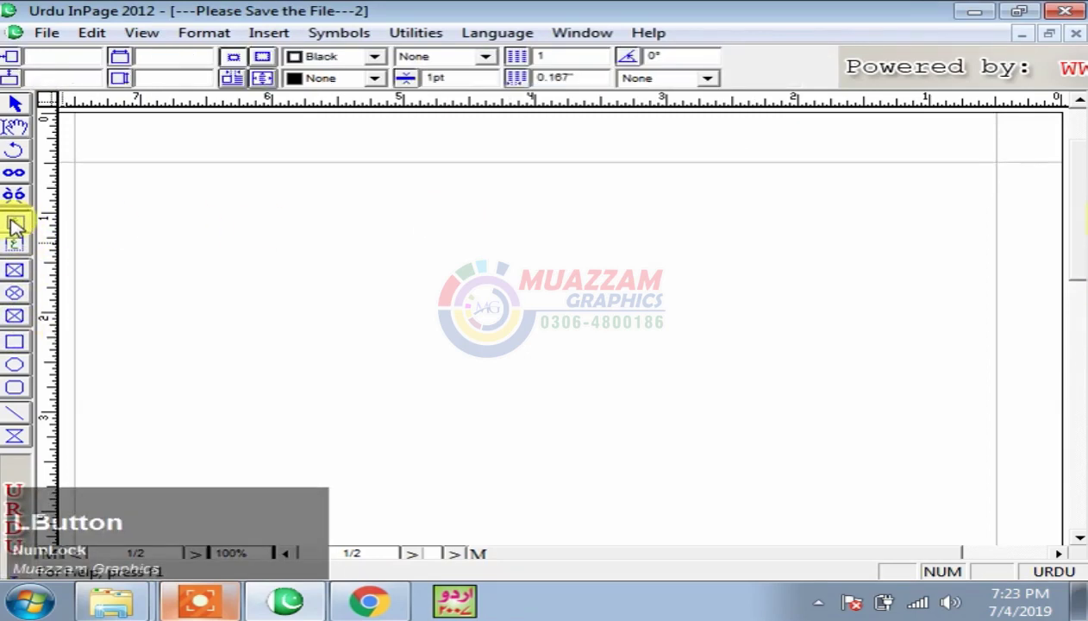
drag(595, 192, 842, 270)
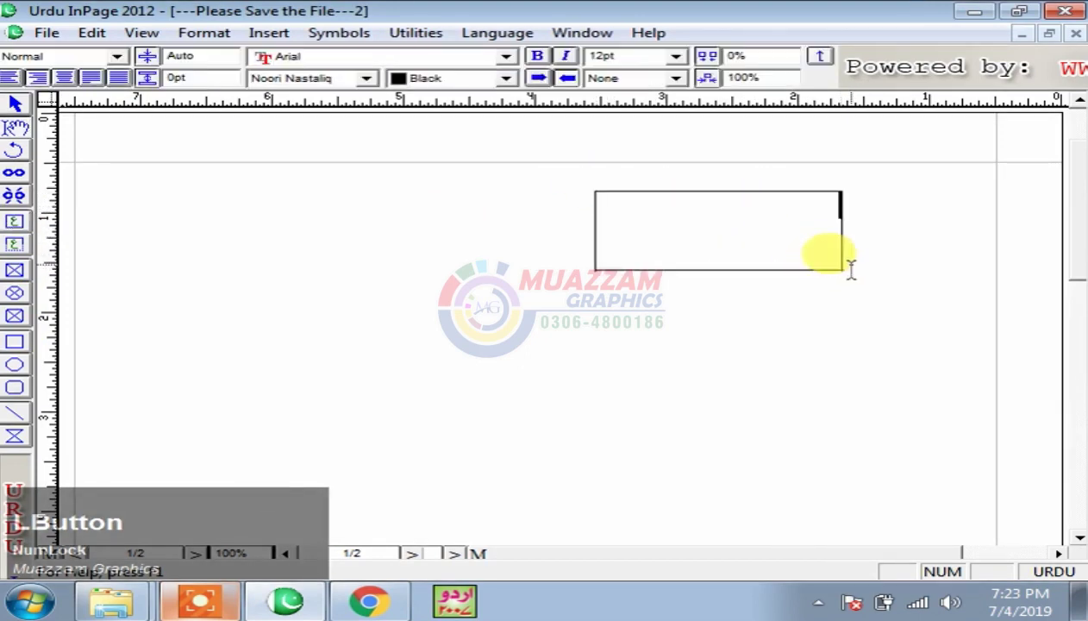
click(17, 105)
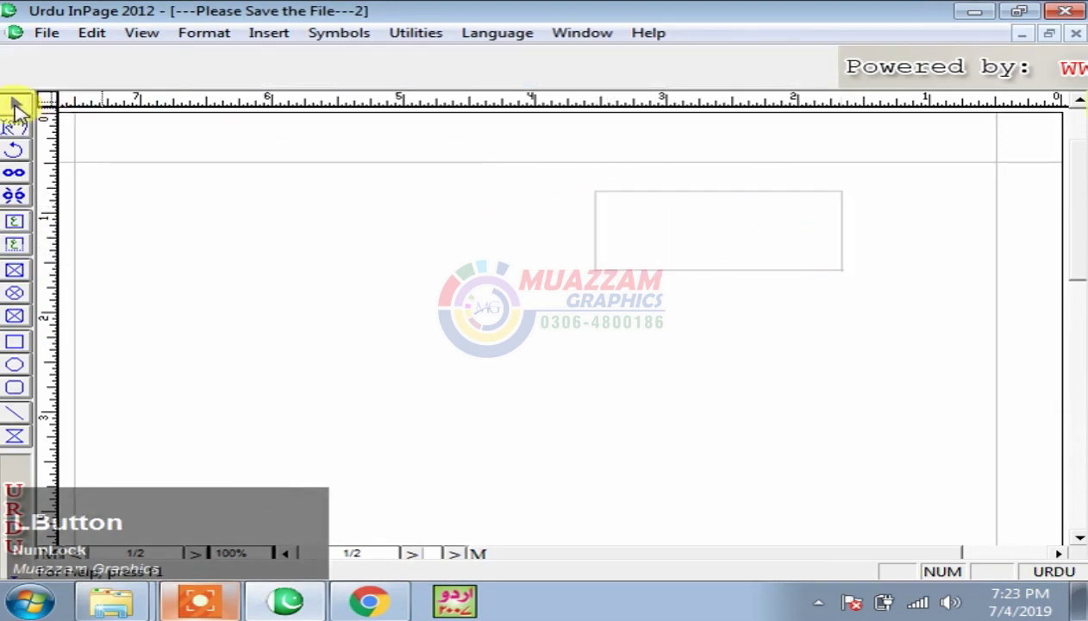
click(719, 234)
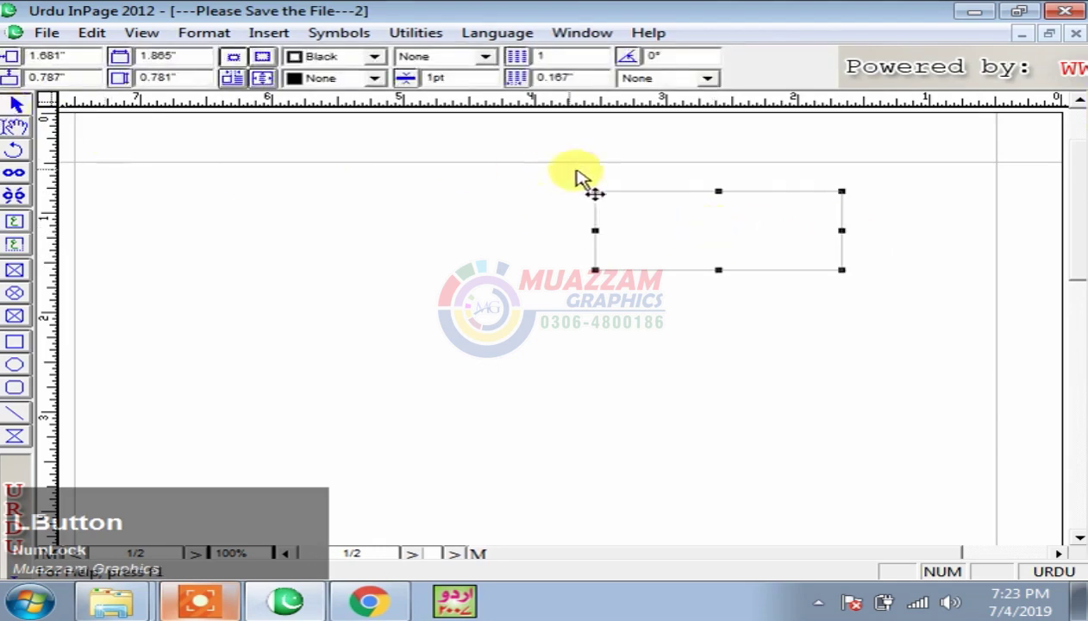
Copy the text box and place the pasted duplicate just to the left of the original, nearly level with it.
right_click(682, 211)
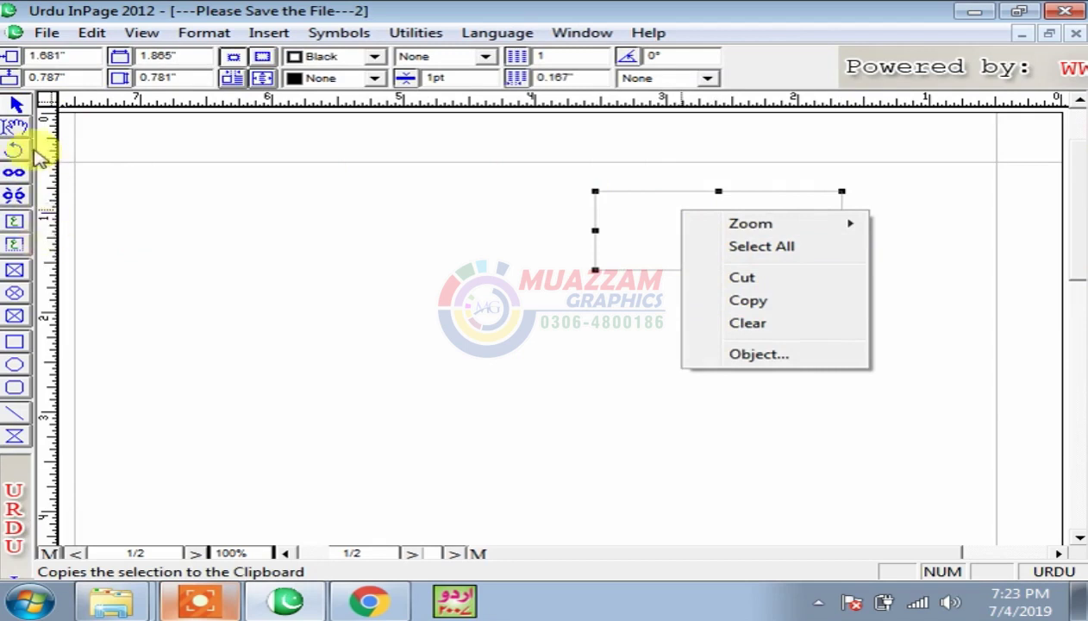
click(756, 309)
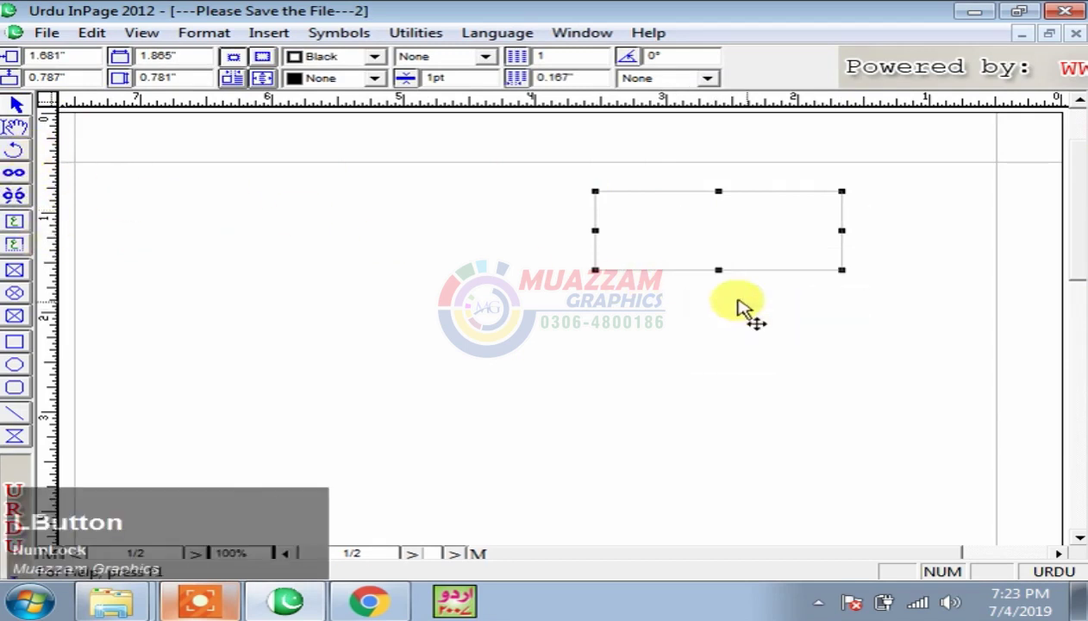
click(92, 33)
click(726, 248)
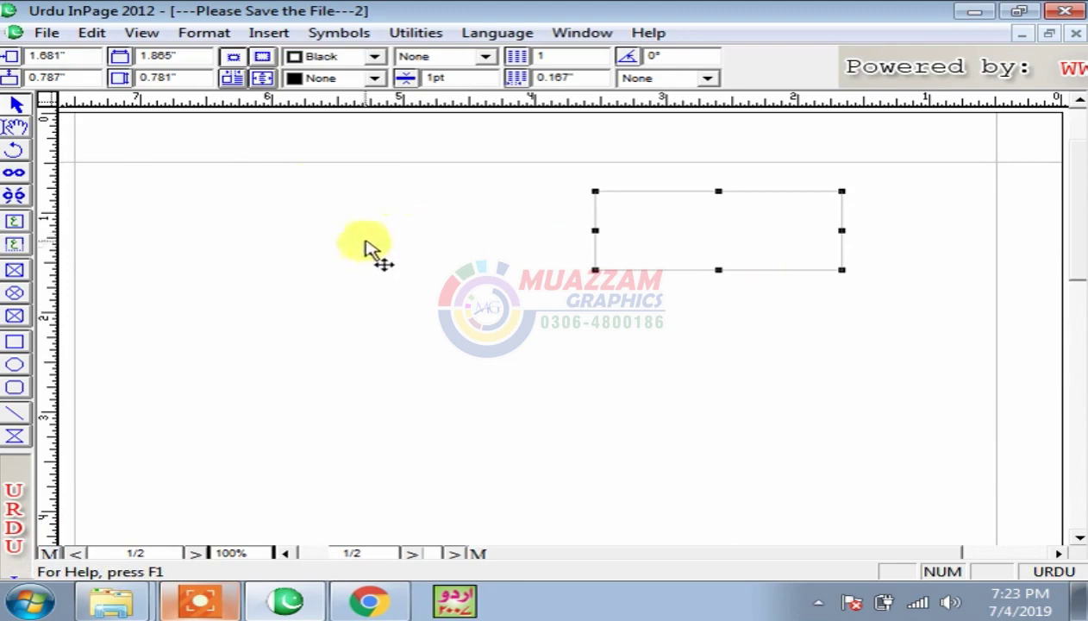
click(91, 33)
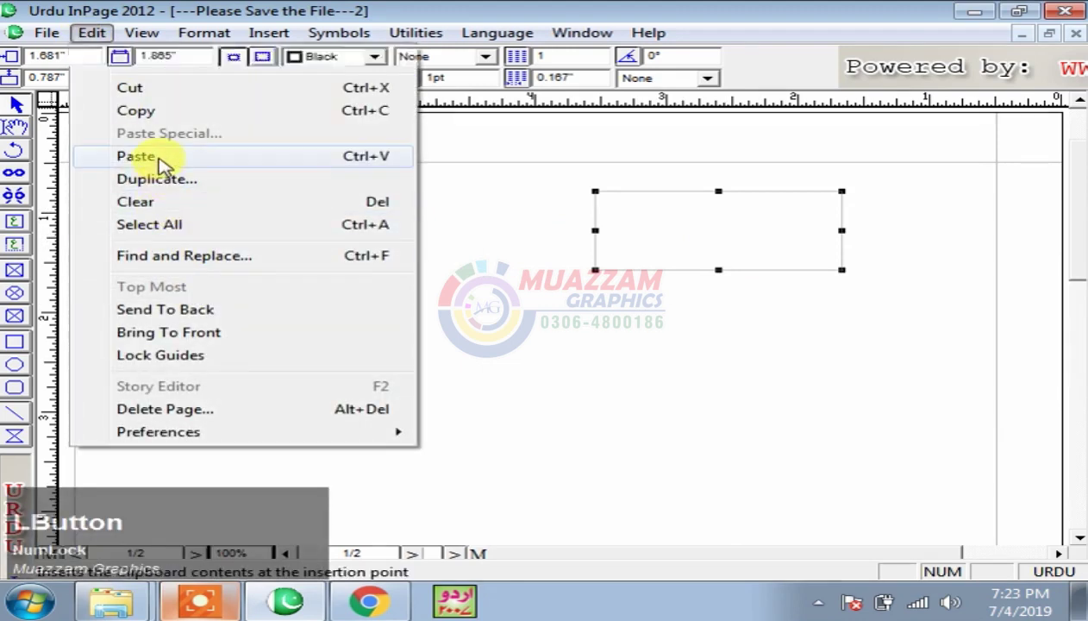
click(159, 159)
click(478, 224)
drag(485, 222, 527, 229)
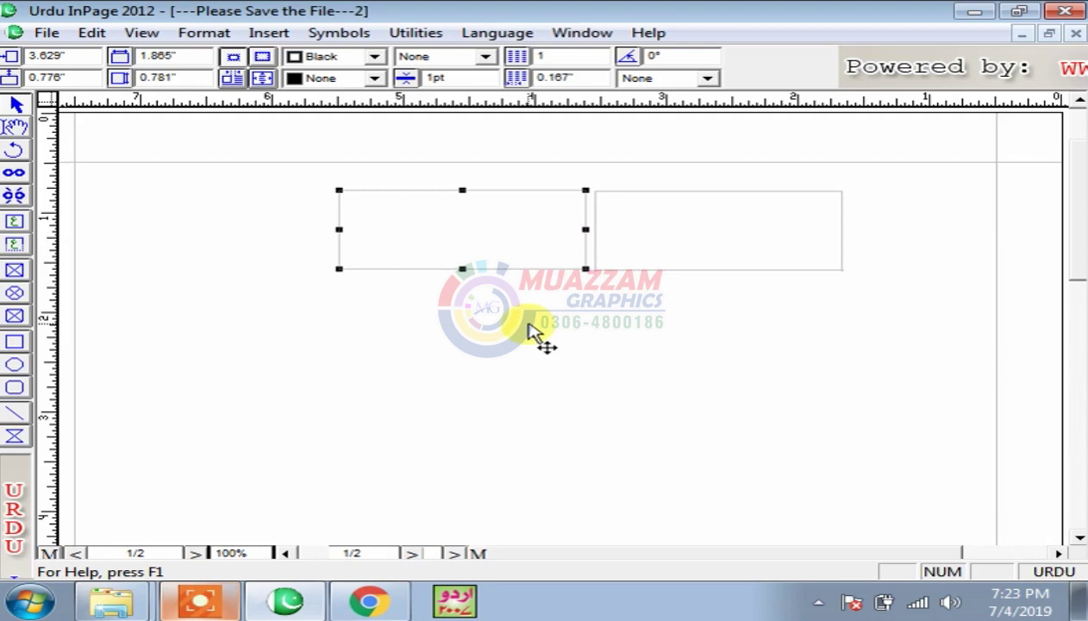
Nudge the left text box down and up by single arrow-key increments, ending at a vertical position of 0.854".
key(Down)
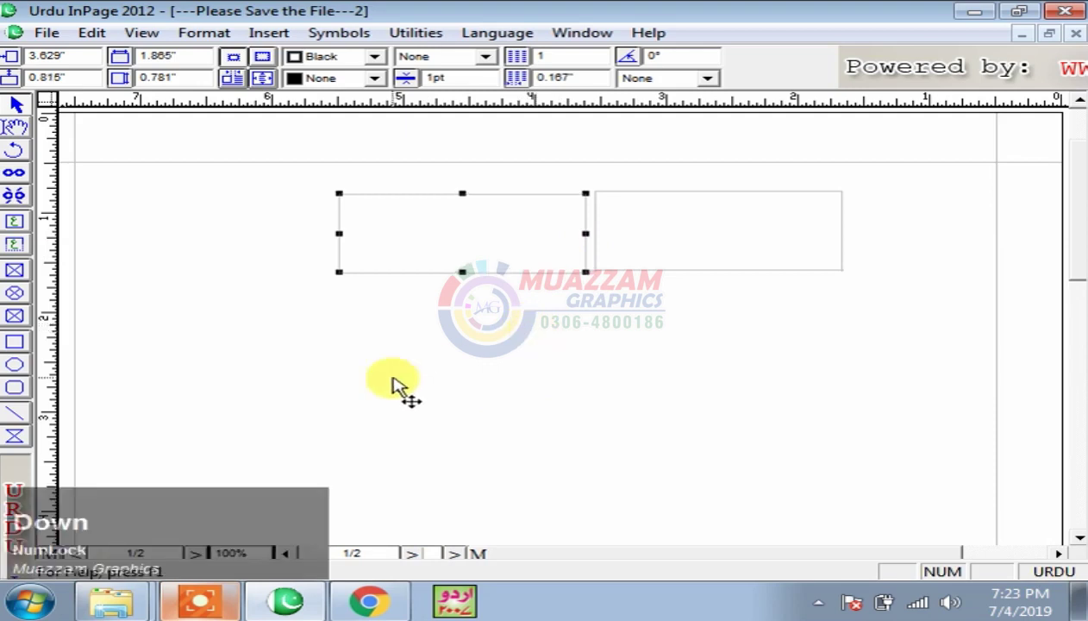
key(Down)
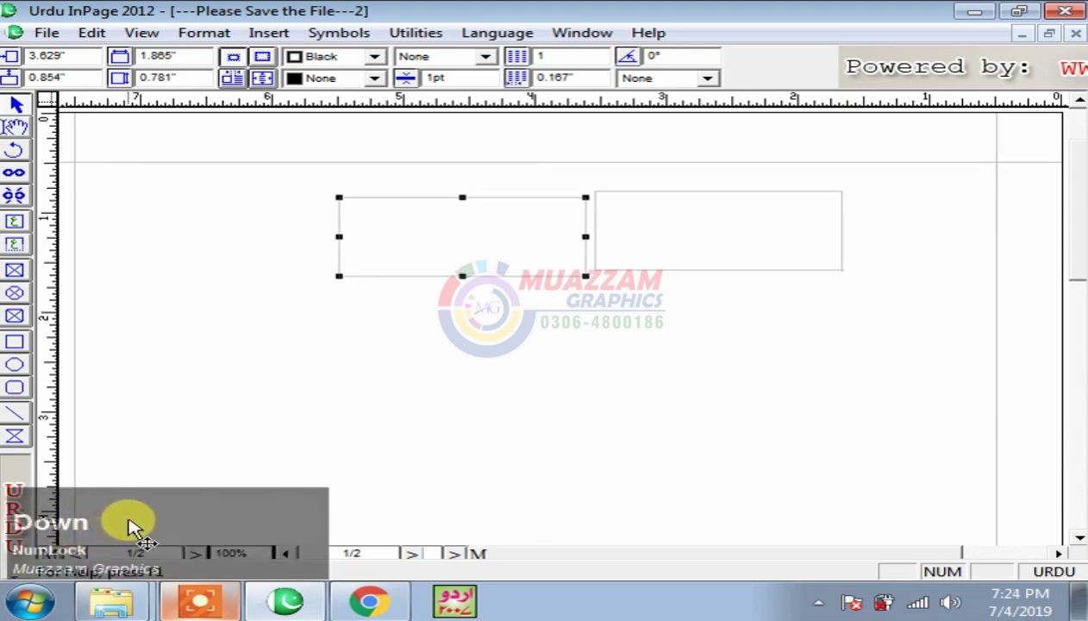
click(214, 473)
right_click(190, 517)
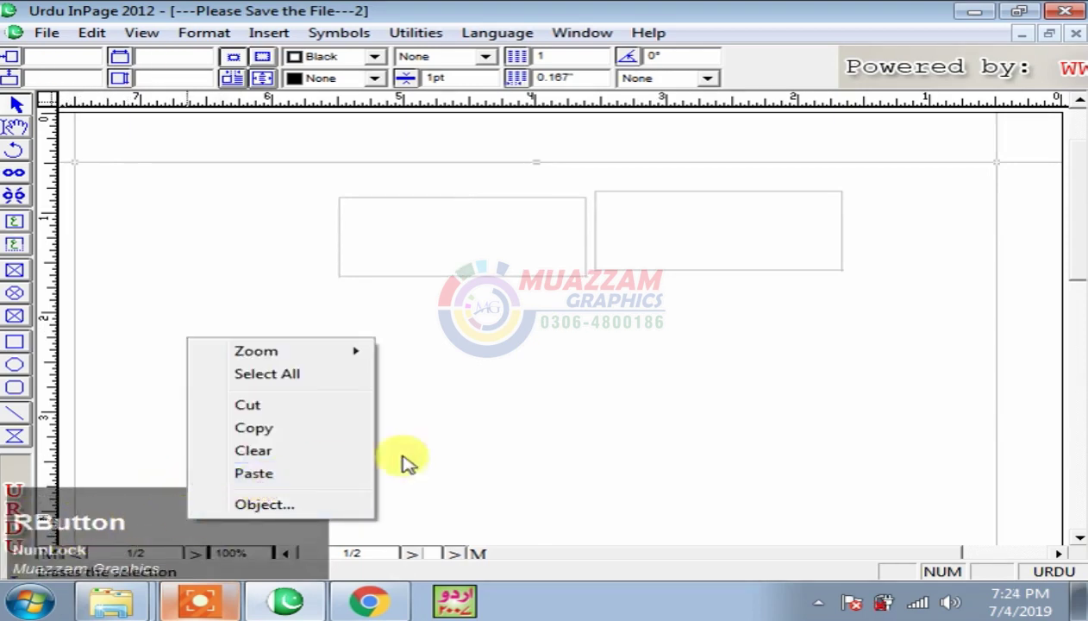
click(464, 474)
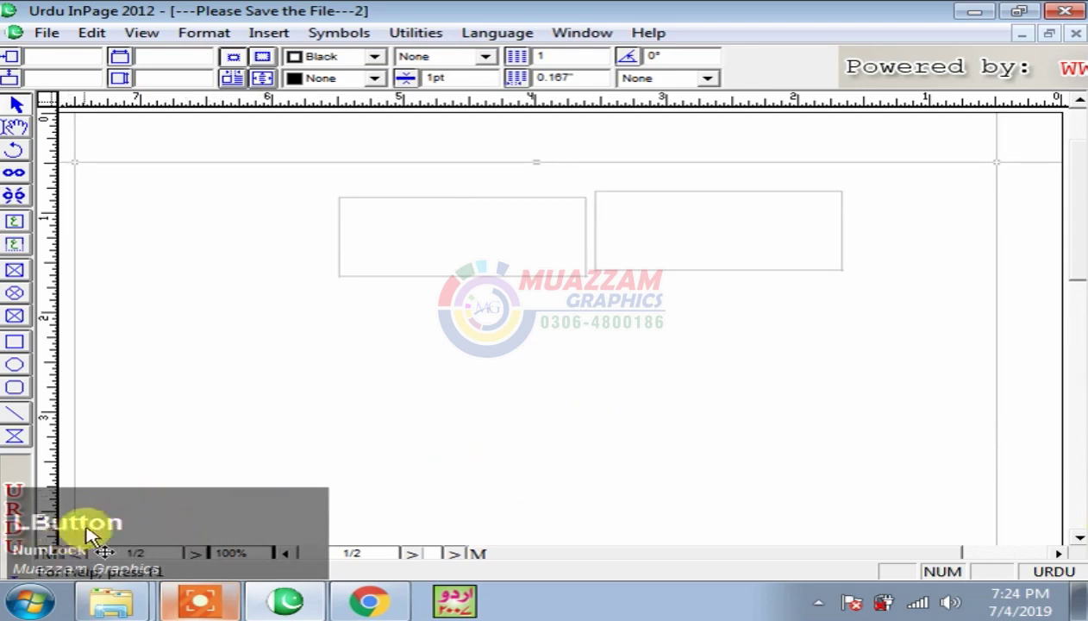
click(505, 231)
key(Up)
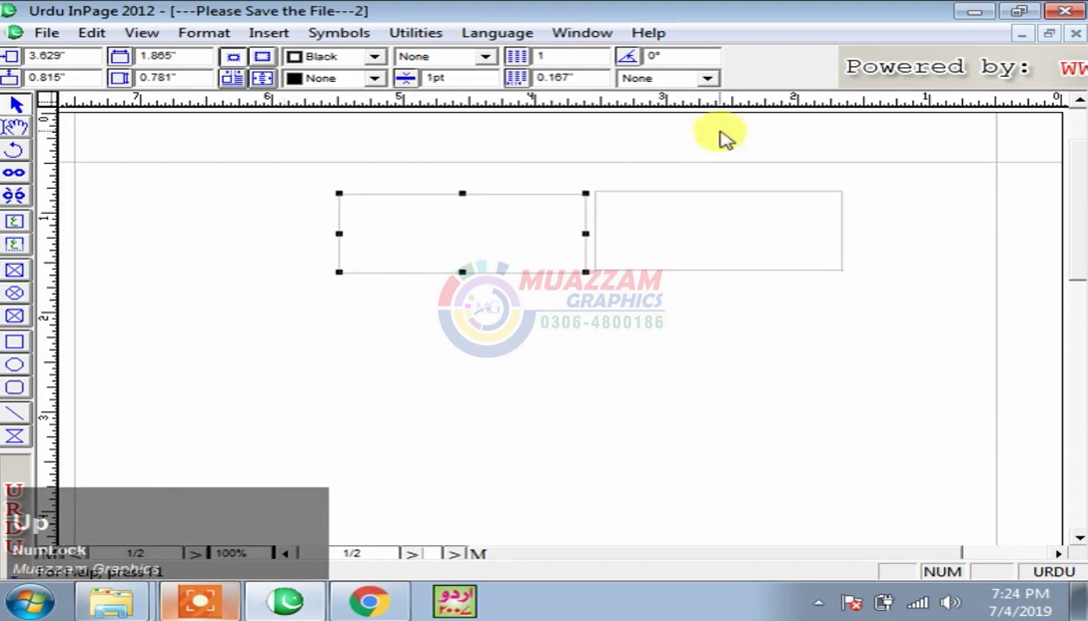
key(Down)
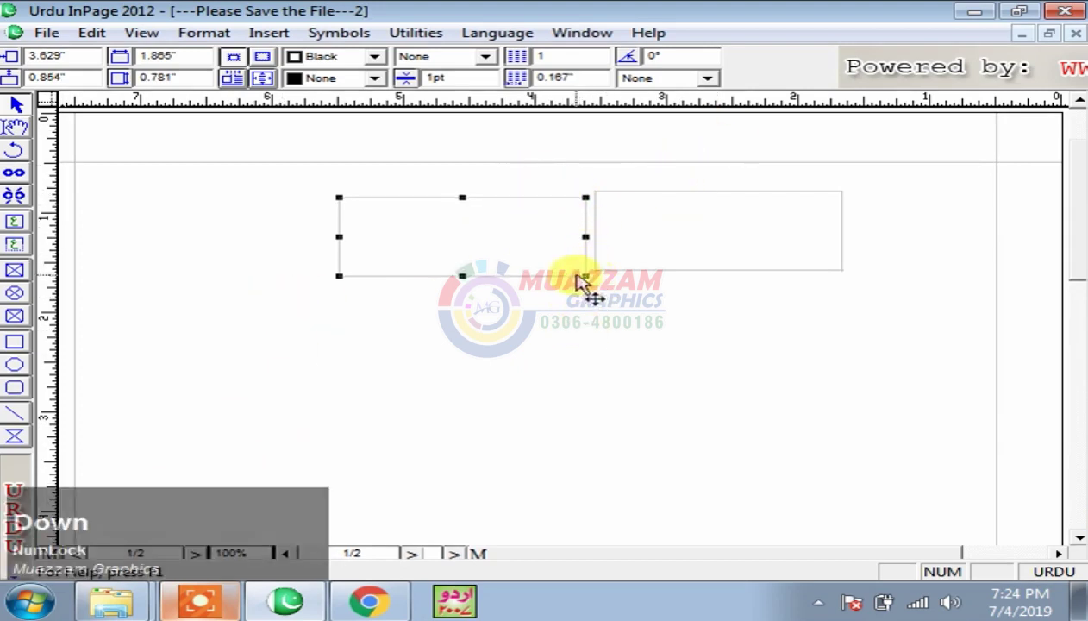
At 200% zoom, nudge the right text box down two arrow-key increments to a vertical position of 0.865".
key(F8)
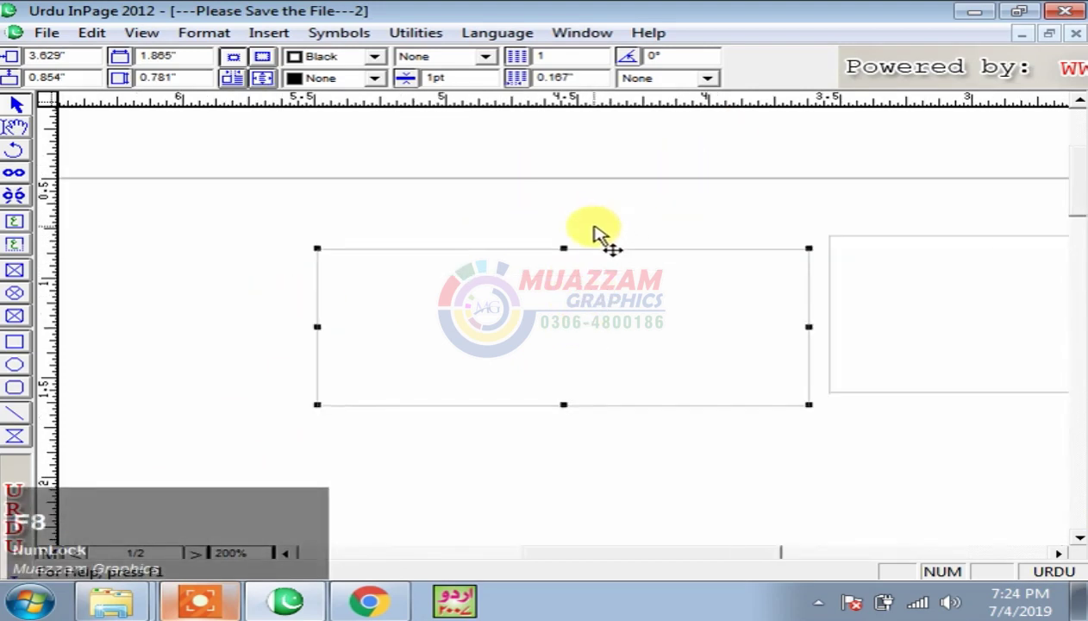
click(786, 552)
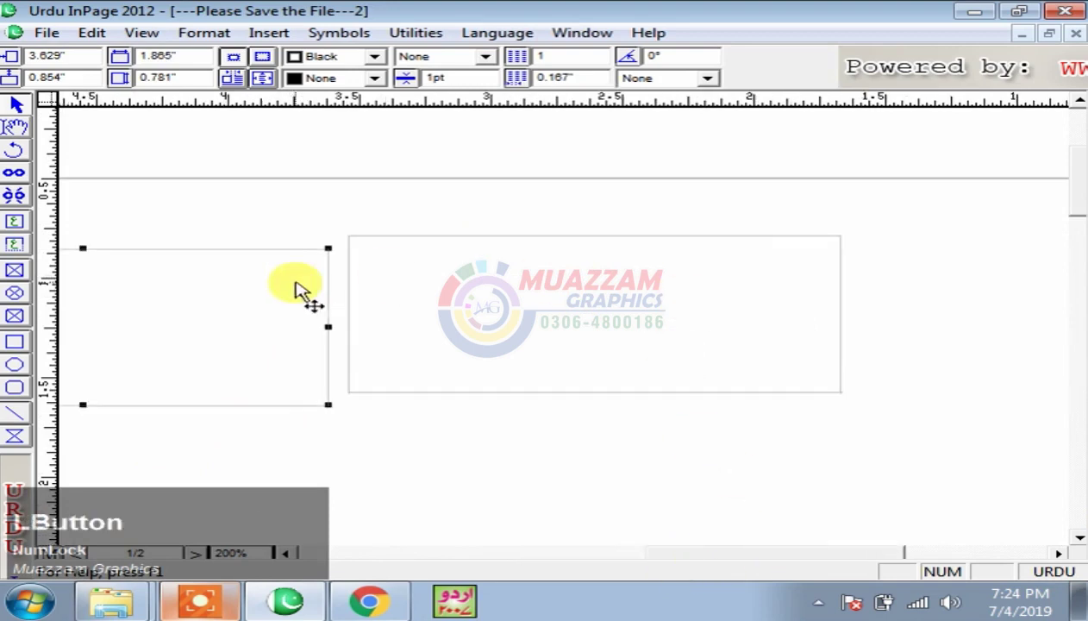
drag(755, 540, 740, 551)
drag(741, 552, 687, 551)
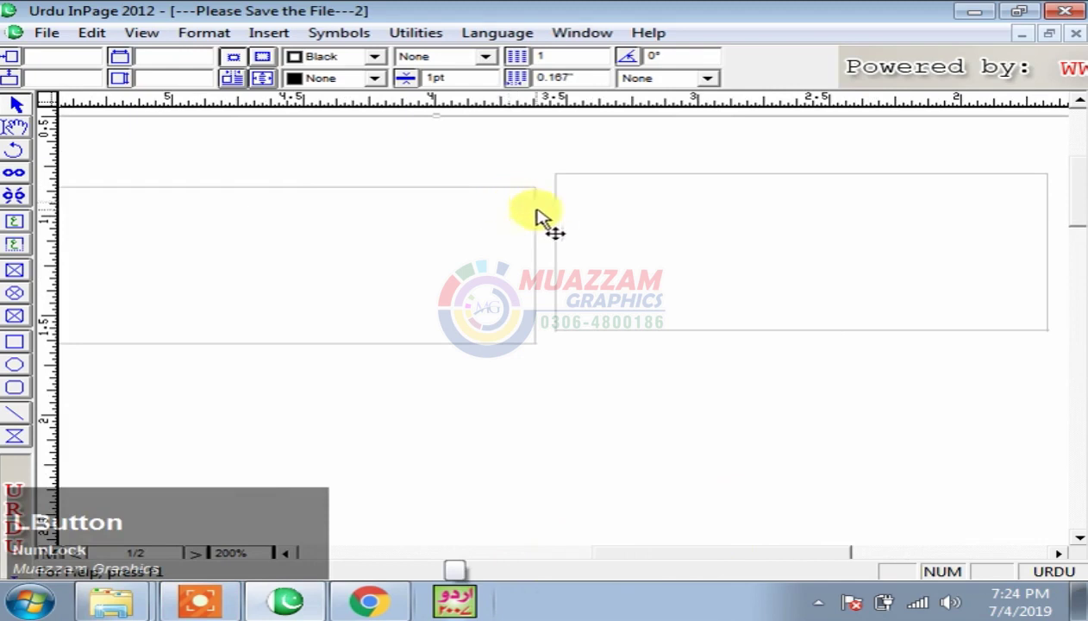
click(585, 221)
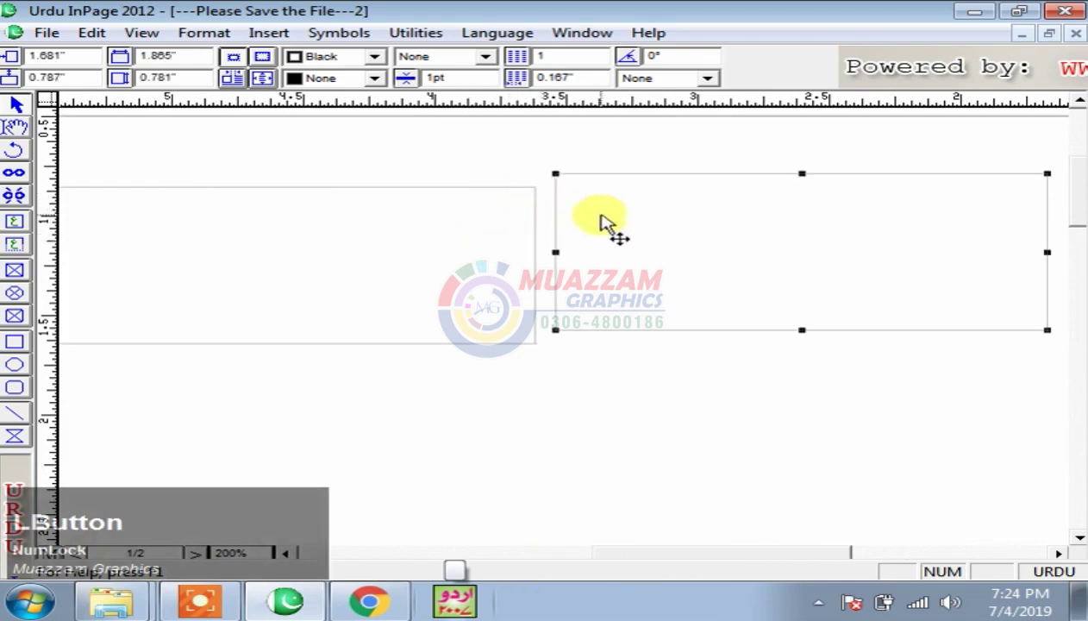
key(Down)
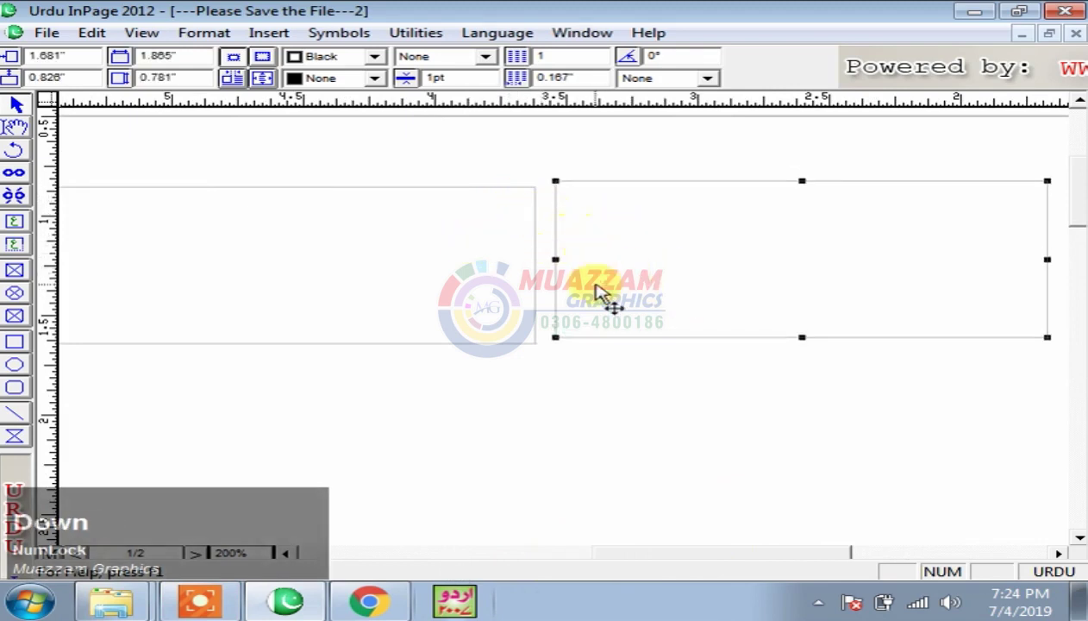
key(Down)
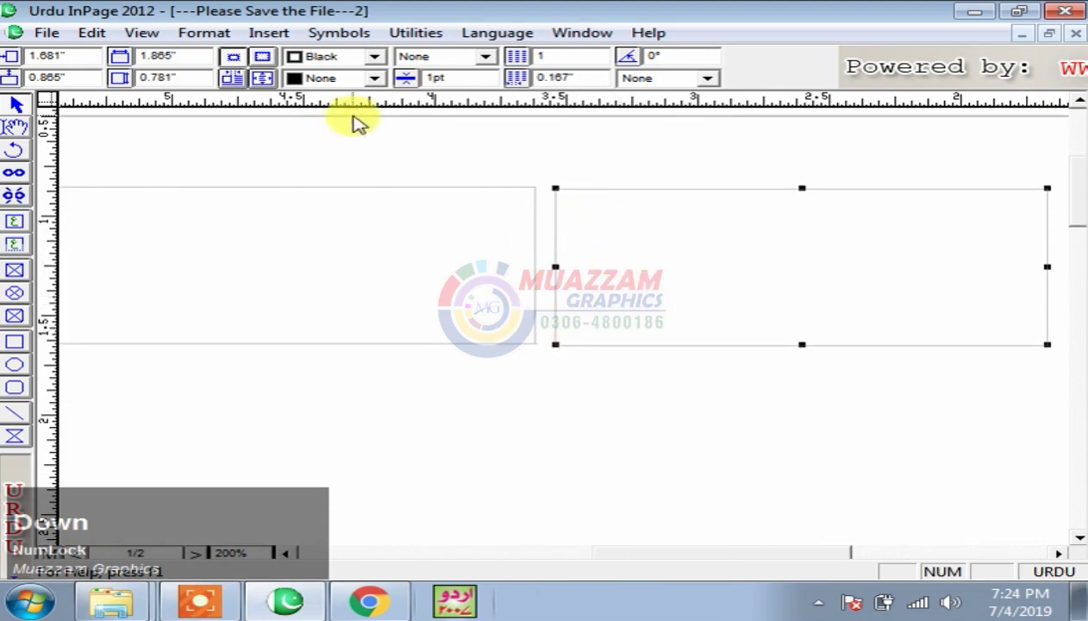
Set the Arrow Keys Movement to 0.067" in the Application Preferences and nudge the right text box down one increment.
click(92, 38)
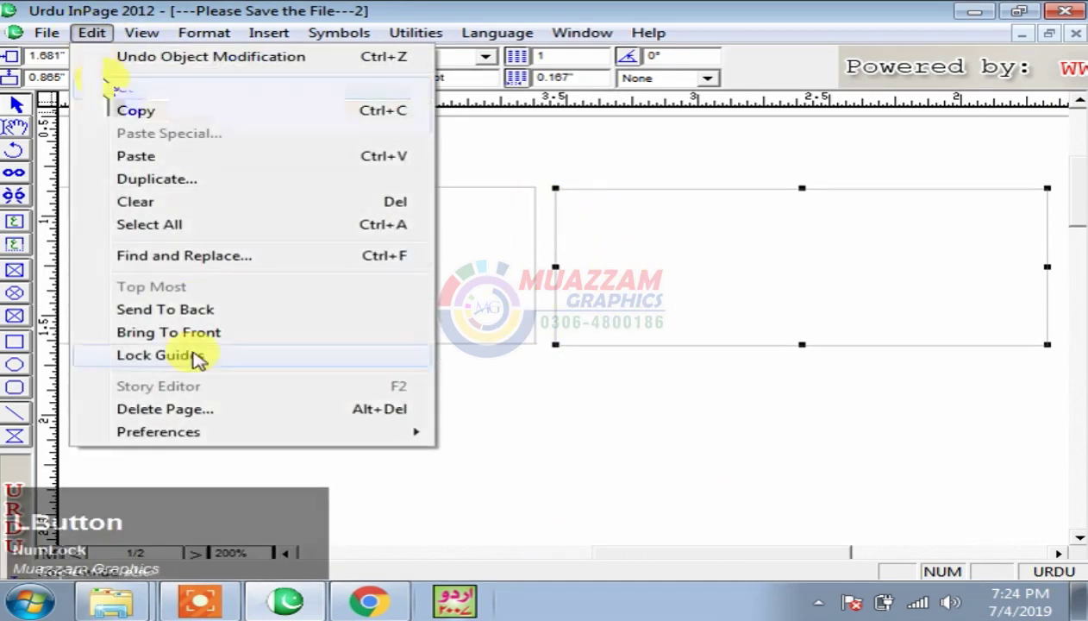
mouse_move(301, 444)
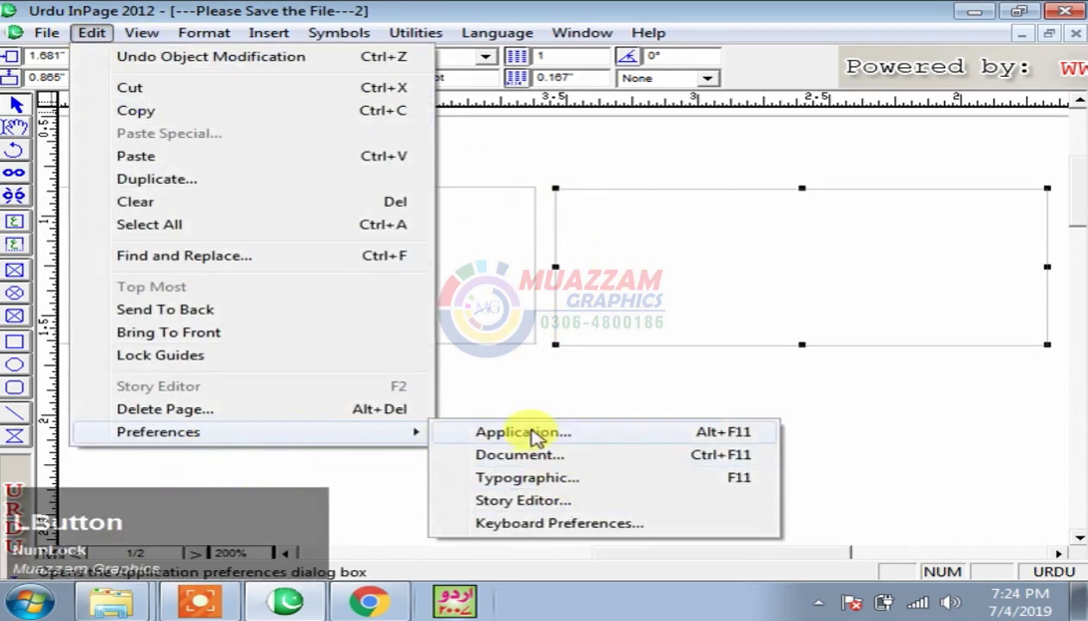
click(533, 435)
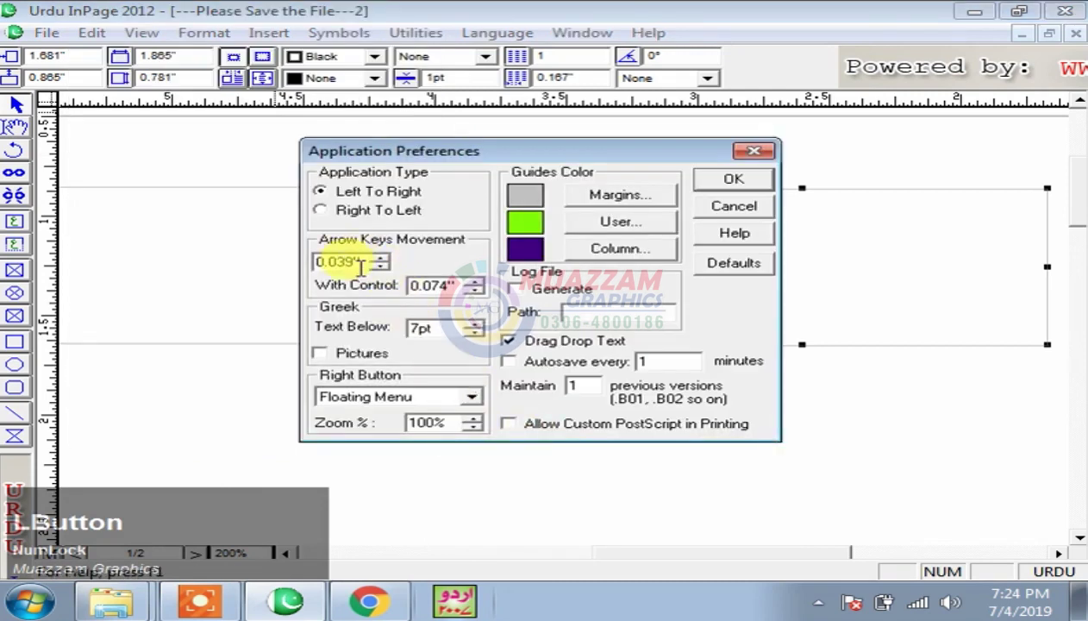
click(380, 257)
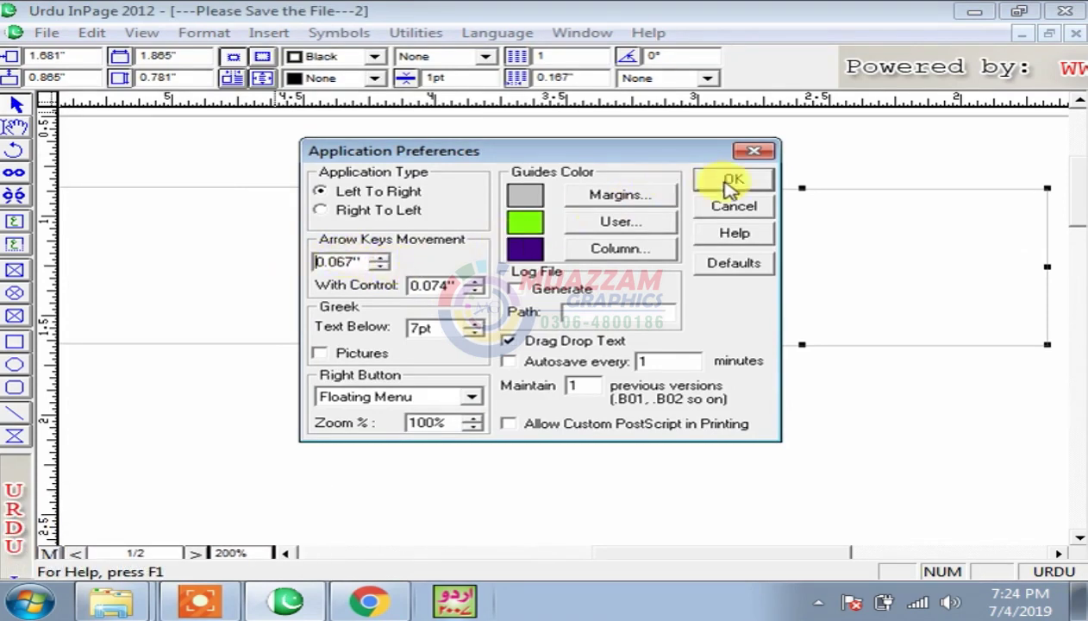
click(732, 182)
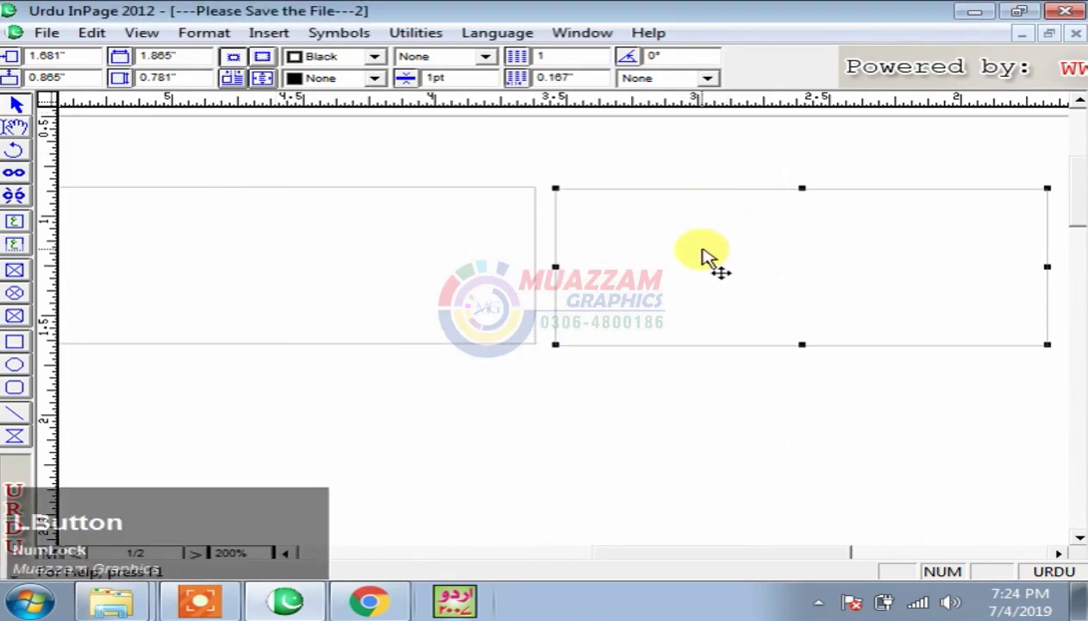
key(Down)
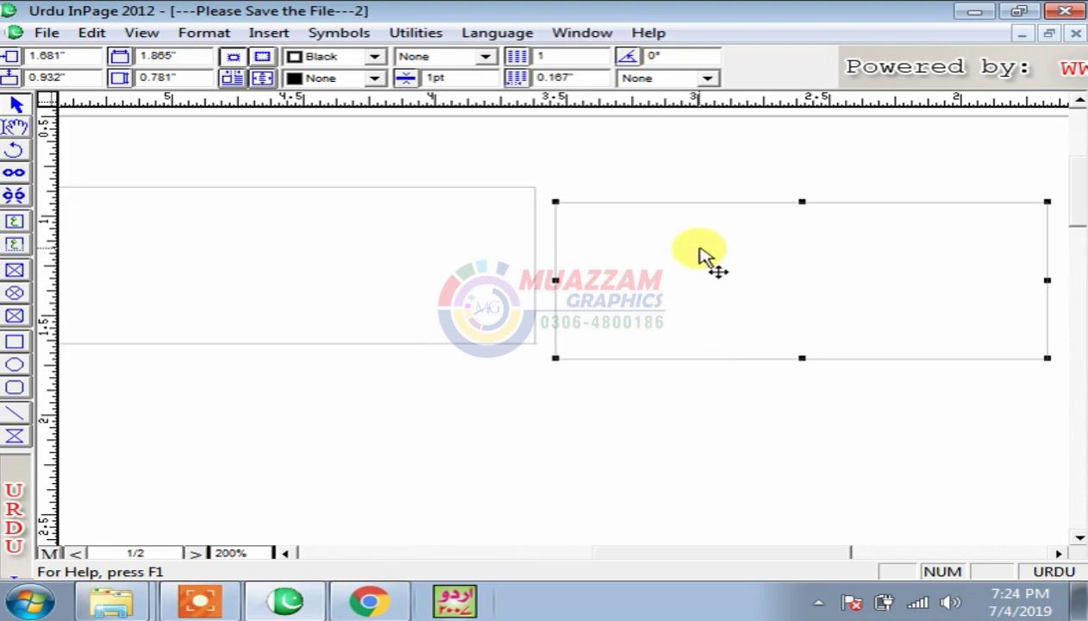
Narrow the right text box to about 0.385" and place a pasted copy of it just to its right.
key(F7)
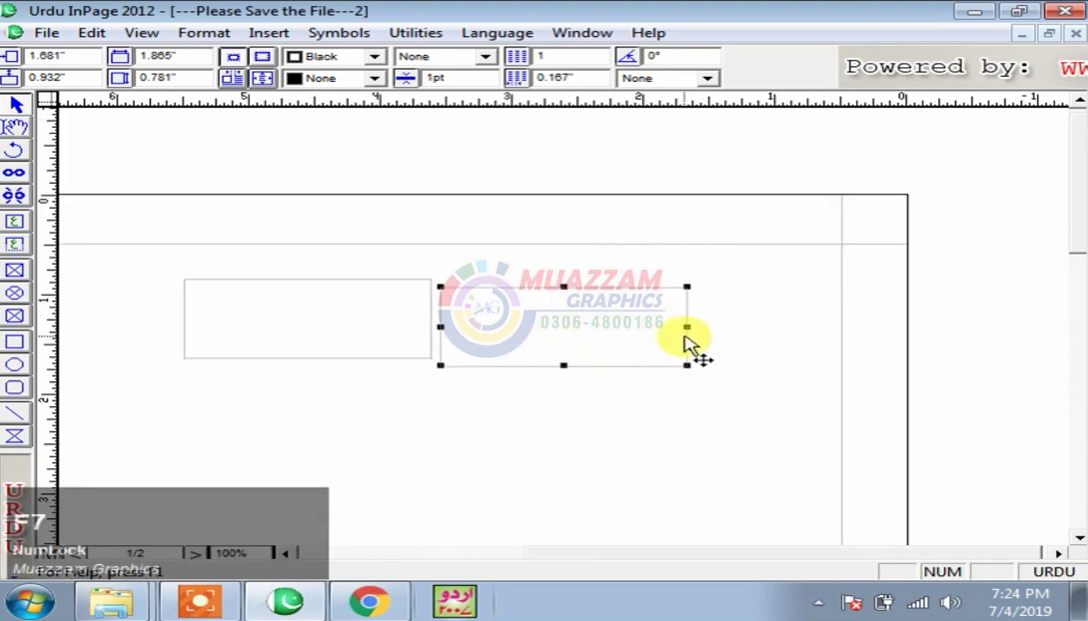
drag(687, 326, 530, 327)
key(ctrl+c)
key(ctrl+v)
click(508, 340)
key(F8)
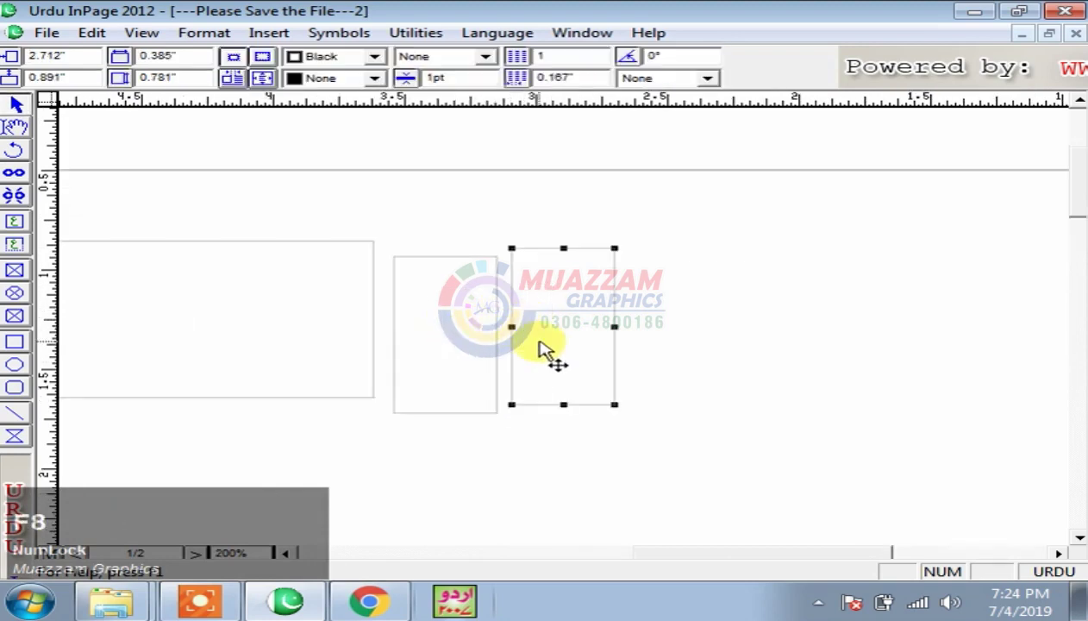
Nudge the narrow copy vertically and move it closer to the original narrow box, level with it, at about 2.744" and 0.937".
key(Down)
key(Down)
key(Up)
drag(541, 314, 537, 311)
key(F8)
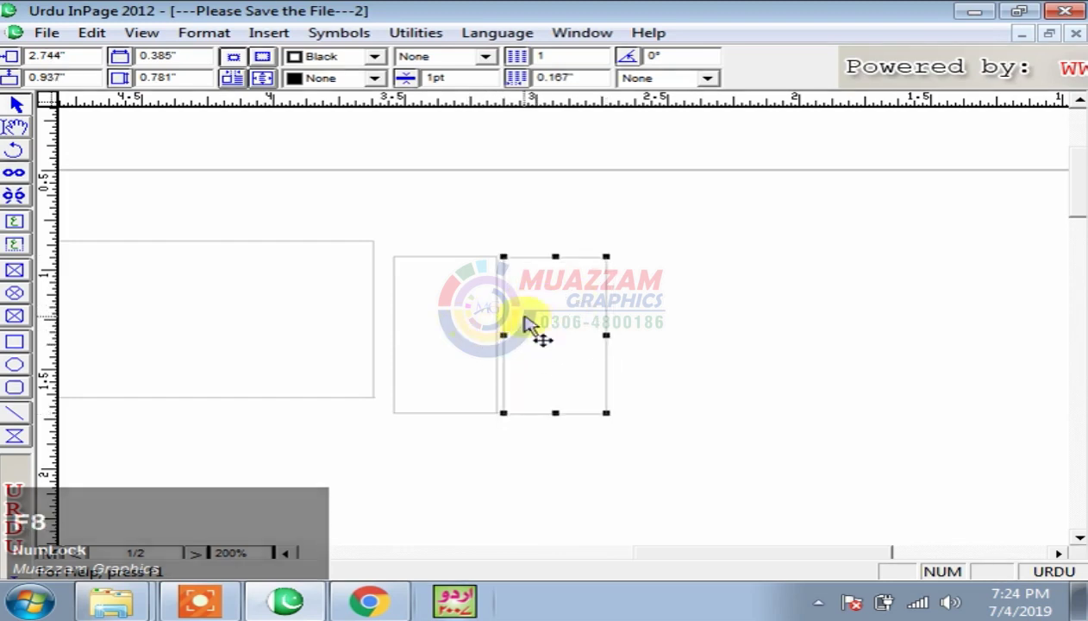
Set the Arrow Keys Movement to 0.095" in the Application Preferences and nudge the narrow copy down one increment to 1.032".
click(767, 332)
click(552, 351)
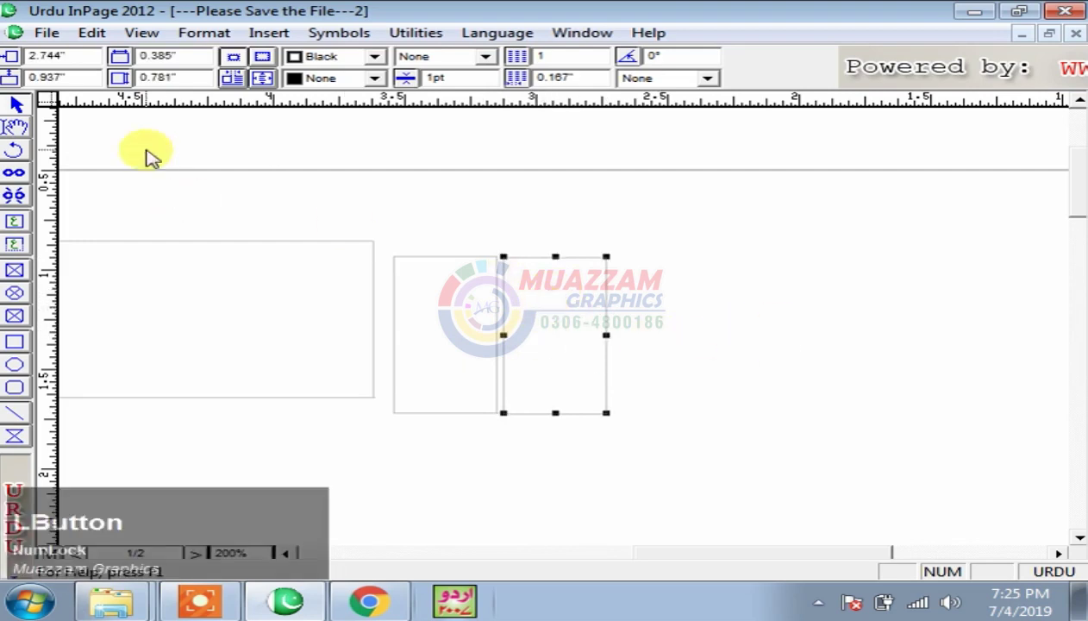
double_click(19, 477)
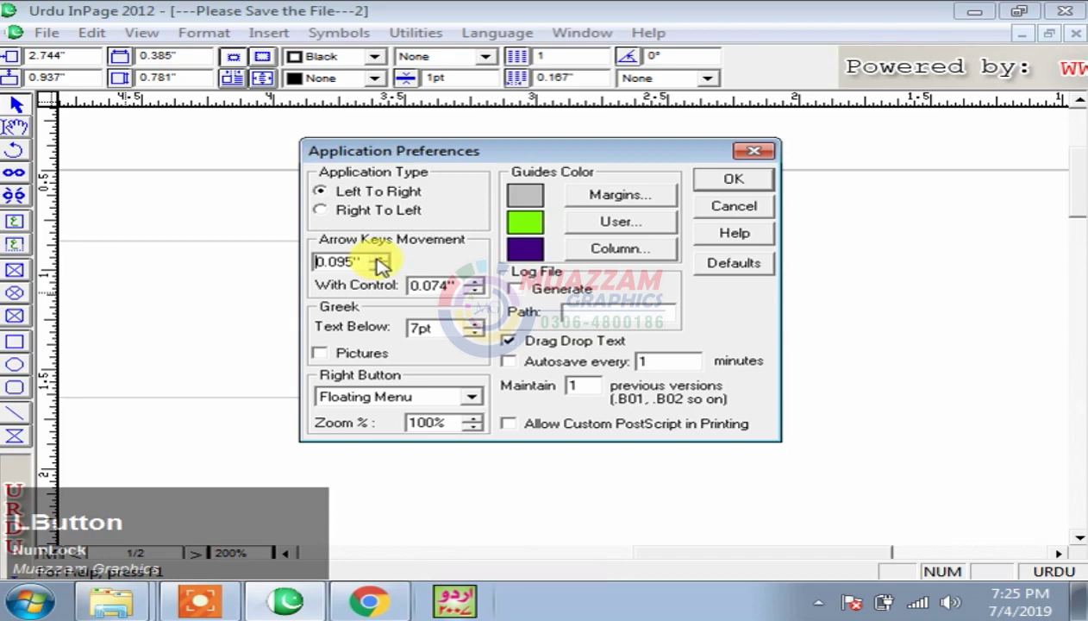
click(702, 211)
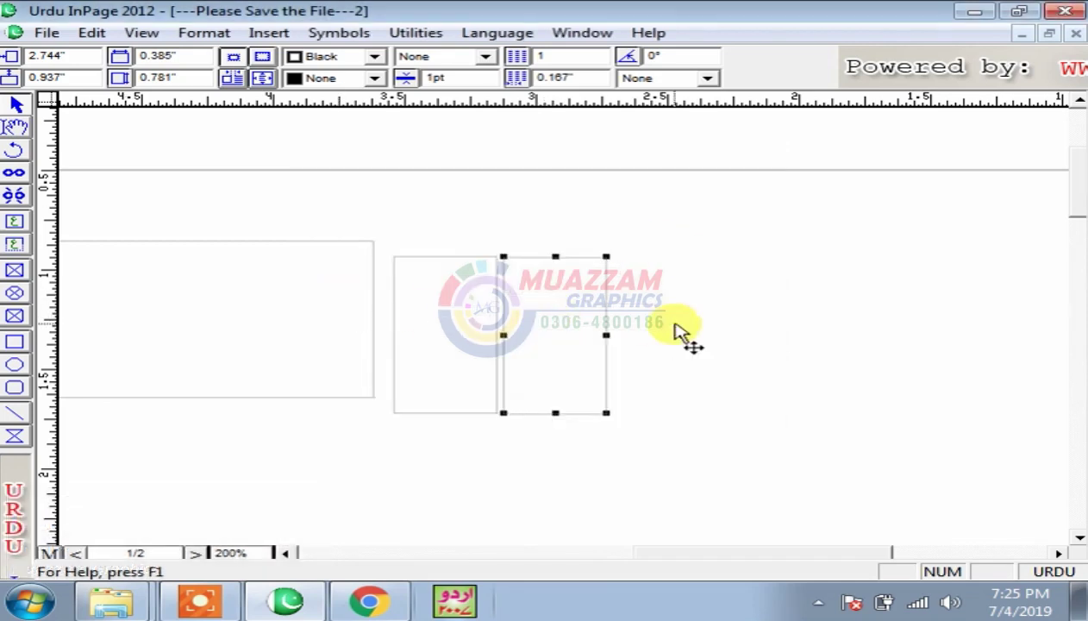
key(Down)
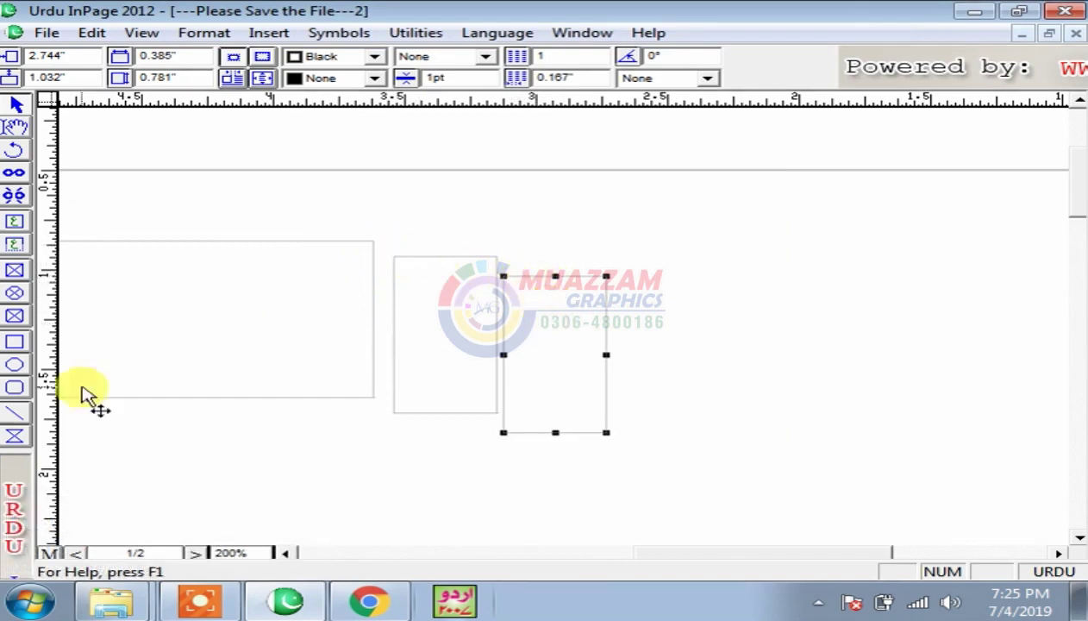
Increase the Arrow Keys Movement further in the Application Preferences and nudge the narrow copy vertically to 0.867".
click(3, 468)
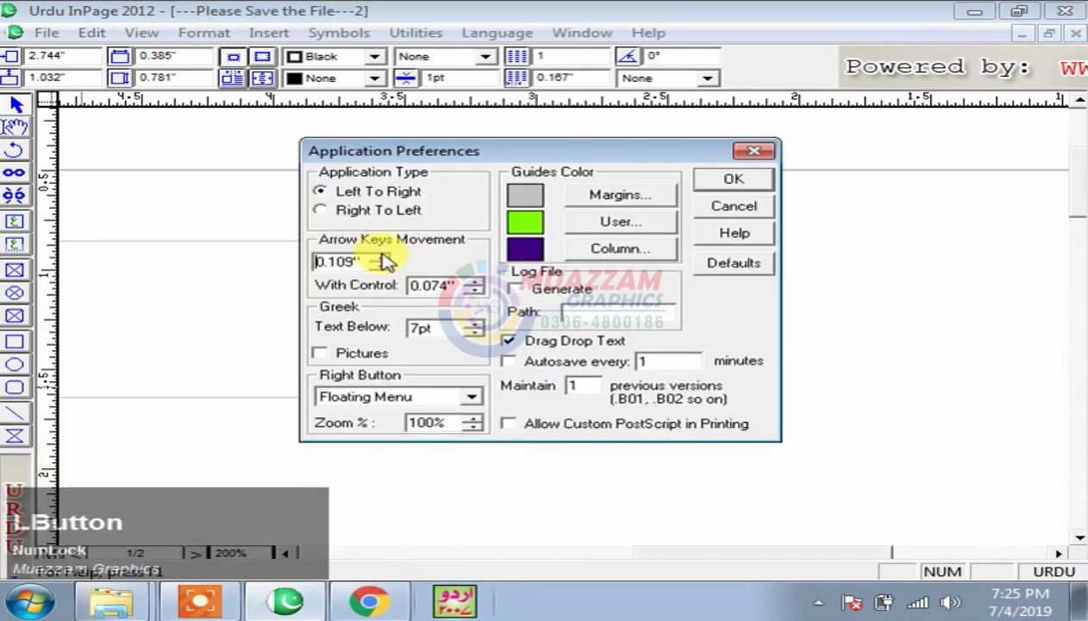
click(704, 211)
key(Down)
key(Up)
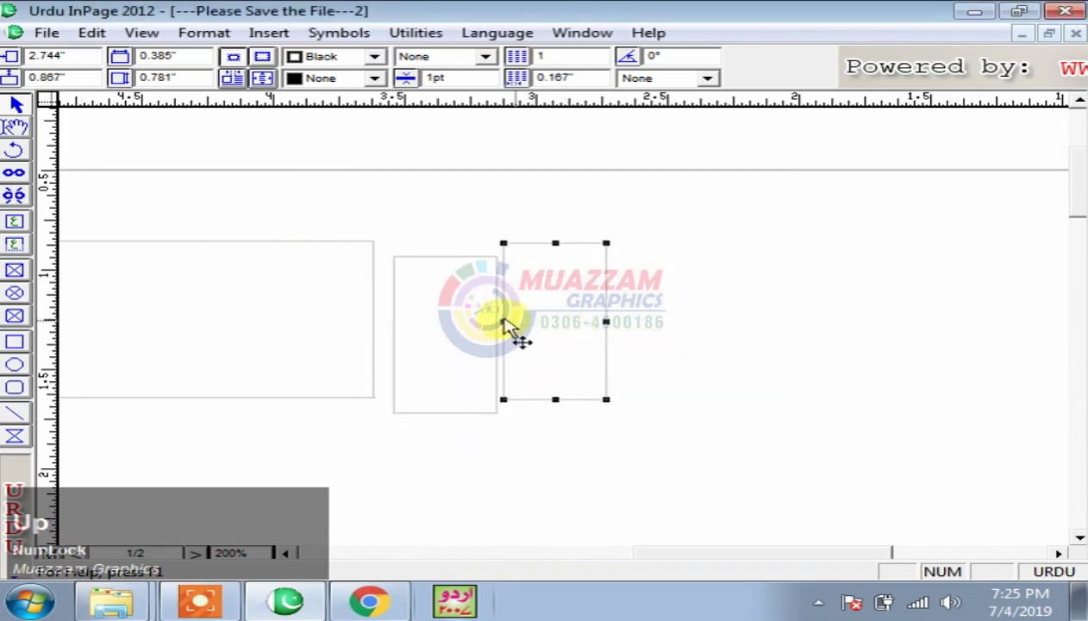
Select the wide text box and nudge it down and up, leaving it at a vertical position of 0.689".
click(340, 295)
key(Down)
key(Up)
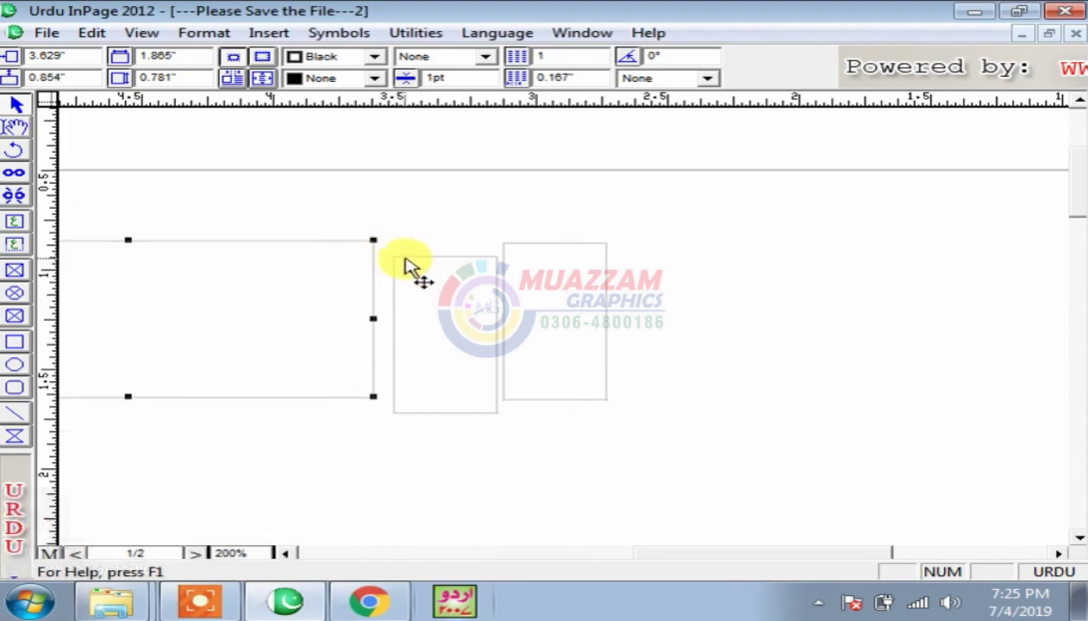
key(Down)
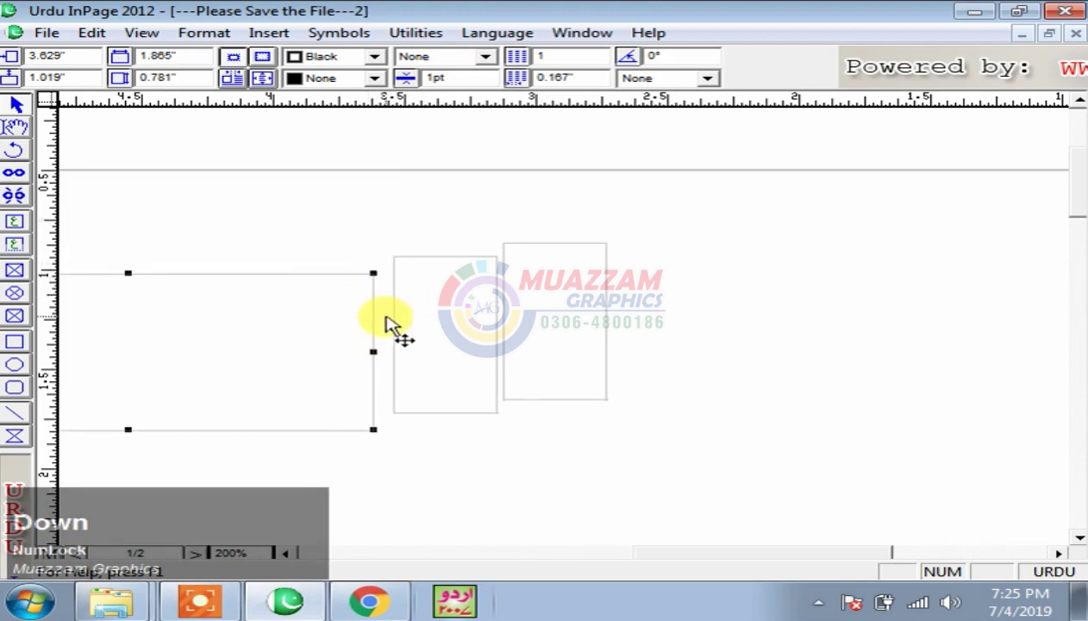
key(Up)
key(Up)
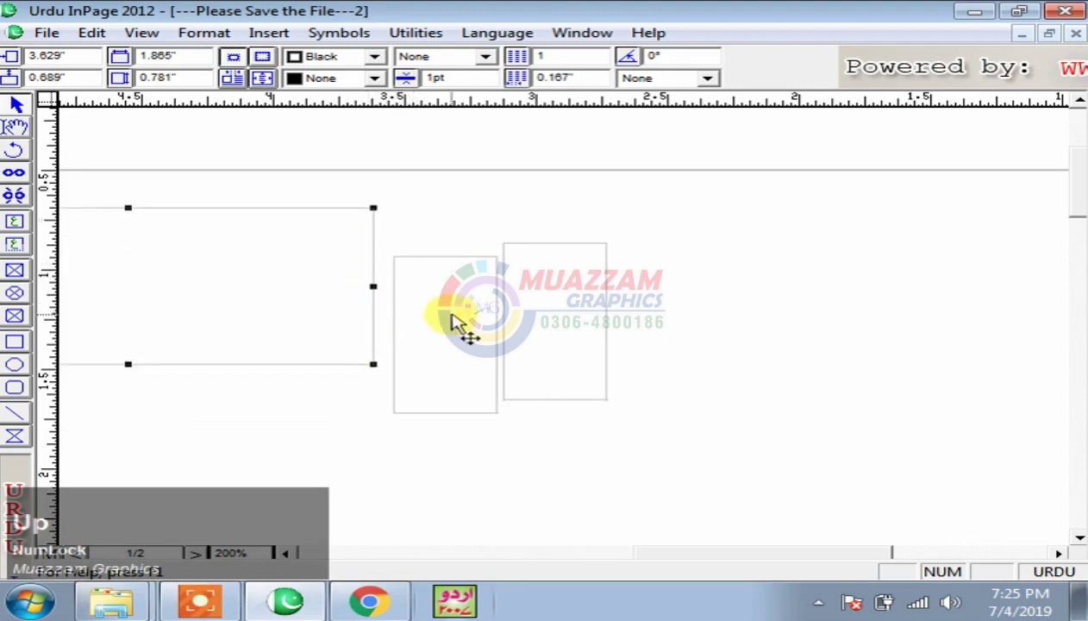
In the Application Preferences, set the Arrow Keys Movement to 0.039" and copy the With Control value.
click(93, 35)
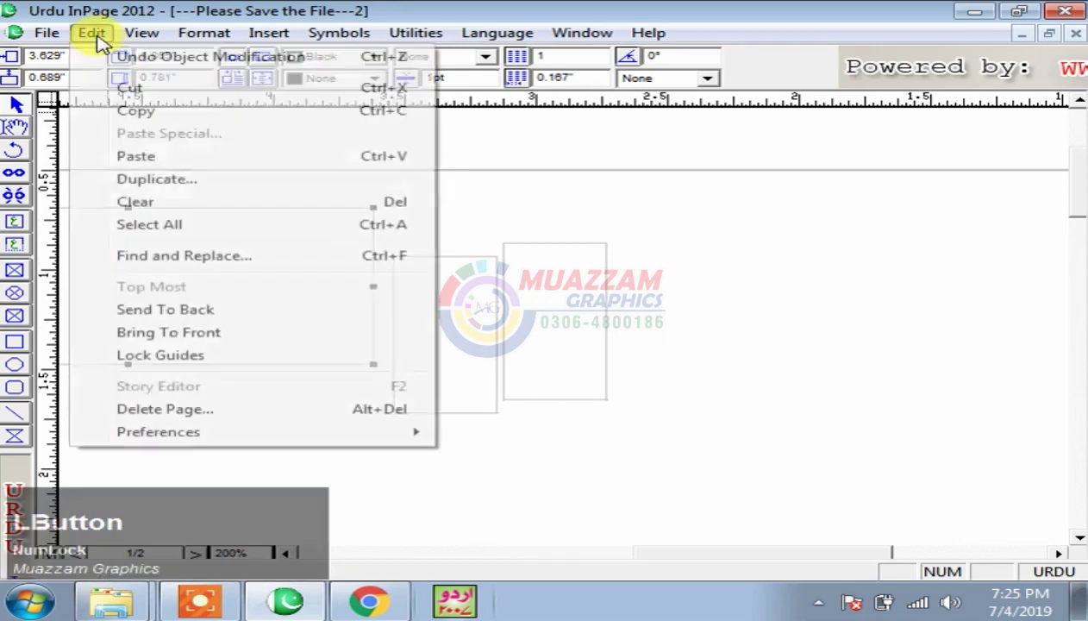
mouse_move(226, 436)
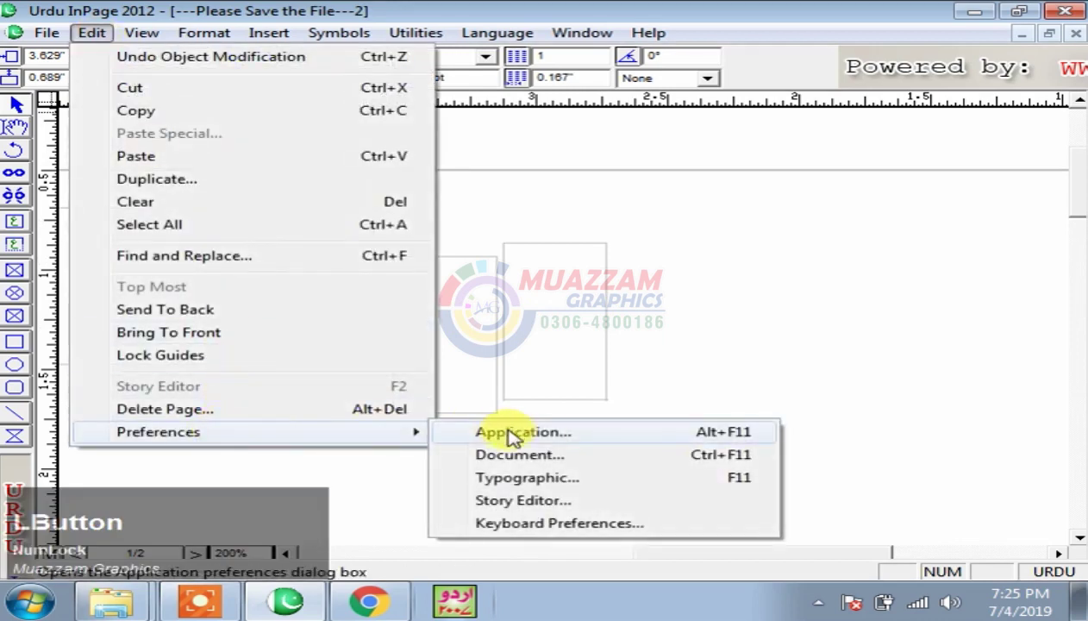
click(591, 433)
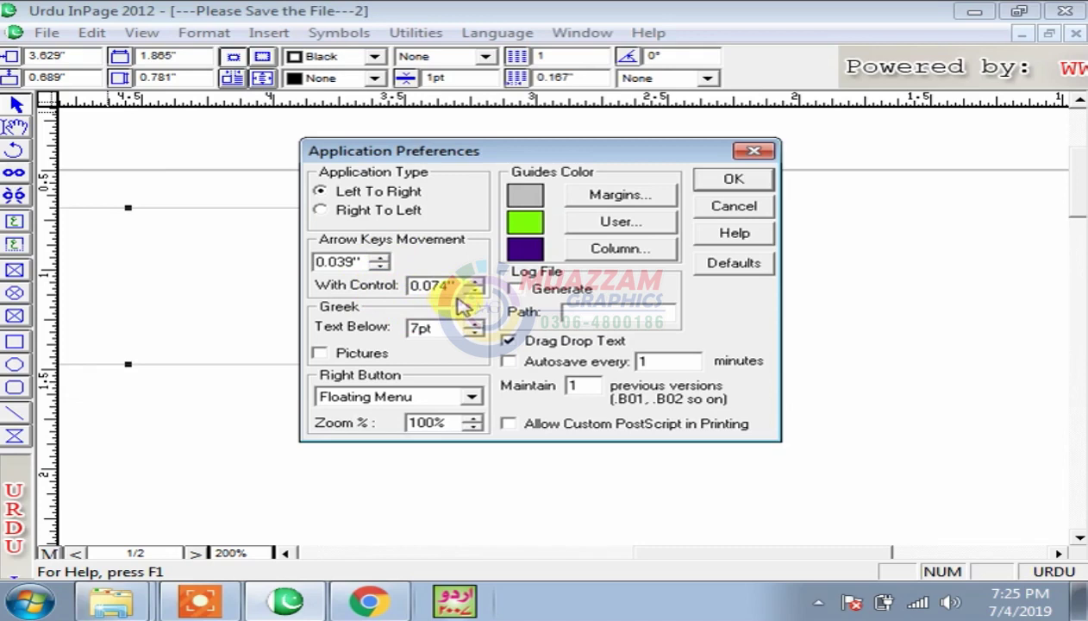
click(357, 263)
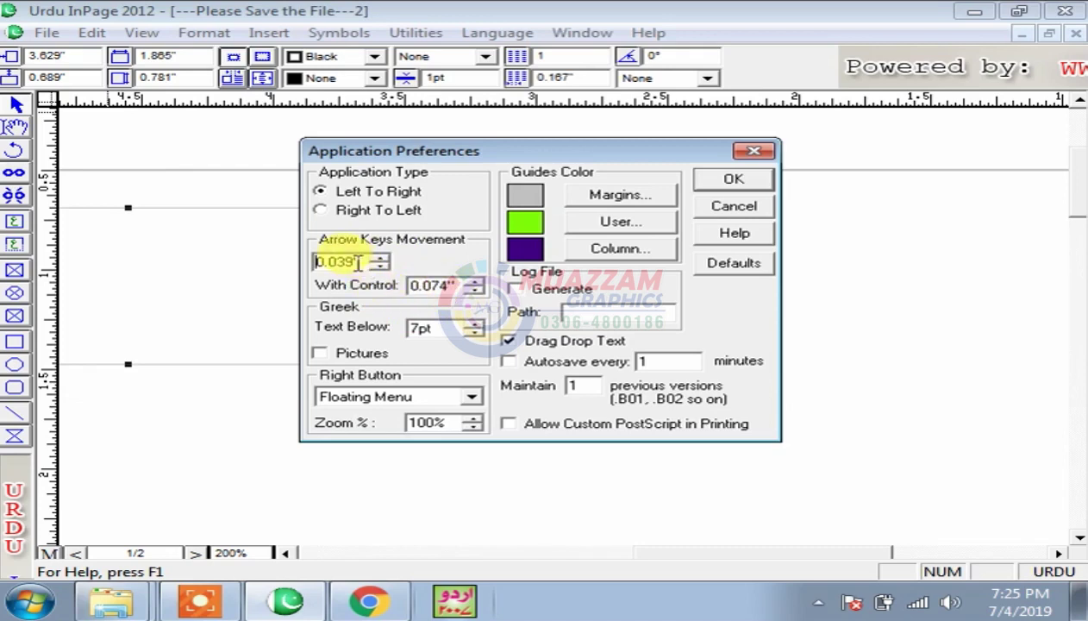
click(460, 287)
key(ctrl+c)
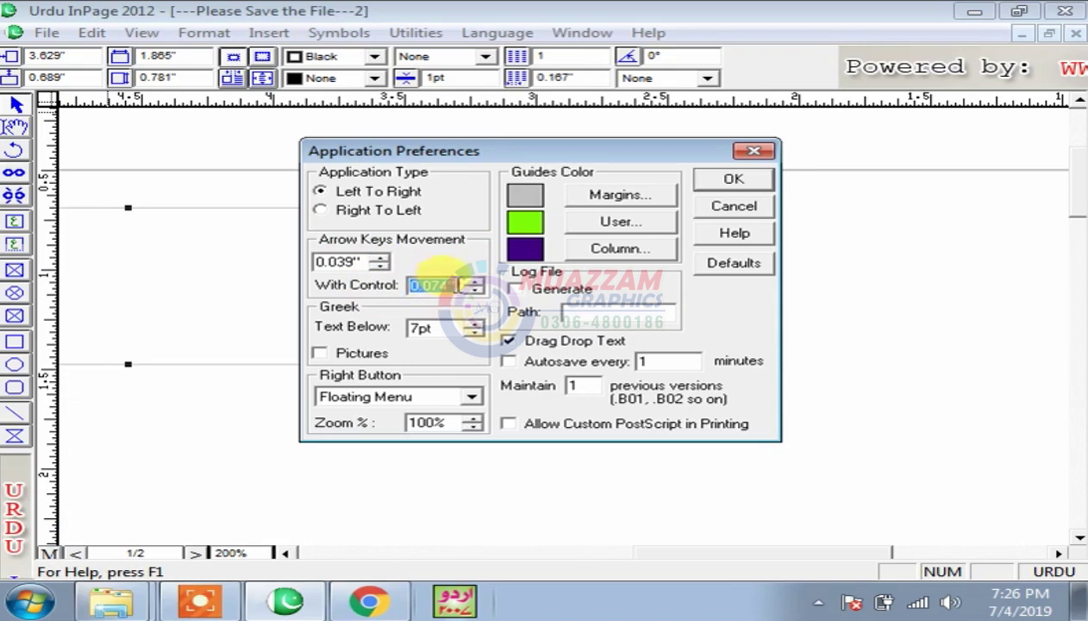
key(ctrl)
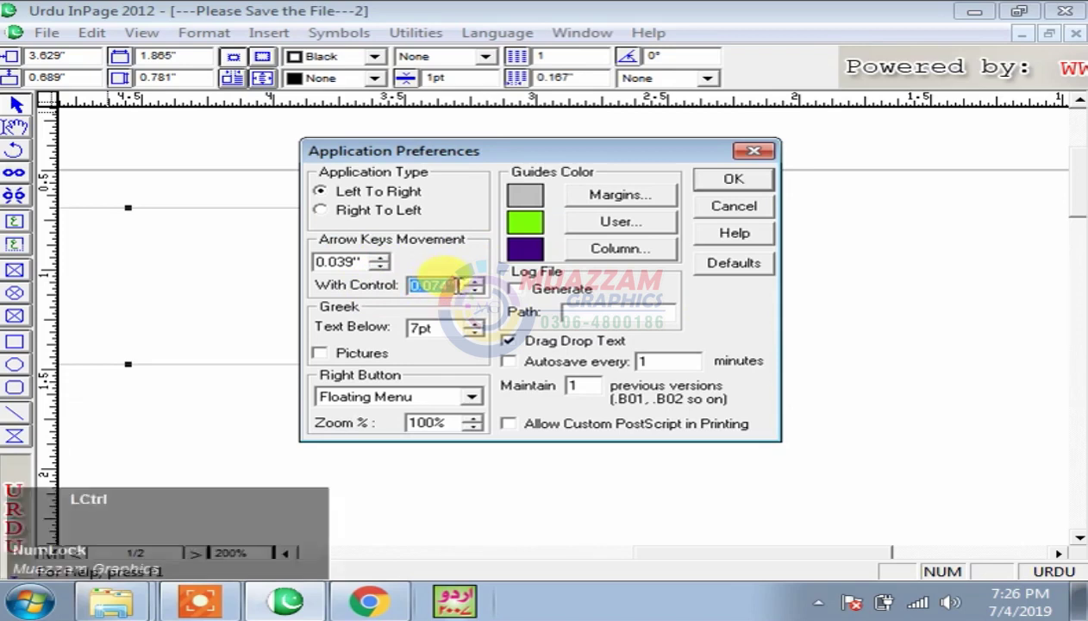
Try 1.5 as the With Control arrow movement, and apply 1" instead.
click(337, 261)
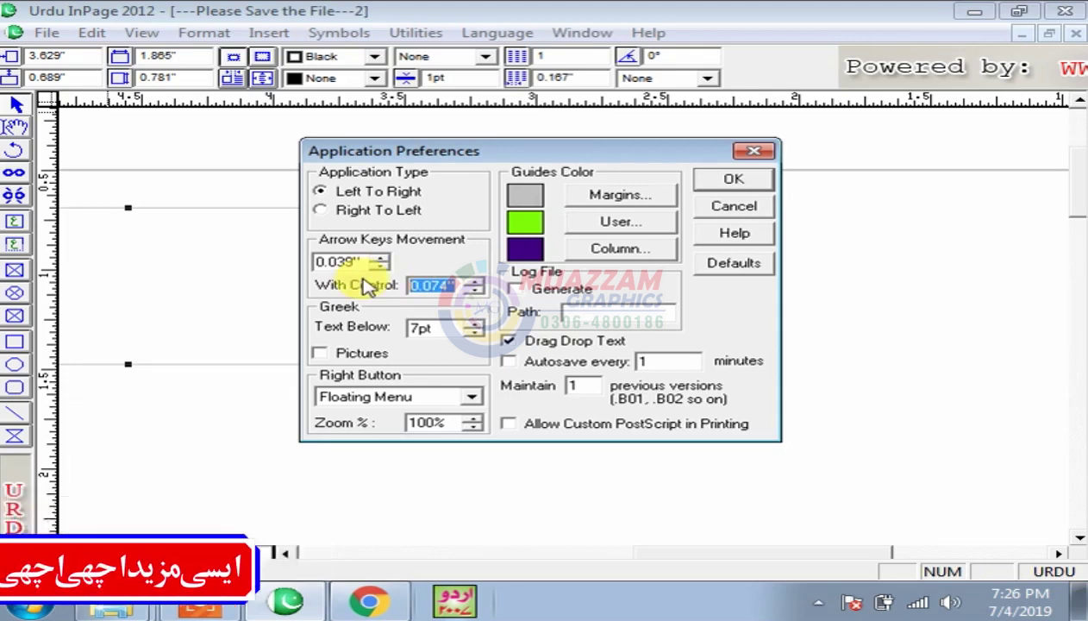
text(1.5)
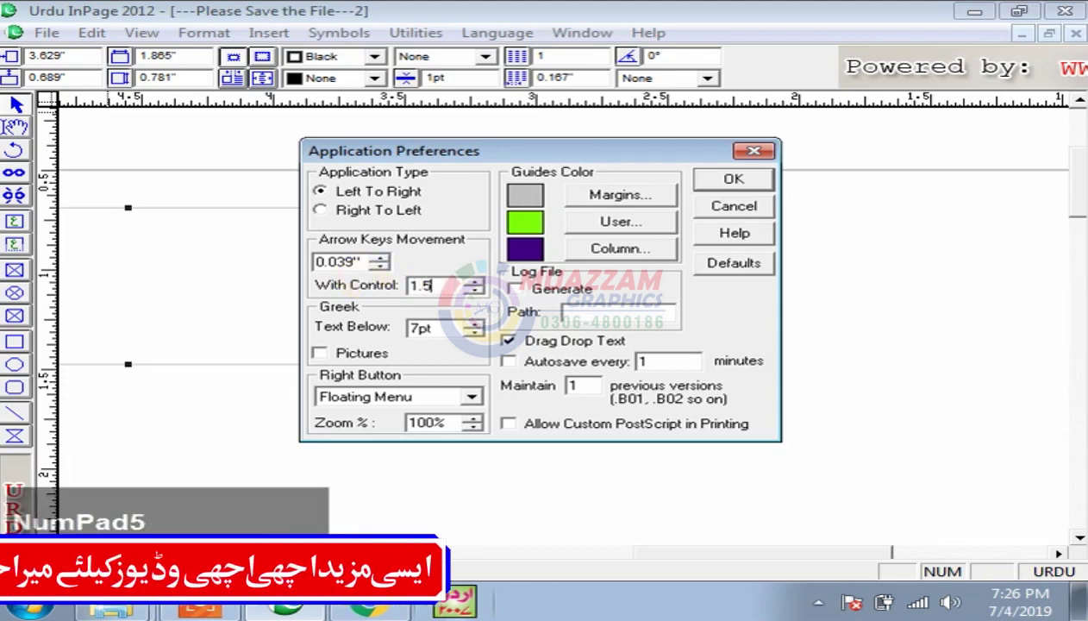
click(730, 180)
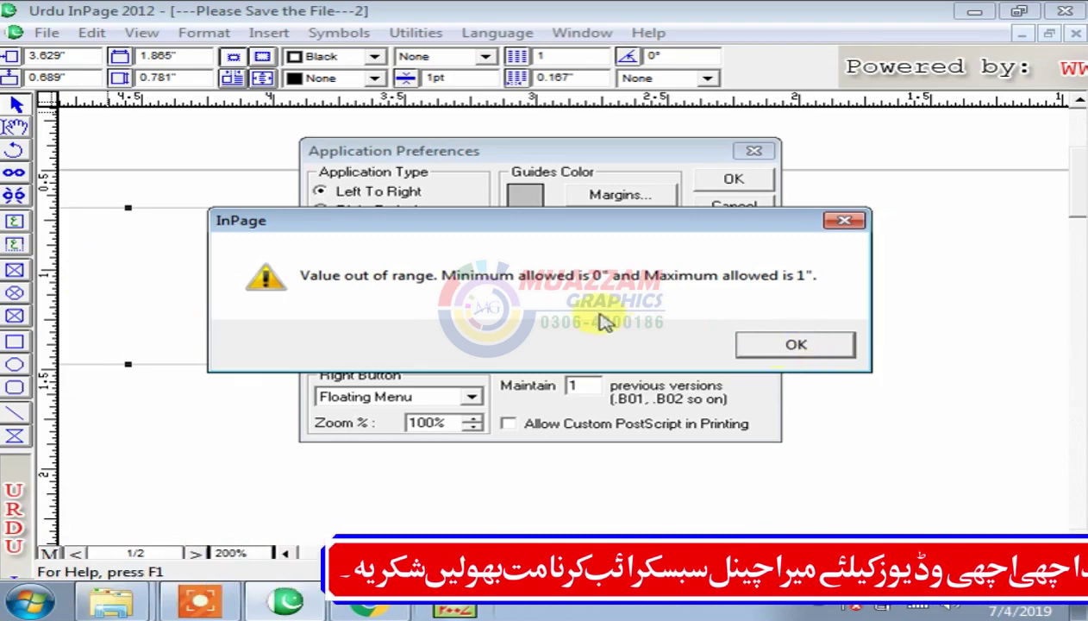
click(803, 344)
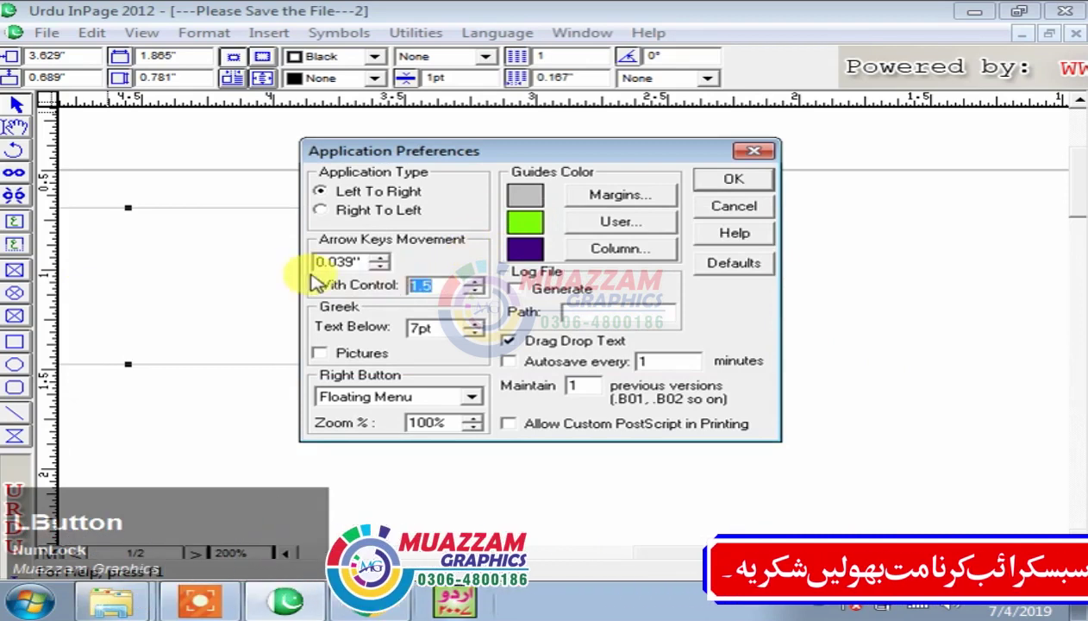
text(1)
click(733, 178)
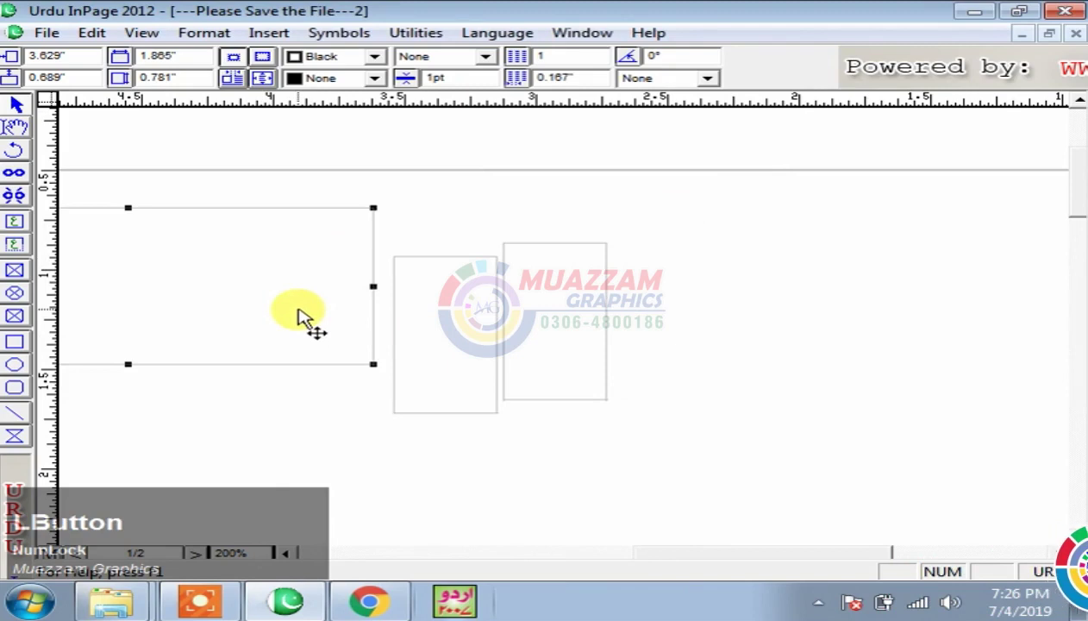
Nudge the wide text box down and back up repeatedly to test the 1" With Control movement.
key(ctrl)
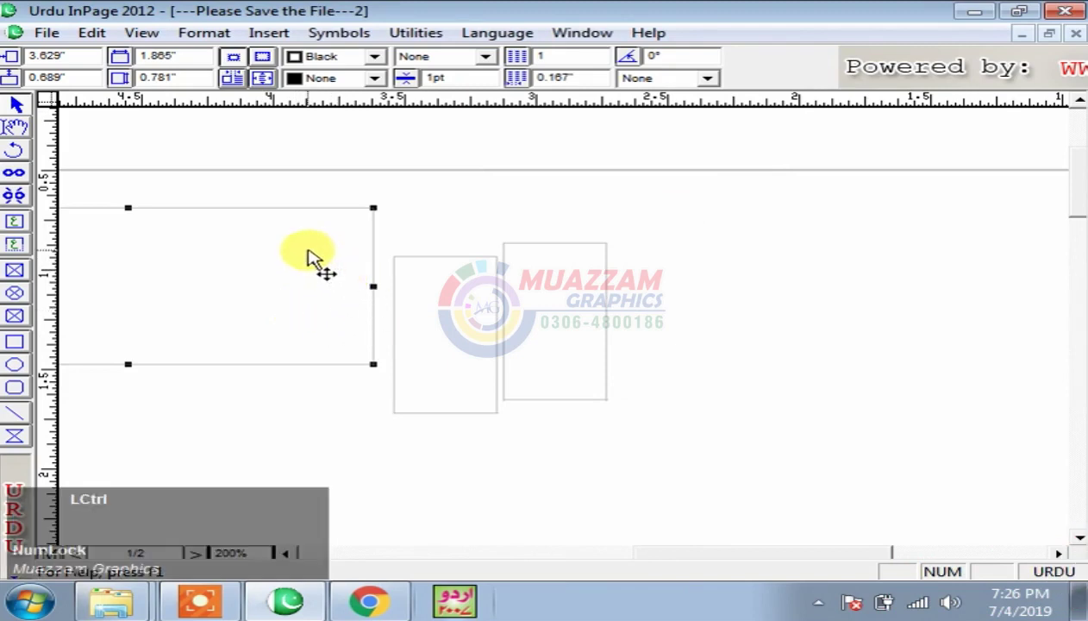
key(Down)
key(Up)
key(Up)
key(Down)
key(Down)
key(Up)
key(Down)
key(Up)
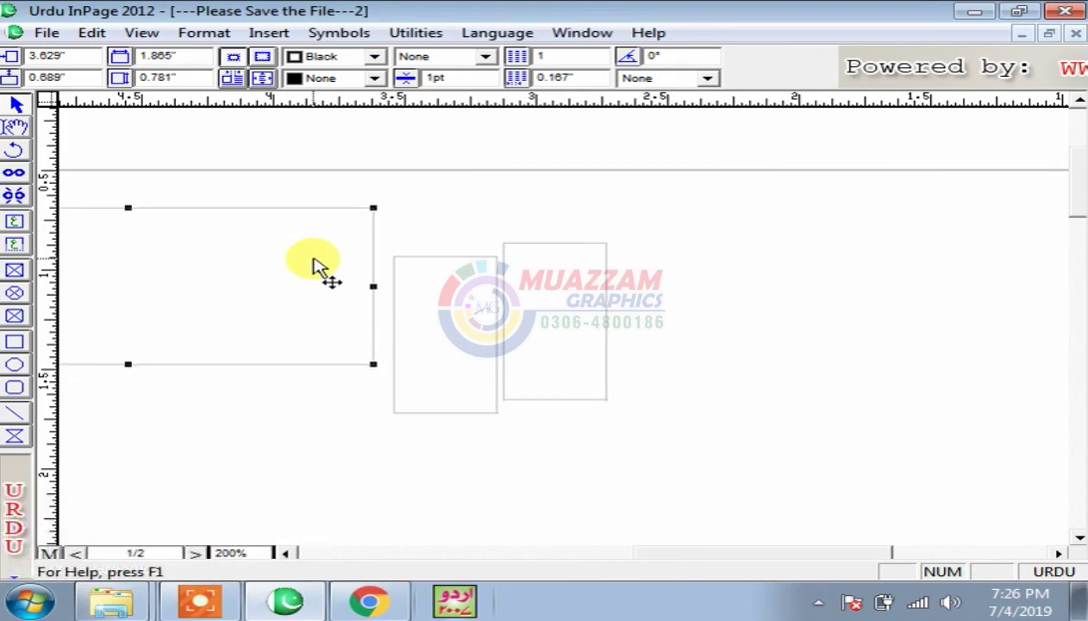
key(ctrl+Down)
key(ctrl+Up)
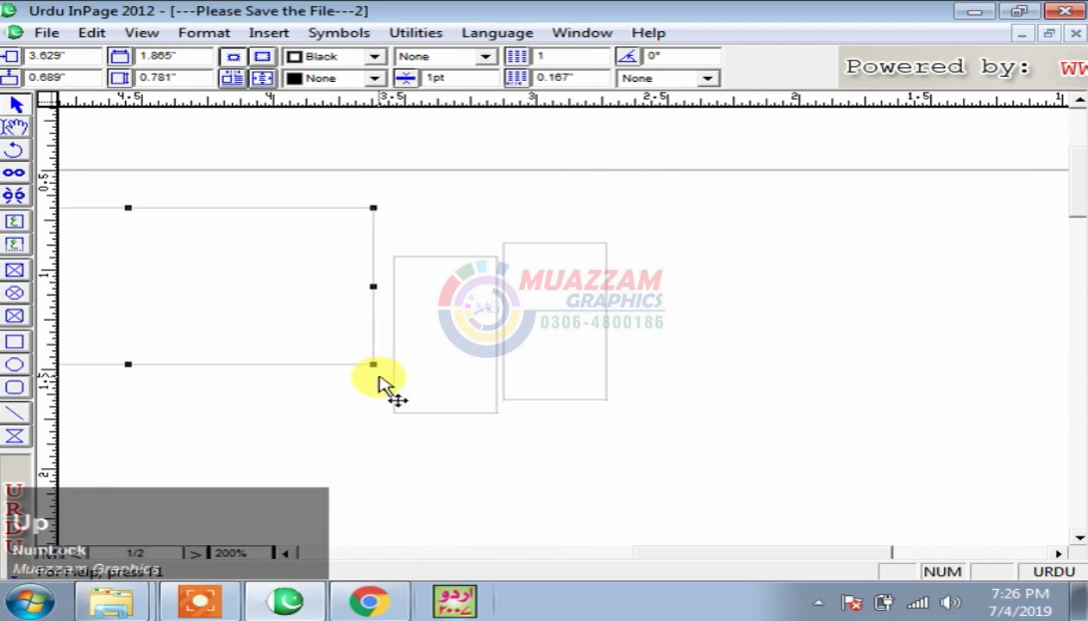
key(ctrl+Down)
key(ctrl+Up)
Nudge the wide text box right and left in 1" With Control increments, leaving it at a horizontal position of 2.629".
key(ctrl+Right)
key(ctrl+Right)
key(ctrl+Left)
key(ctrl+Left)
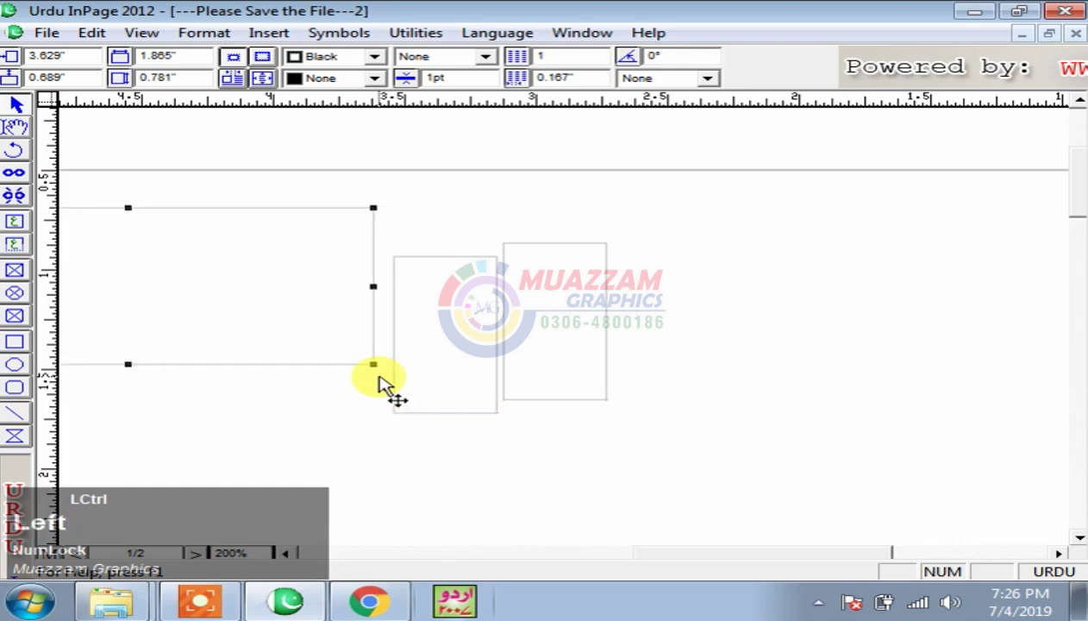
key(ctrl+Right)
key(ctrl+Right)
key(ctrl+Right)
key(ctrl+Left)
key(ctrl+Left)
key(ctrl+Right)
key(ctrl+Left)
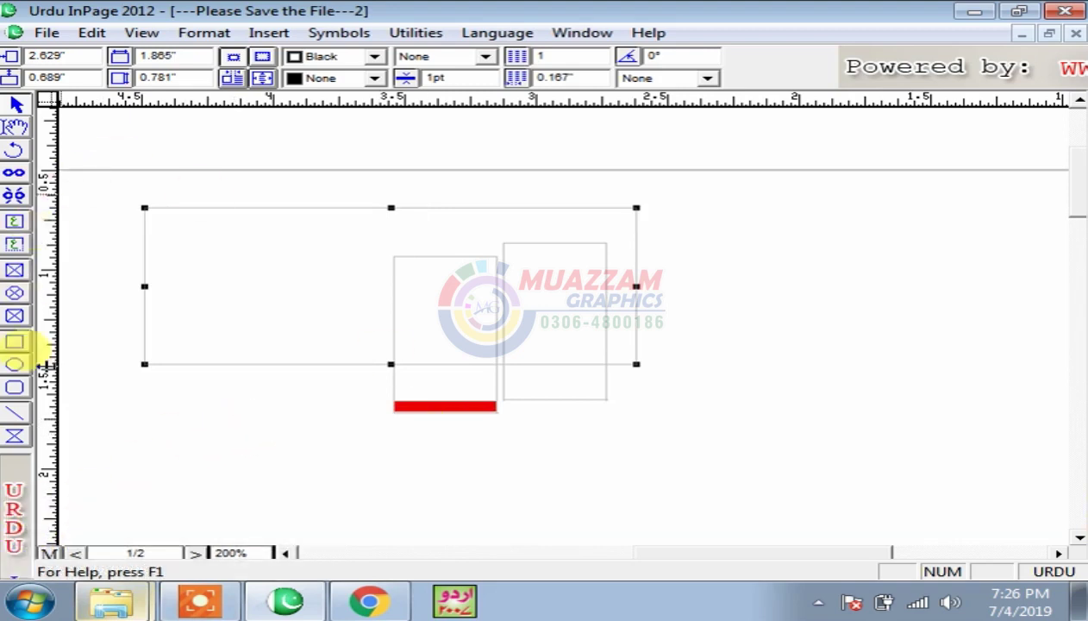
Paste the copied 0.074" back as the With Control arrow movement and close the Application Preferences.
click(26, 477)
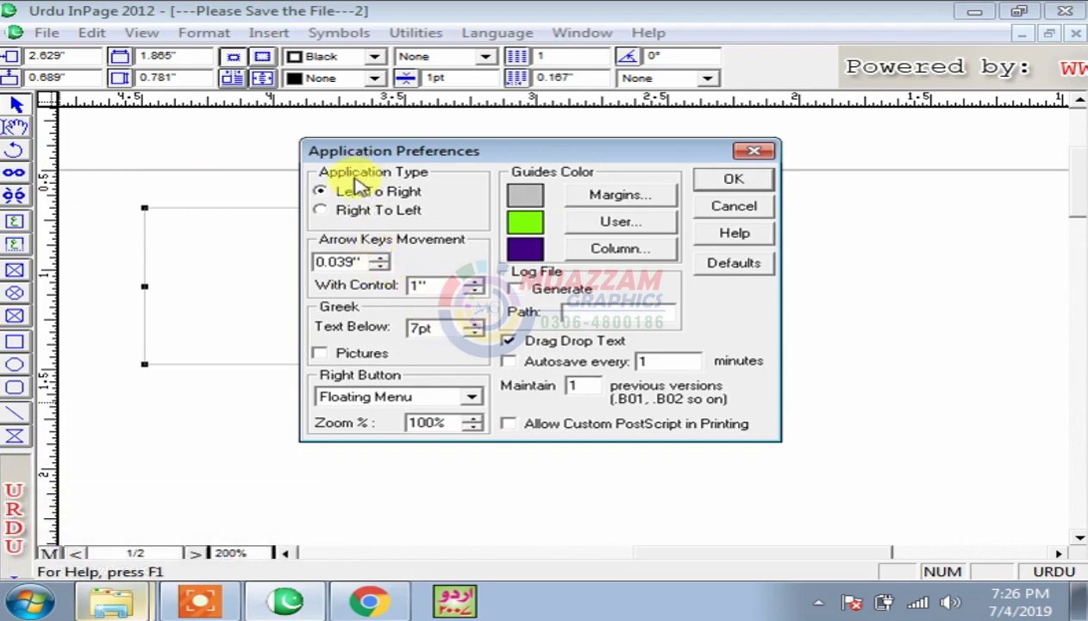
double_click(435, 286)
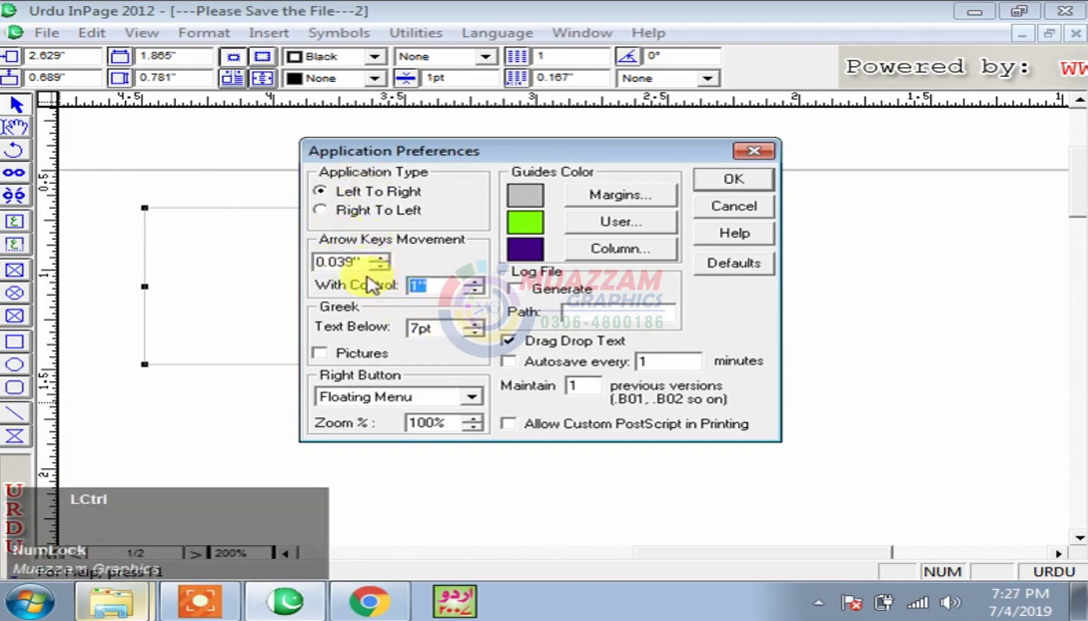
key(ctrl+v)
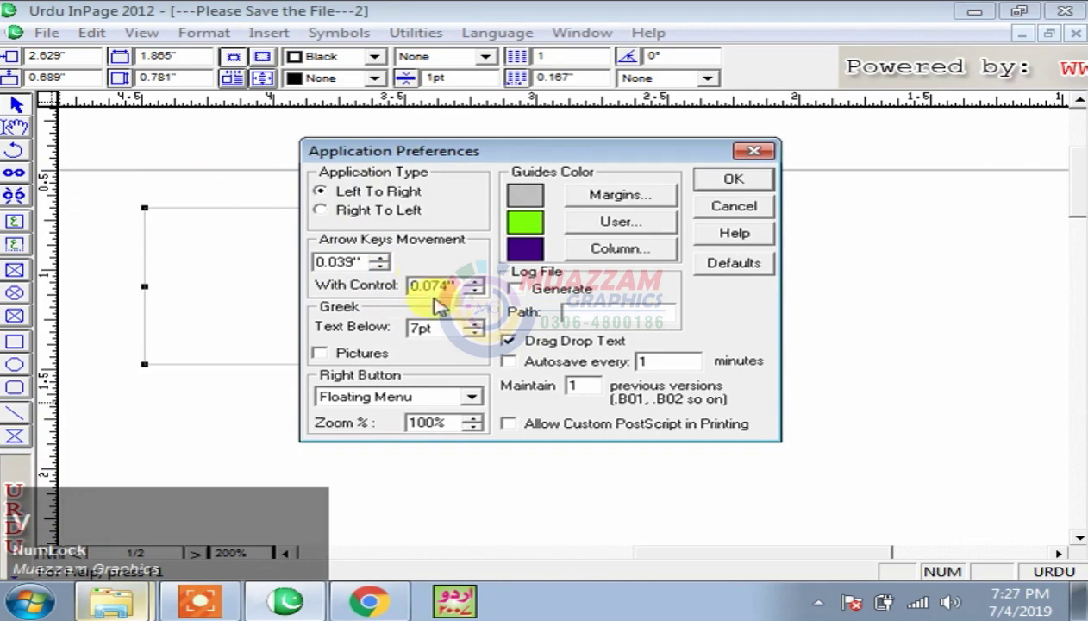
click(734, 181)
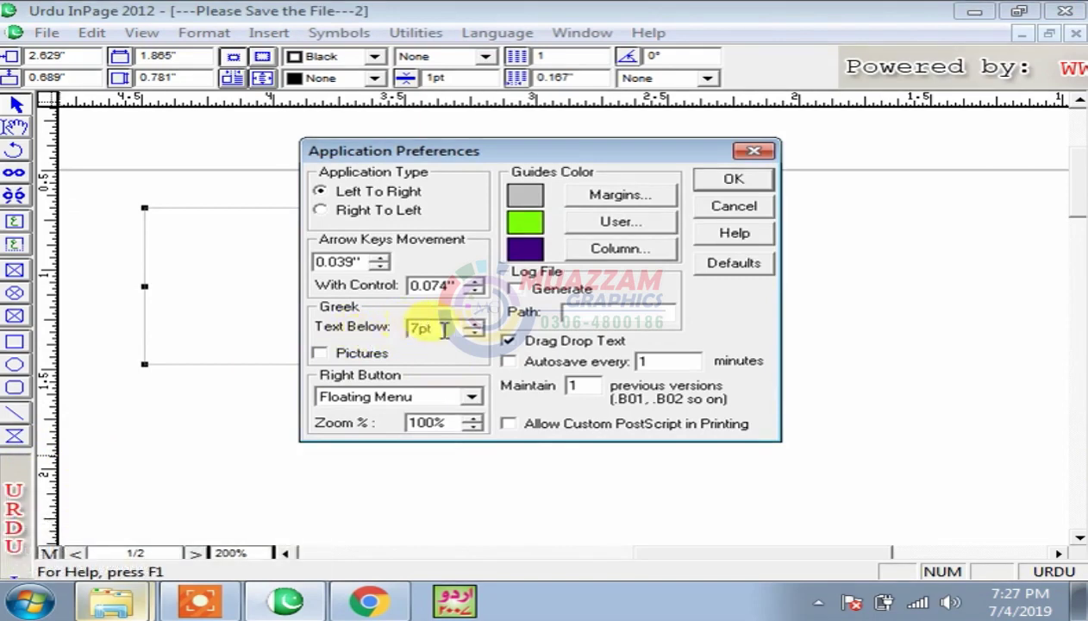
click(733, 206)
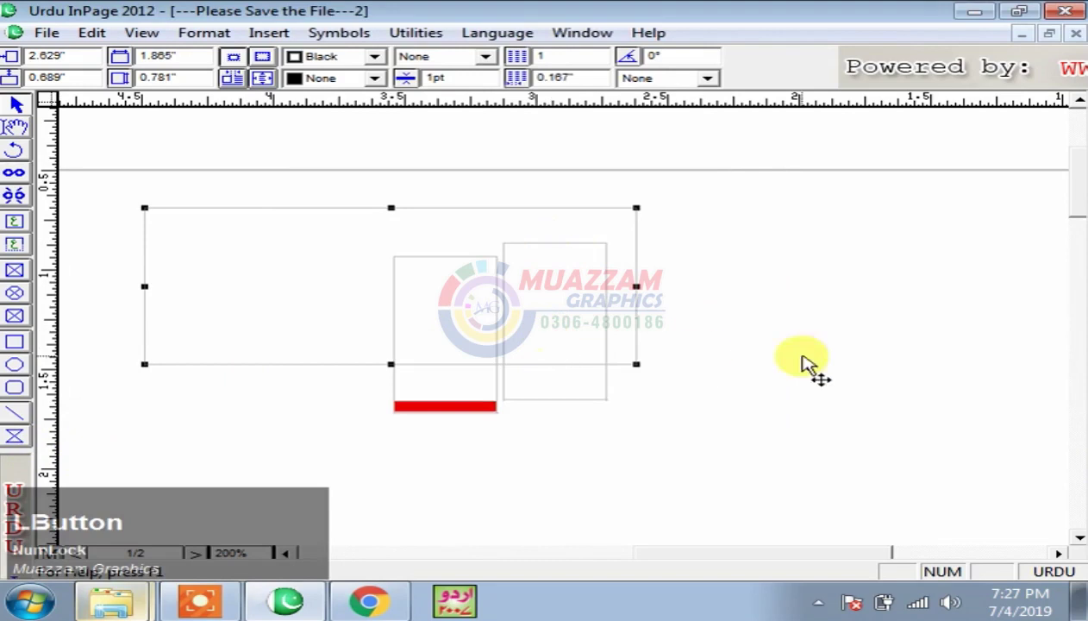
Write the two-line Urdu couplet "اس قوم کو شمشیر کی حاجت نہیں رہتی / ہو جس جے جوانوں کی خودی صورتِ فولاد" on the page.
click(578, 316)
text(as qw)
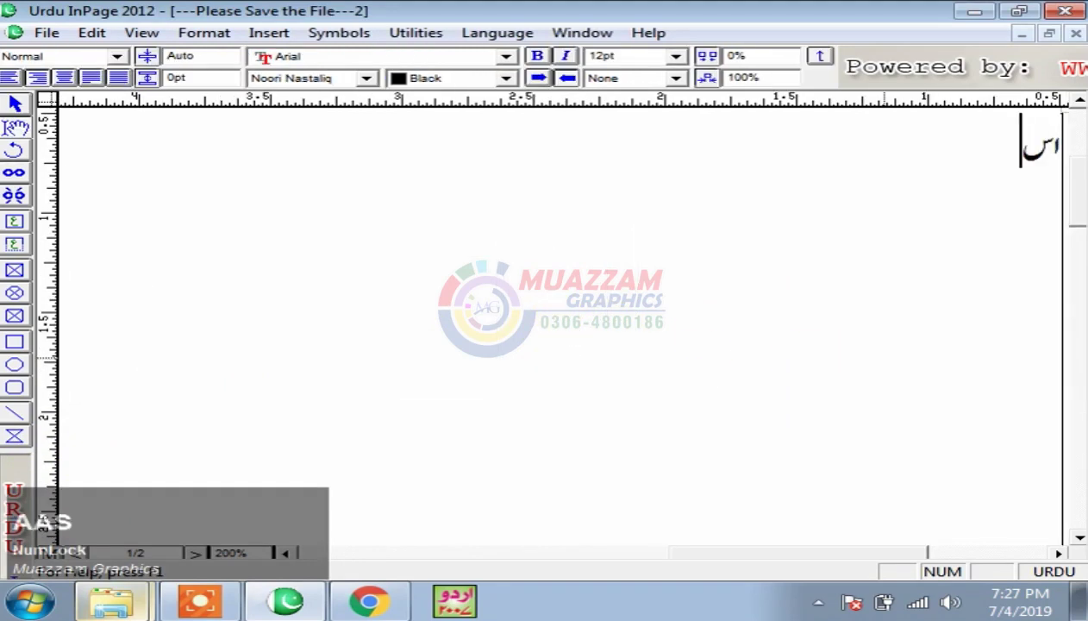
text(م کو شمشیر کی حاجت نہیں رہتی)
key(Return)
text(ہو جس کے جوانوں کی خودی صورتِ فولاد)
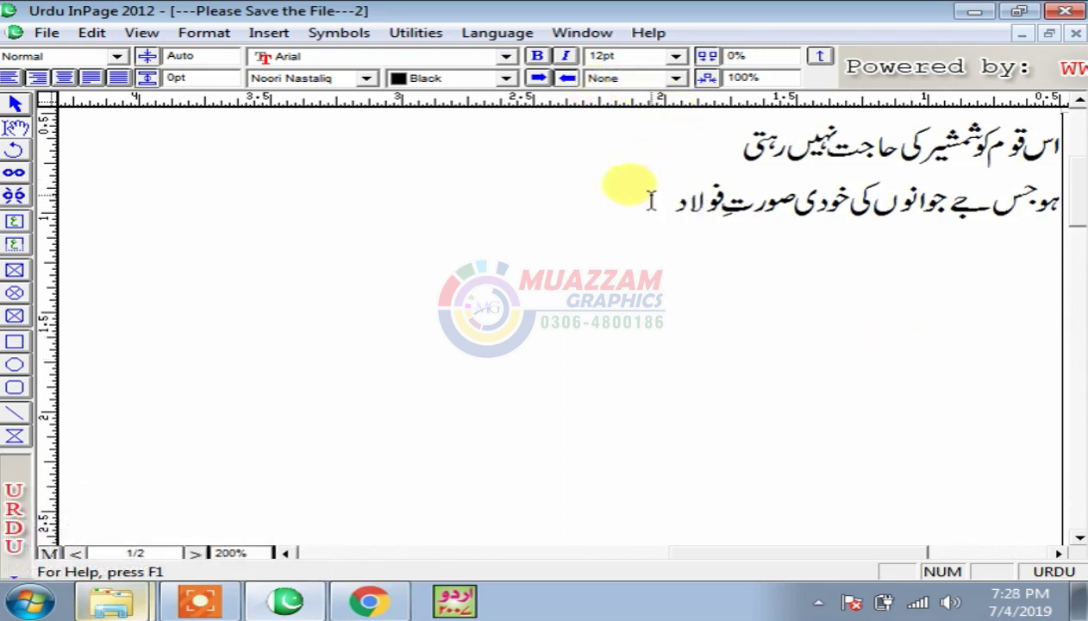
Select both lines of the couplet, check the Greek Text Below setting in the Application Preferences, and dismiss the dialog.
drag(651, 199, 1032, 134)
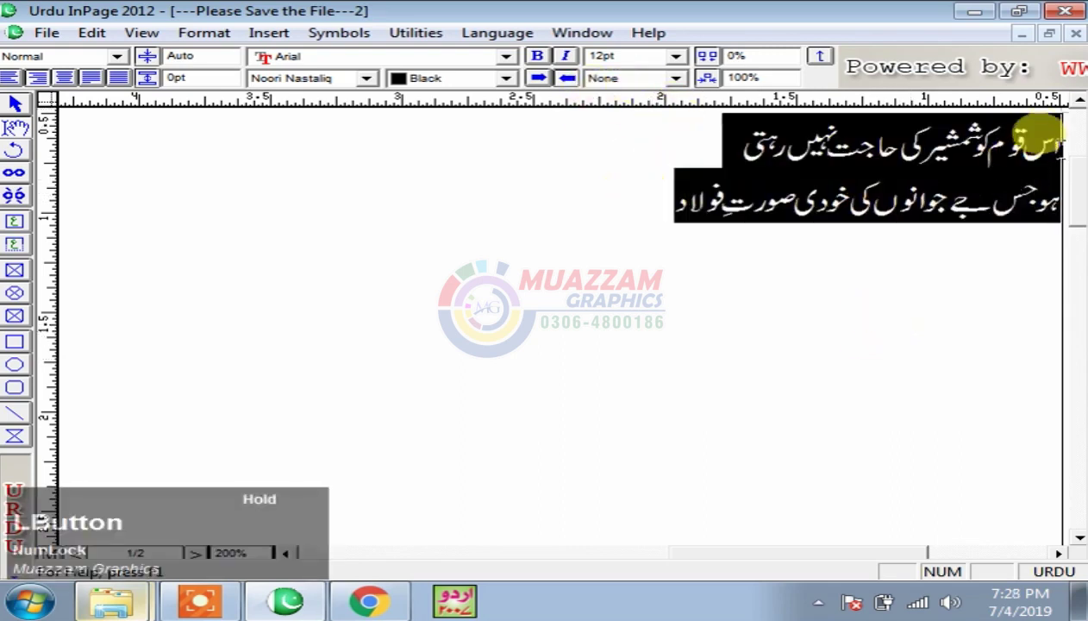
click(26, 477)
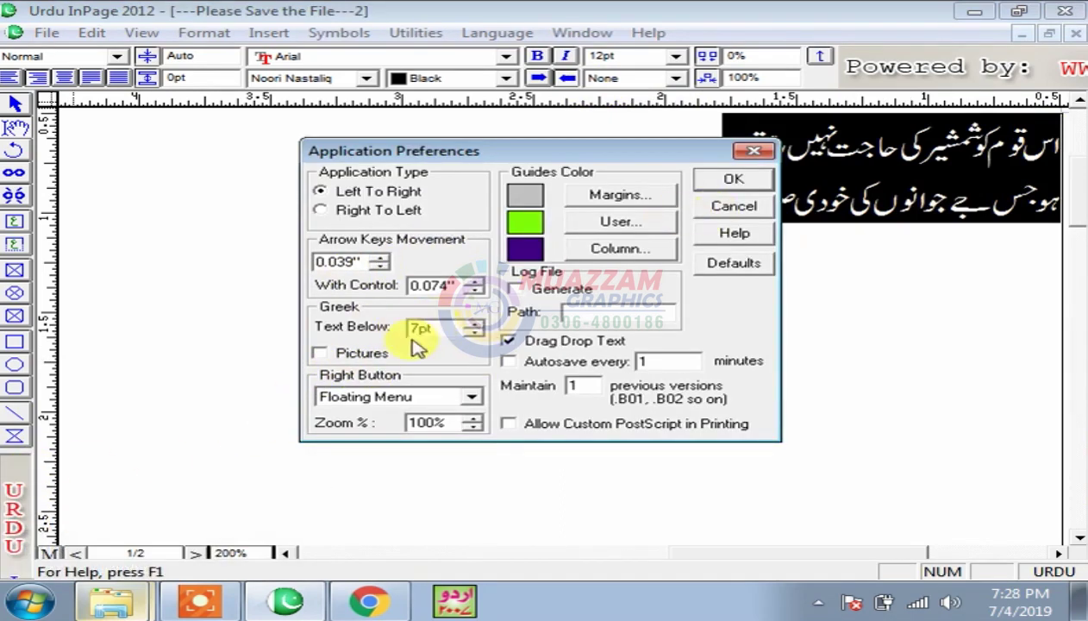
click(755, 207)
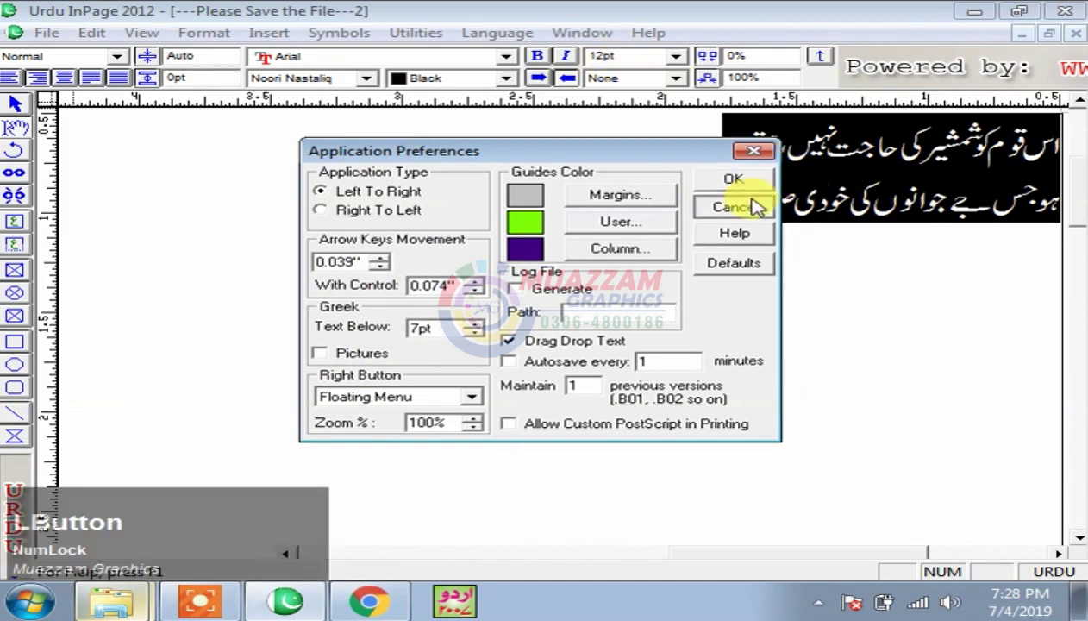
Set the selected couplet's font size to 48pt and show the page at 50% zoom.
click(630, 53)
text(48)
key(Return)
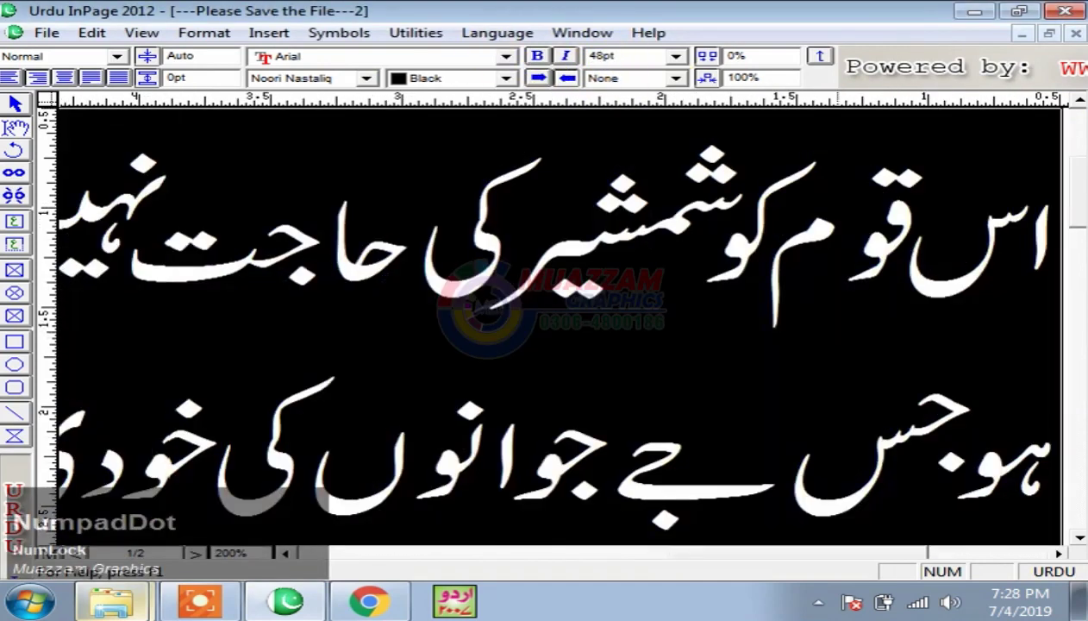
key(F7)
key(F6)
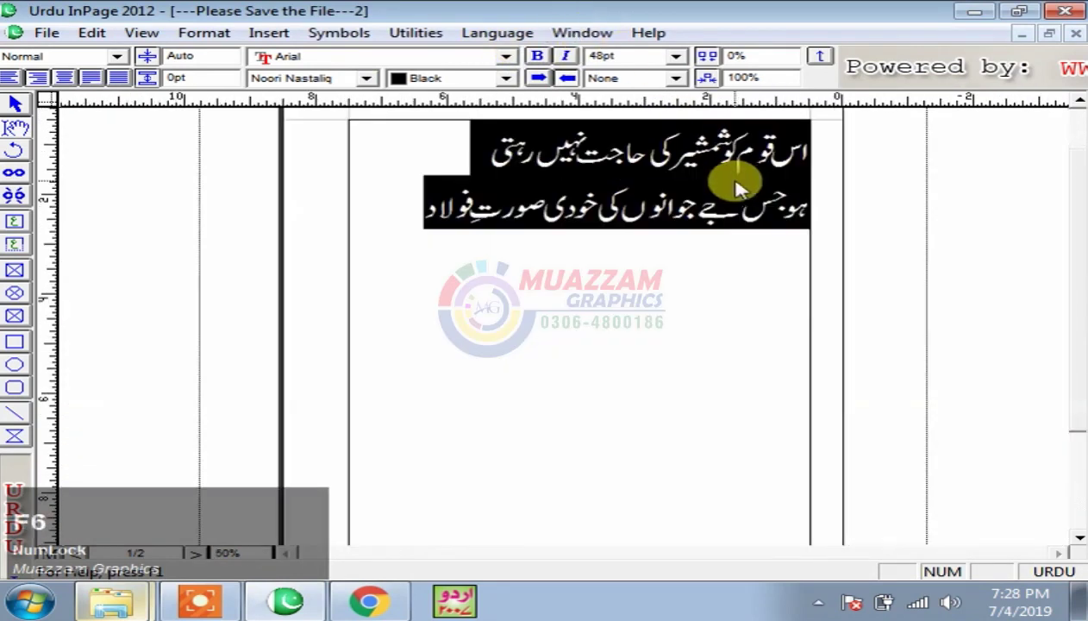
Set Greek Text Below to 48pt in the Application Preferences, apply it, and deselect the couplet.
click(17, 470)
text(4)
key(Return)
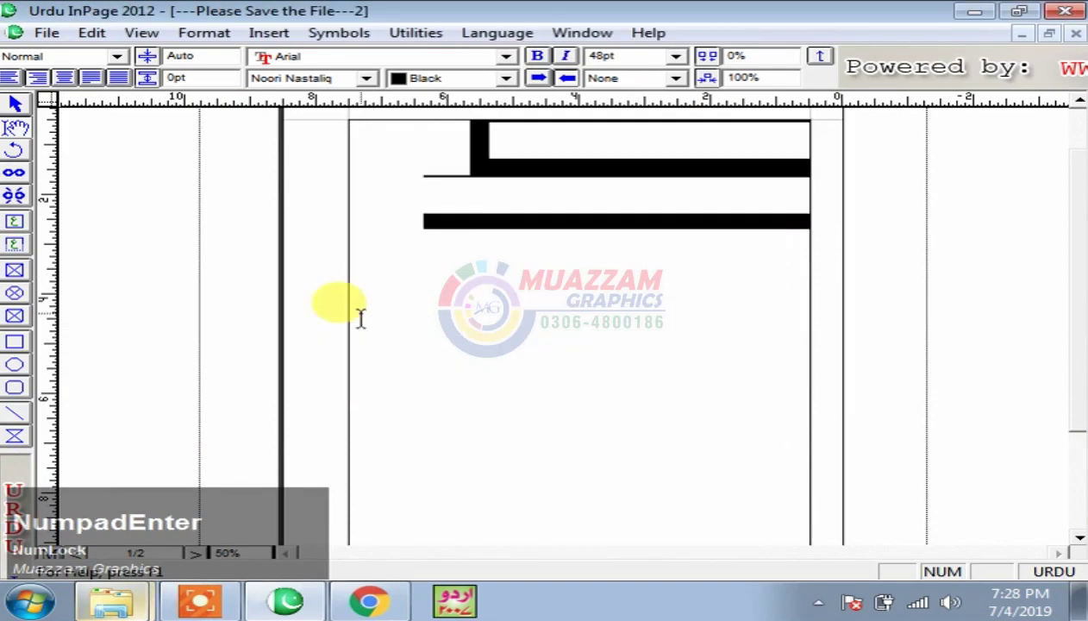
click(534, 207)
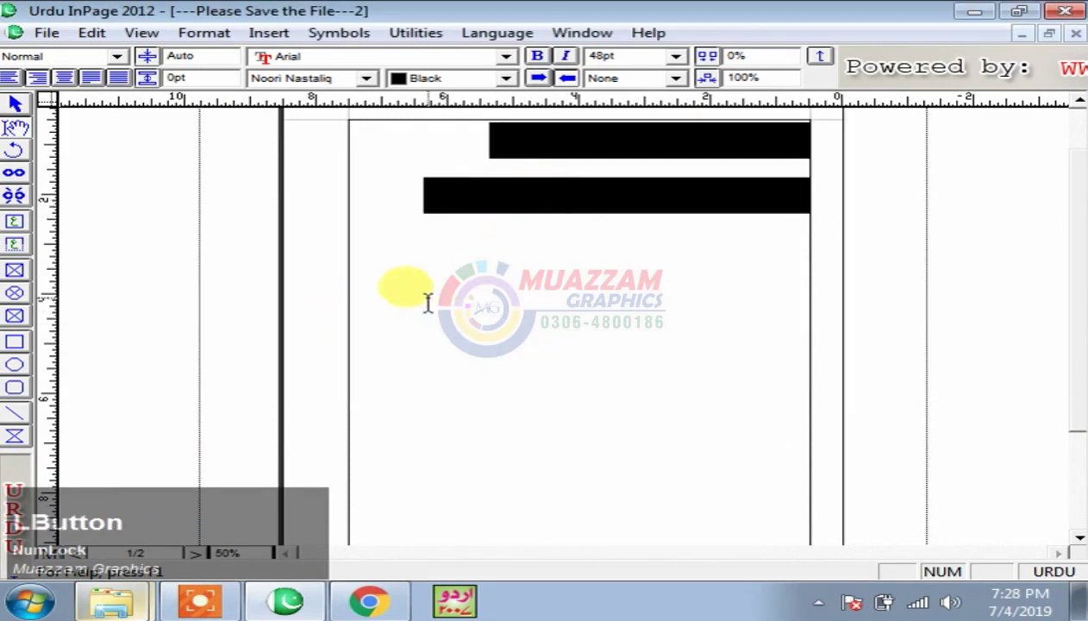
Try a Greek Text Below value of 7 and the default Application Preferences, and cancel the dialog.
drag(806, 129, 797, 129)
click(15, 471)
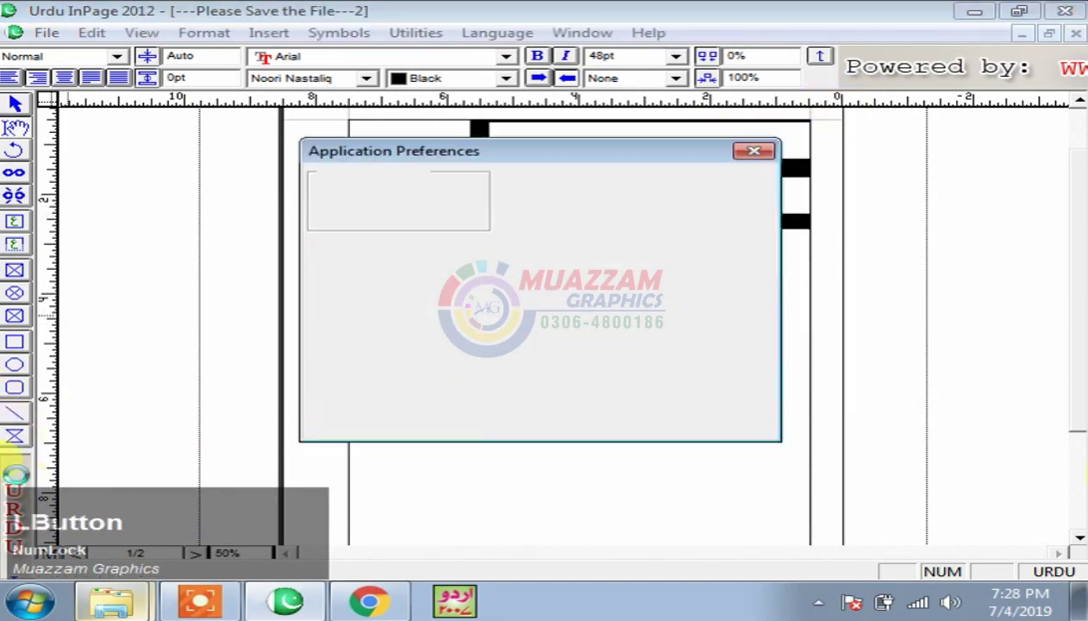
drag(439, 328, 326, 341)
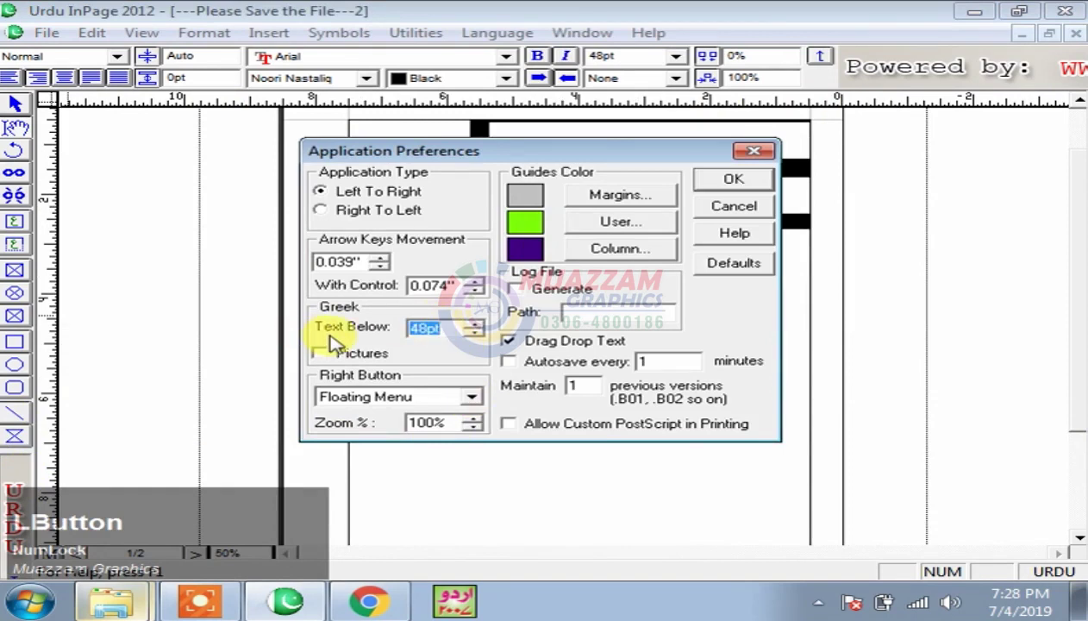
text(7)
click(438, 366)
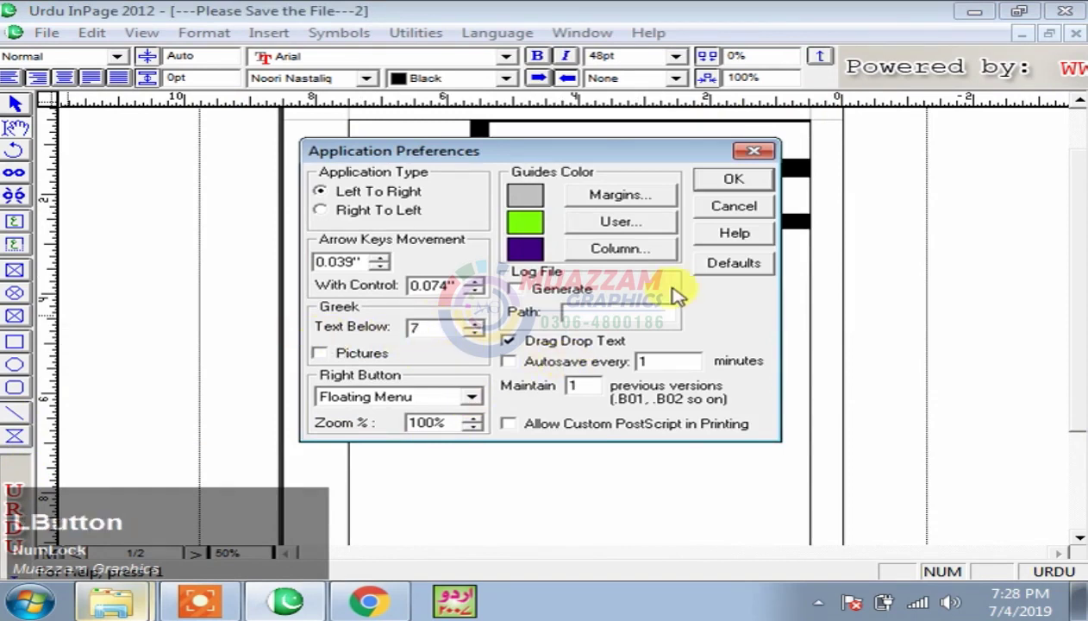
click(727, 267)
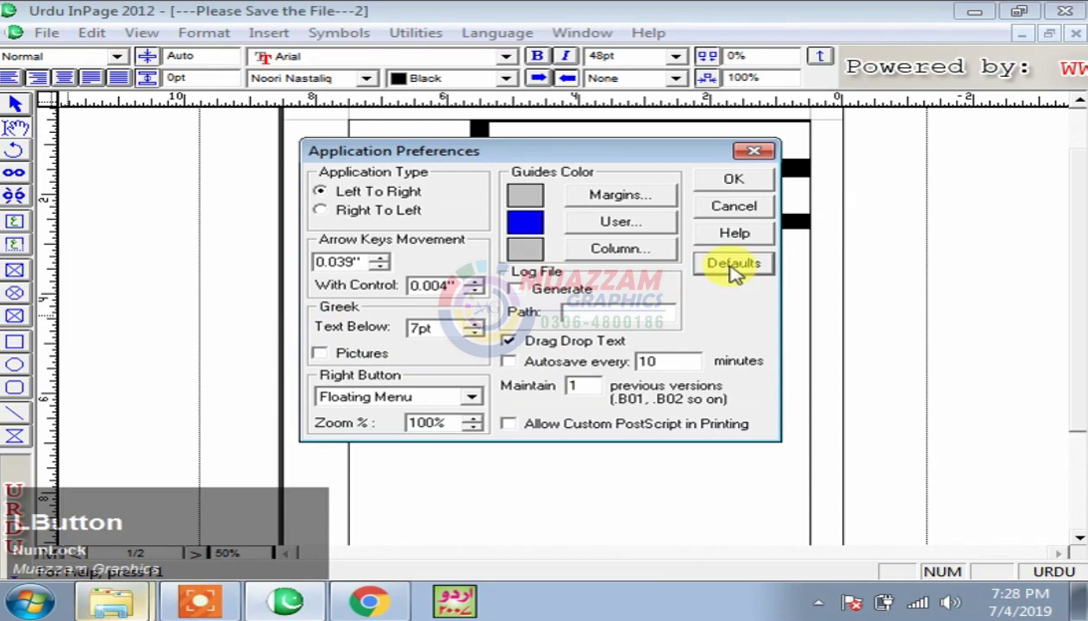
click(730, 269)
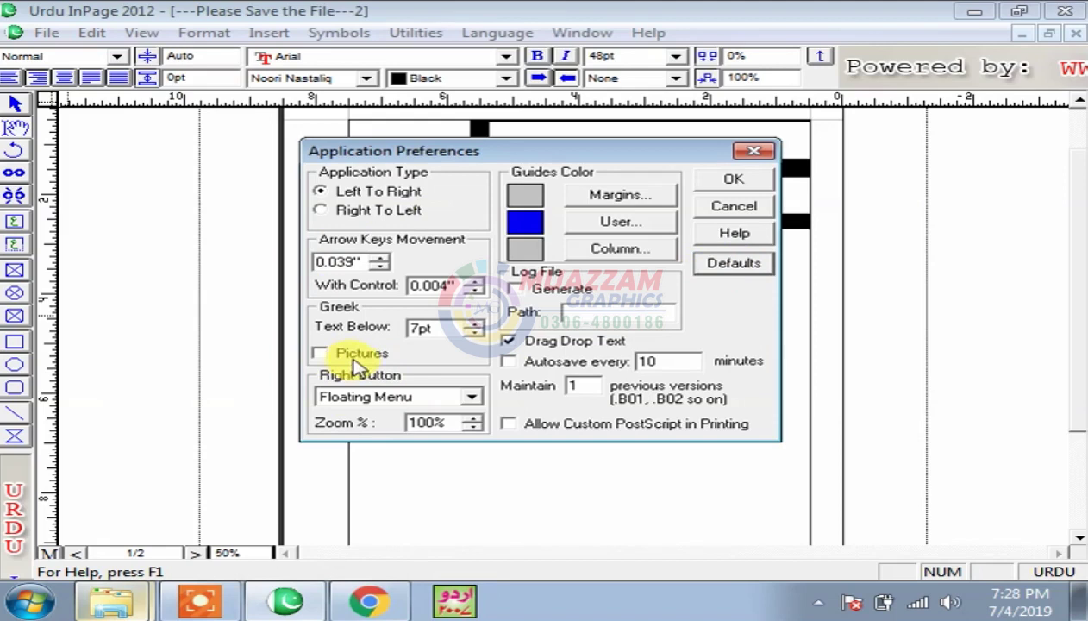
click(726, 211)
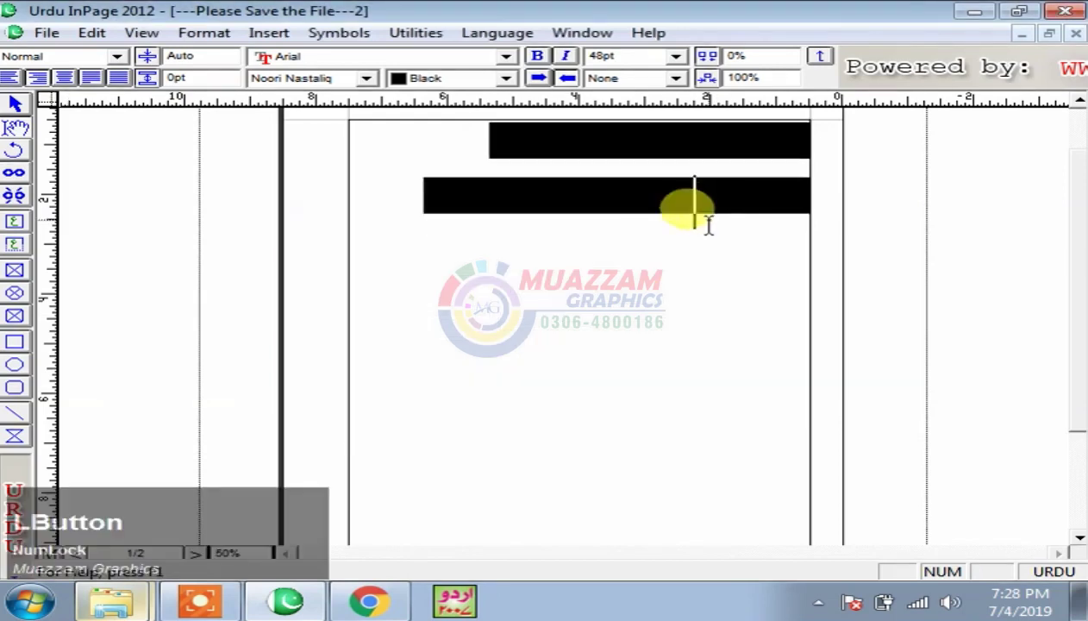
Draw a picture box below the couplet and import the image "insan" from the "my edit poetry" folder.
click(15, 293)
mouse_move(424, 324)
mouse_down()
mouse_move(710, 421)
mouse_move(722, 436)
mouse_up()
double_click(553, 359)
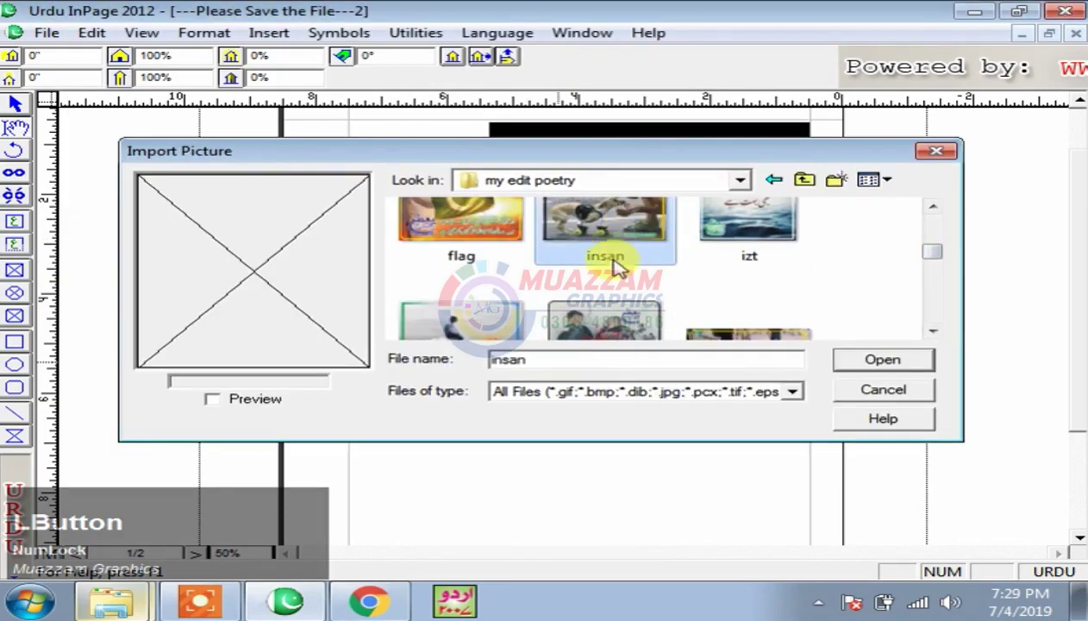
click(896, 362)
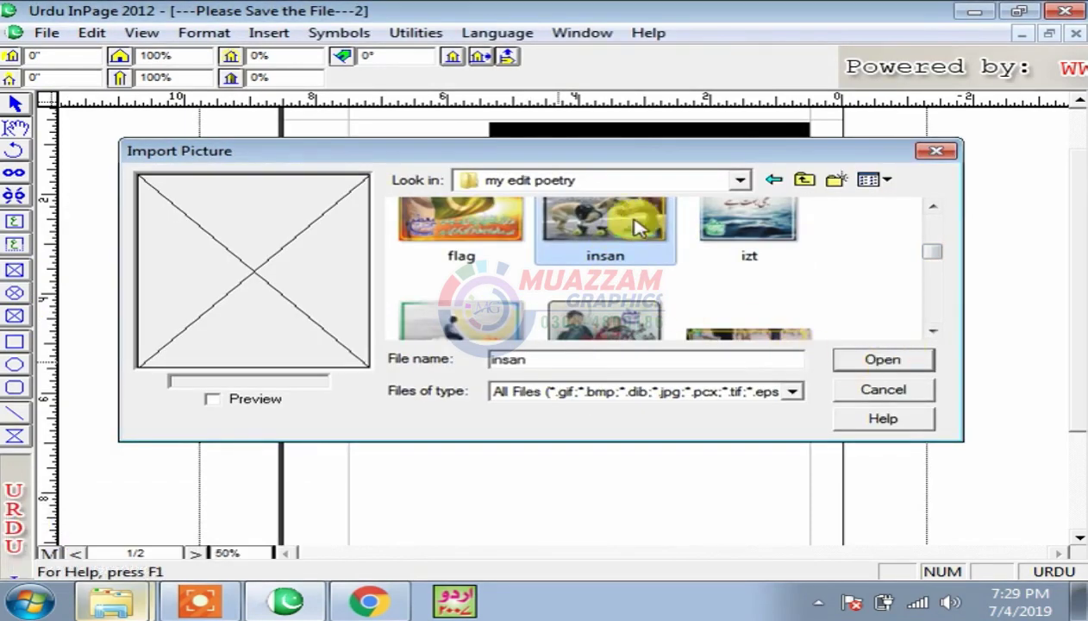
Apply the Greek Pictures preference to the imported image and turn it off again.
double_click(20, 478)
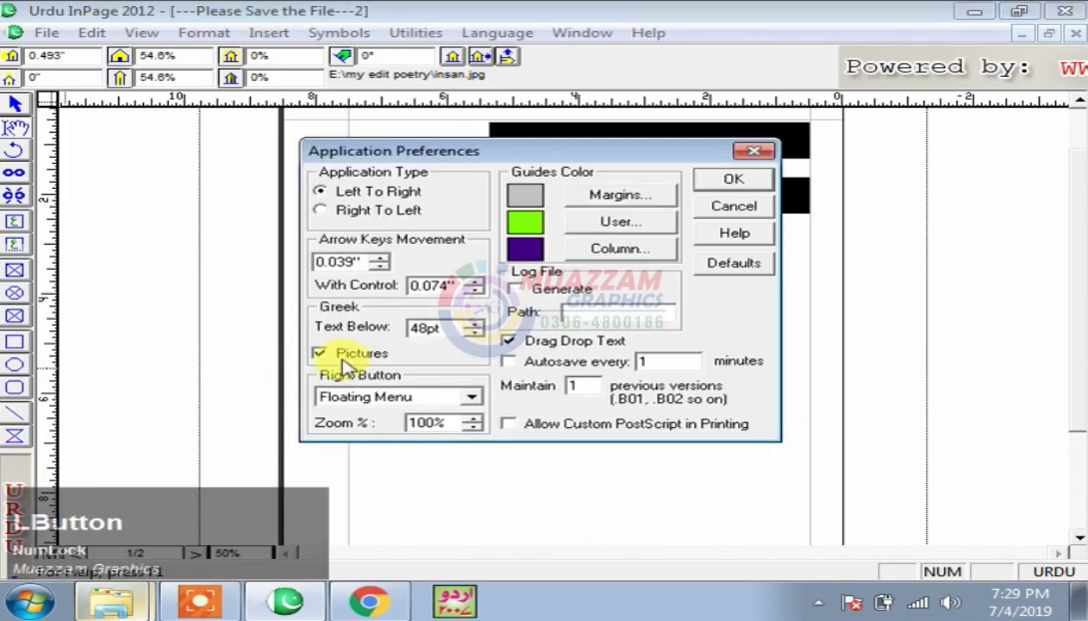
click(730, 181)
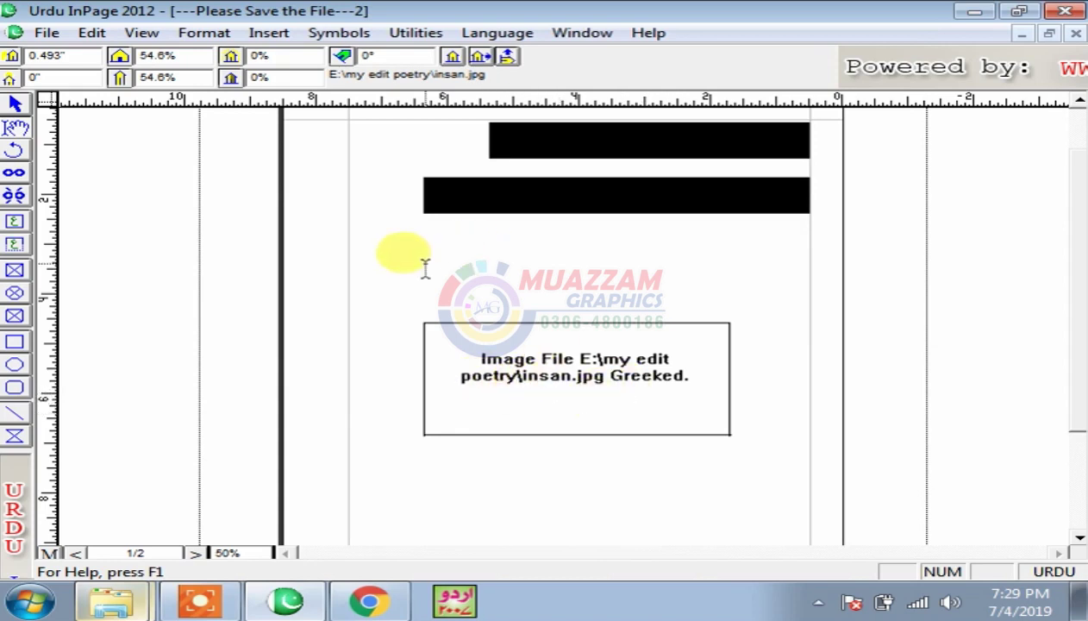
click(518, 385)
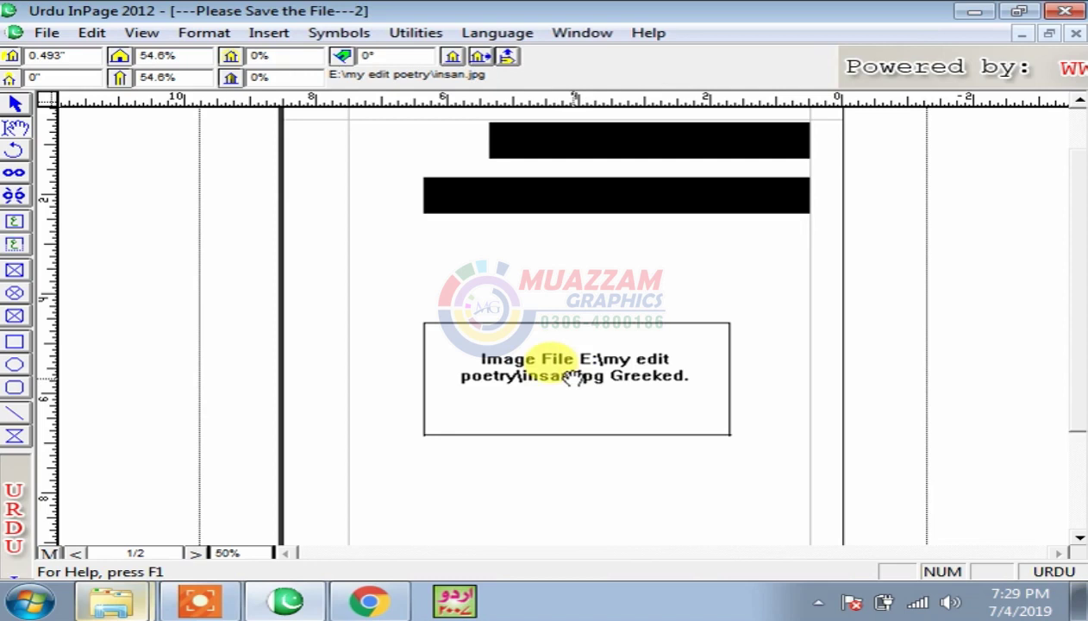
click(16, 466)
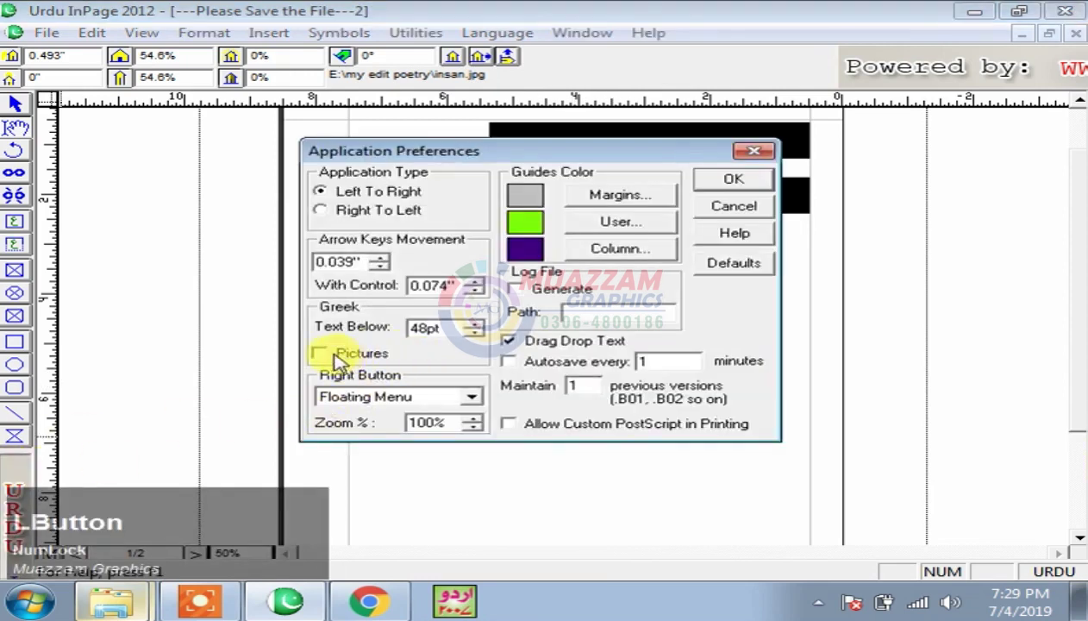
click(754, 152)
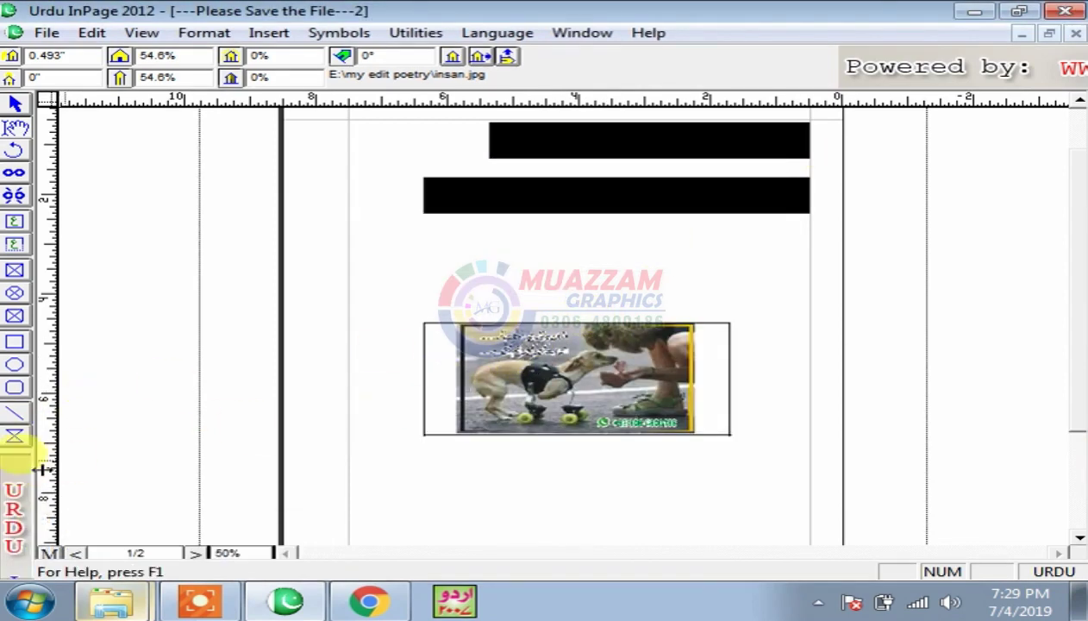
Examine the Right Button choices in the Application Preferences and close the dialog without changing them.
click(14, 470)
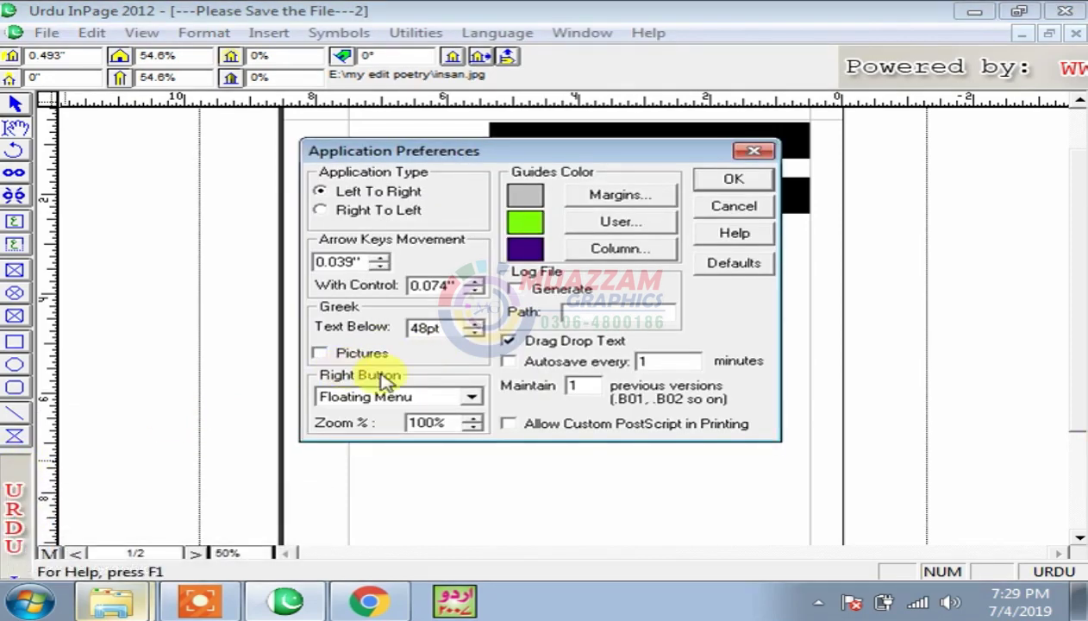
click(423, 403)
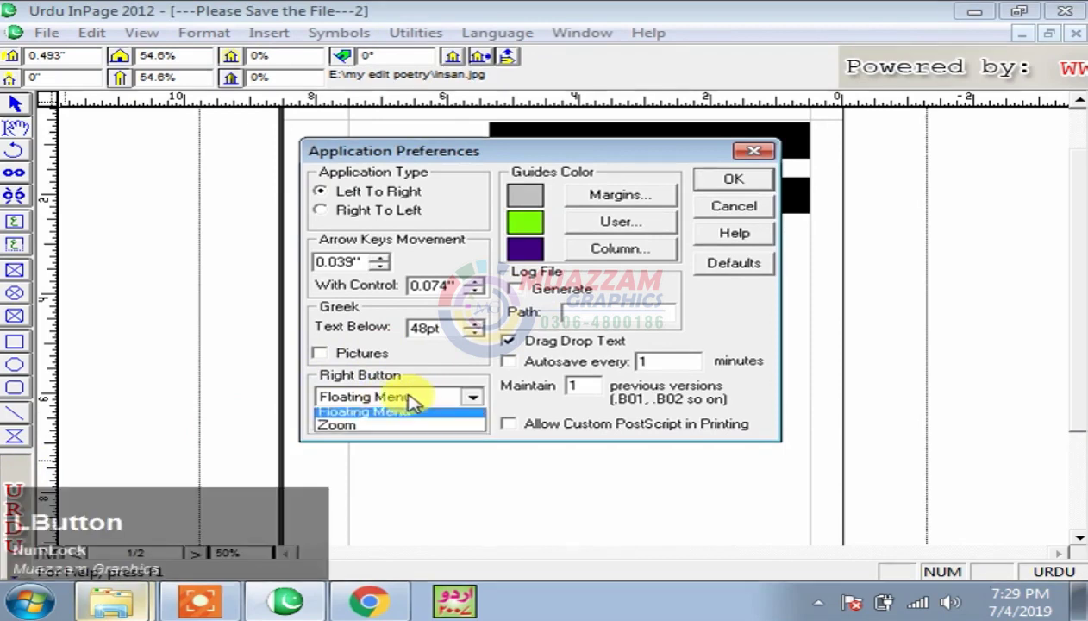
click(412, 401)
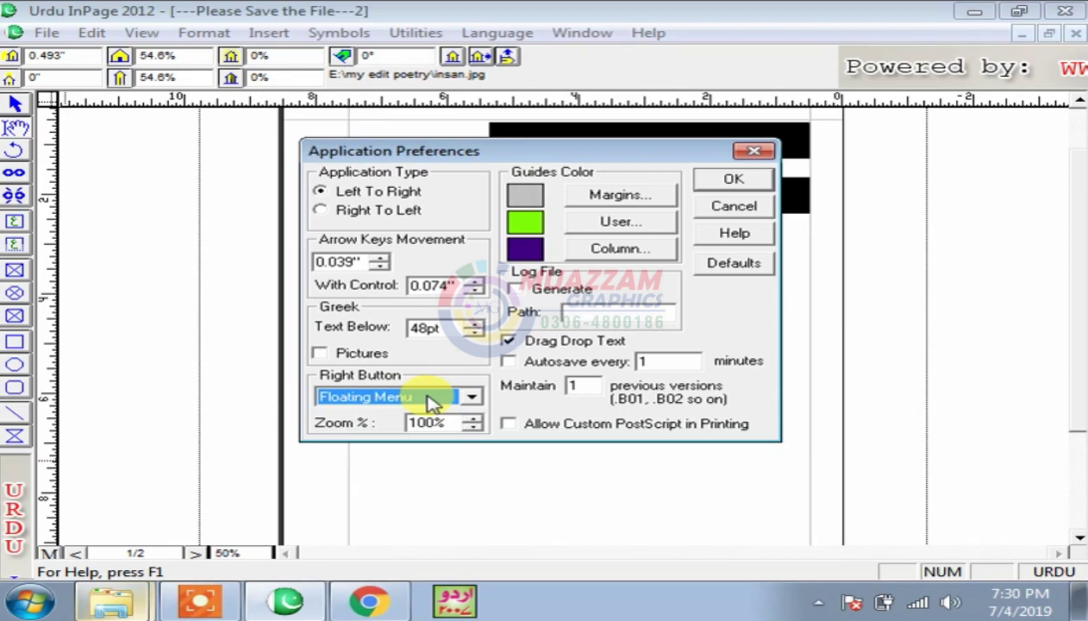
click(428, 403)
click(429, 402)
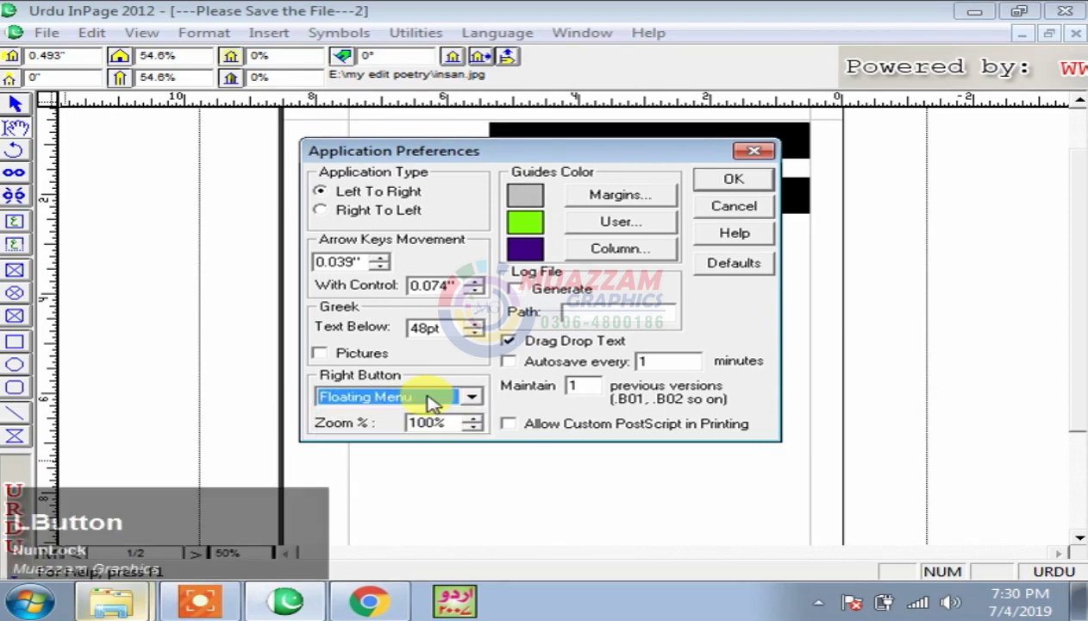
click(715, 205)
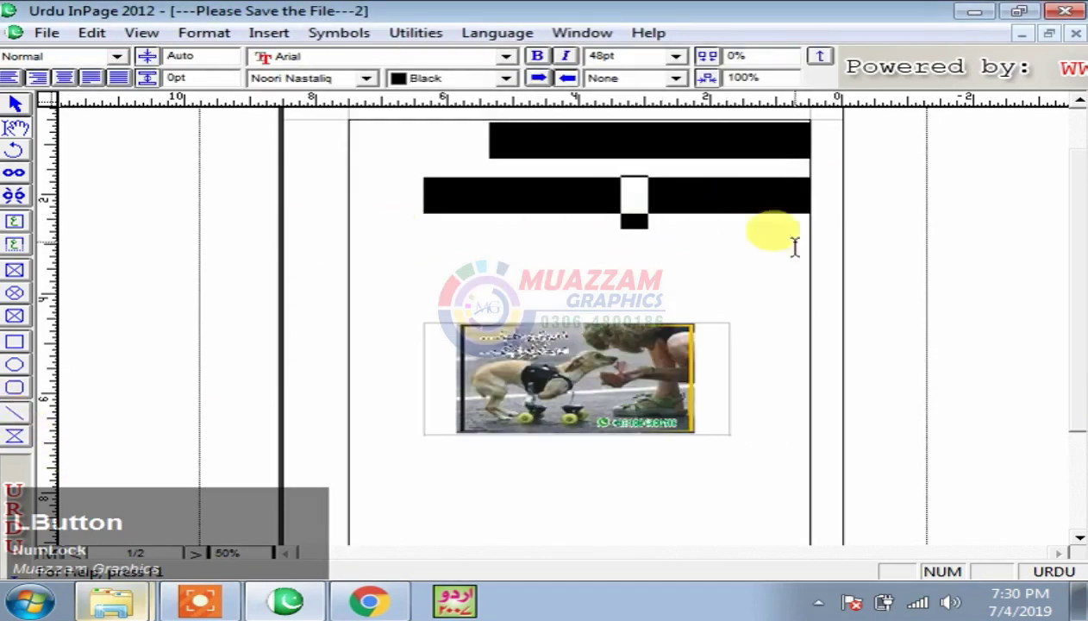
click(444, 285)
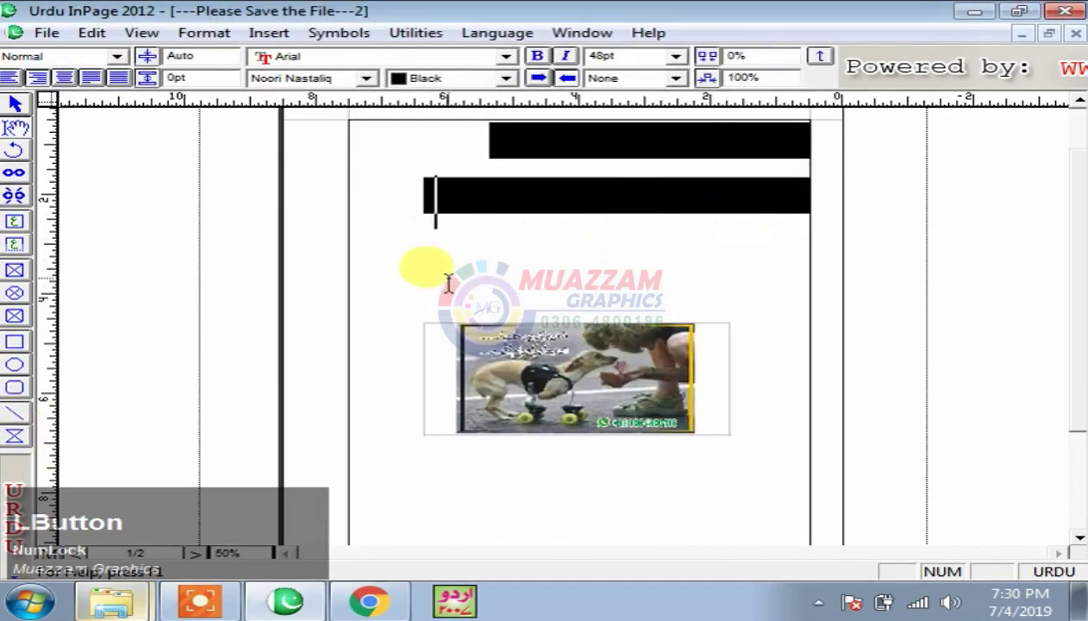
Close the document without saving and create a new two-page portrait Letter 8.5x11" document with right-to-left direction.
click(1075, 34)
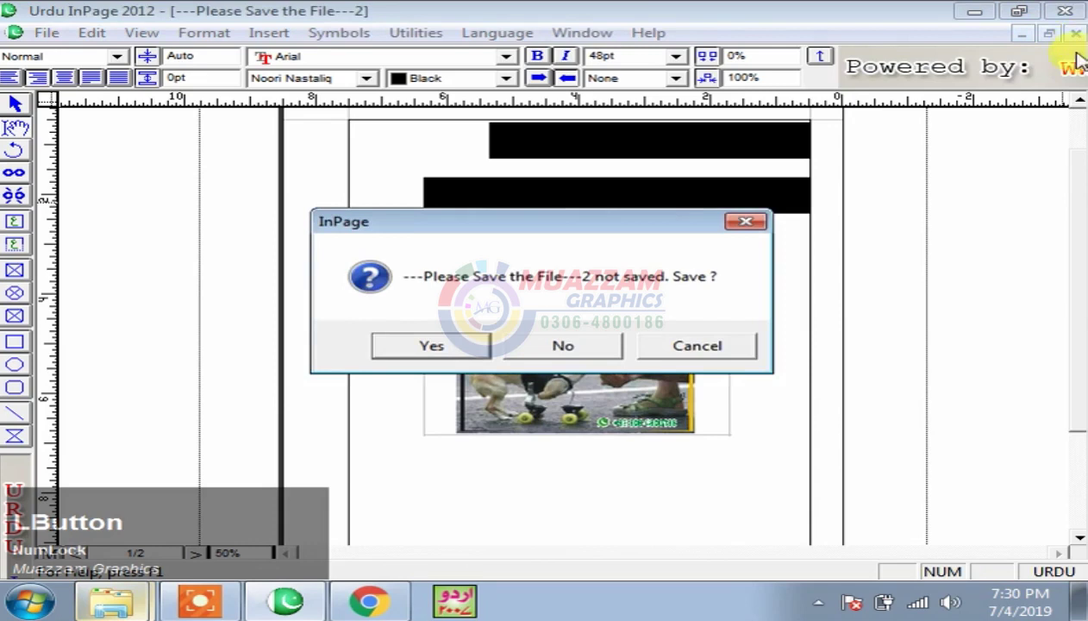
click(568, 338)
click(18, 33)
click(97, 58)
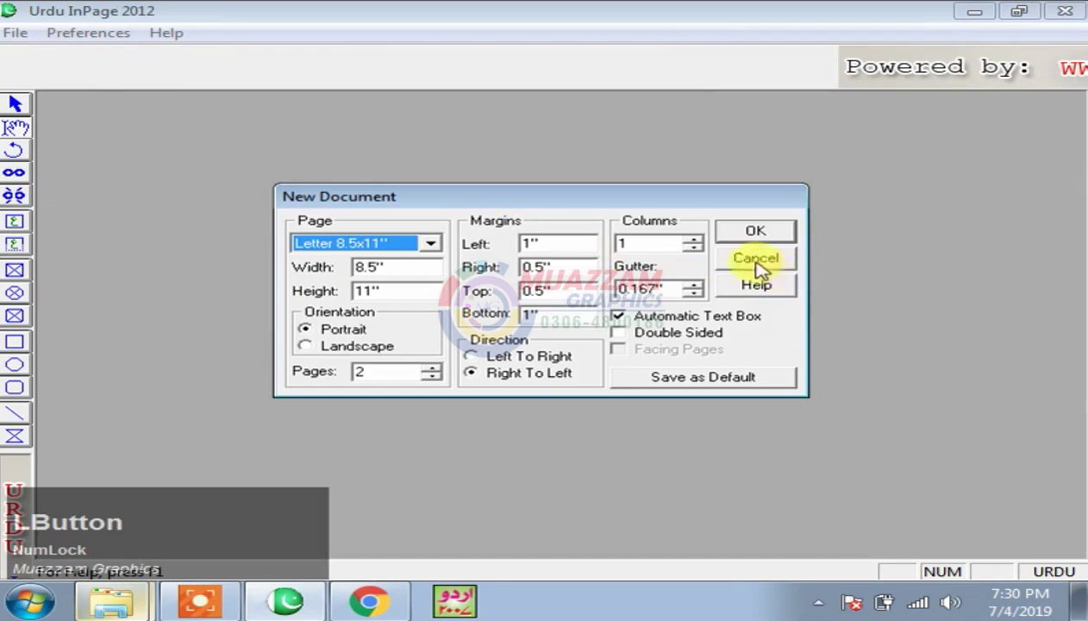
click(757, 234)
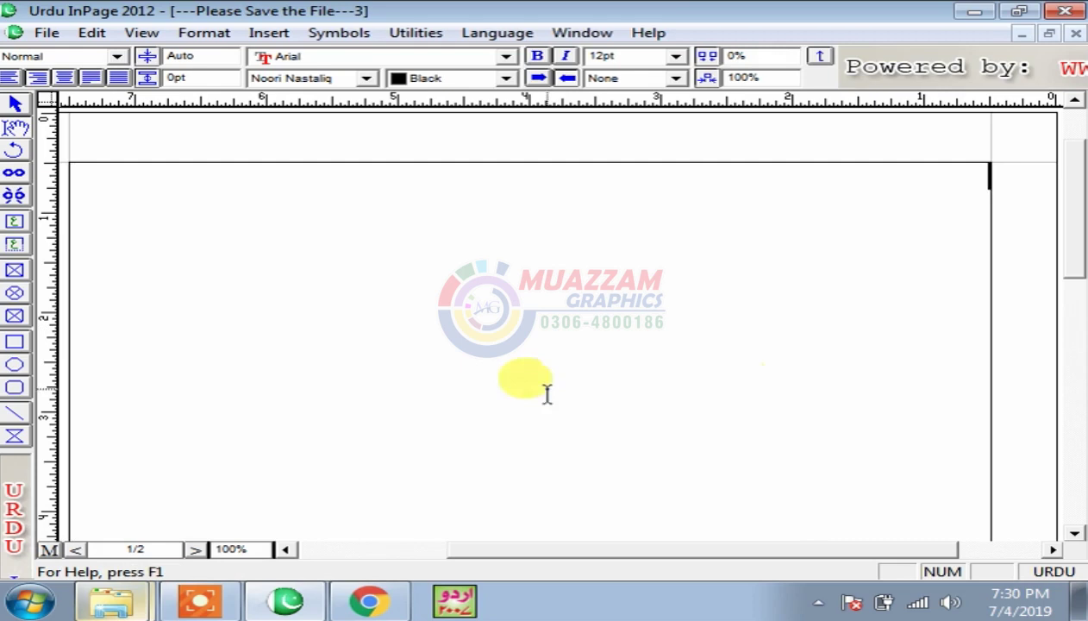
Enter the letters "پرن" on the page, restore the Application Preferences to their defaults, and apply them.
click(19, 460)
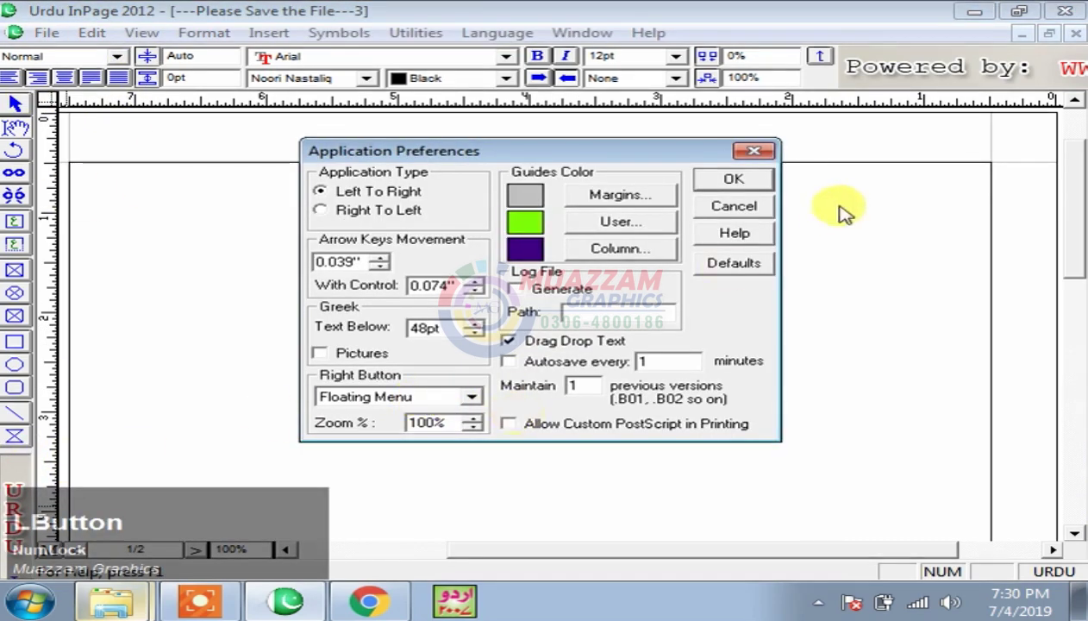
click(734, 213)
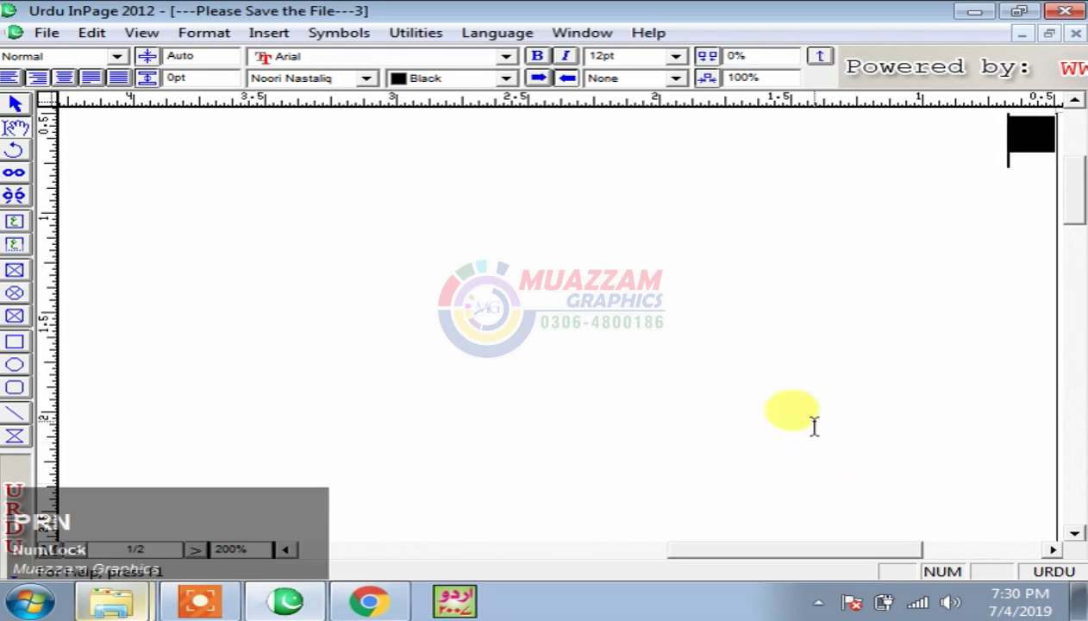
double_click(53, 468)
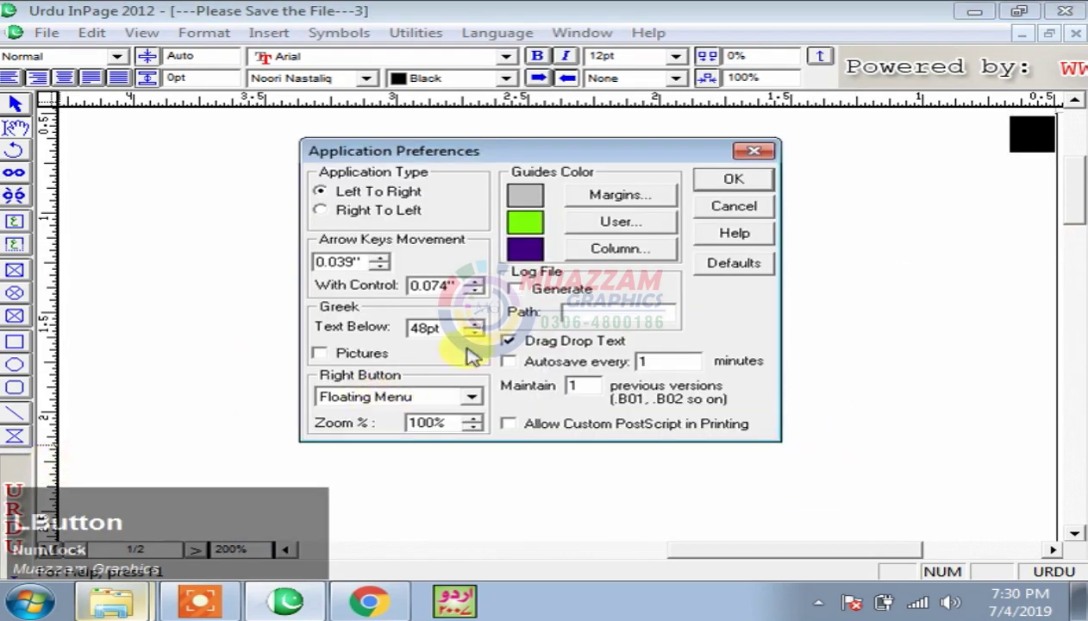
click(722, 264)
click(743, 179)
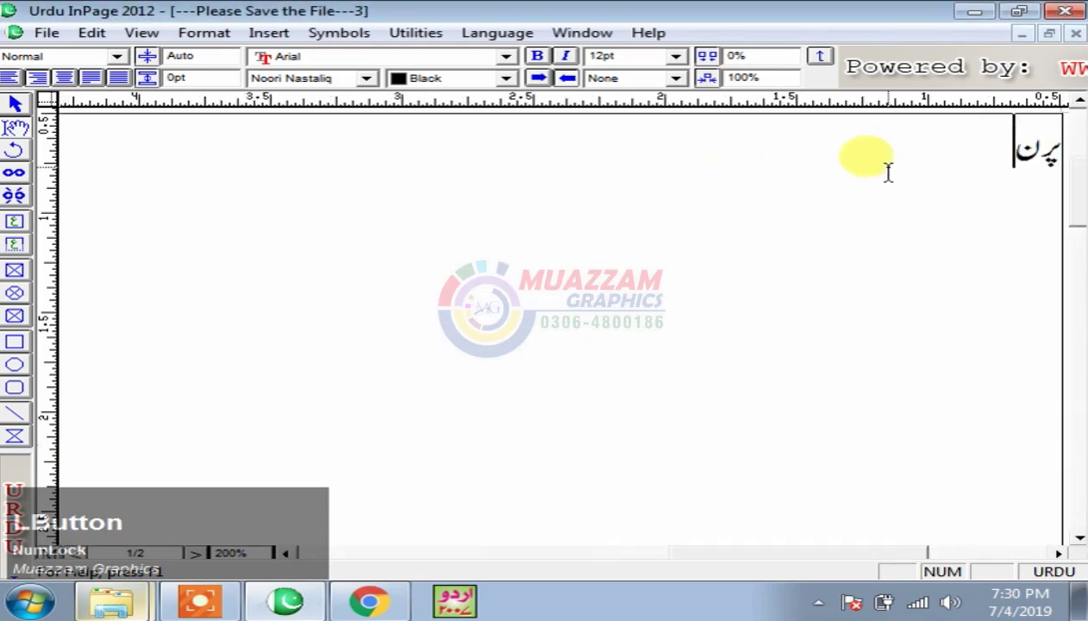
Replace the letters at the page start with the couplet "پرندوں کی دنیا کا درویس ہوں میں / کہ شاہیں بناتا نہیں آشیانہ".
double_click(972, 164)
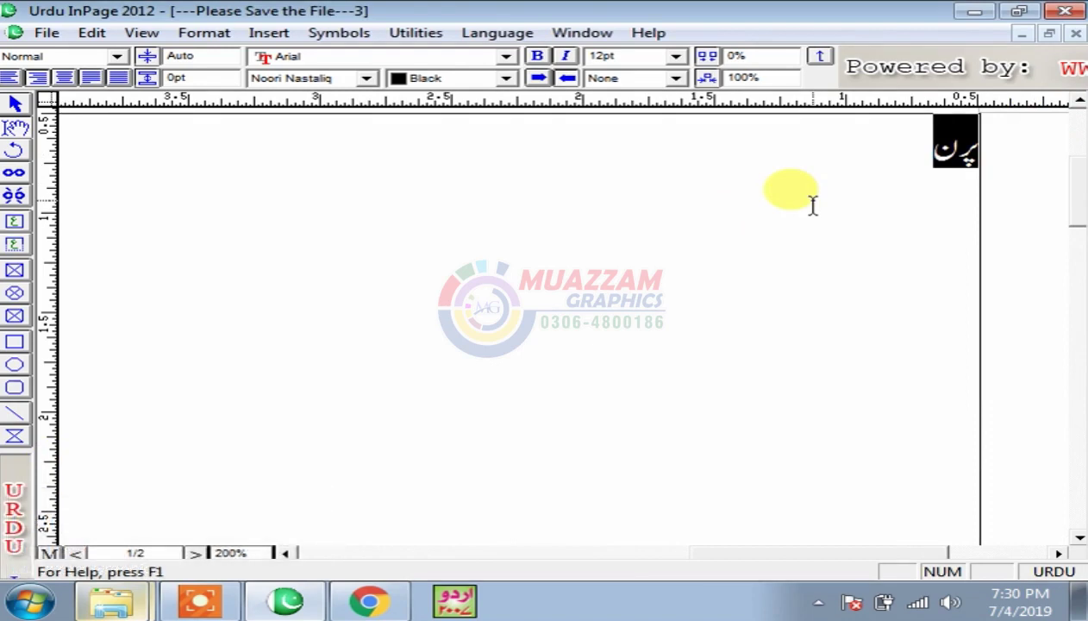
text(پ)
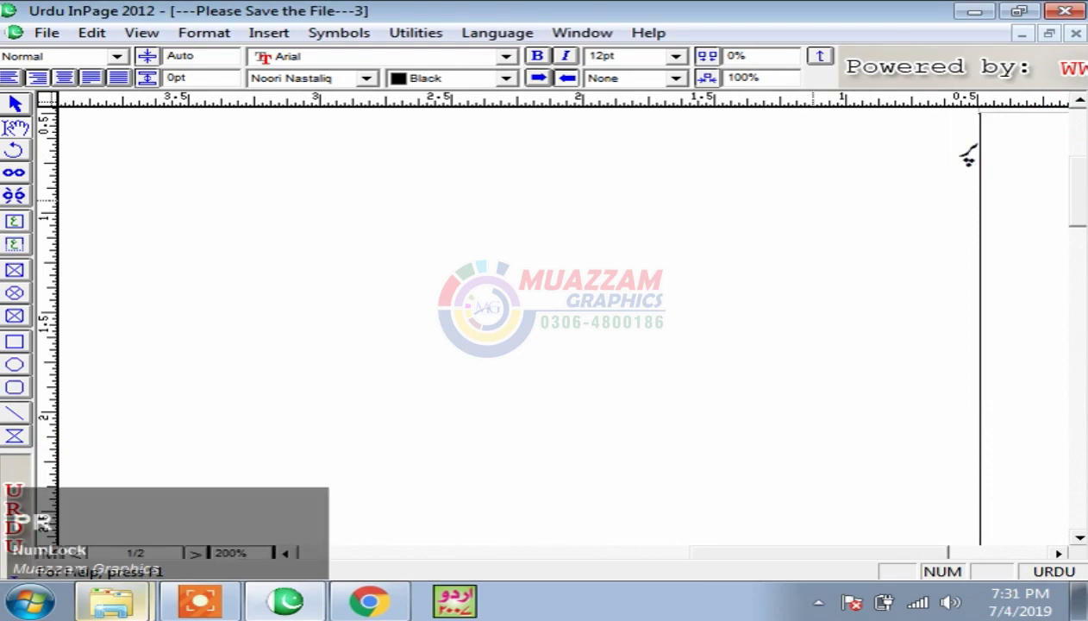
text(رندوں کی دنیا کا درویس ہوں)
key(BackSpace)
text(میں)
key(Return)
text(کہ شاہیں ب)
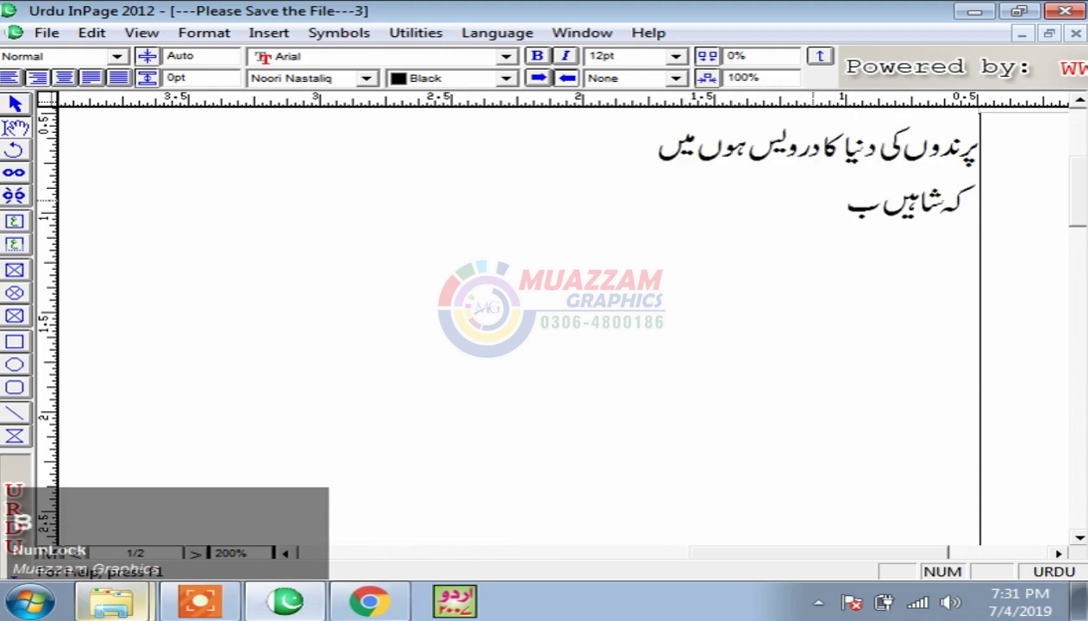
text(ناتا نہیں آشیانہ)
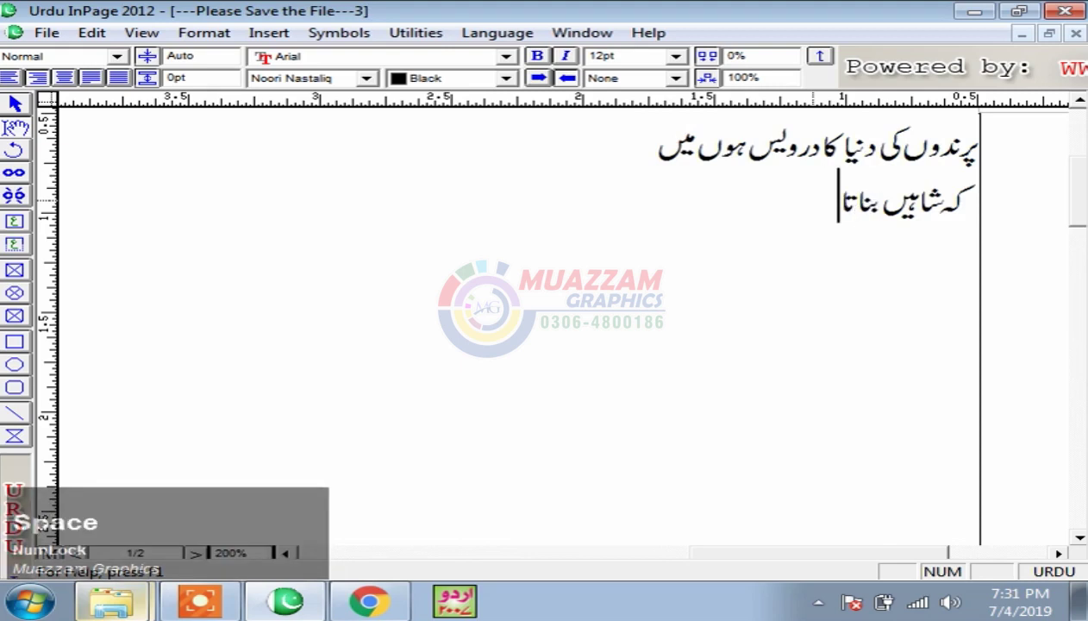
Complete the couplet's second line and add the poet's name "علامہ اقبال" on a new line below it.
key(Return)
text(و)
key(Return)
text(عل)
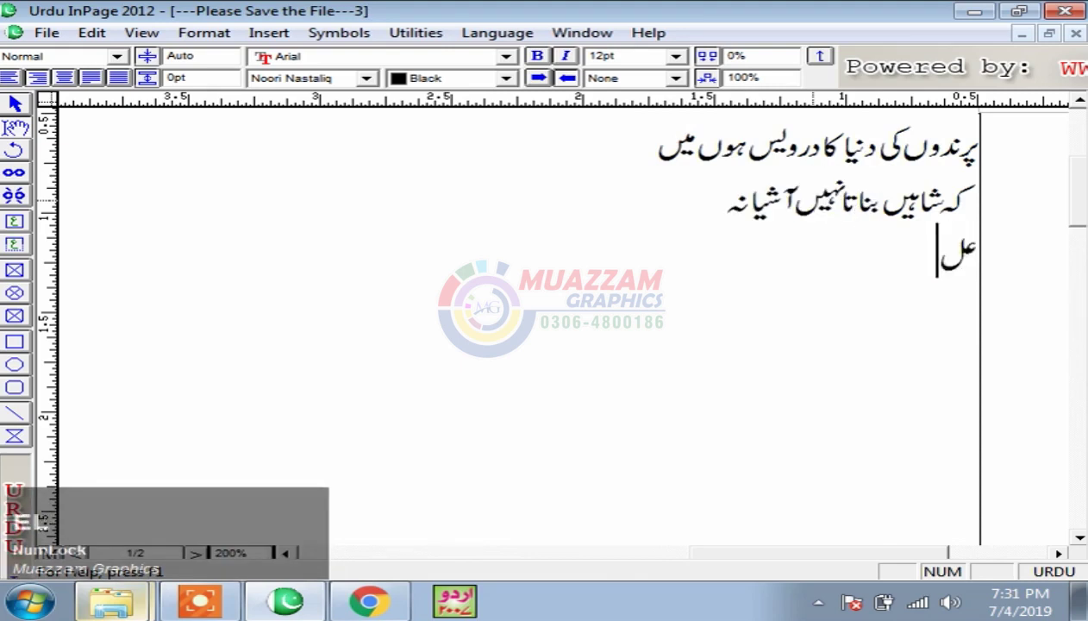
text(امہ اقبال)
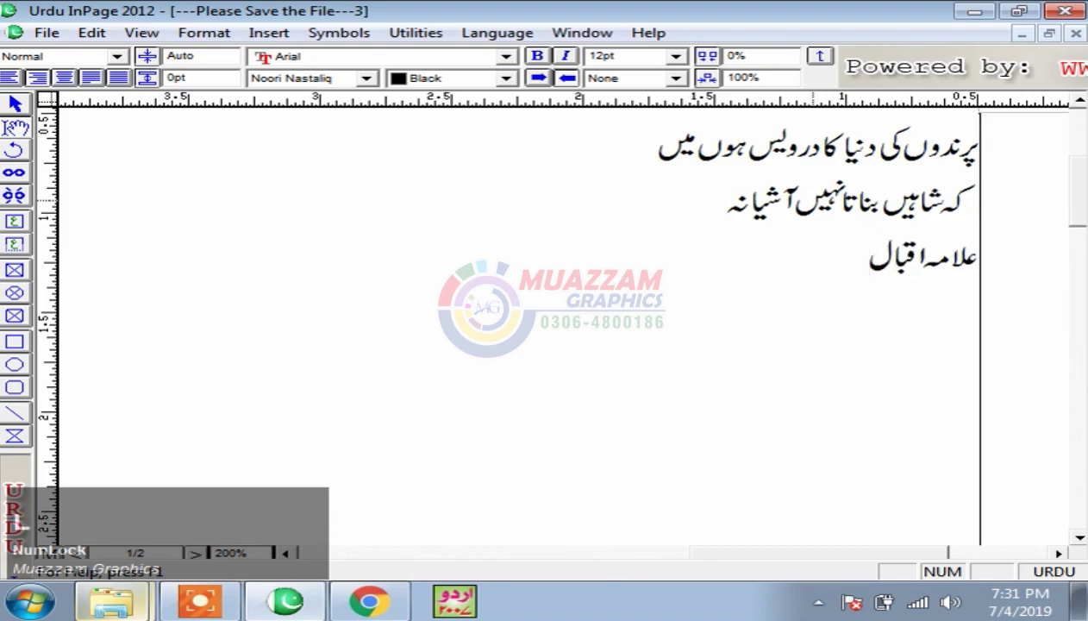
Copy the three lines of verse, and compare the floating menu's options with and without selected text.
drag(862, 286, 995, 121)
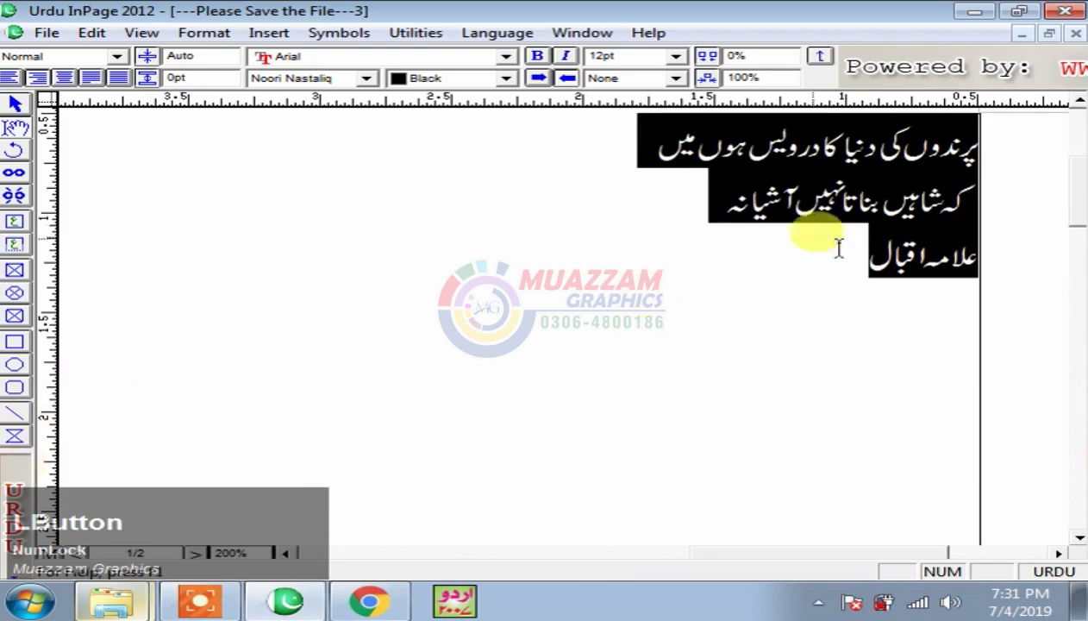
right_click(822, 203)
click(896, 319)
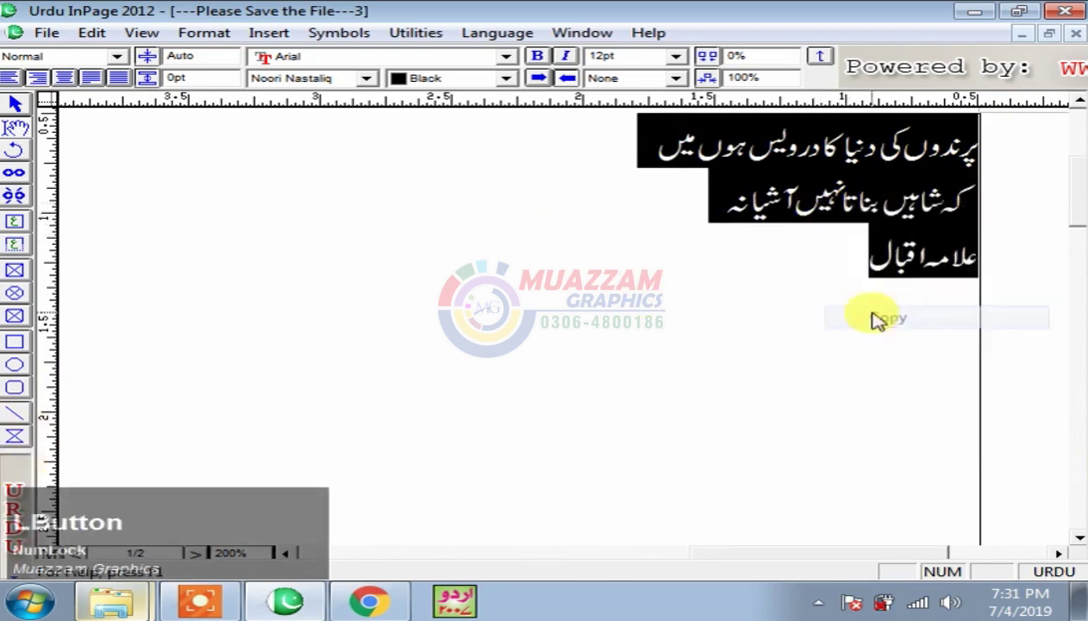
click(676, 285)
right_click(784, 195)
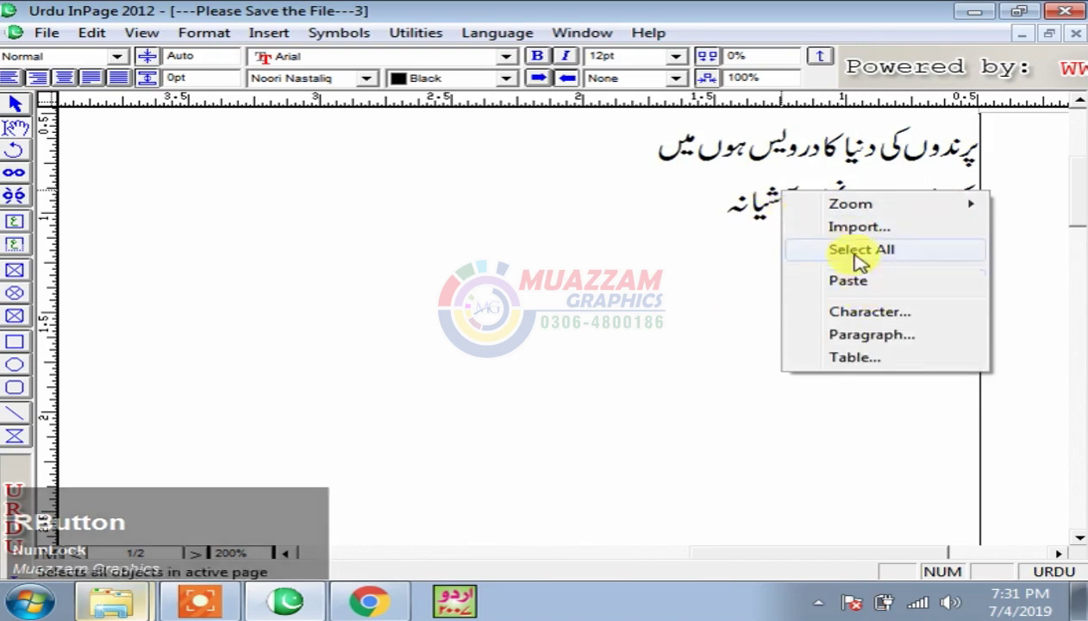
click(770, 253)
drag(770, 253, 966, 116)
right_click(860, 218)
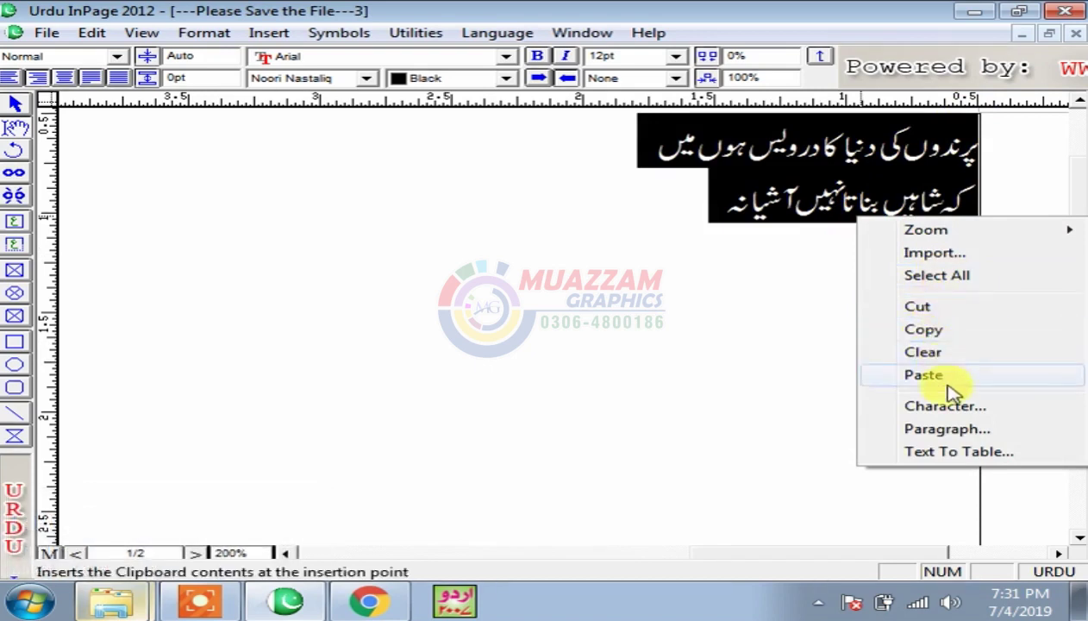
click(731, 261)
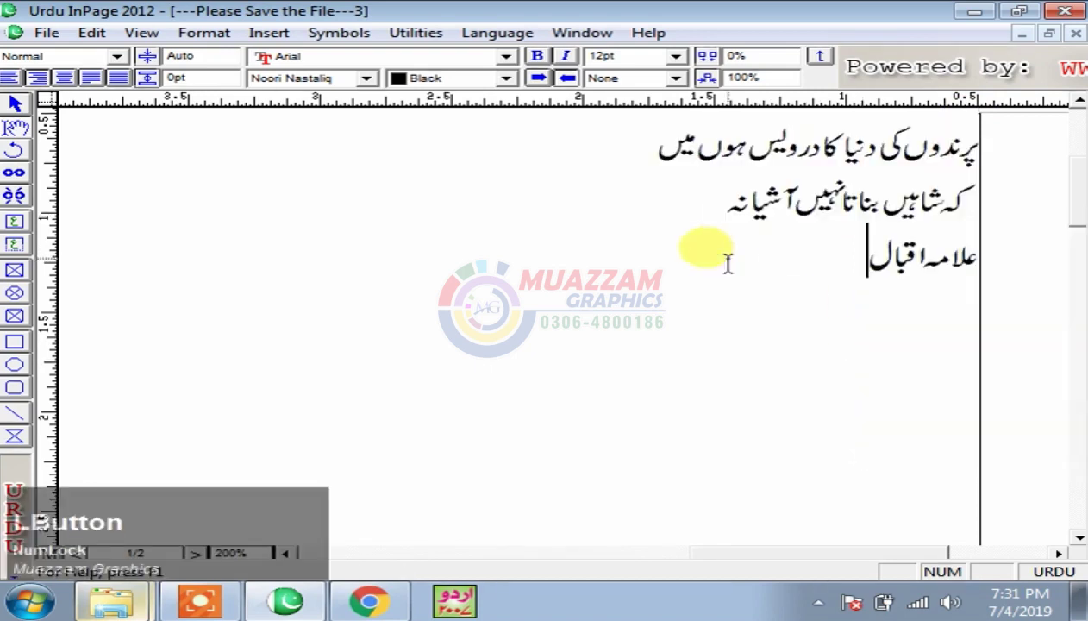
Copy all three lines of verse and paste a duplicate below the original, separated by a blank line.
drag(725, 256, 954, 141)
right_click(948, 147)
click(921, 312)
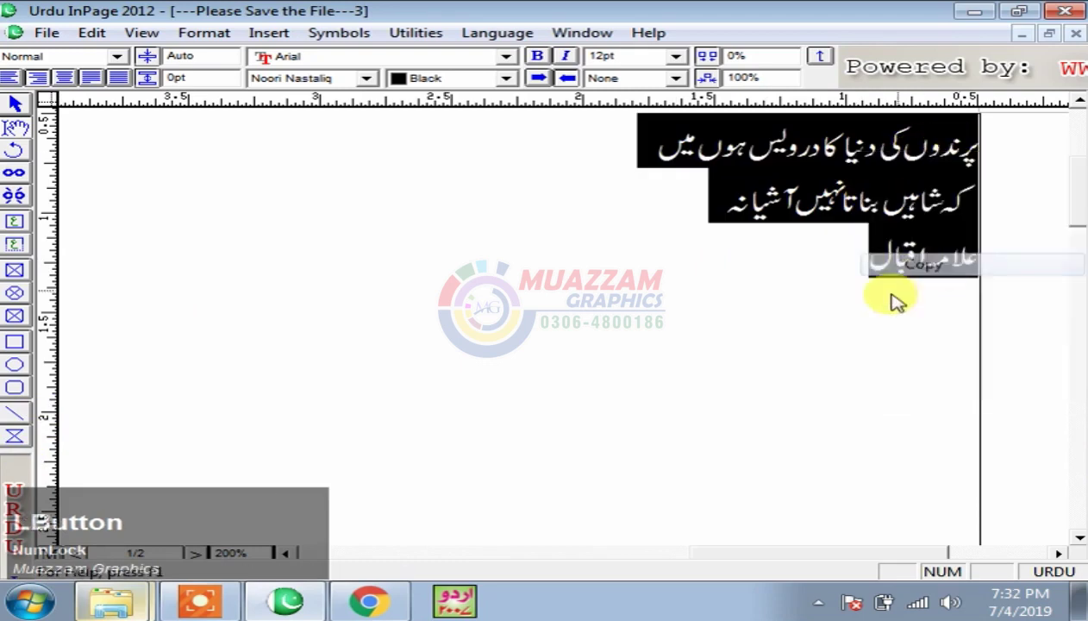
click(712, 355)
key(Return)
key(Return)
right_click(700, 354)
click(757, 439)
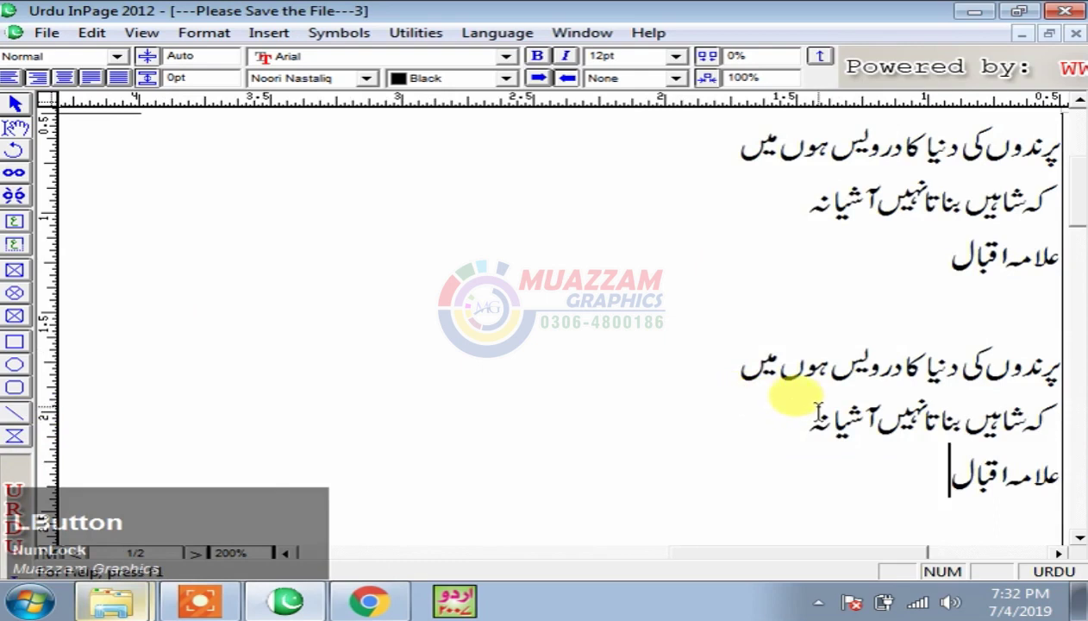
Set the Right Button option in the Application Preferences to Zoom and apply it.
drag(1073, 170, 1073, 227)
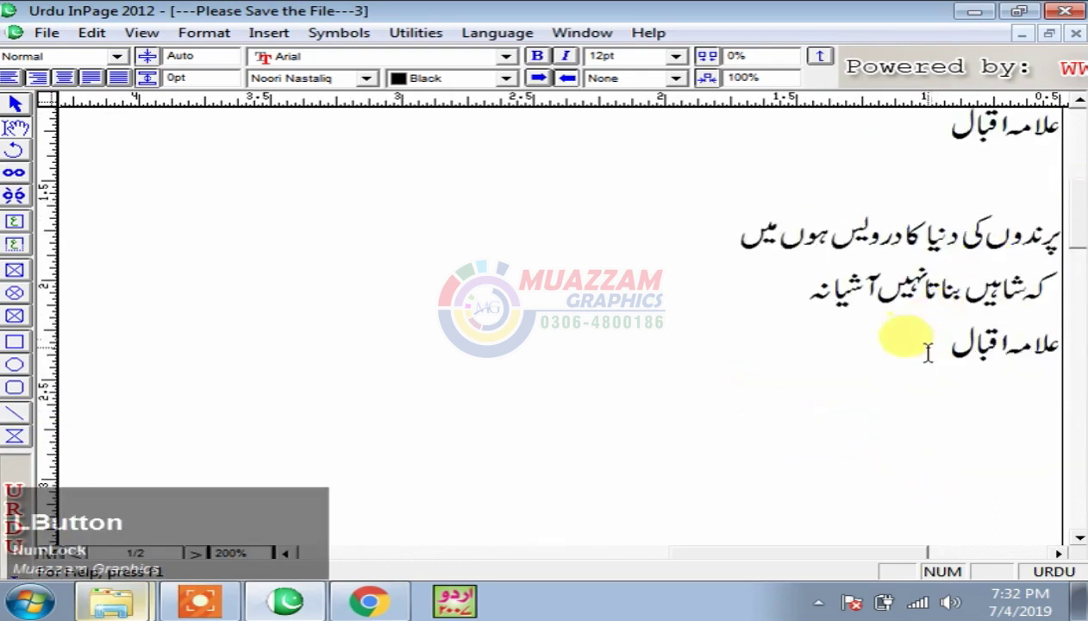
double_click(11, 473)
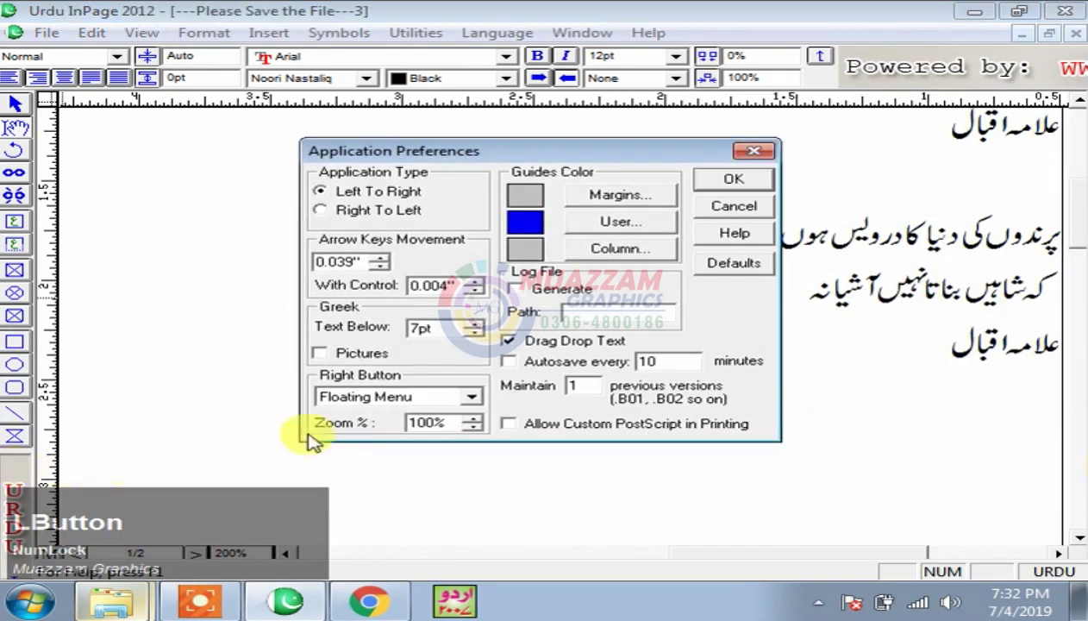
click(408, 397)
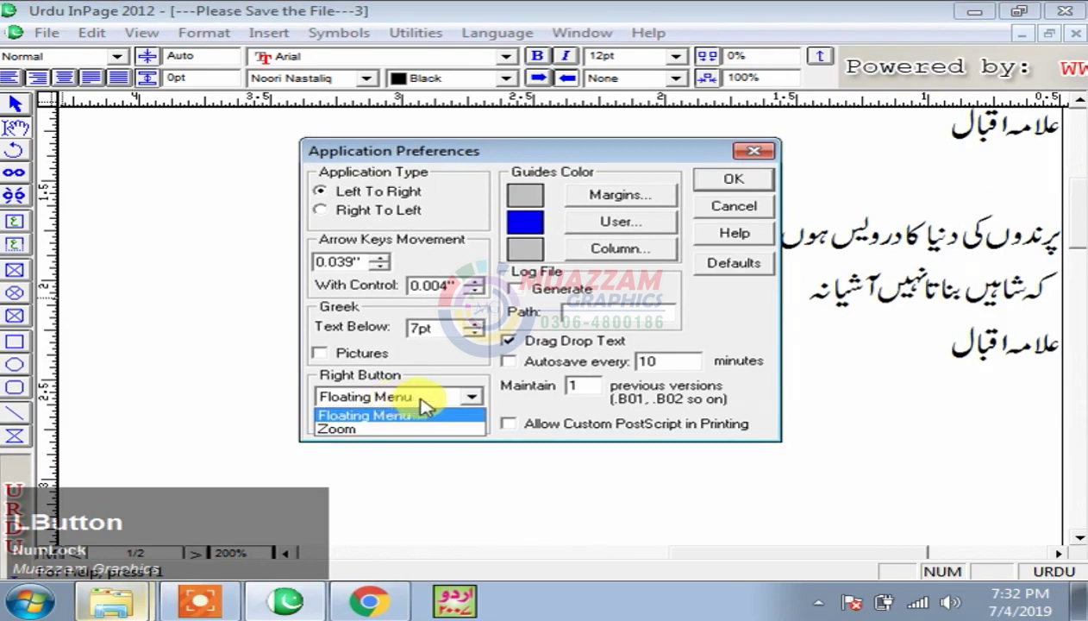
click(354, 429)
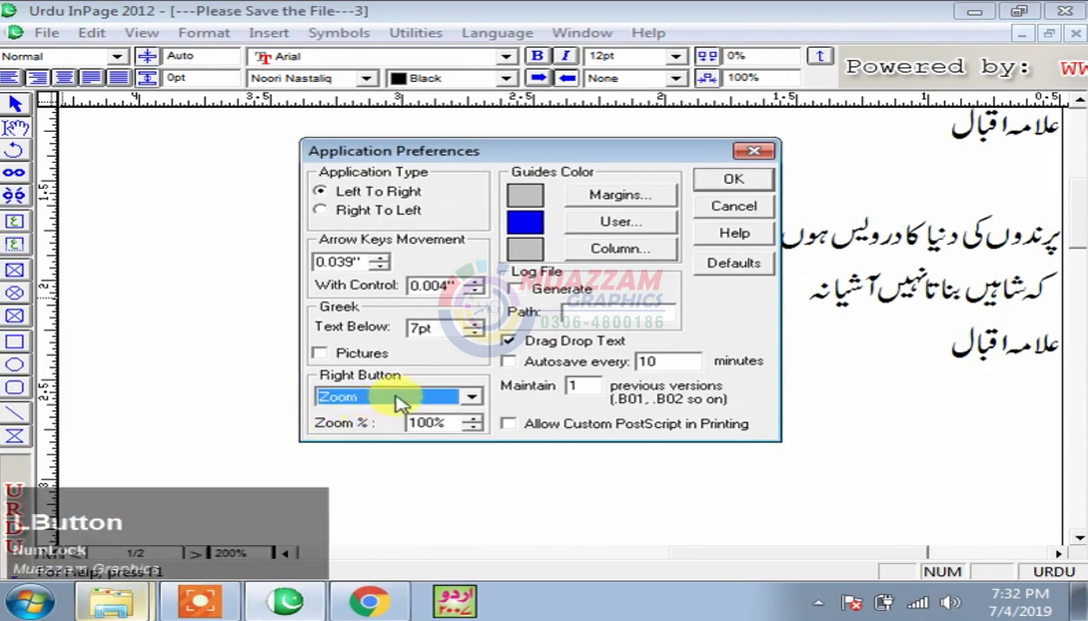
click(733, 179)
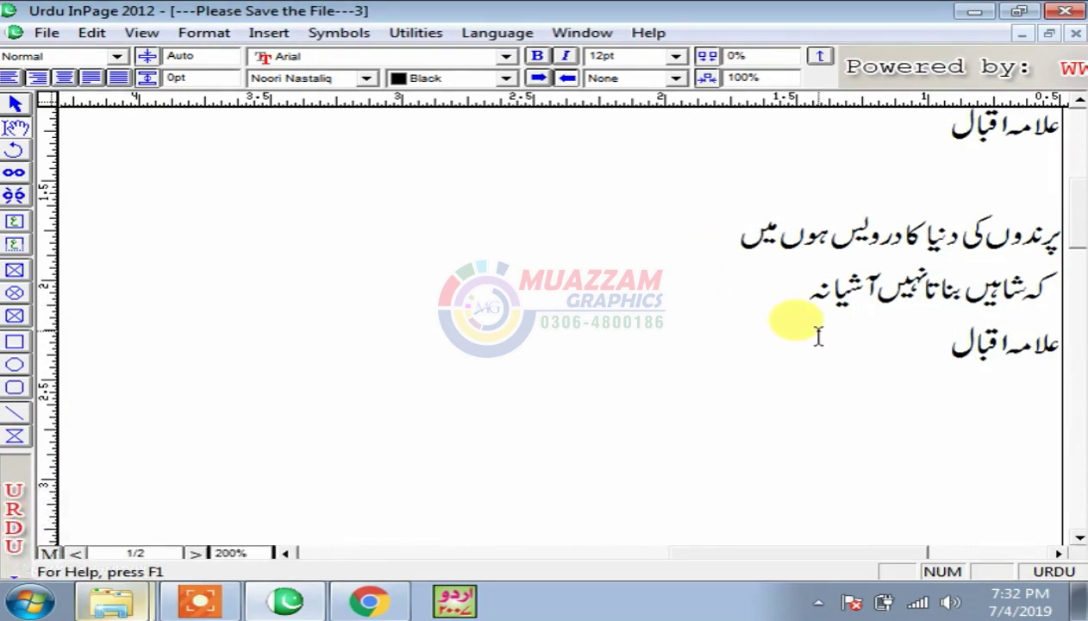
Test the right-button zoom by switching the verse repeatedly between the full-page view and the 100% view.
right_click(892, 349)
right_click(690, 197)
right_click(741, 202)
right_click(717, 198)
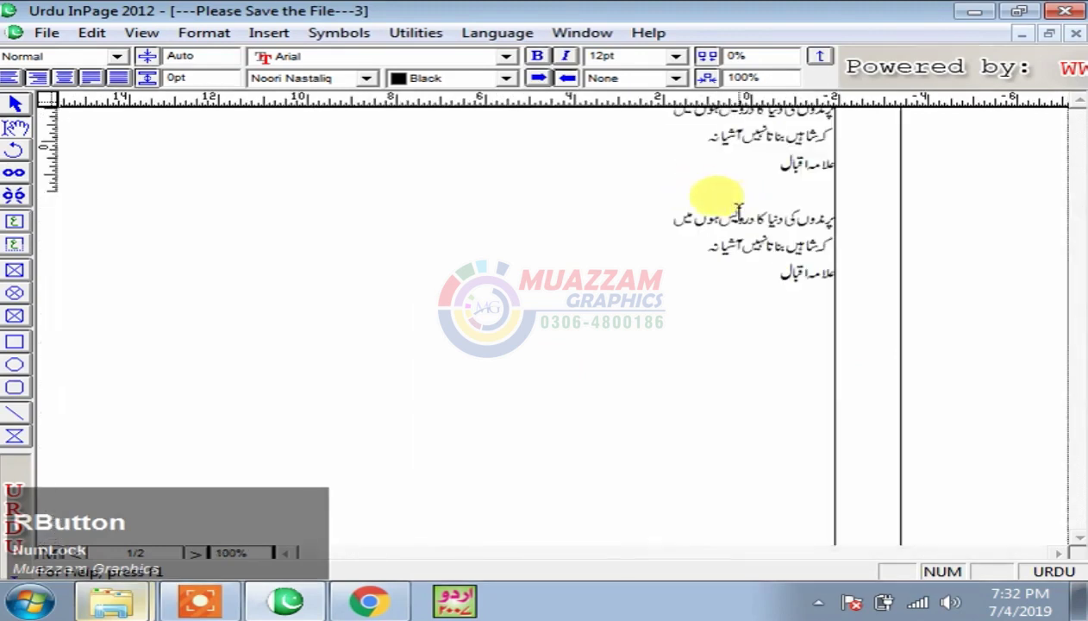
right_click(706, 193)
right_click(728, 207)
right_click(731, 207)
right_click(699, 179)
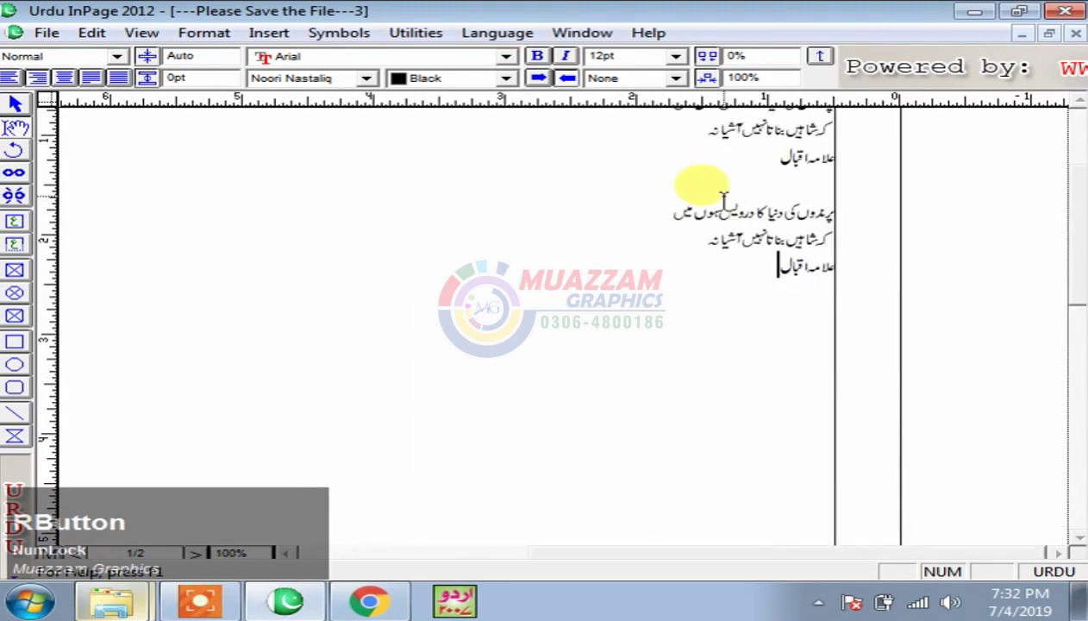
right_click(719, 192)
right_click(721, 193)
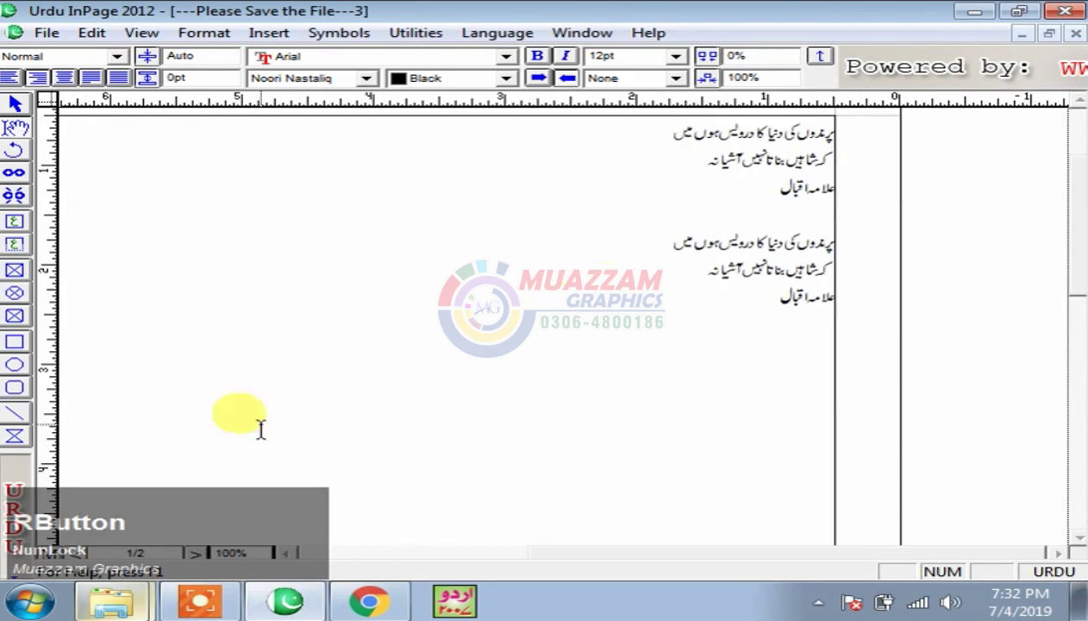
Set the right-button Zoom % in the Application Preferences to 200% and apply it.
click(19, 473)
click(734, 205)
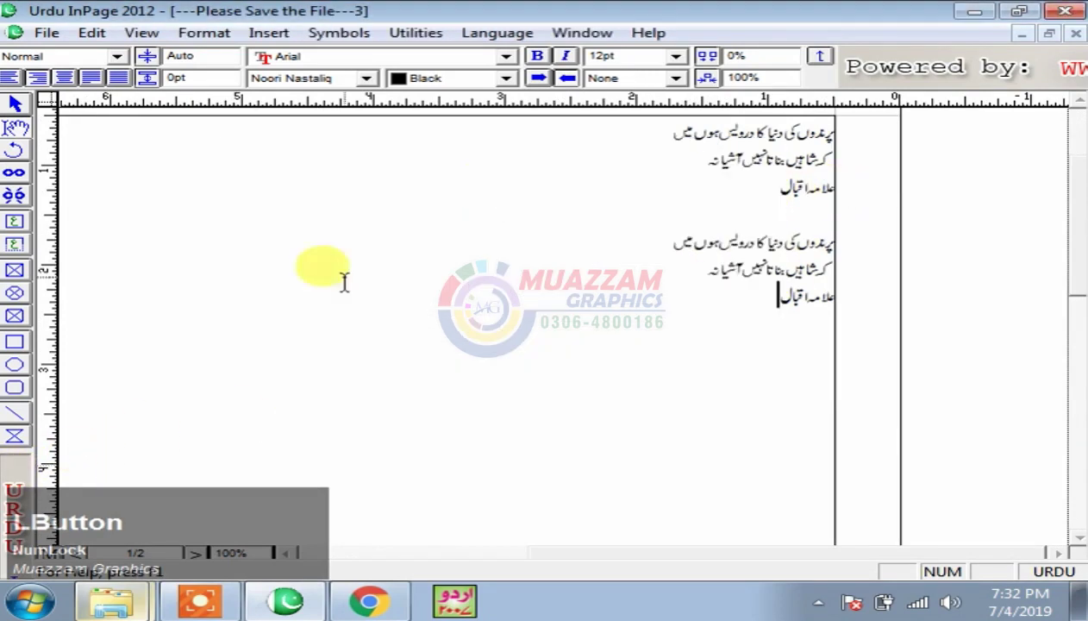
click(90, 32)
mouse_move(244, 439)
click(505, 431)
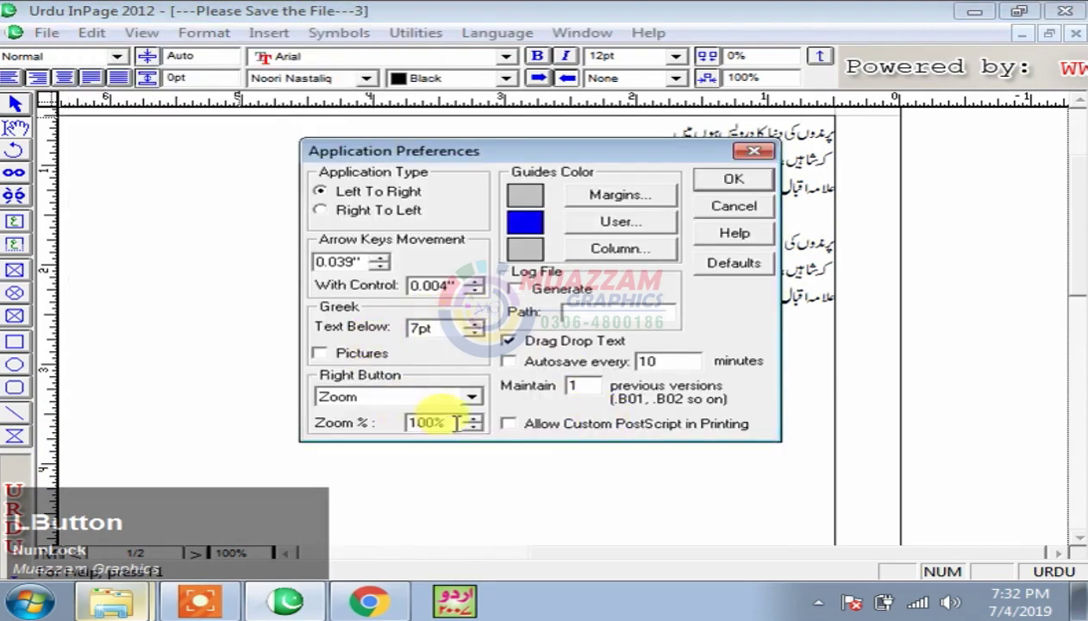
drag(457, 424, 388, 428)
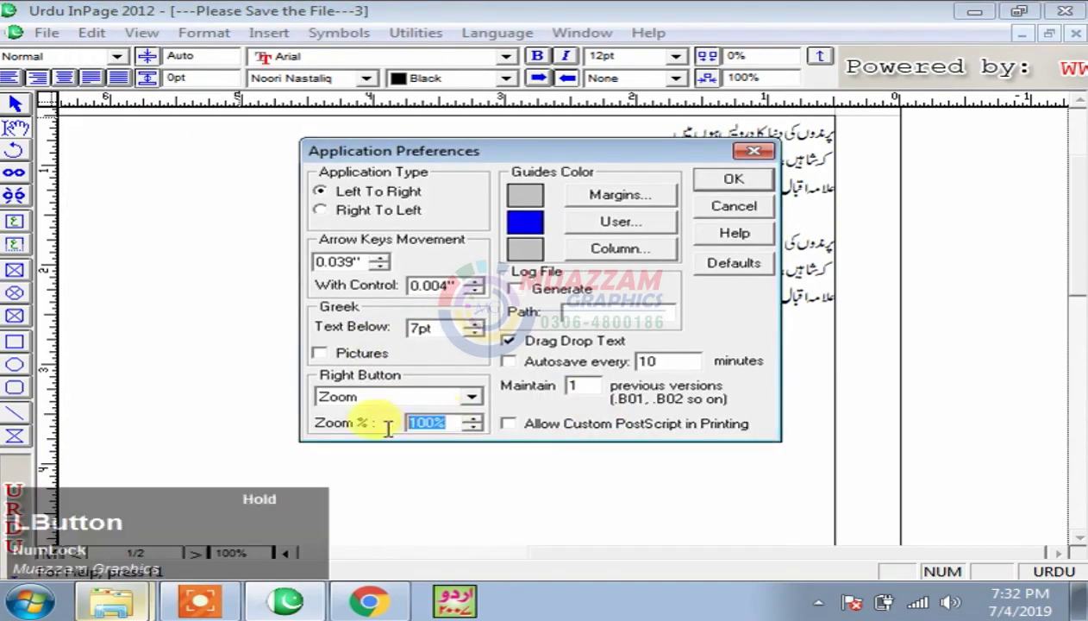
text(2)
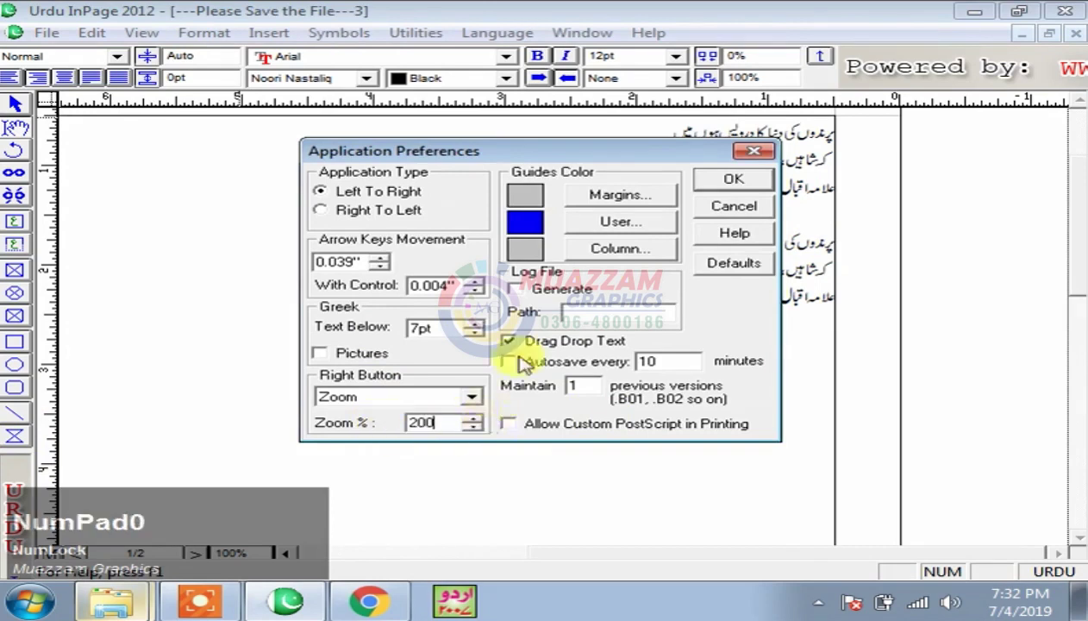
click(730, 179)
Test the right-button zoom on the verse at the 200% setting and check the page's zoom value.
right_click(770, 271)
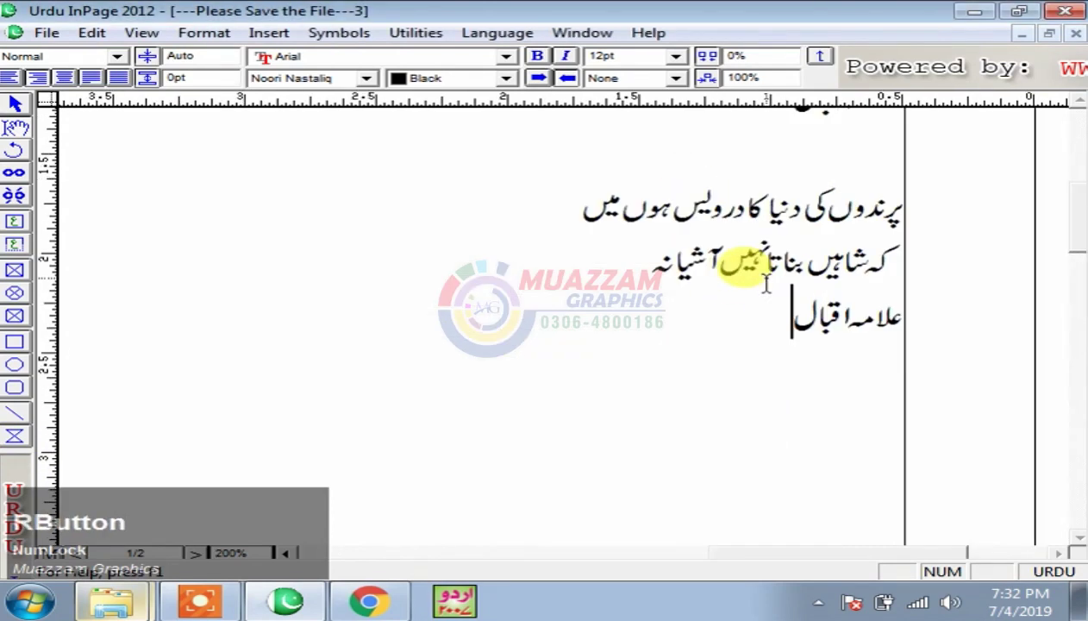
right_click(647, 182)
right_click(651, 183)
right_click(742, 207)
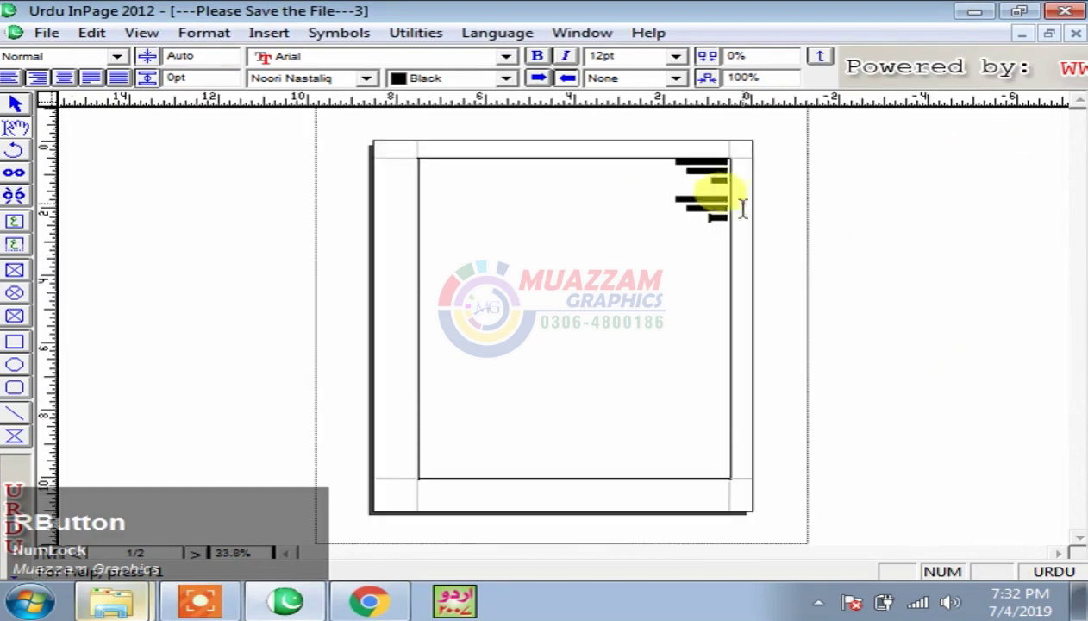
right_click(742, 207)
mouse_move(247, 553)
mouse_down()
mouse_move(206, 553)
mouse_move(237, 556)
mouse_up()
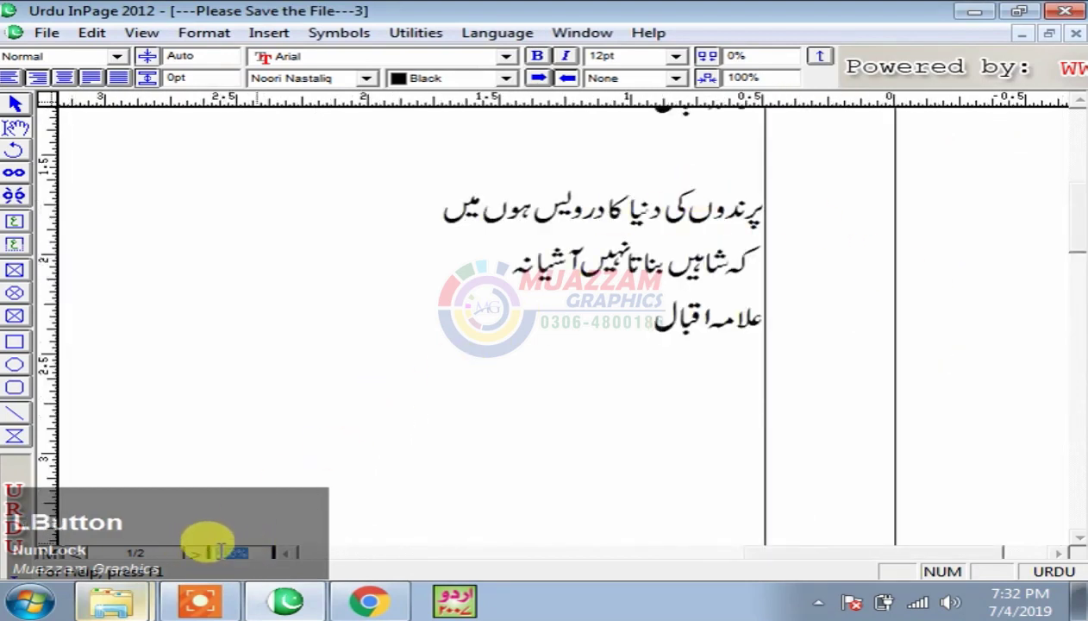
right_click(653, 247)
right_click(652, 247)
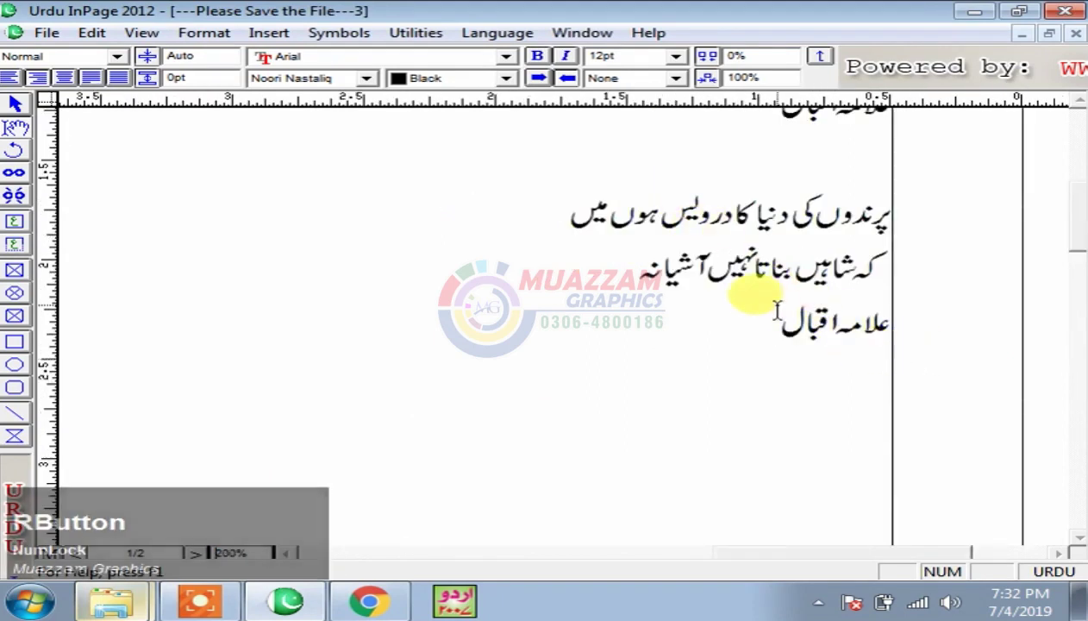
Set the Right Button option in the Application Preferences back to Floating Menu and apply it.
click(12, 497)
click(473, 396)
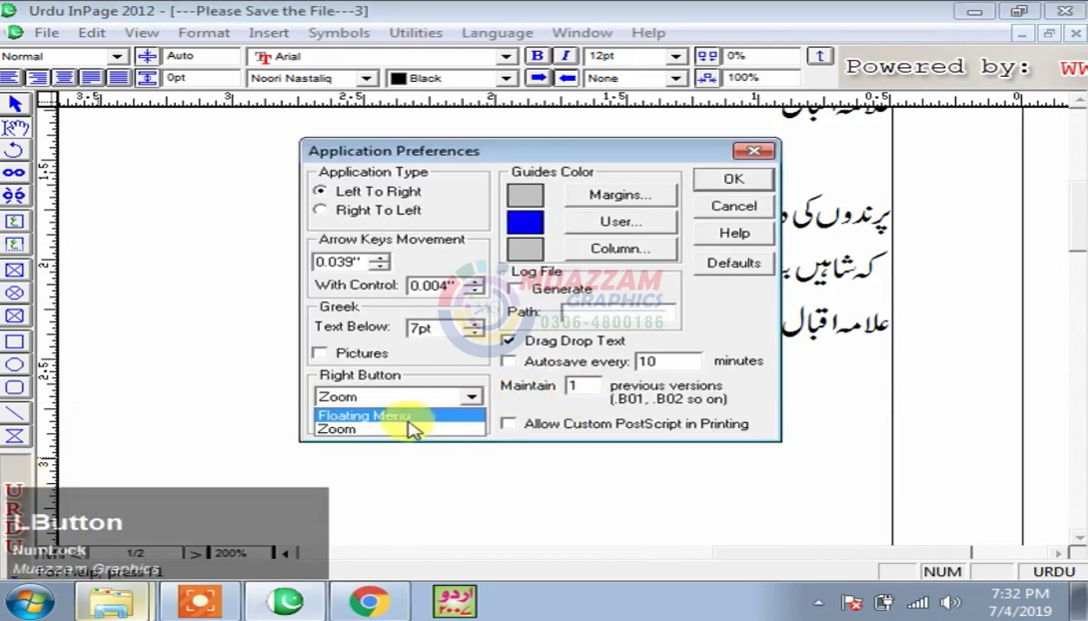
click(396, 416)
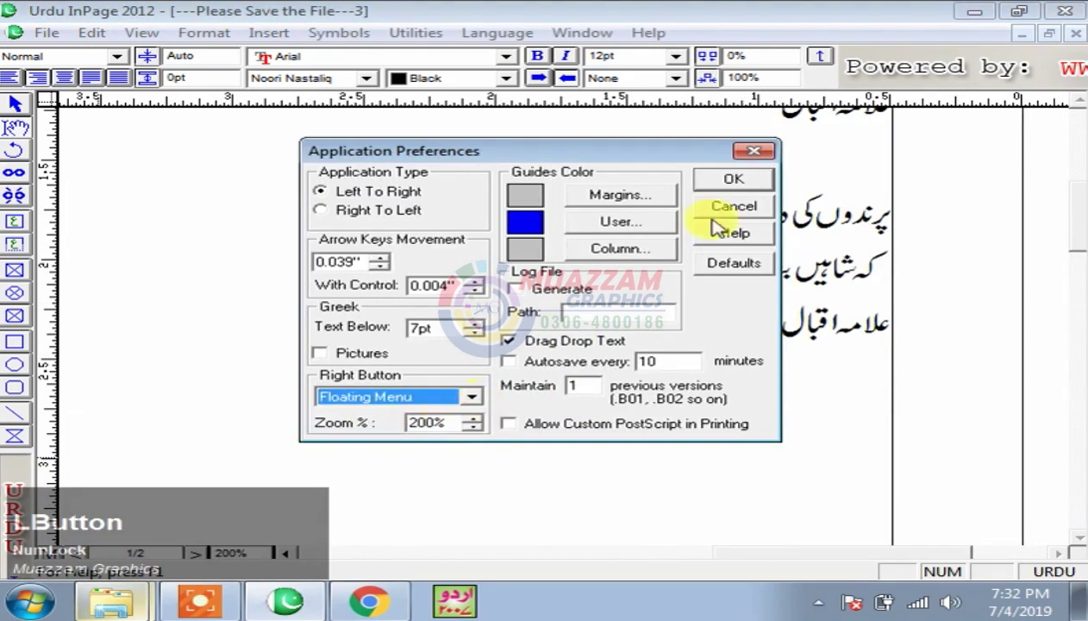
click(734, 179)
Test the floating menu on the second copy of the verse by copying the text and viewing the menu's options.
drag(745, 306, 817, 227)
right_click(818, 227)
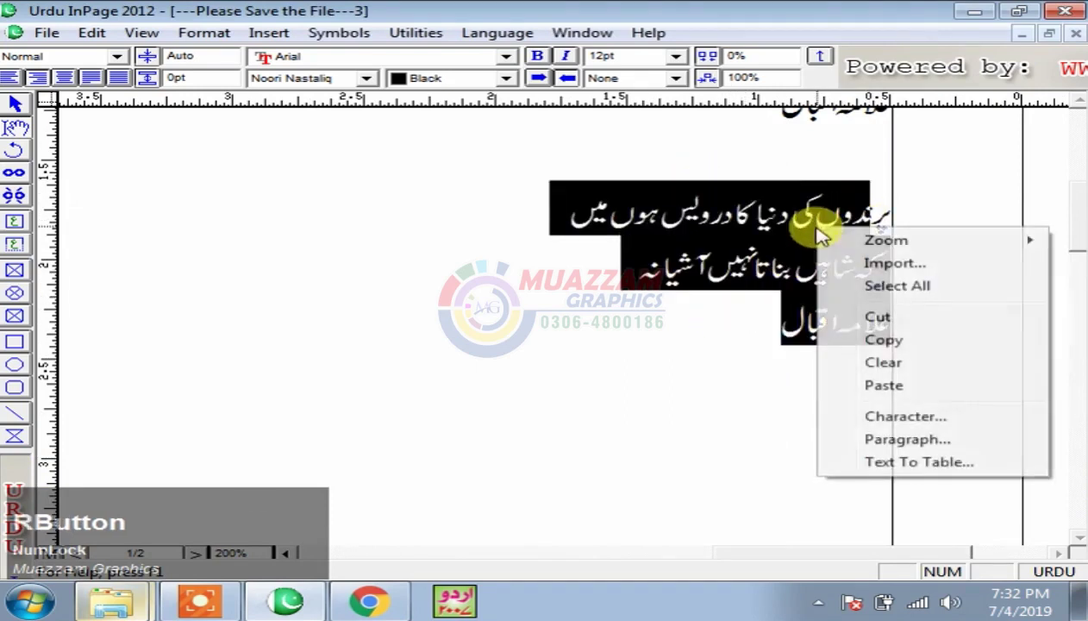
click(883, 339)
drag(745, 317, 929, 213)
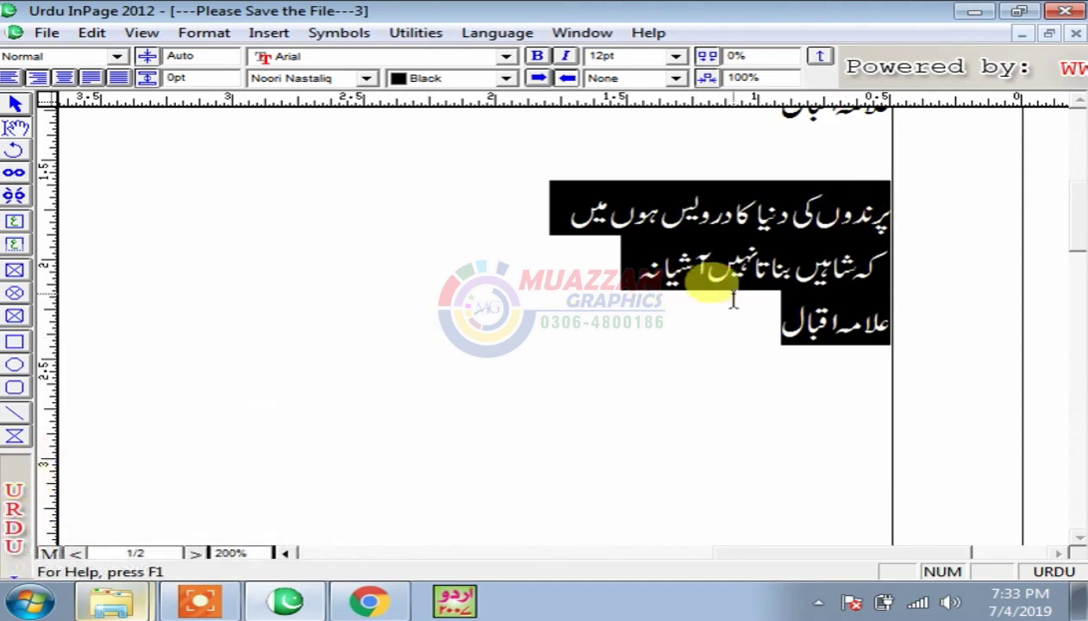
right_click(743, 257)
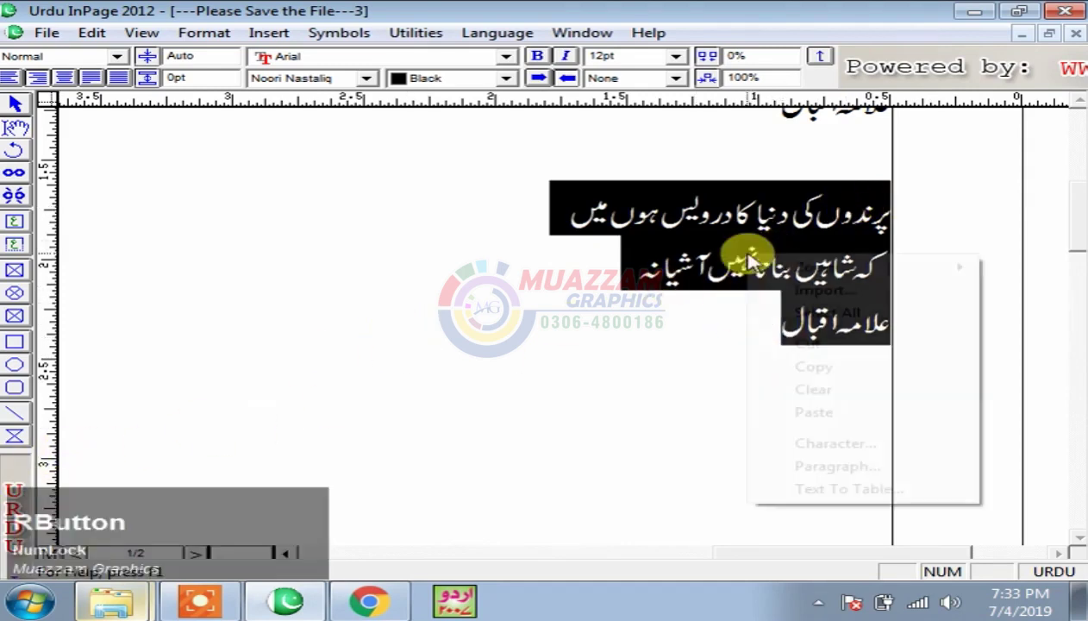
click(719, 241)
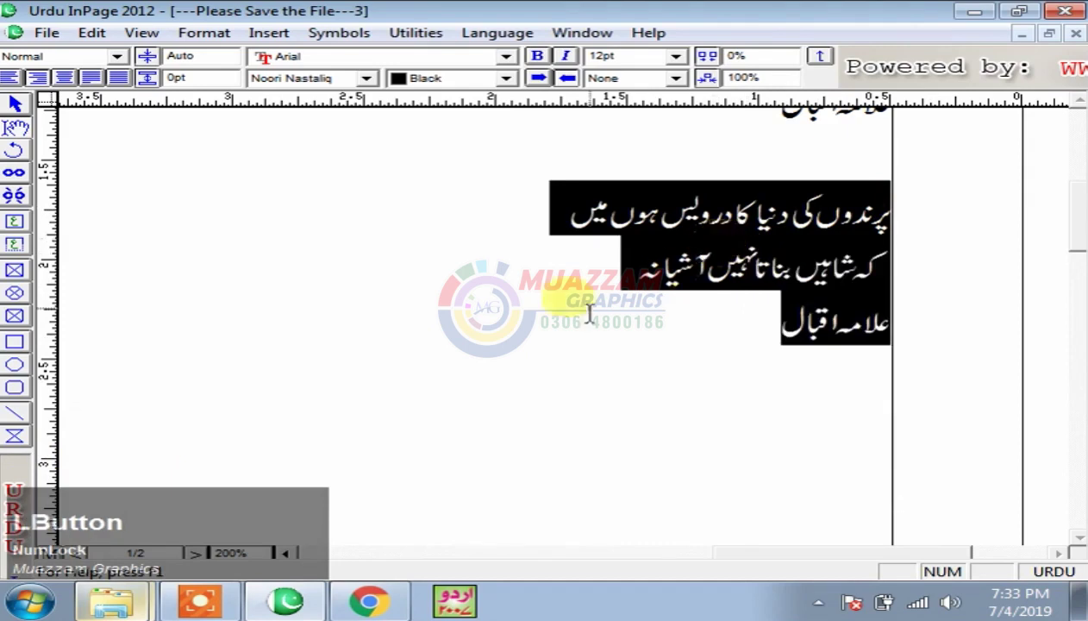
Examine the Guides Color settings in the Application Preferences, close them without changes, and view the margin guides at the page's top corner.
double_click(6, 463)
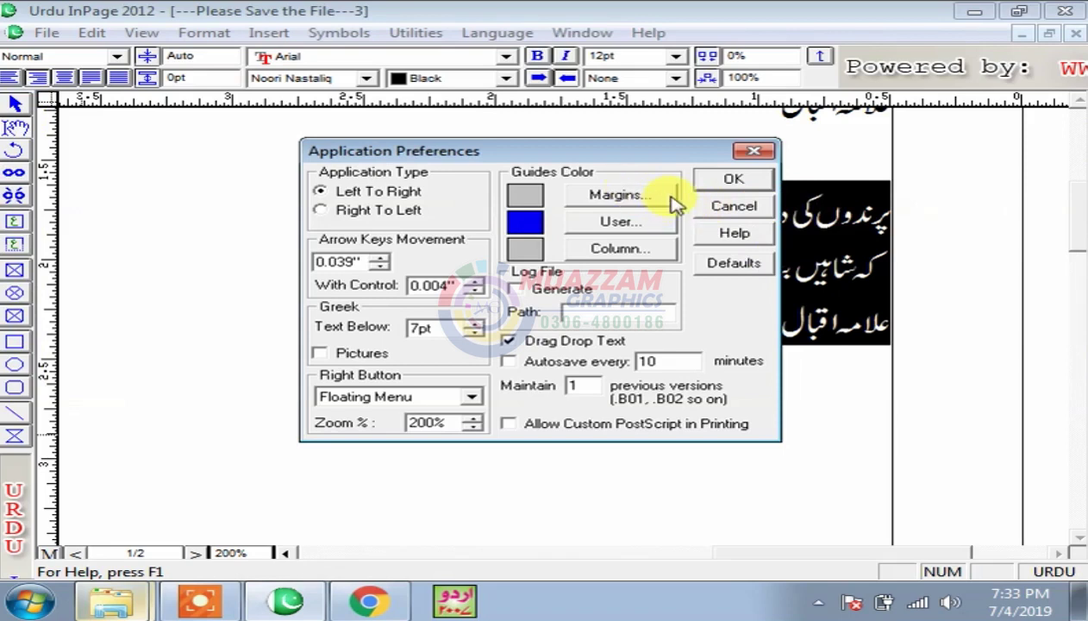
drag(646, 160, 607, 170)
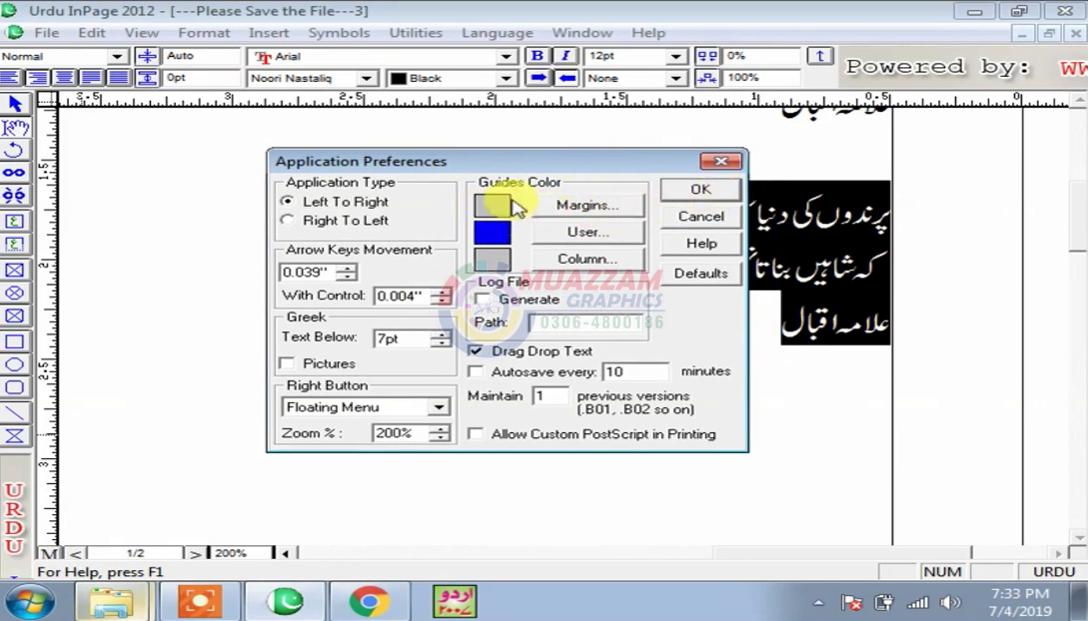
click(712, 216)
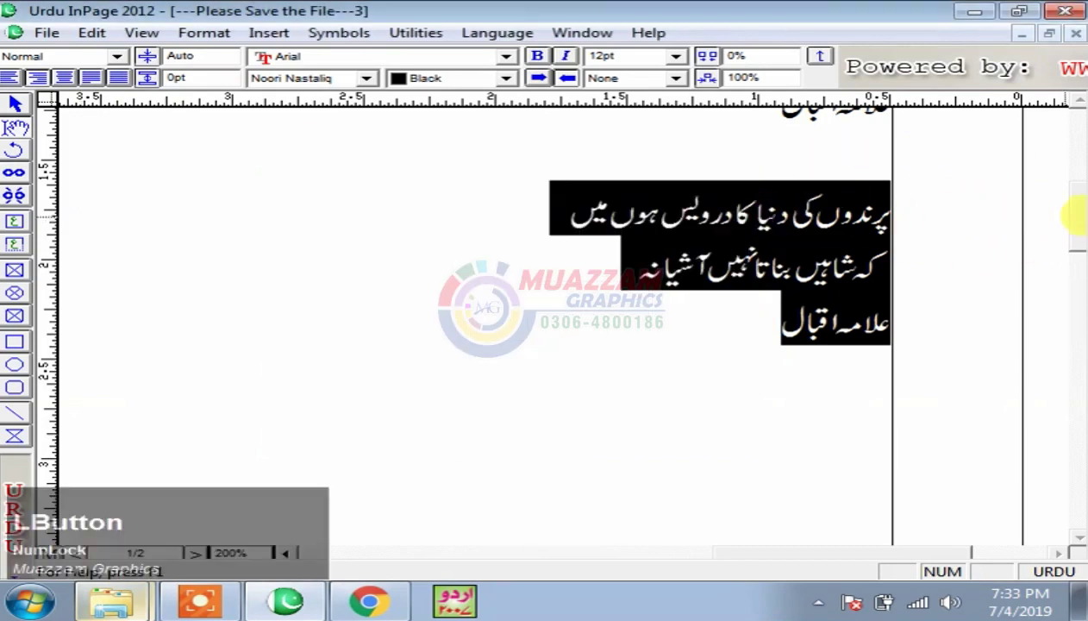
drag(1079, 220, 1073, 151)
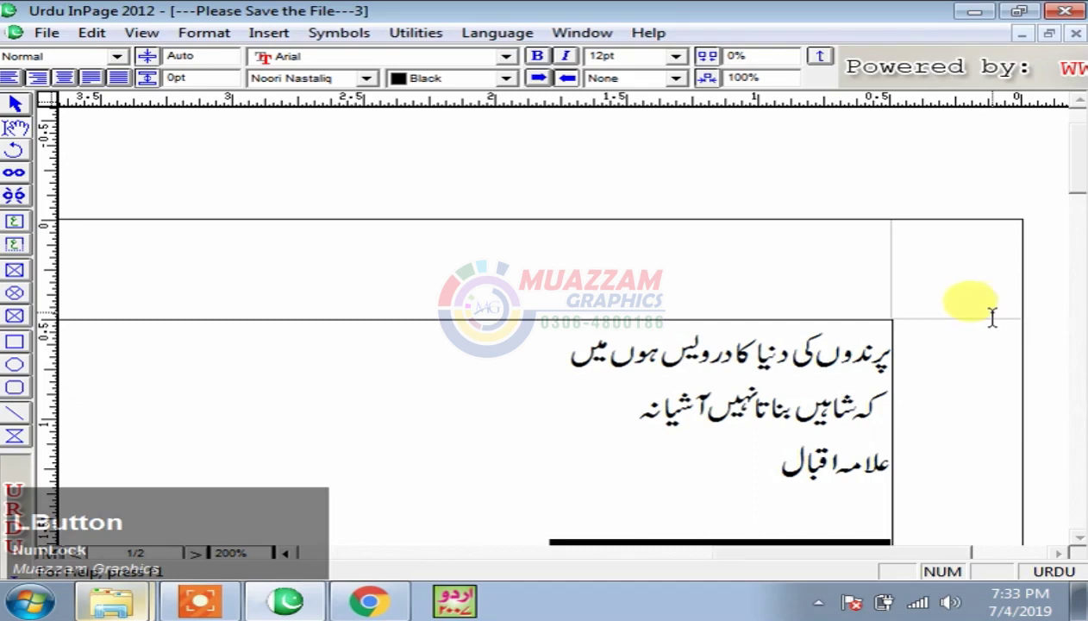
click(220, 608)
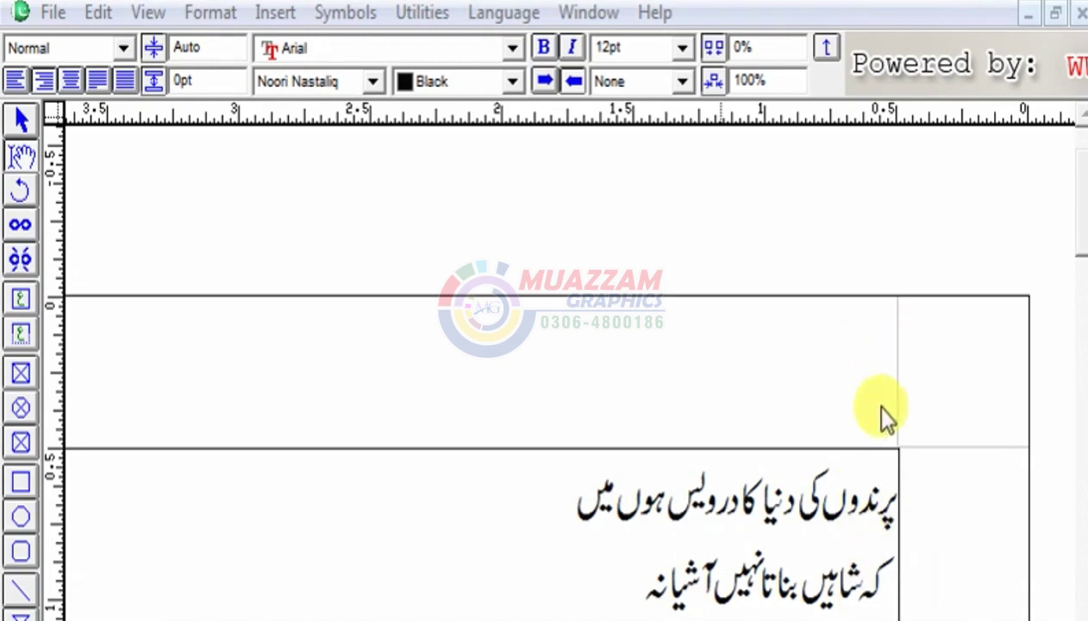
drag(897, 443, 1010, 446)
mouse_move(902, 299)
mouse_down()
mouse_move(918, 369)
mouse_move(900, 441)
mouse_up()
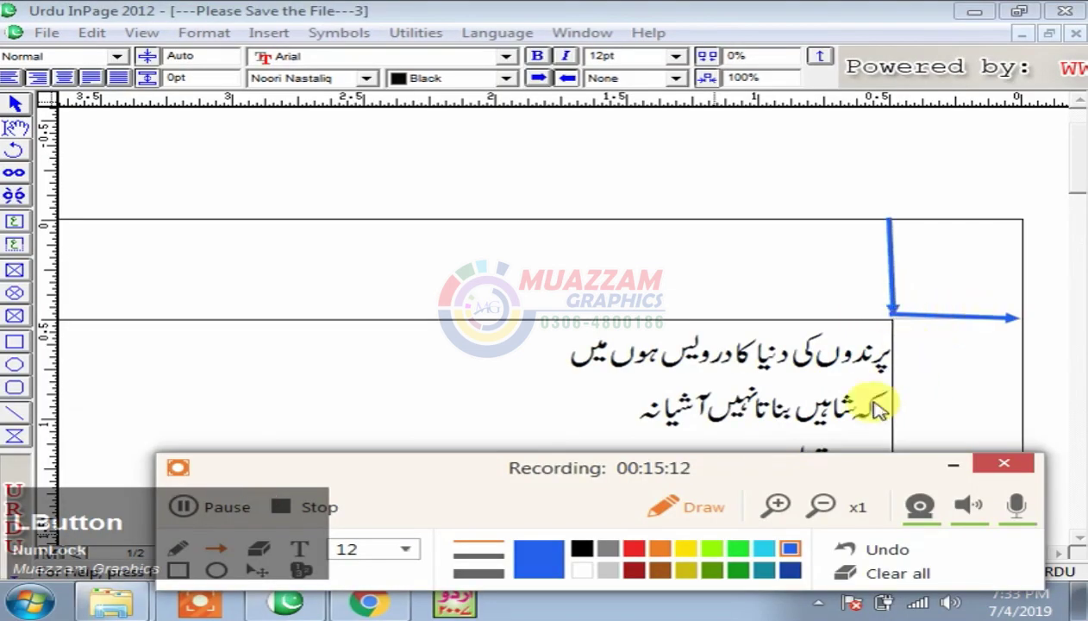
click(885, 553)
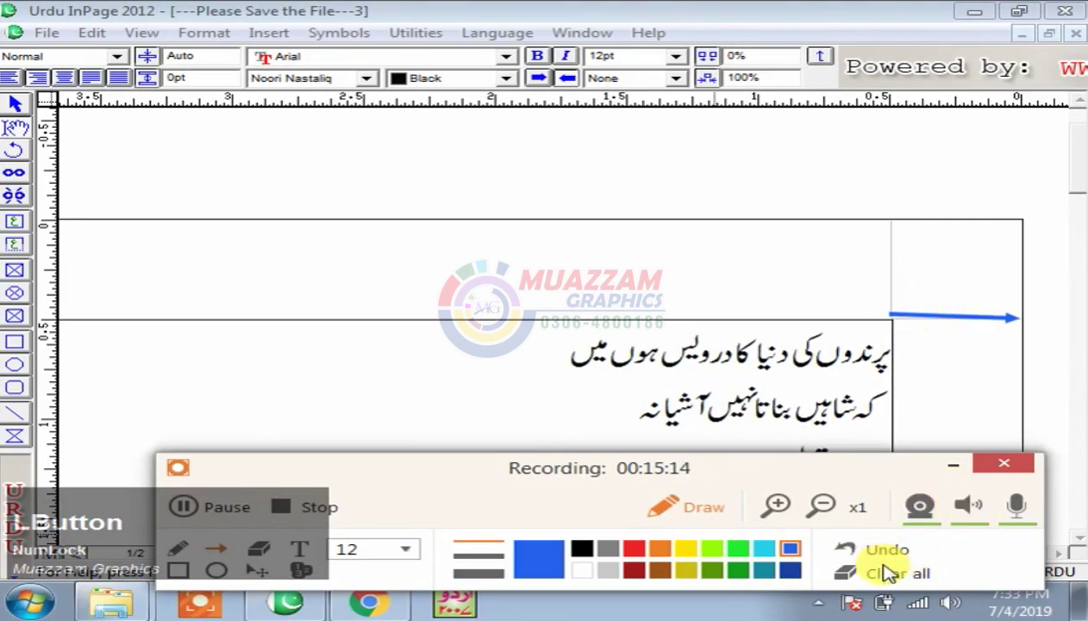
click(881, 551)
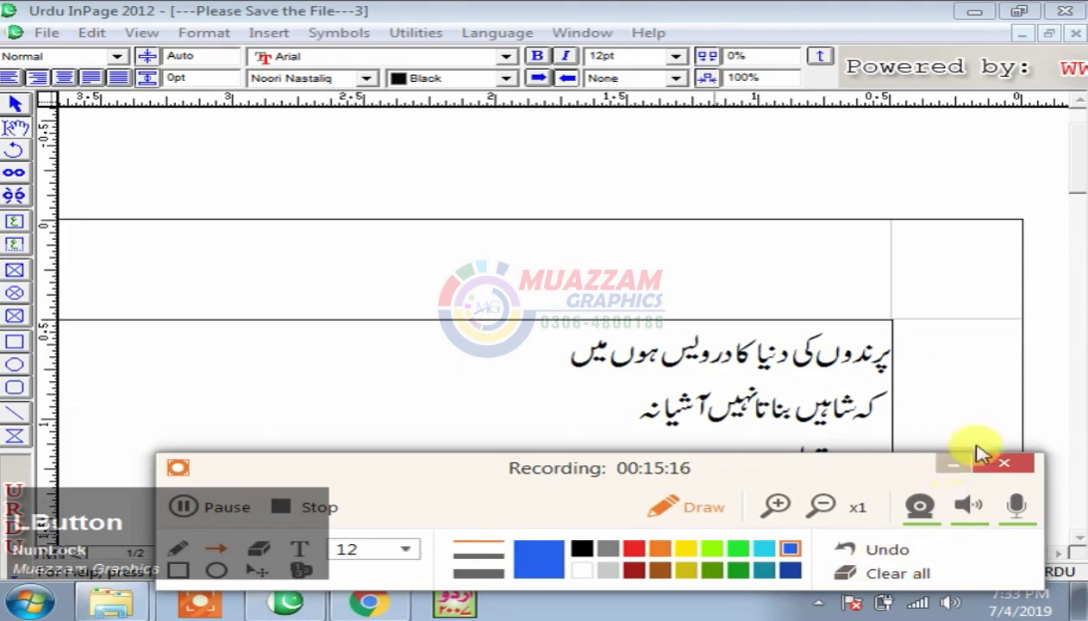
click(687, 506)
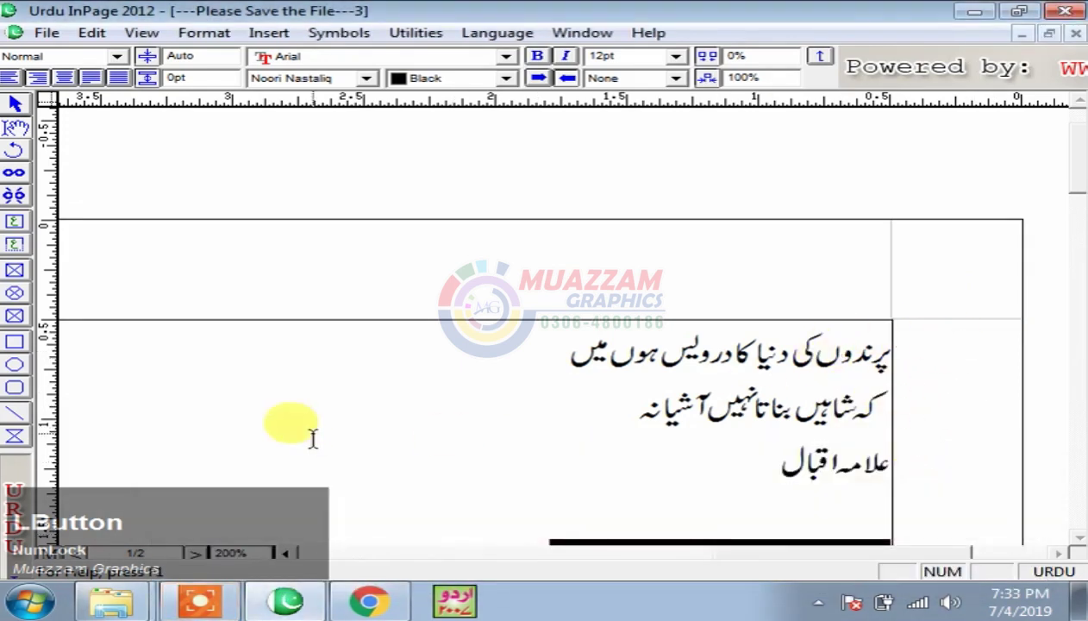
Change the Margins guide colour to dark green in the Application Preferences and apply it.
double_click(34, 485)
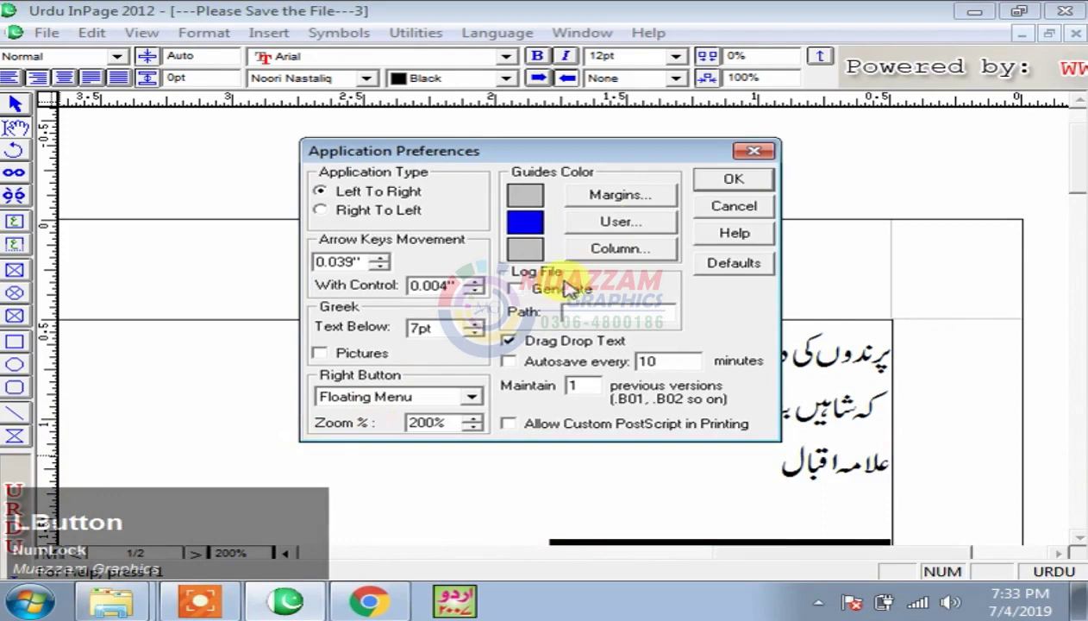
click(595, 198)
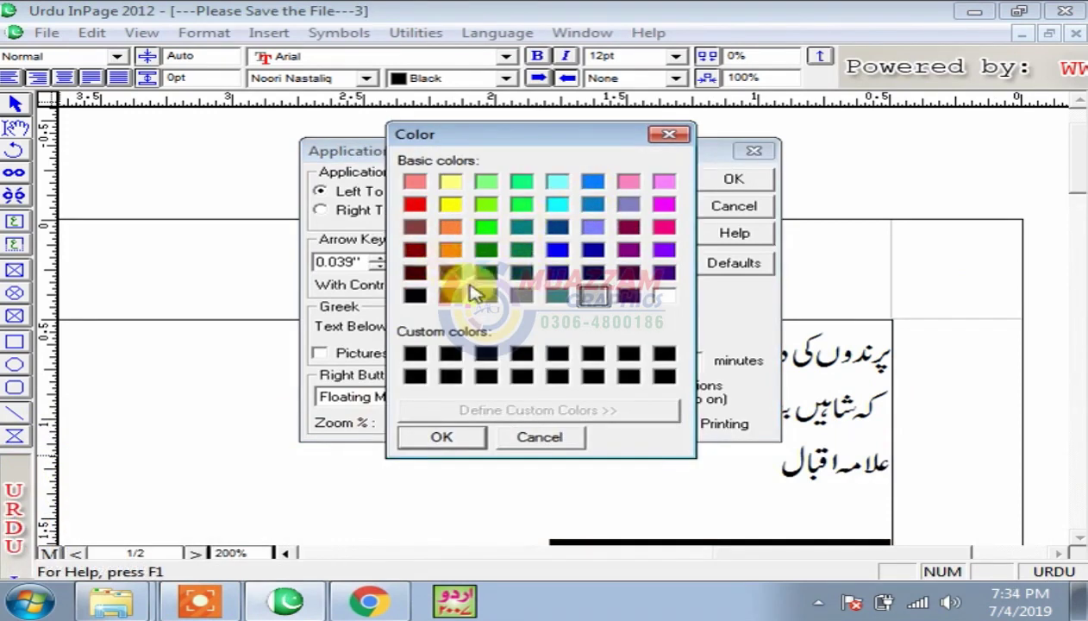
click(487, 250)
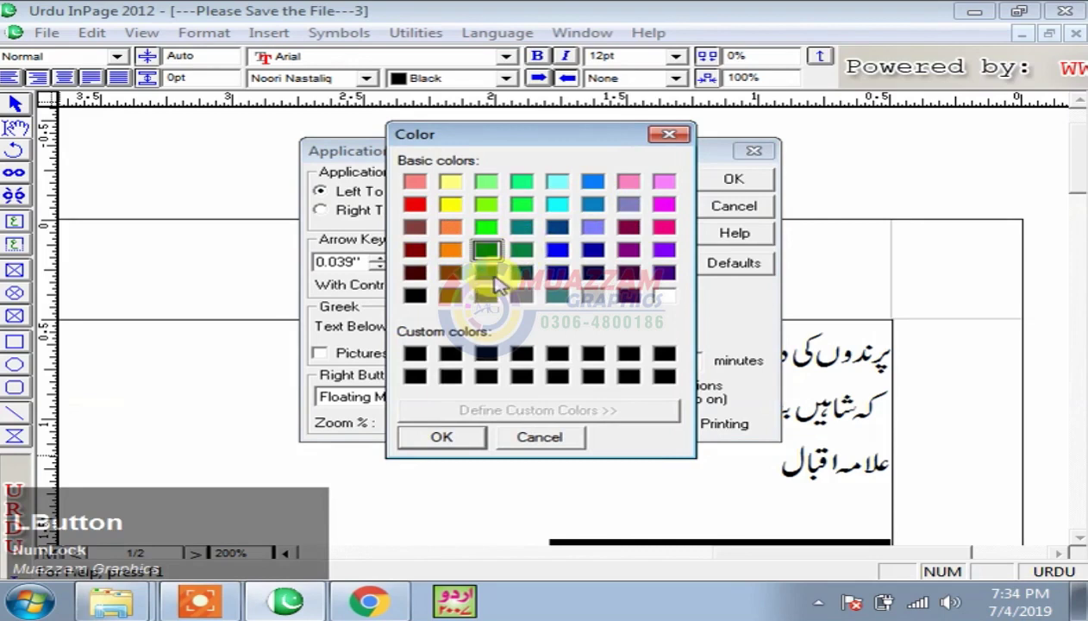
click(441, 437)
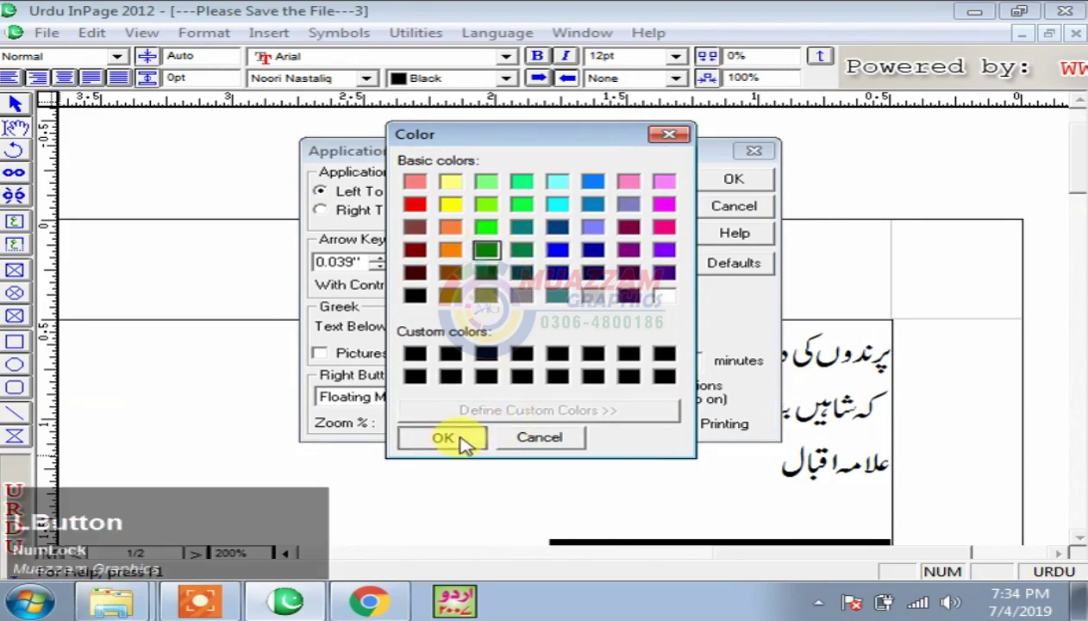
click(733, 182)
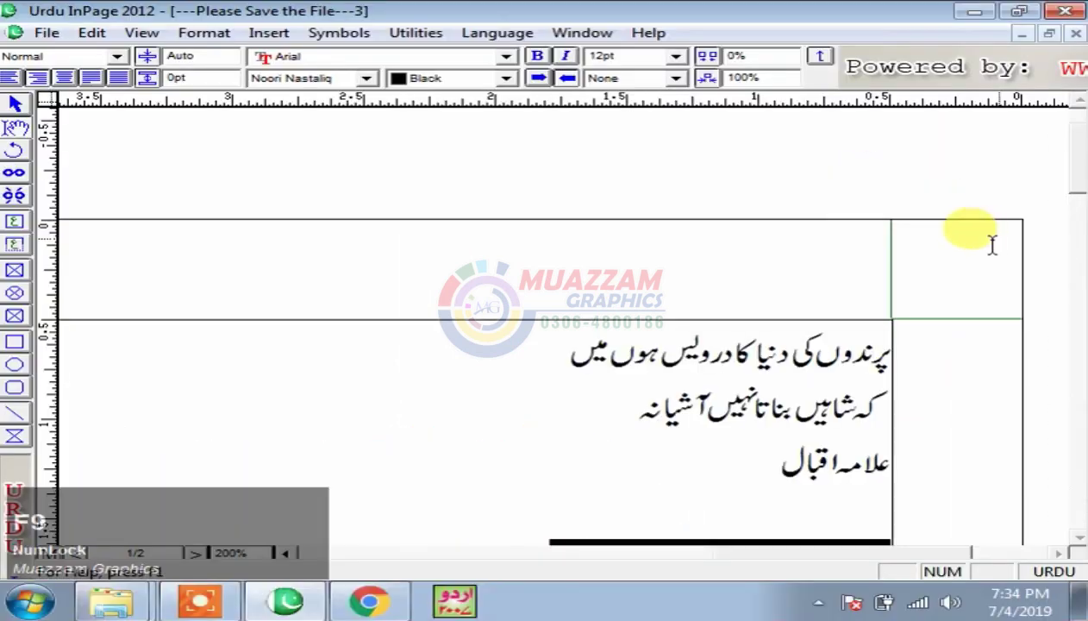
Change the User guide colour to red in the Application Preferences and apply it.
click(24, 474)
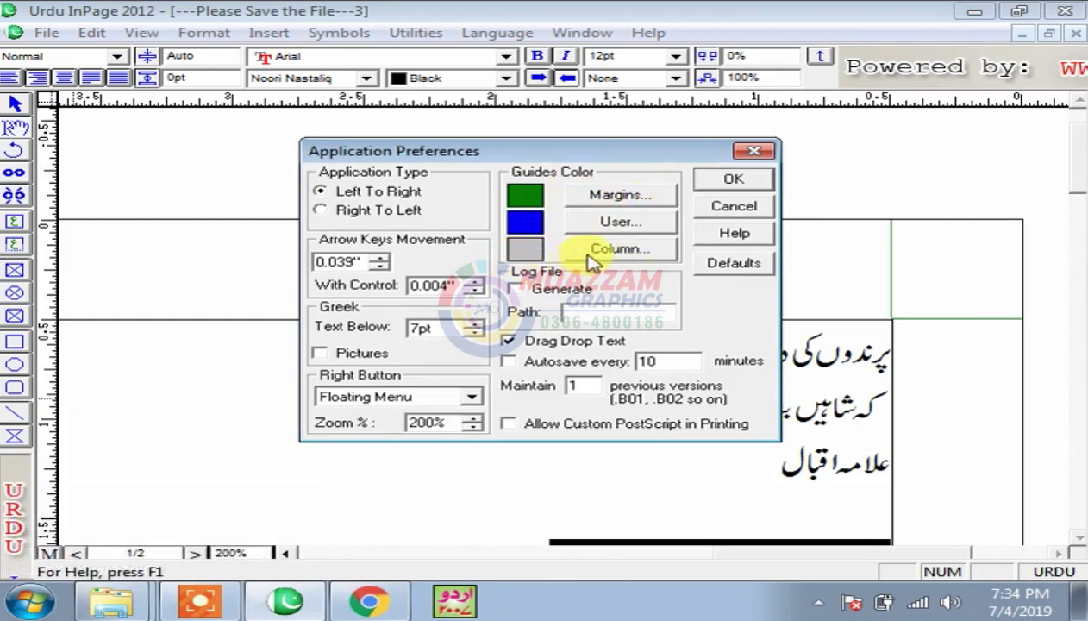
click(577, 224)
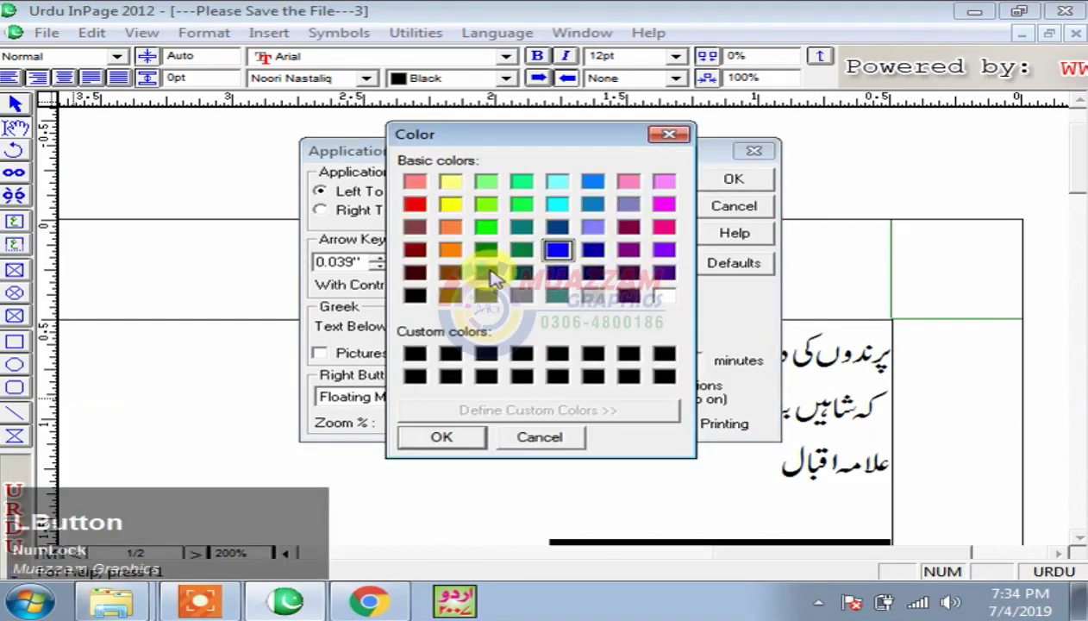
click(416, 207)
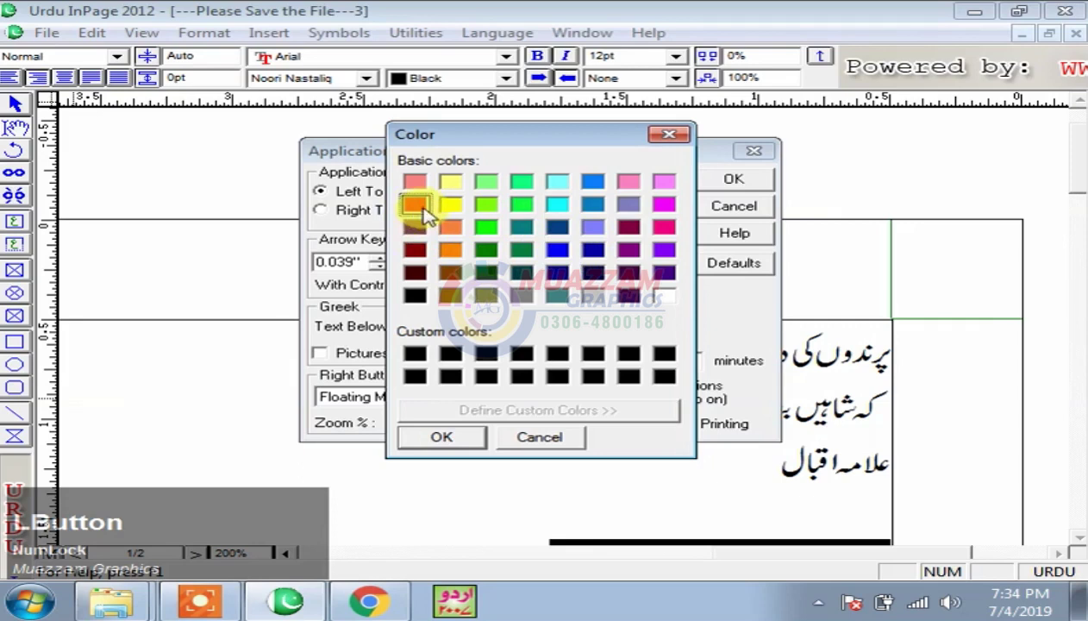
click(442, 435)
click(720, 213)
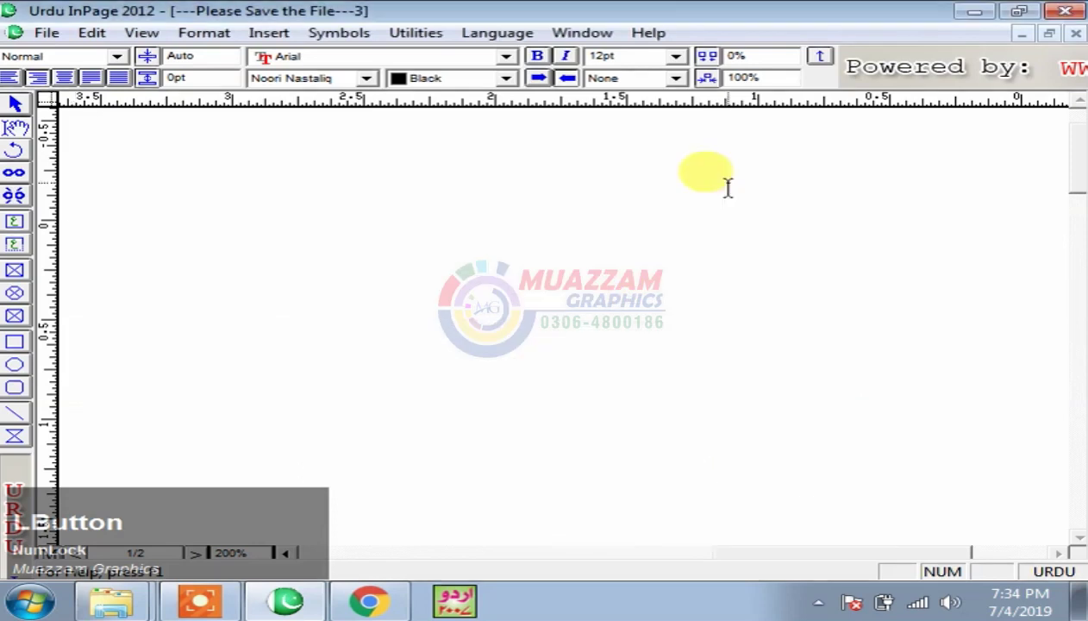
Place a horizontal user guide across the page about 0.7 inch below its top edge.
drag(562, 97, 469, 379)
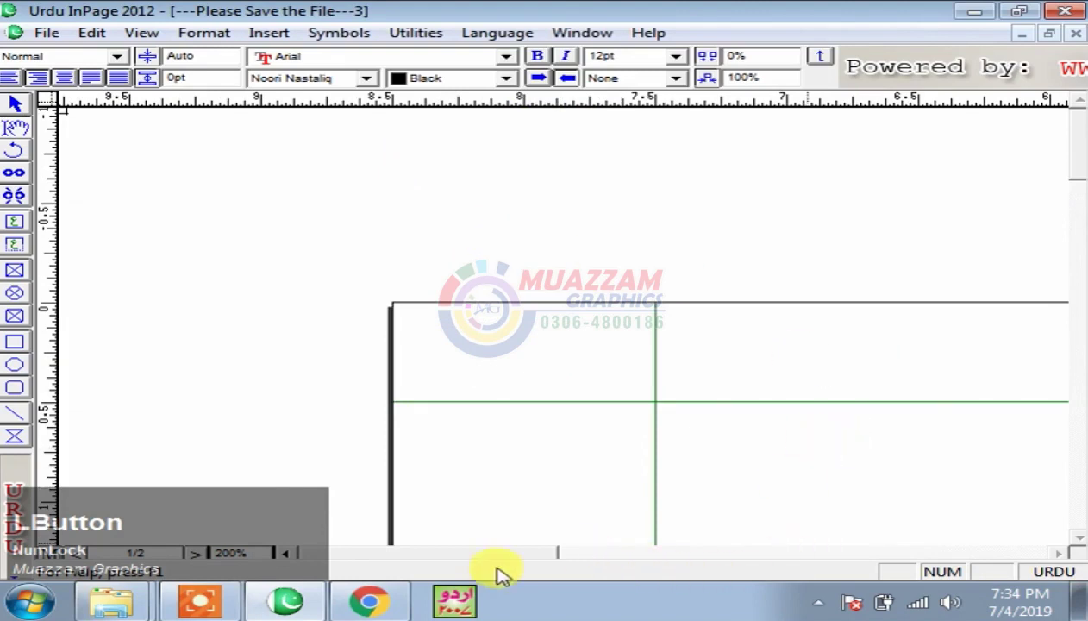
click(577, 553)
drag(573, 96, 593, 451)
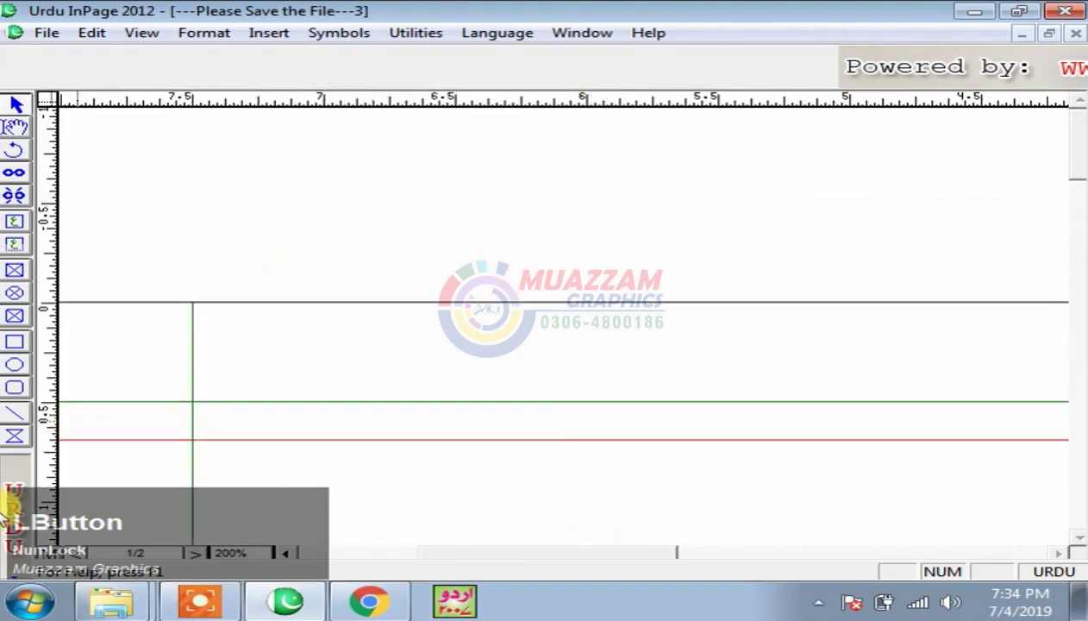
Restore the default values in the Application Preferences, keeping the dialog open.
click(14, 466)
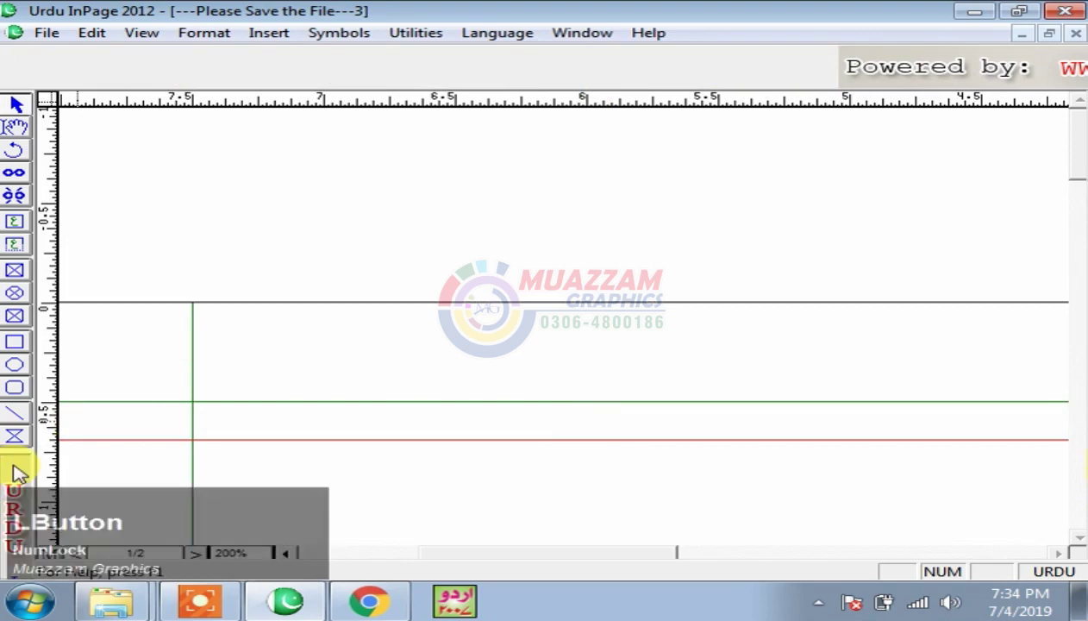
click(18, 472)
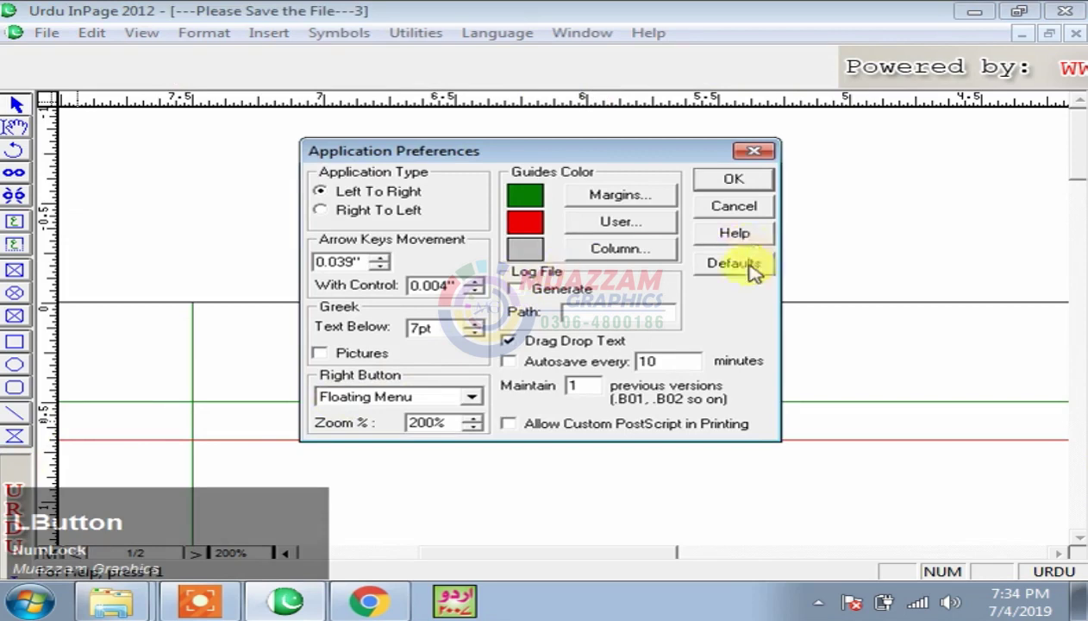
click(734, 264)
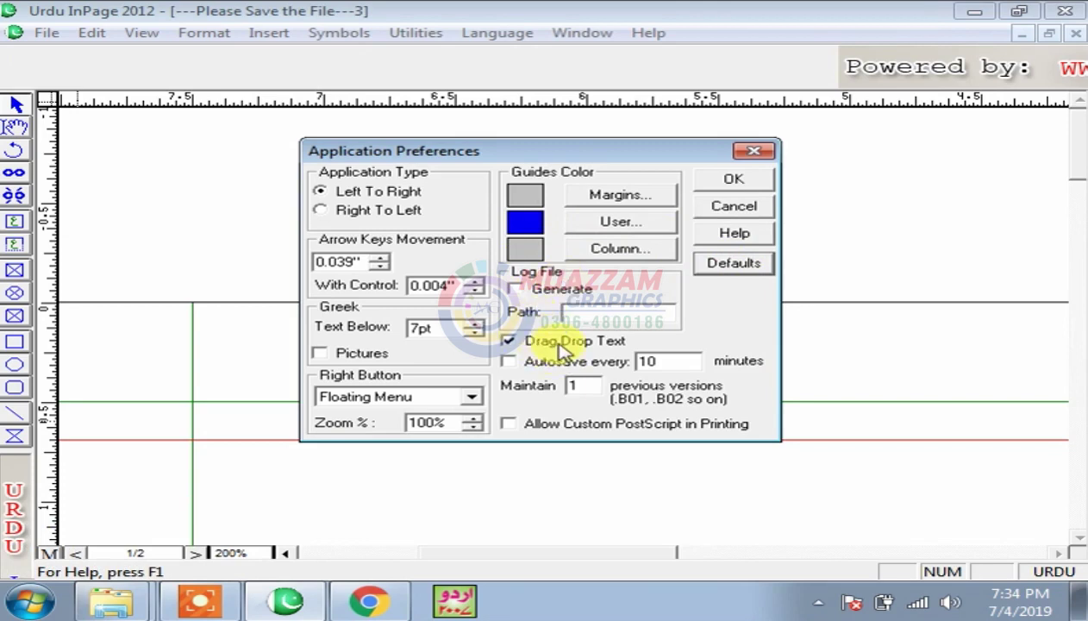
drag(616, 154, 530, 107)
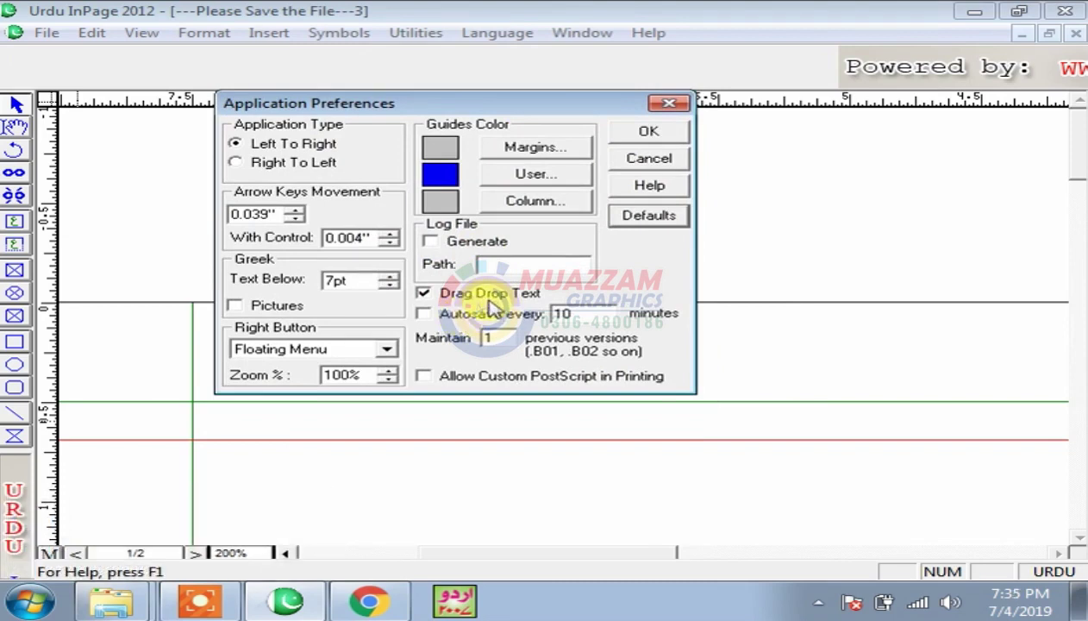
Turn off Drag Drop Text and apply the Application Preferences.
click(431, 294)
click(480, 294)
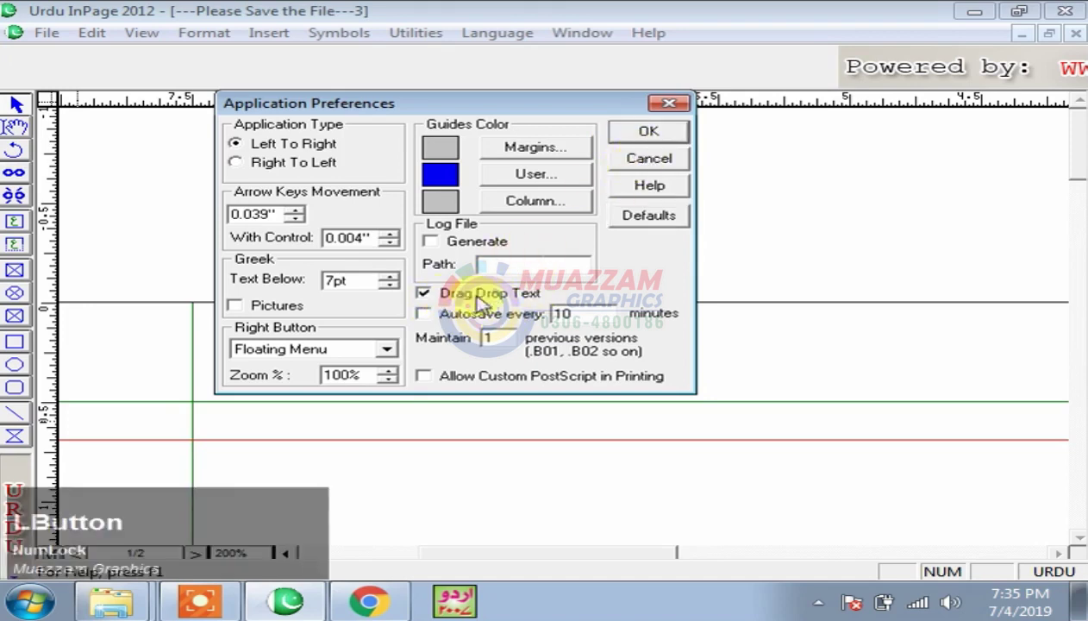
click(437, 291)
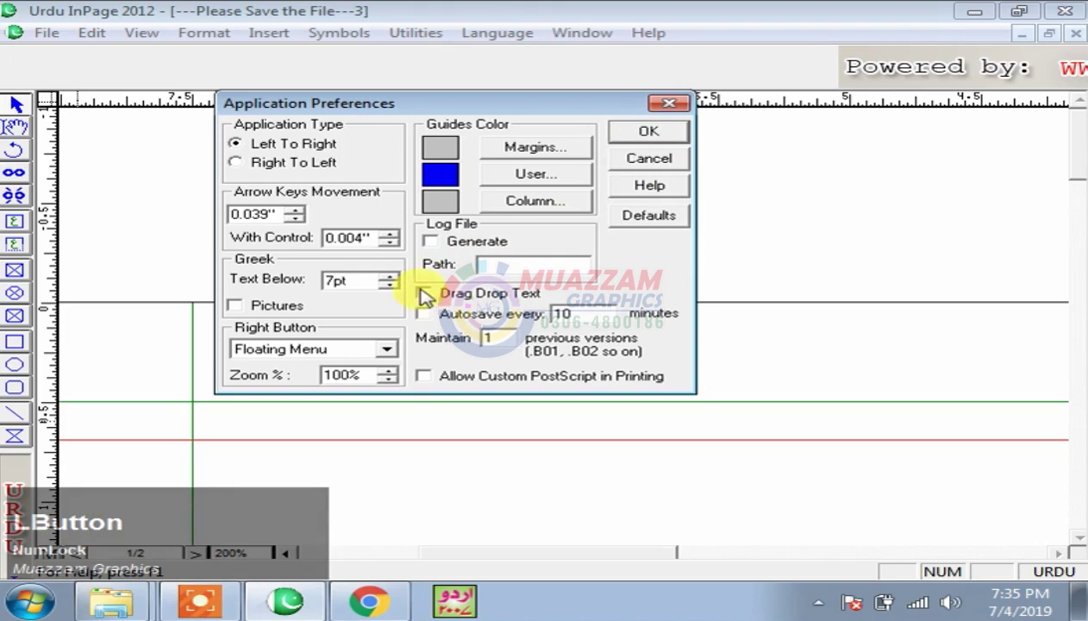
click(633, 138)
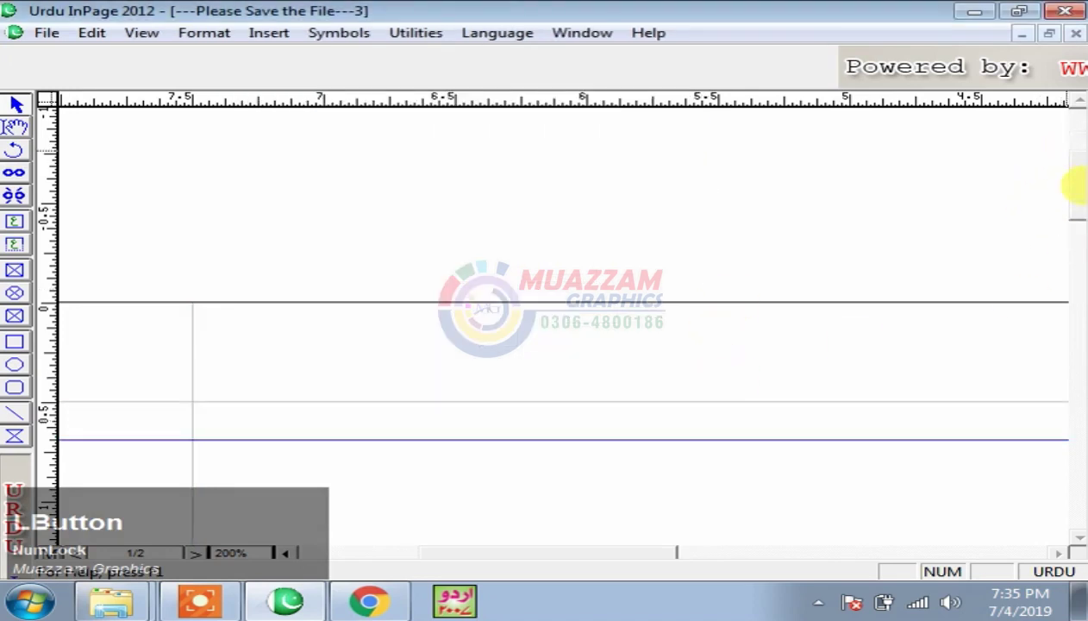
Enter the sample text "معظم گرافکس" on the page and check the Drag Drop Text option in the Application Preferences without changing it.
scroll(1079, 189, down, 3)
key(BackSpace)
text(عظم گرافکس)
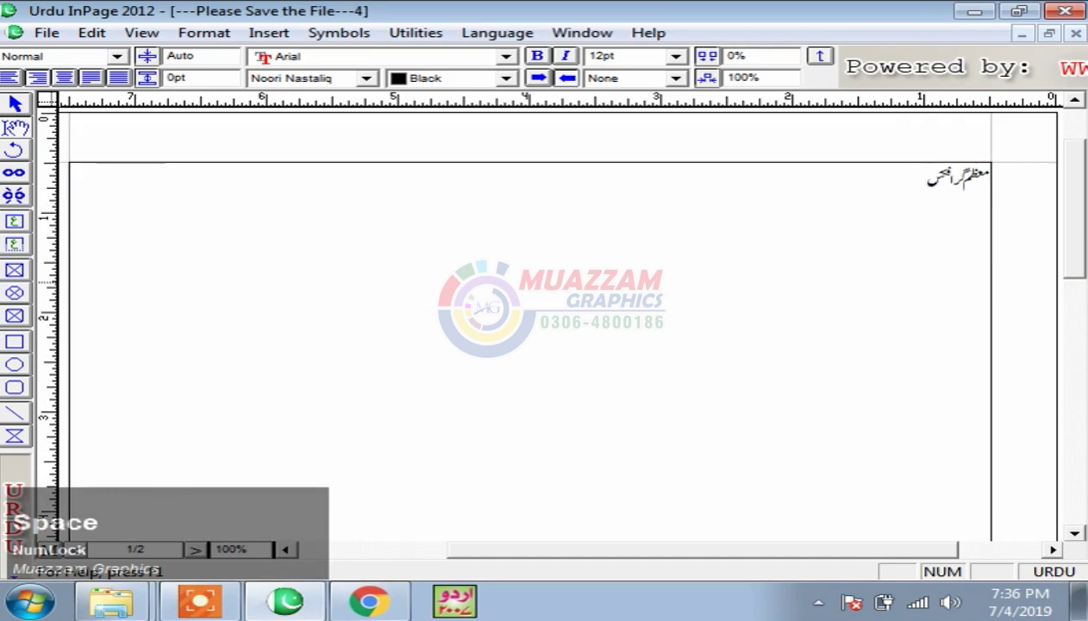
key(F8)
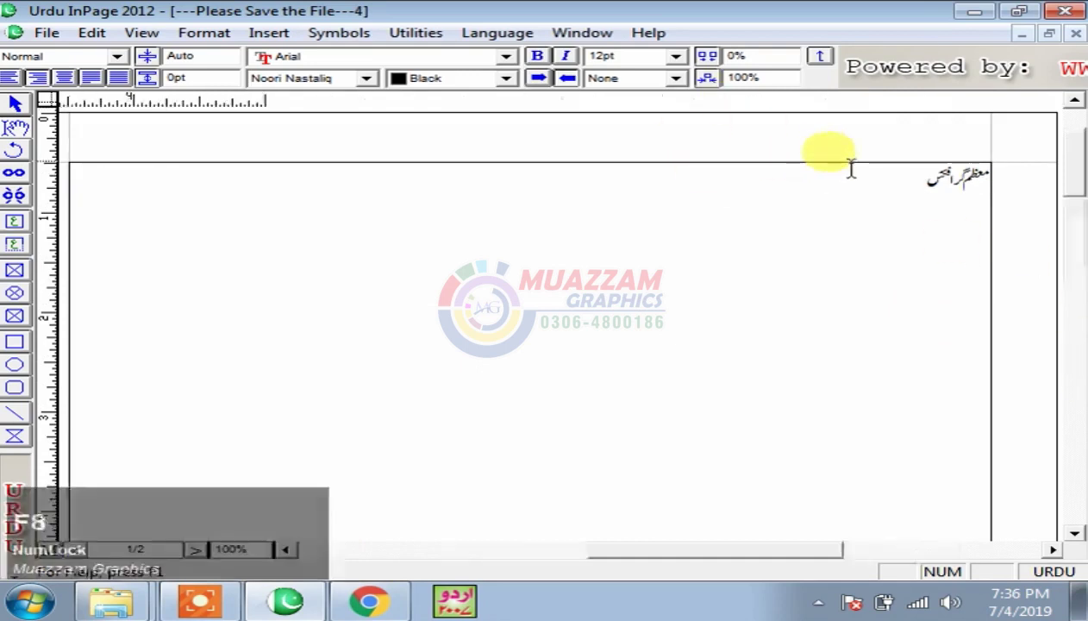
click(919, 550)
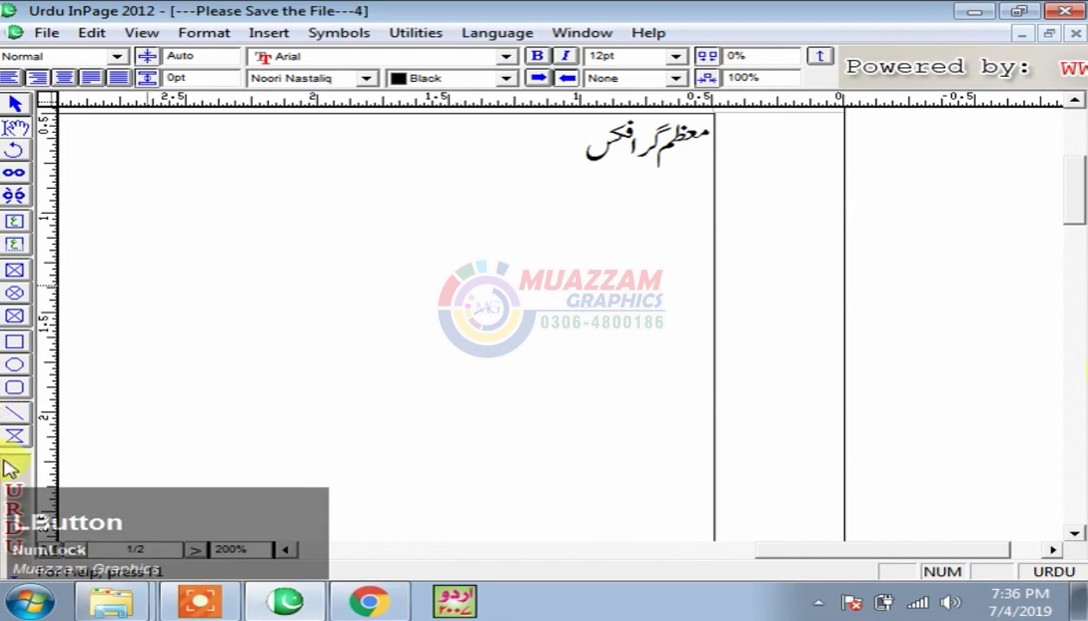
double_click(11, 468)
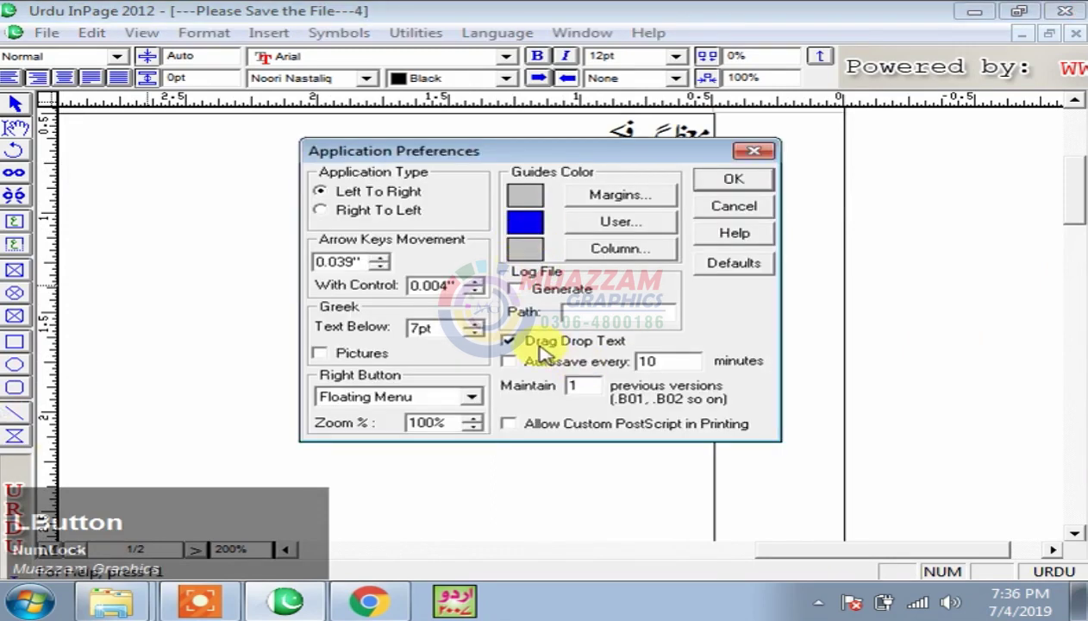
click(711, 206)
Copy the sample text and paste it repeatedly to make a line of five copies.
drag(539, 165, 911, 177)
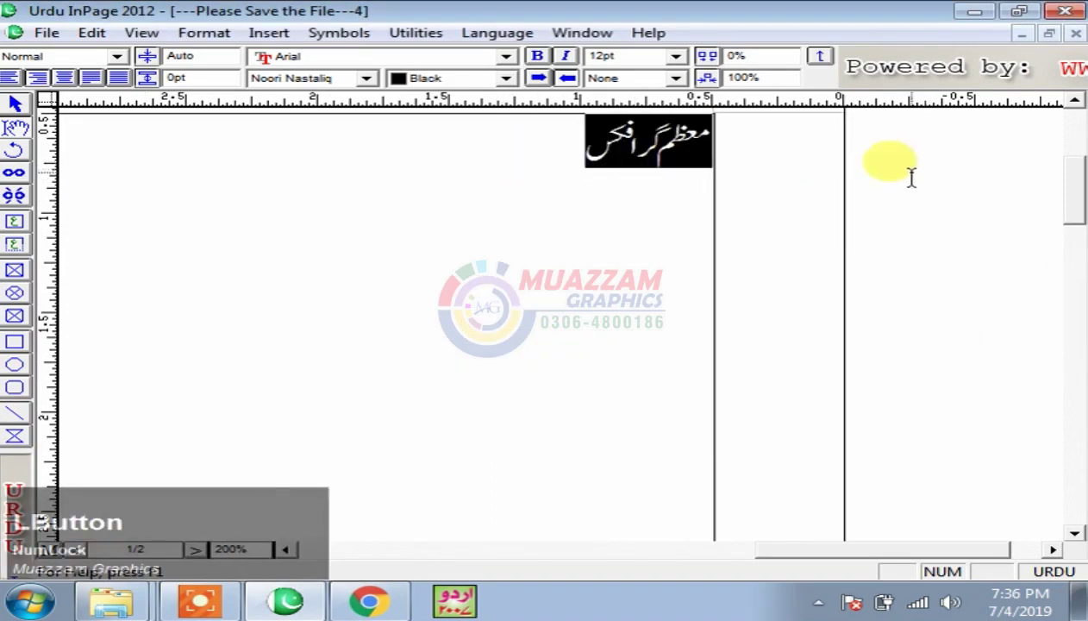
key(ctrl+c)
key(ctrl+v)
key(ctrl+v)
click(418, 160)
key(ctrl+v)
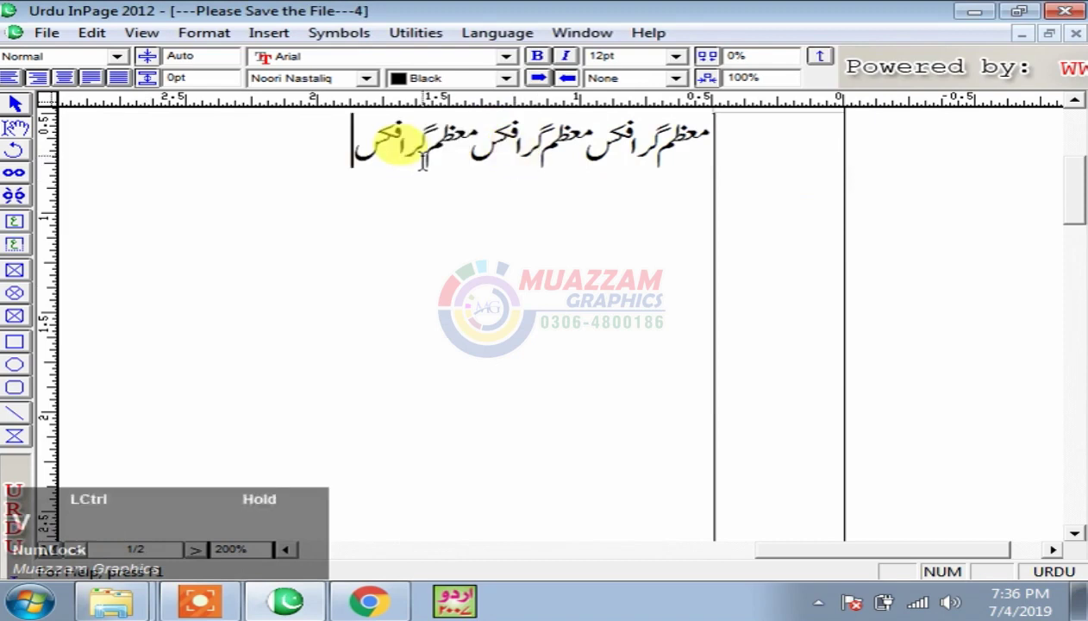
key(ctrl+v)
key(ctrl+v)
drag(852, 549, 806, 549)
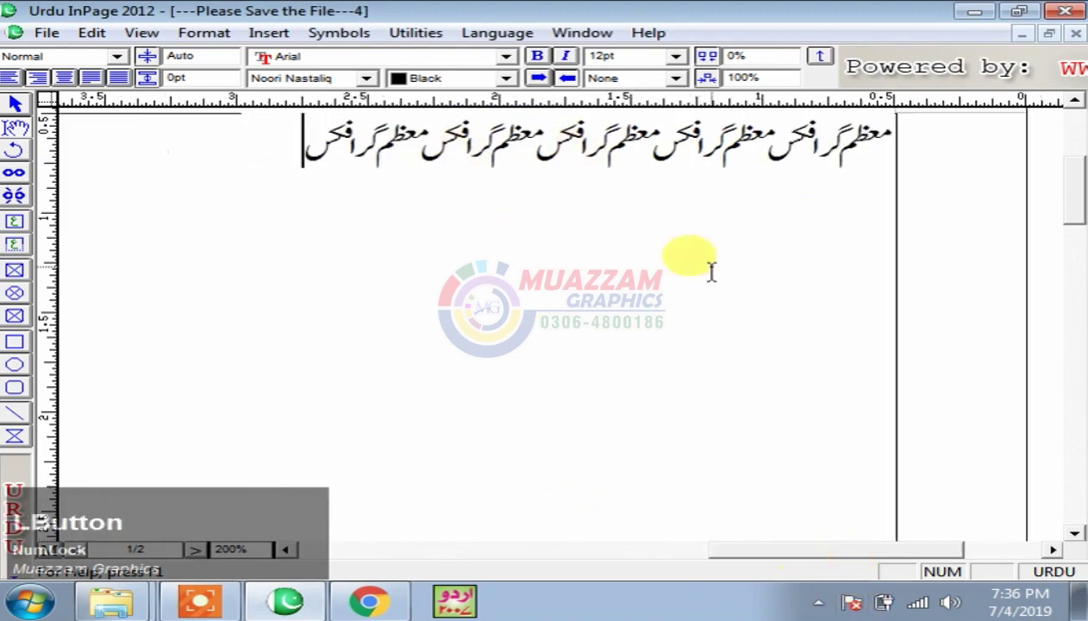
Test drag-and-drop editing by moving selected words within the line, and undo the last move.
drag(724, 138, 254, 142)
drag(349, 142, 528, 157)
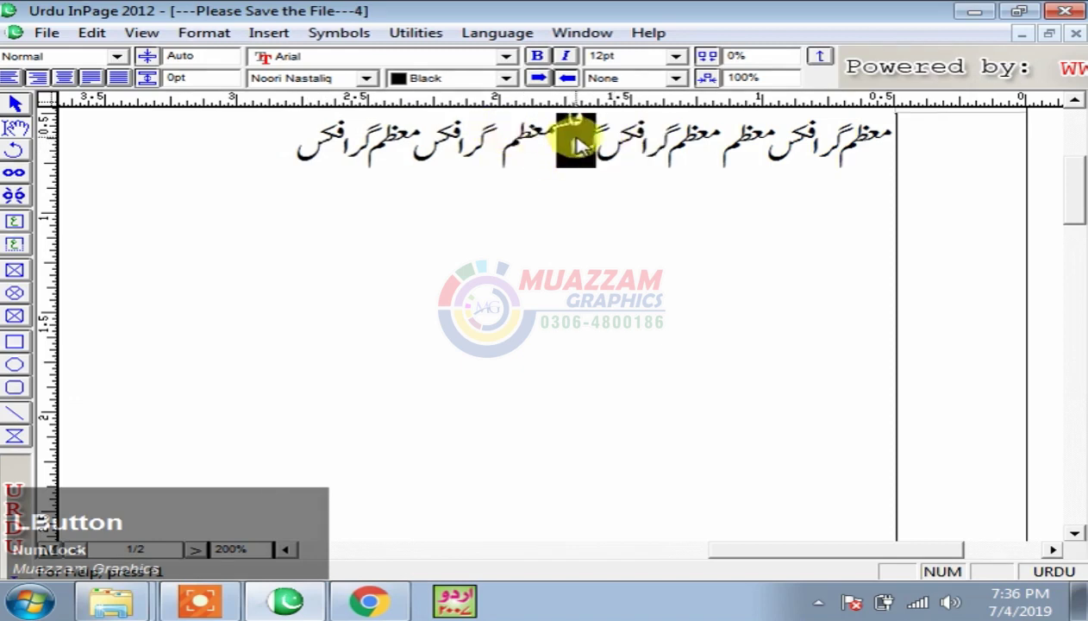
key(ctrl+z)
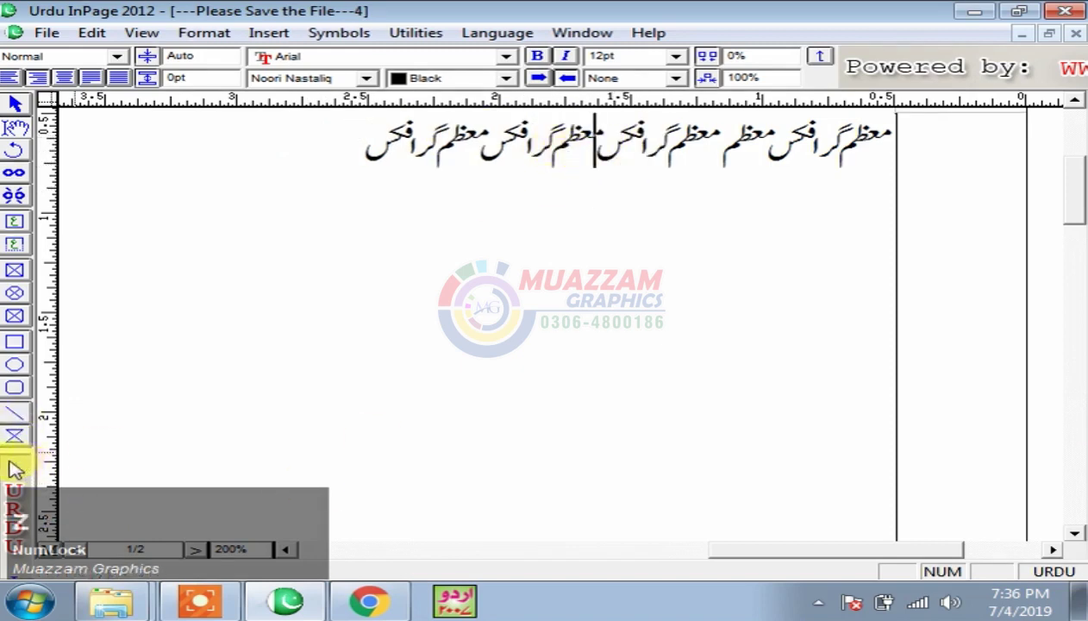
Disable the Drag Drop Text option in the reopened Application Preferences and apply the change.
double_click(13, 466)
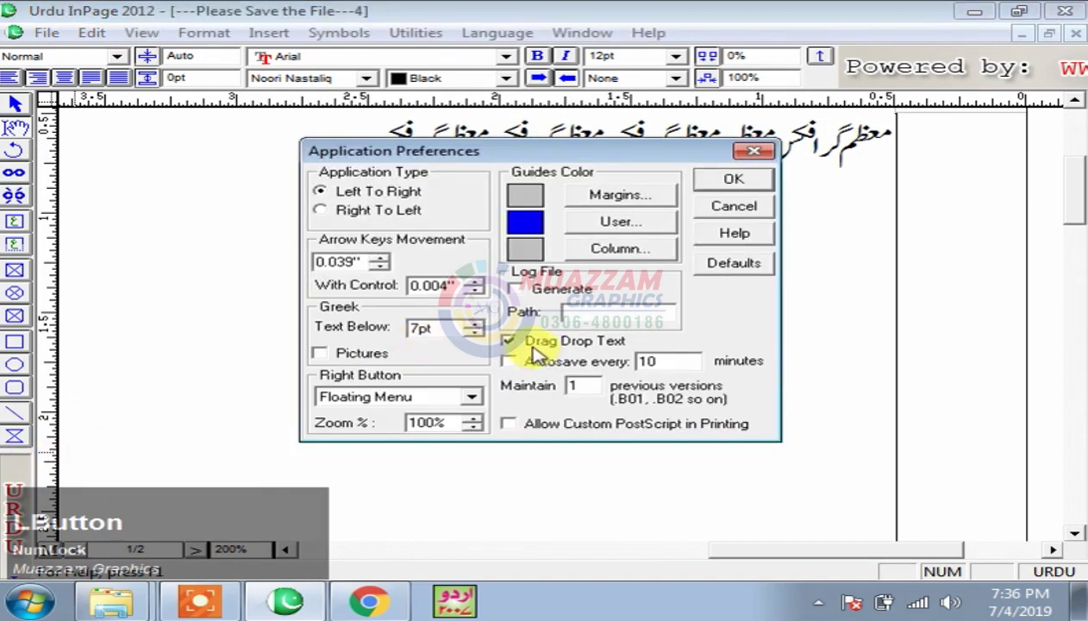
click(535, 343)
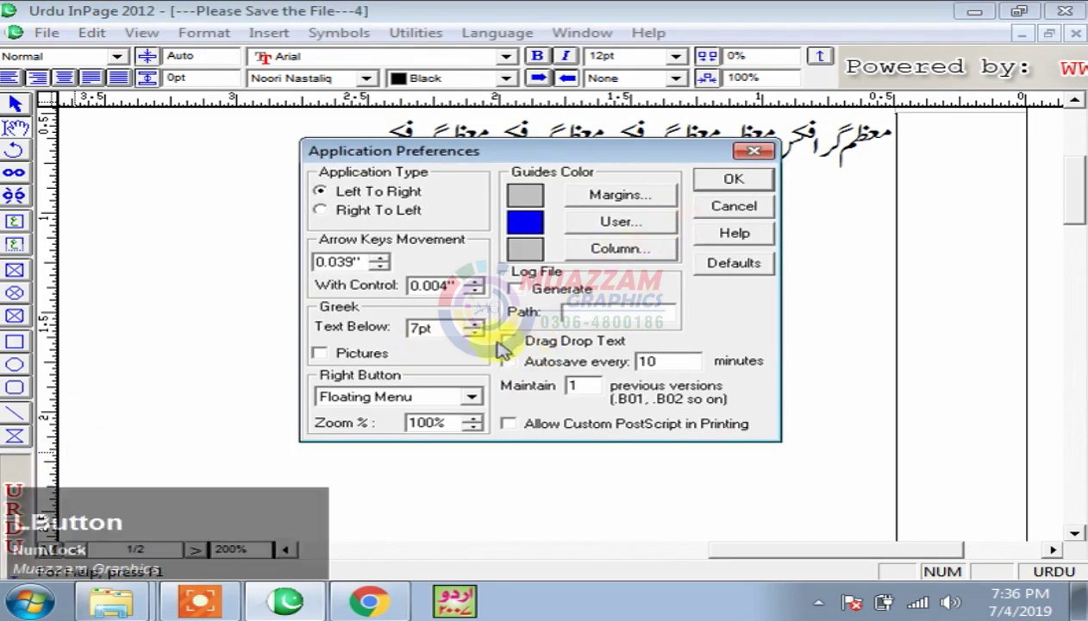
click(733, 178)
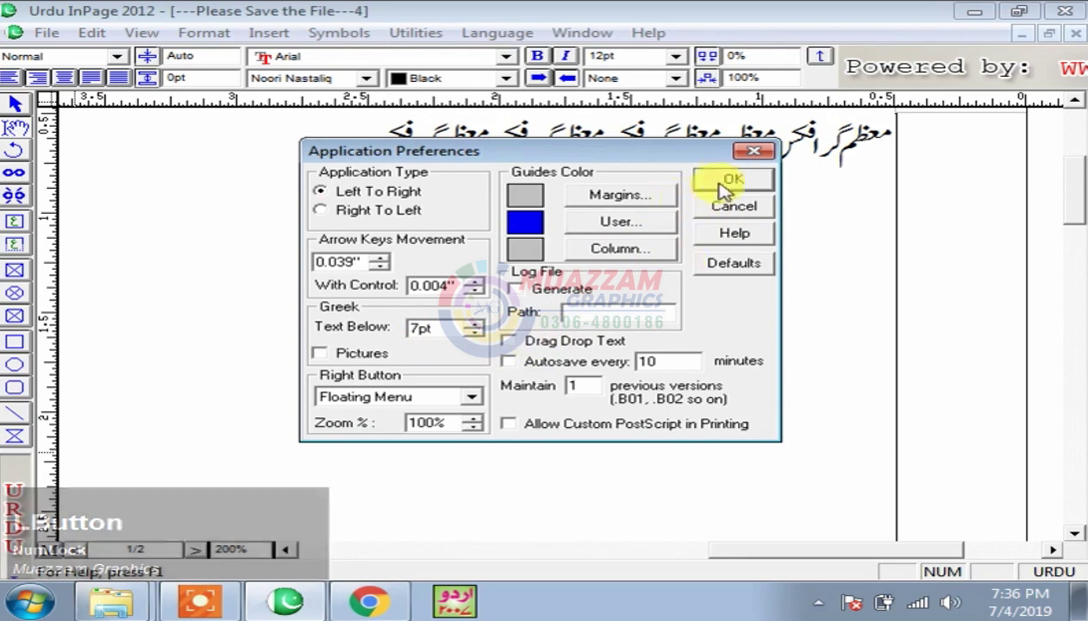
Test selecting a word in the line with Drag Drop Text off, and re-enable the option in the Application Preferences.
drag(559, 150, 485, 142)
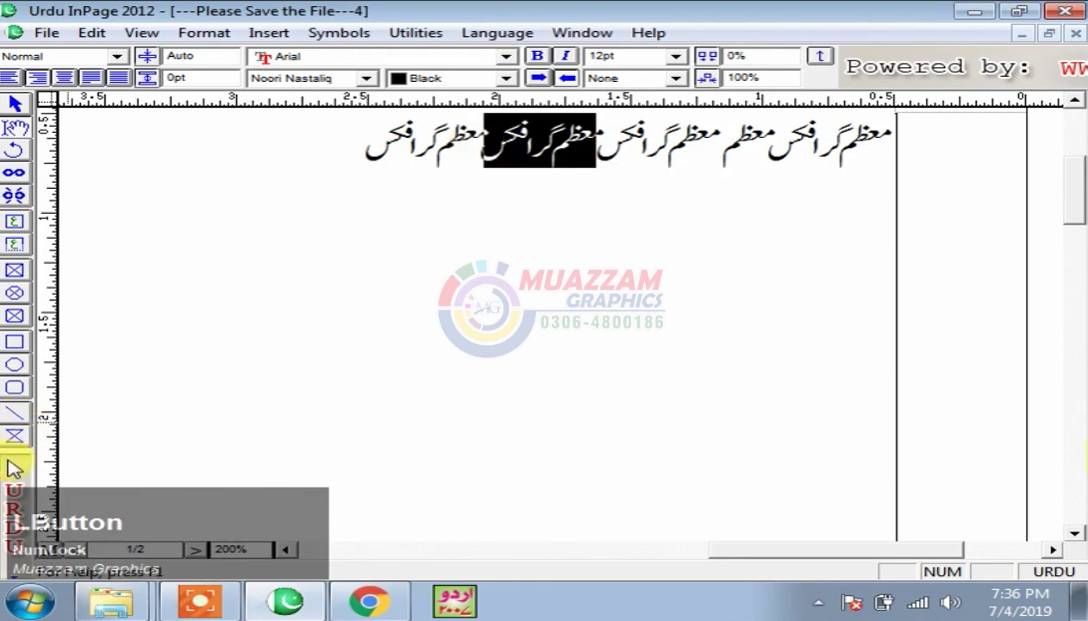
double_click(13, 468)
click(730, 176)
Select the final words of the line and review the Autosave option in the Application Preferences without changing it.
drag(573, 153, 347, 163)
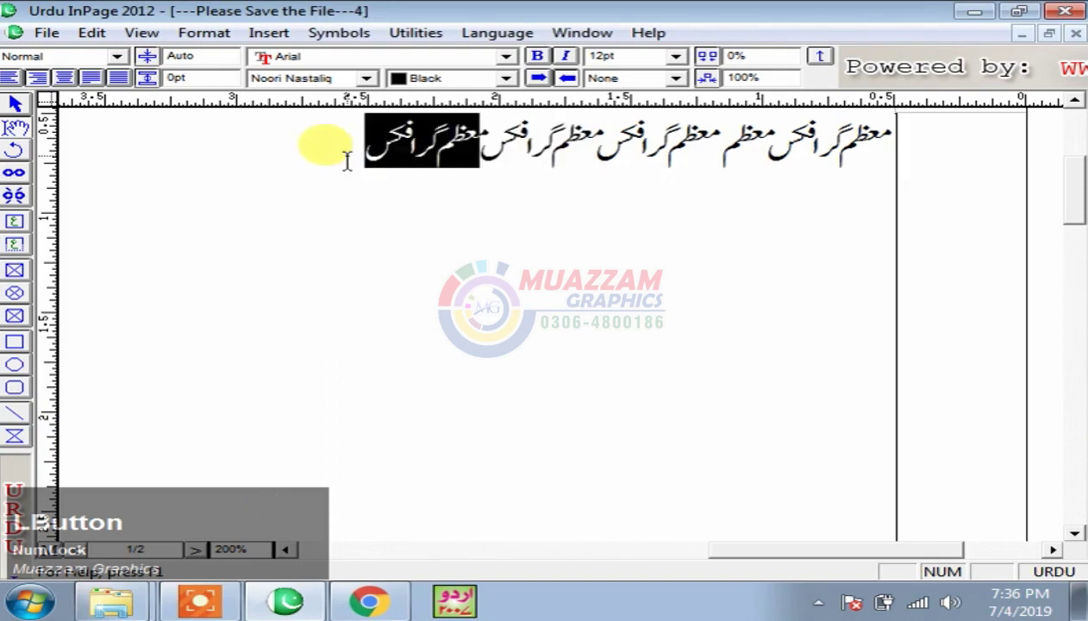
double_click(10, 482)
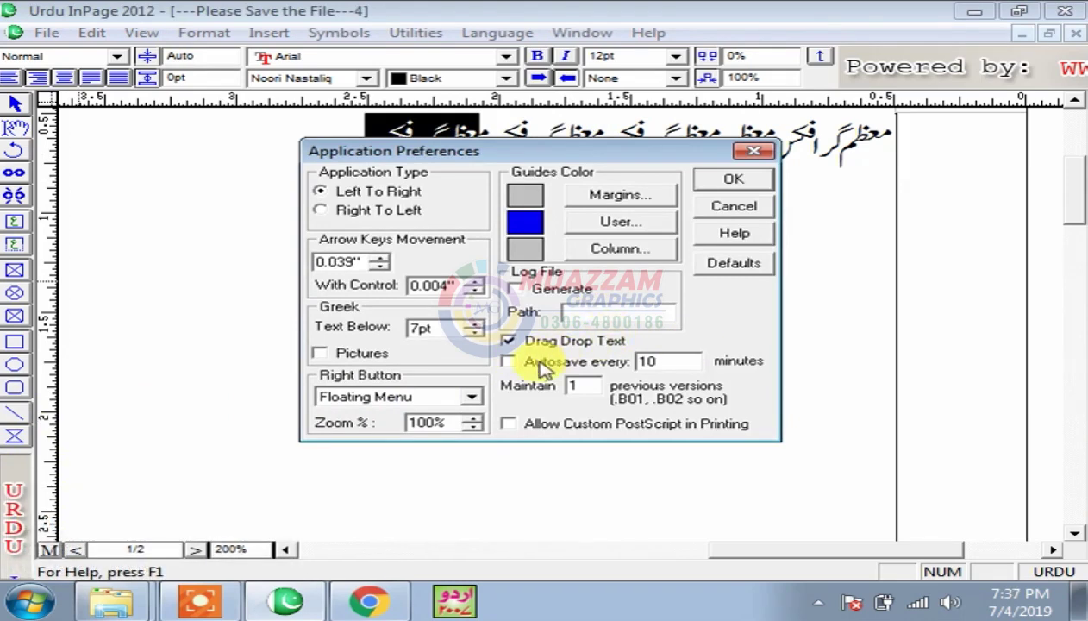
click(726, 205)
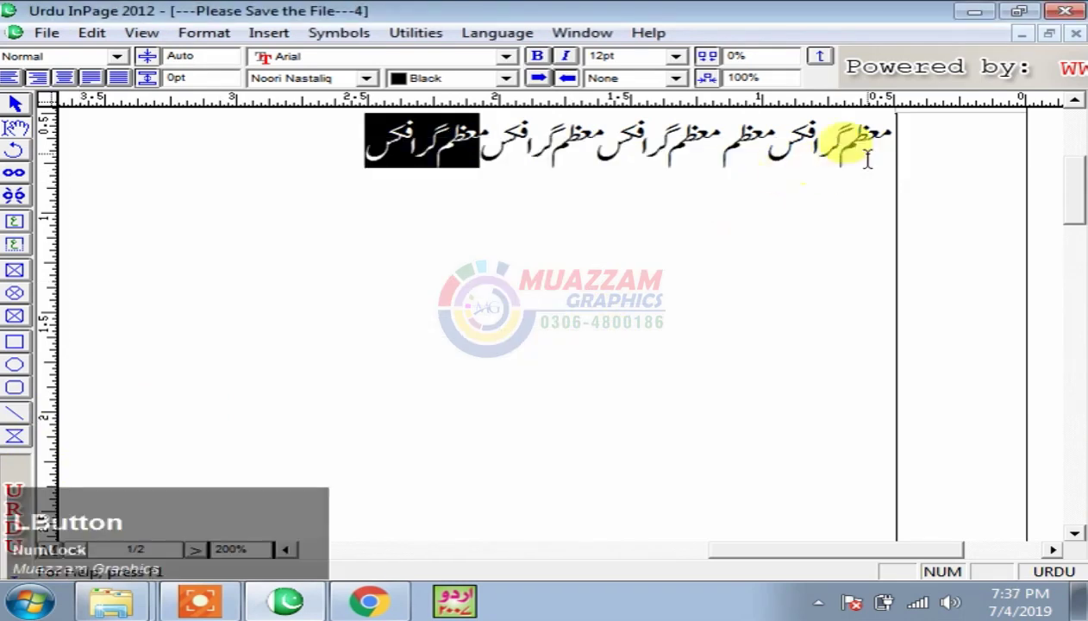
Close the sample text document and create a new blank document.
click(1075, 33)
click(583, 346)
key(ctrl+n)
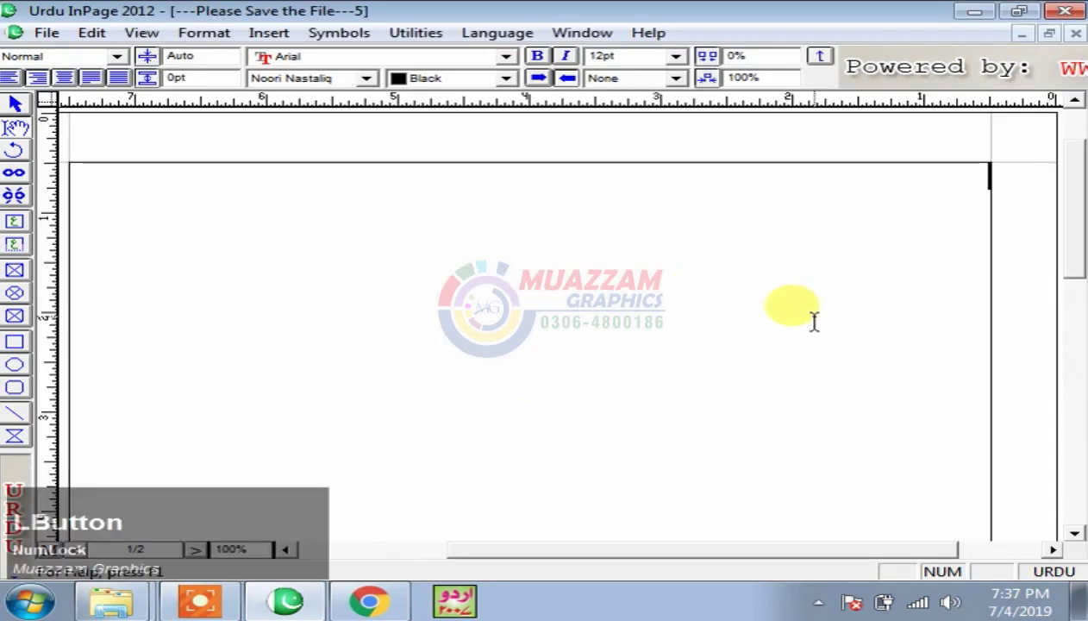
Enter the heading "زندگی کا سبق" and save the document as "lesseon" in the my edit poetry folder.
text(زند)
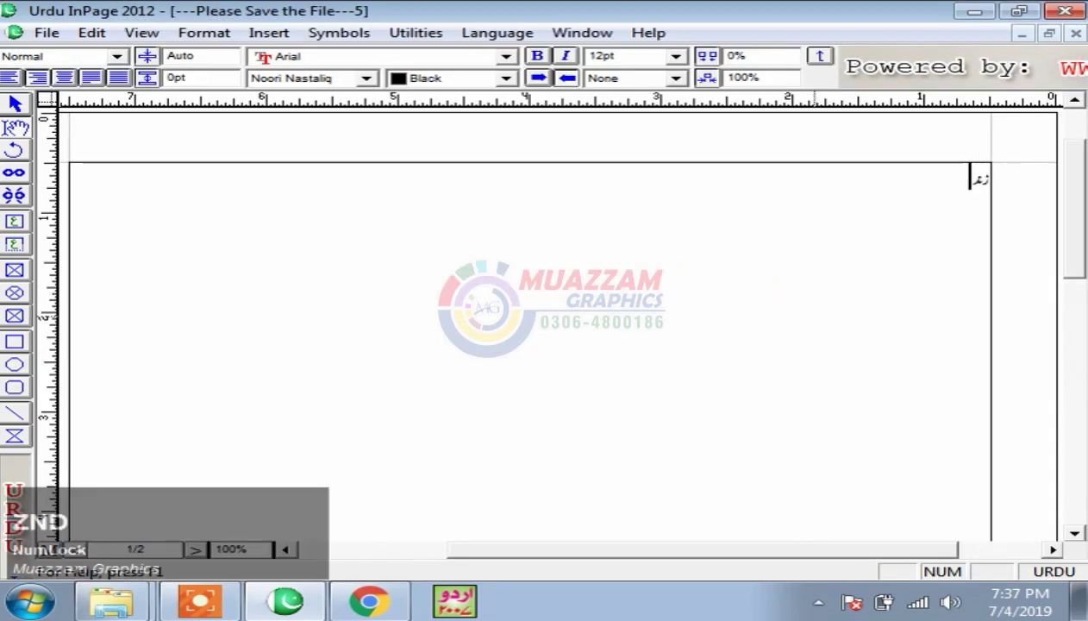
text(گی کا سبق)
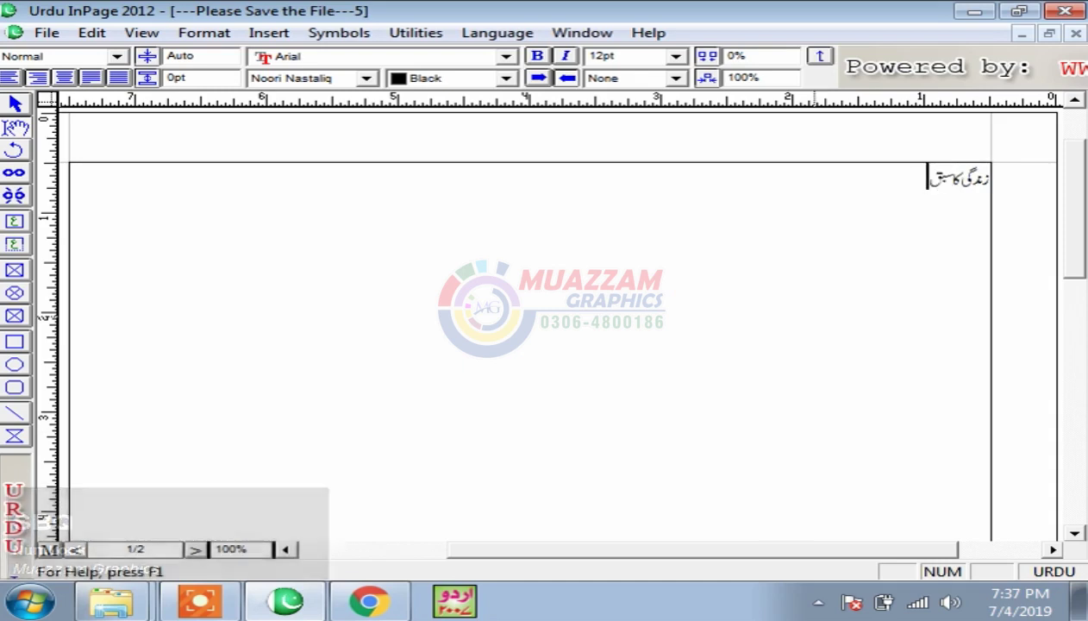
click(47, 32)
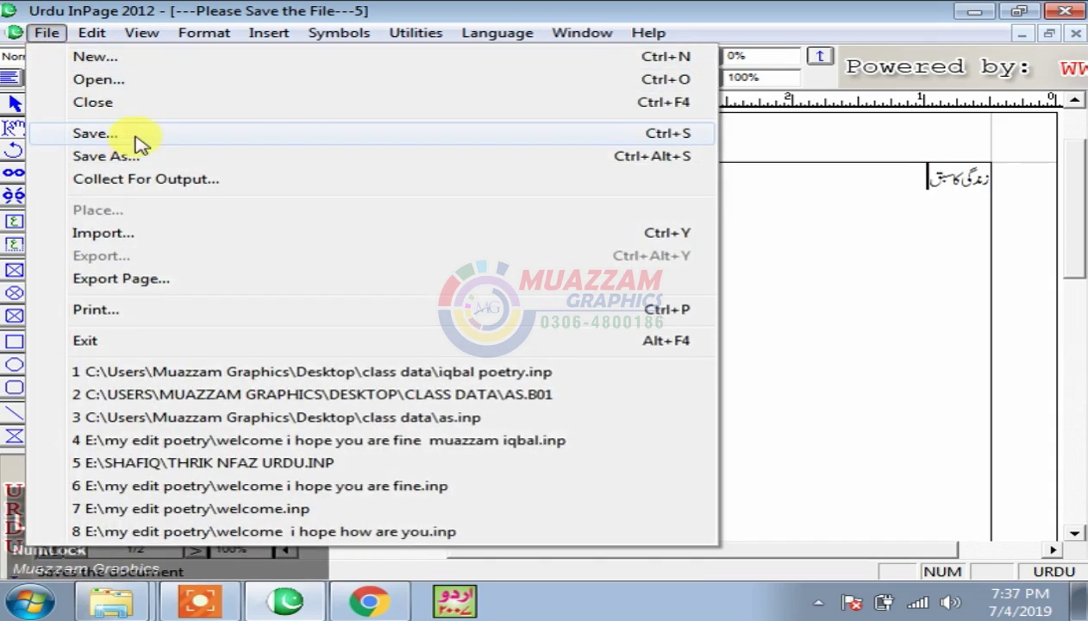
click(137, 138)
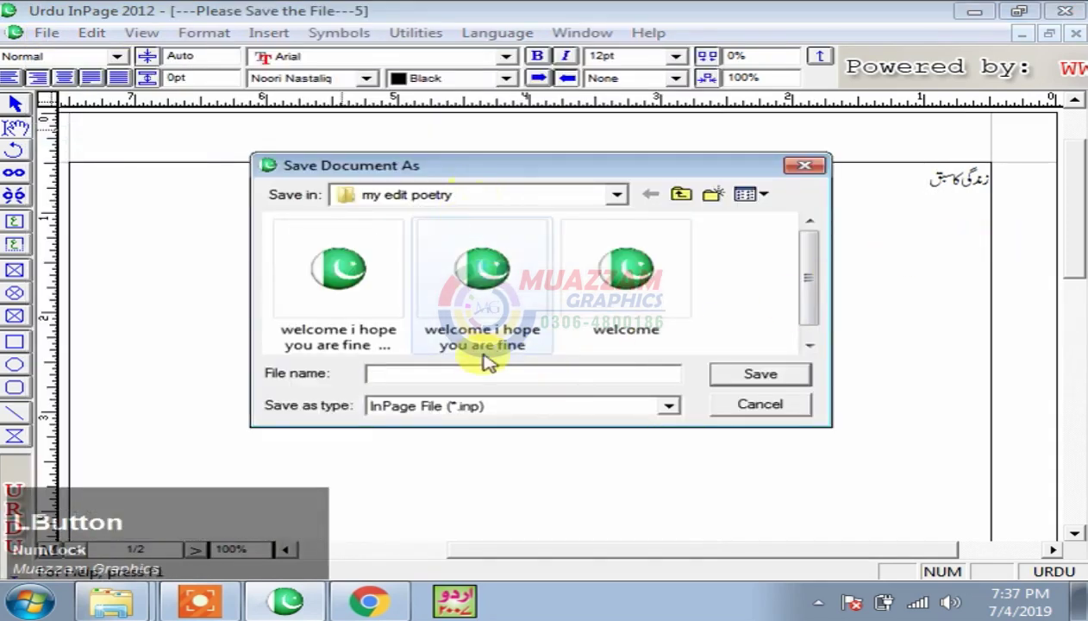
text(lesseon)
key(Return)
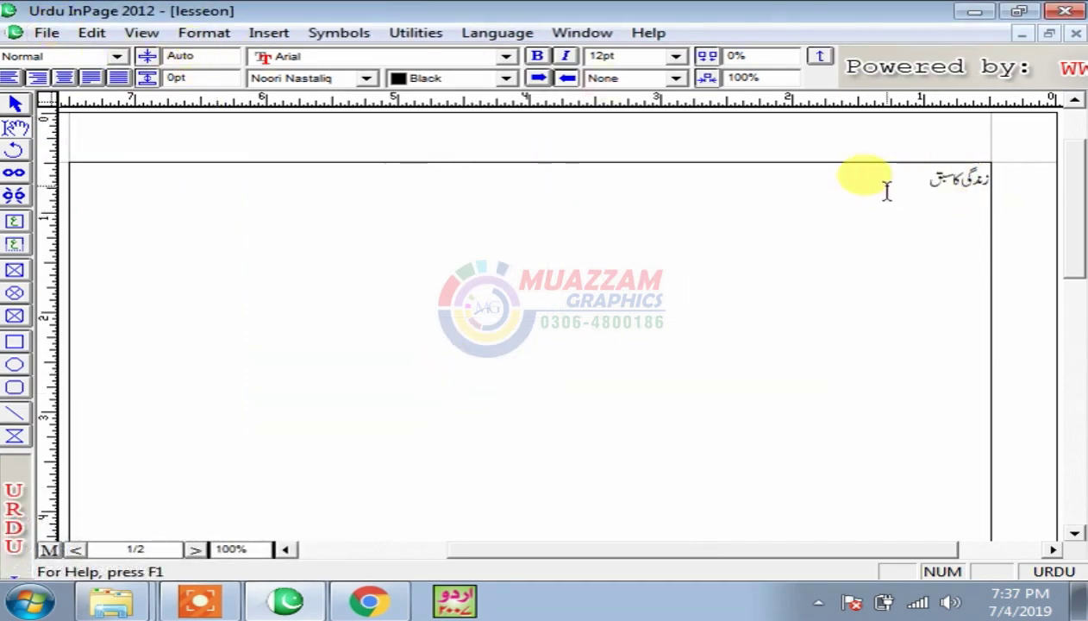
drag(914, 182, 1002, 190)
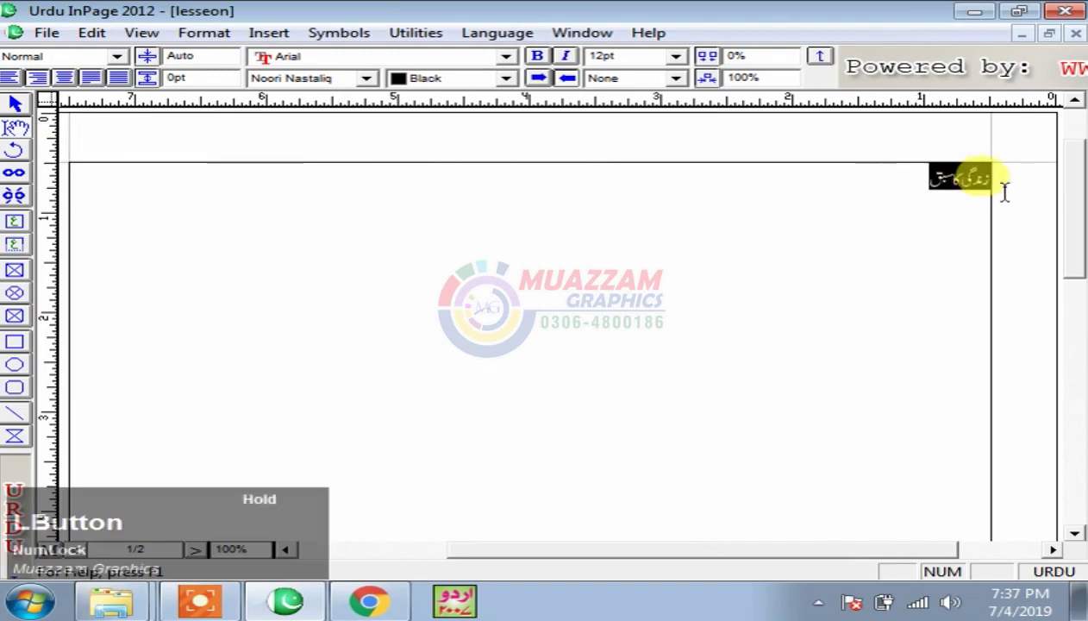
click(946, 233)
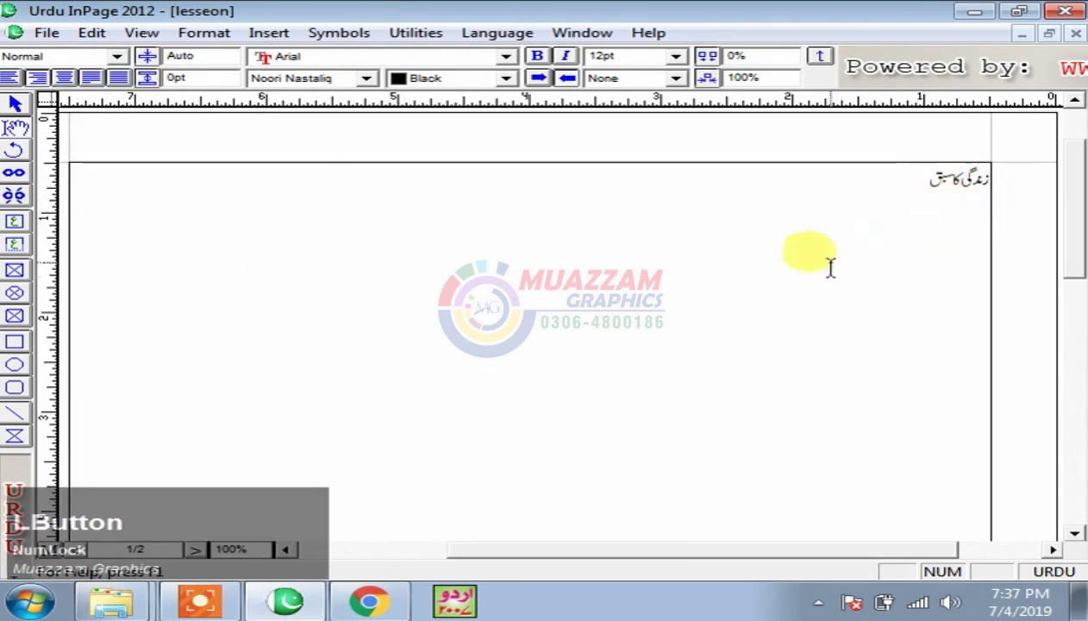
Enable Autosave in the Application Preferences with an interval of 1 minute and apply the change.
double_click(11, 458)
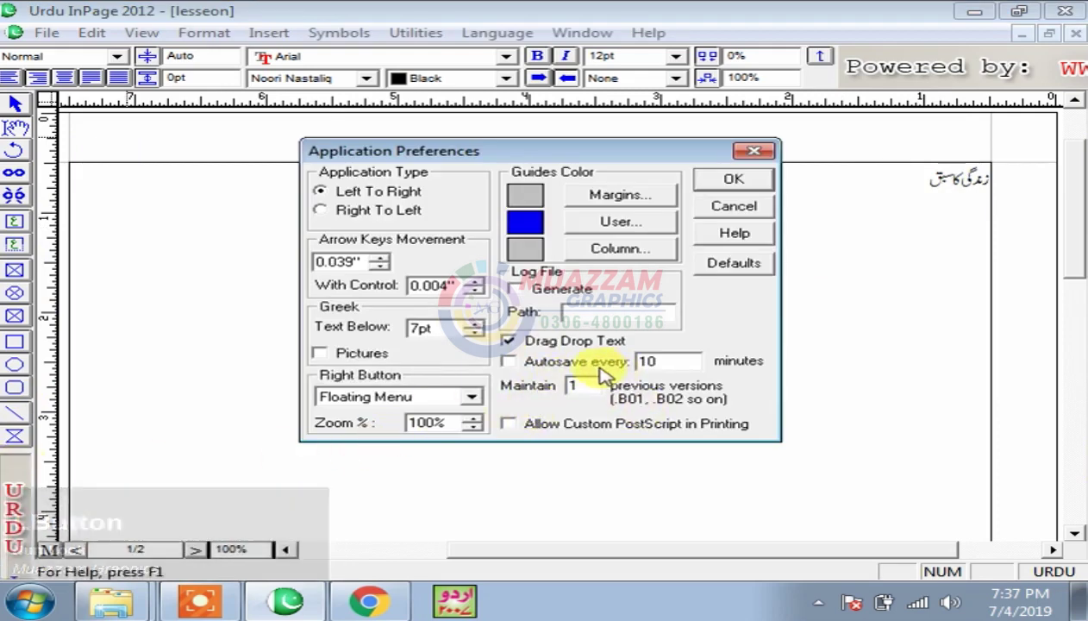
click(508, 362)
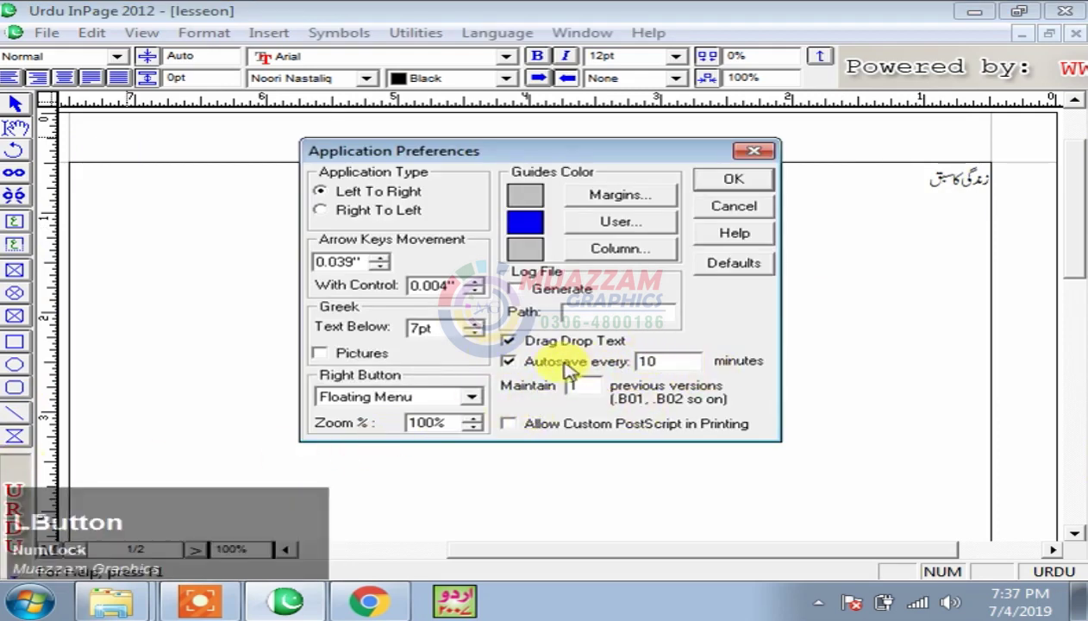
drag(682, 363, 636, 368)
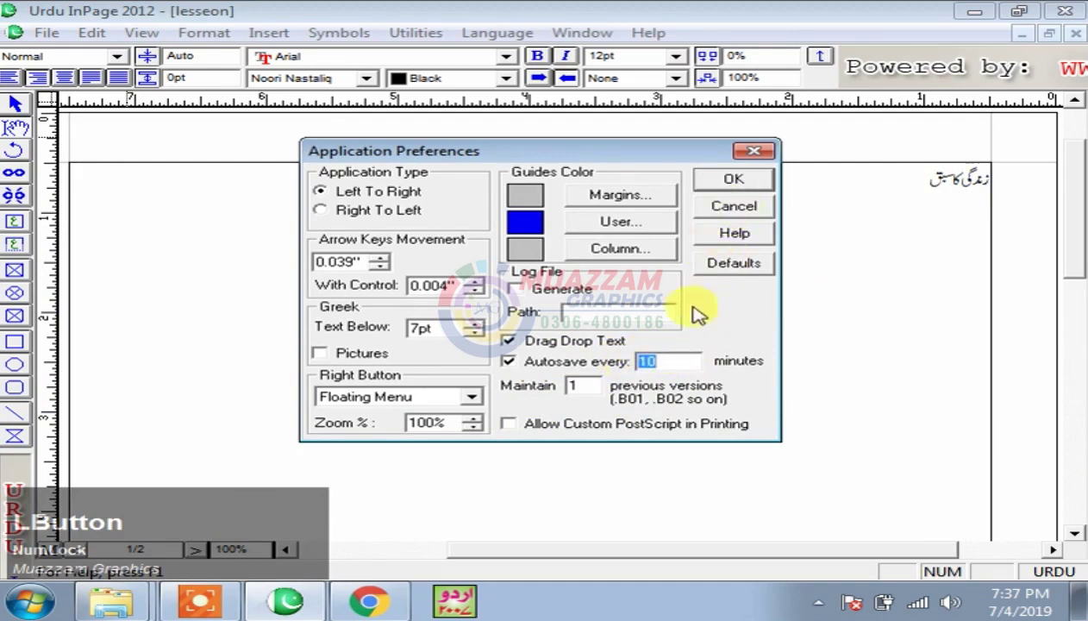
text(1)
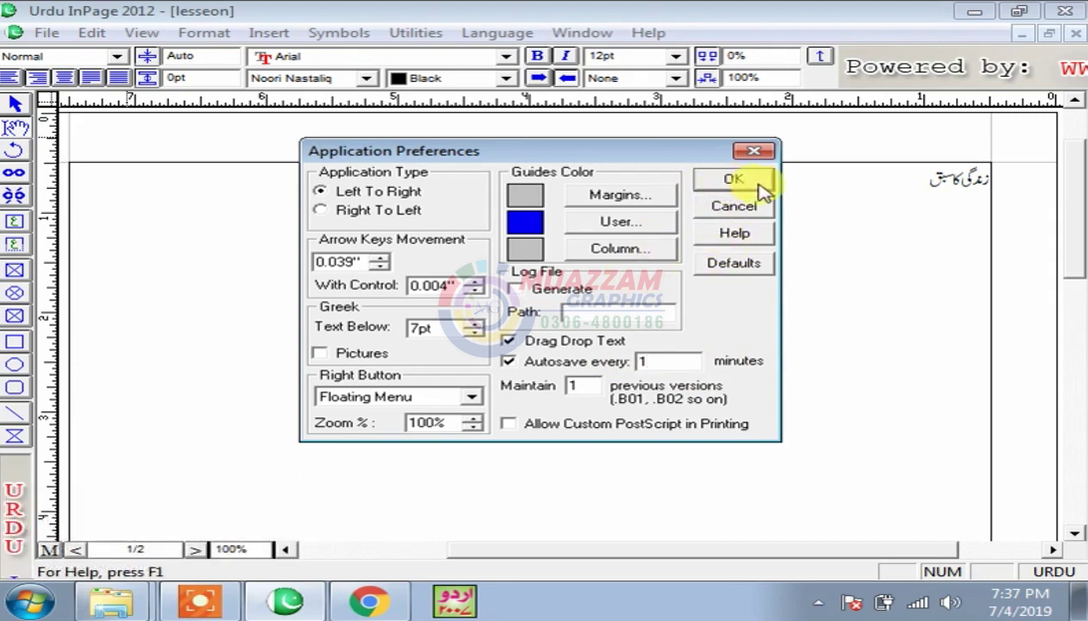
click(709, 179)
Add the line "مجھے پھر اسکول کا بستہ تھما دو اے ماں" below the heading.
key(End)
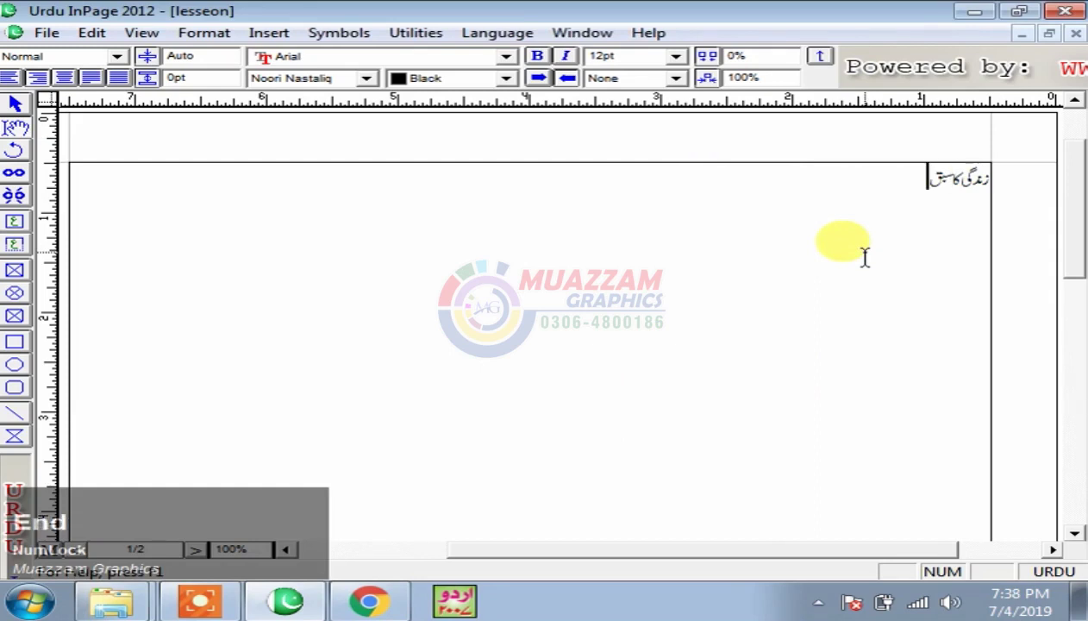
key(Return)
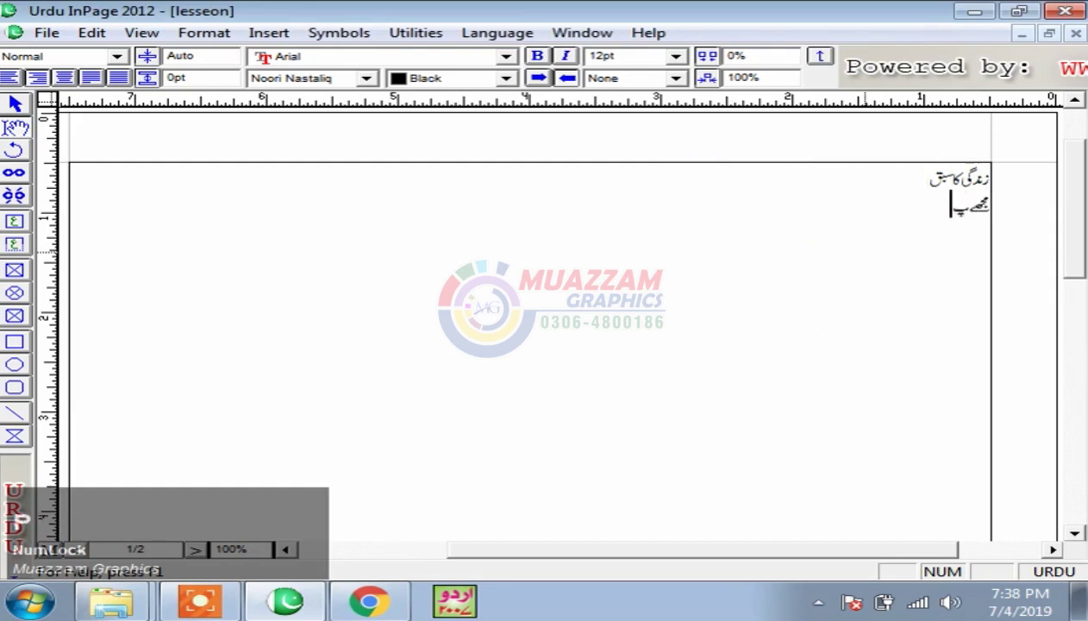
key(F8)
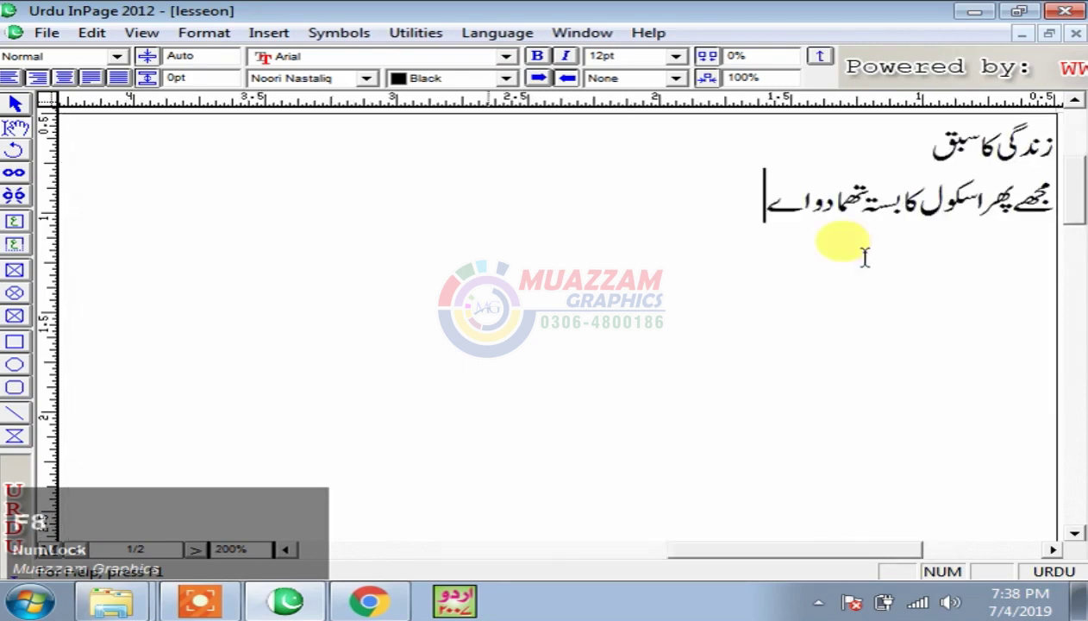
text(ماں)
key(Return)
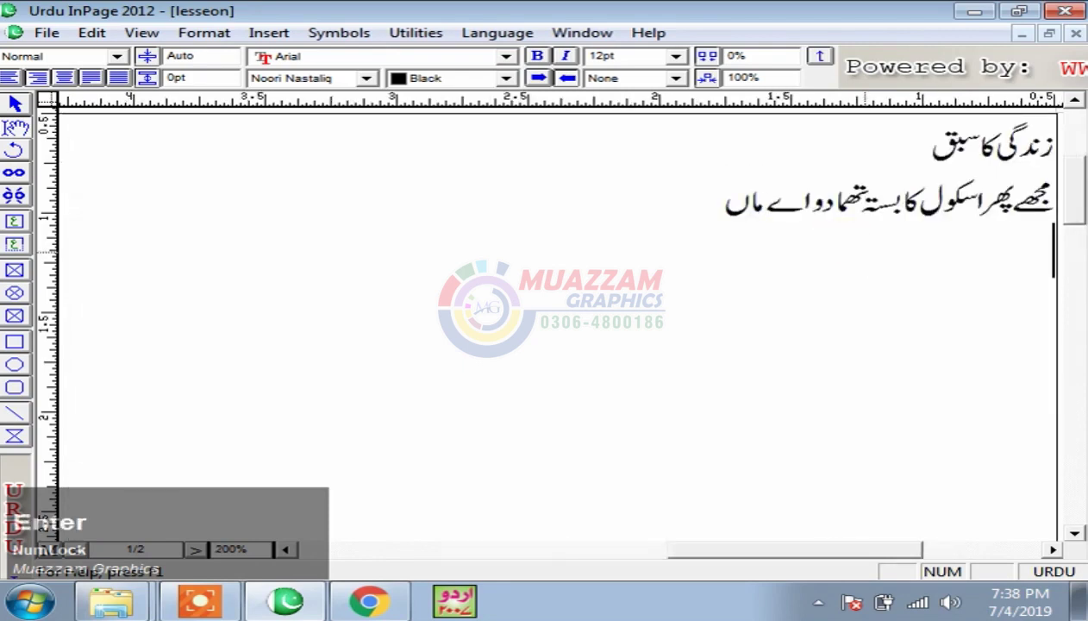
Add the third line "مجھے زندگی کا سبق مشکل لگتا ہے", correct its last word, and save the document.
text(مجھے زندگی کا سبق مششکل لگتاہ)
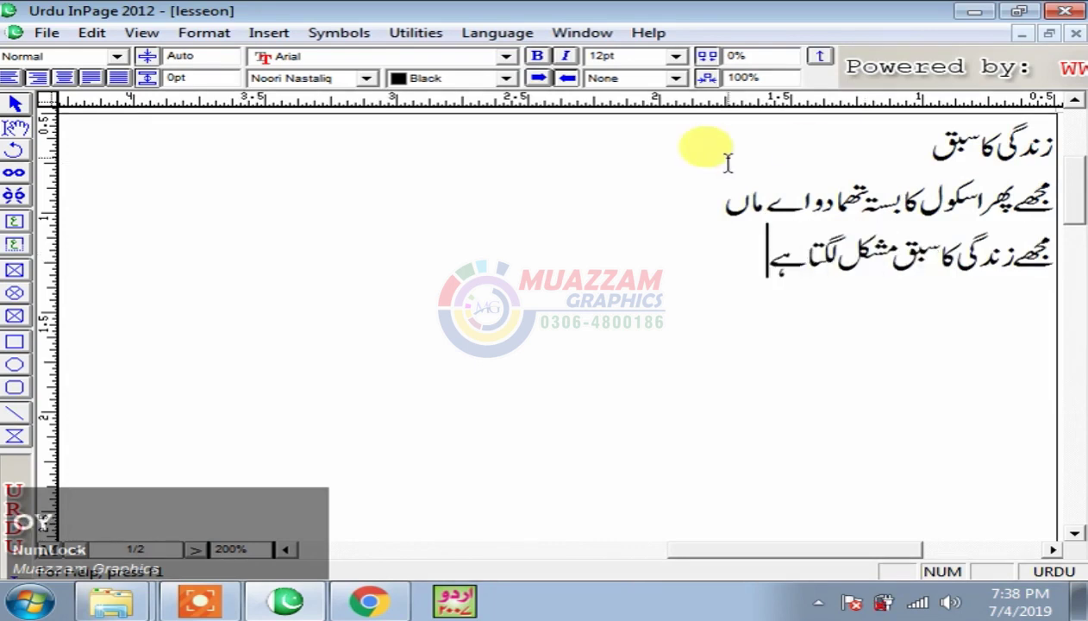
click(758, 257)
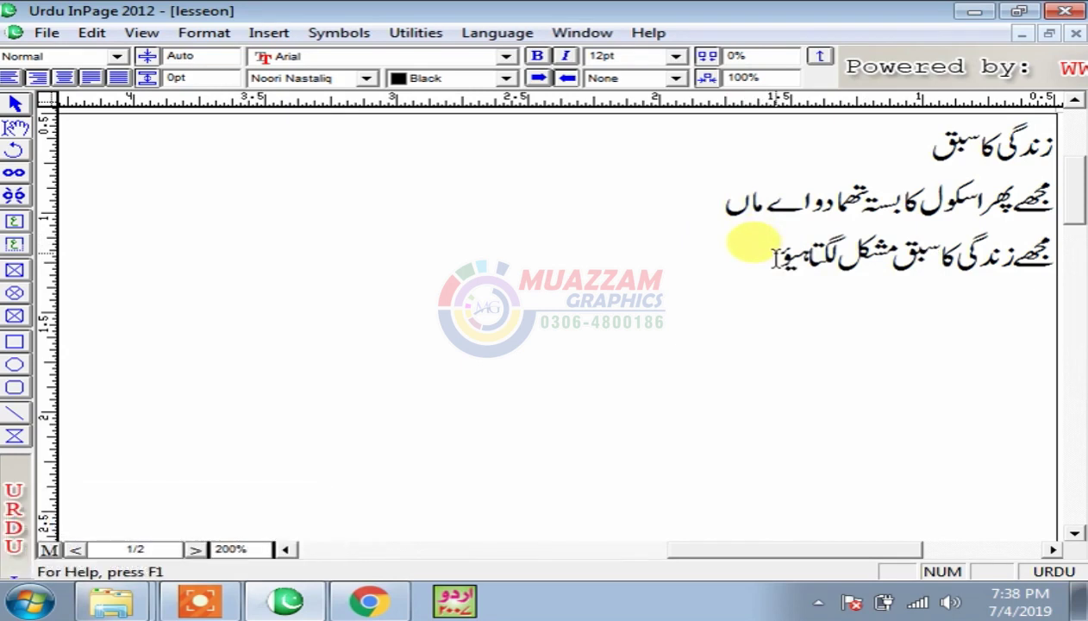
key(BackSpace)
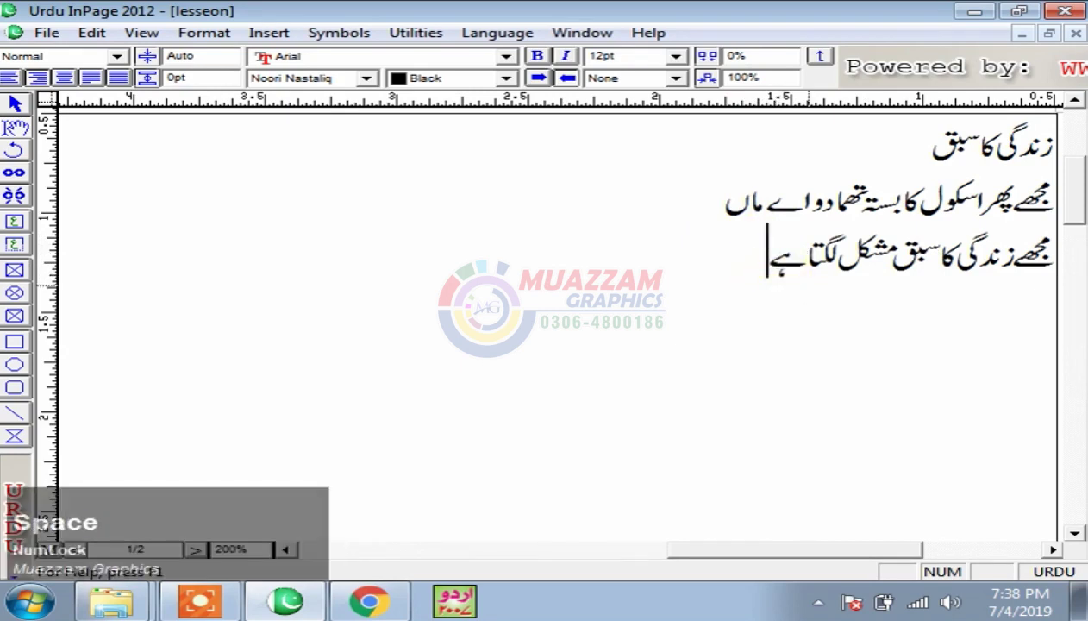
click(743, 262)
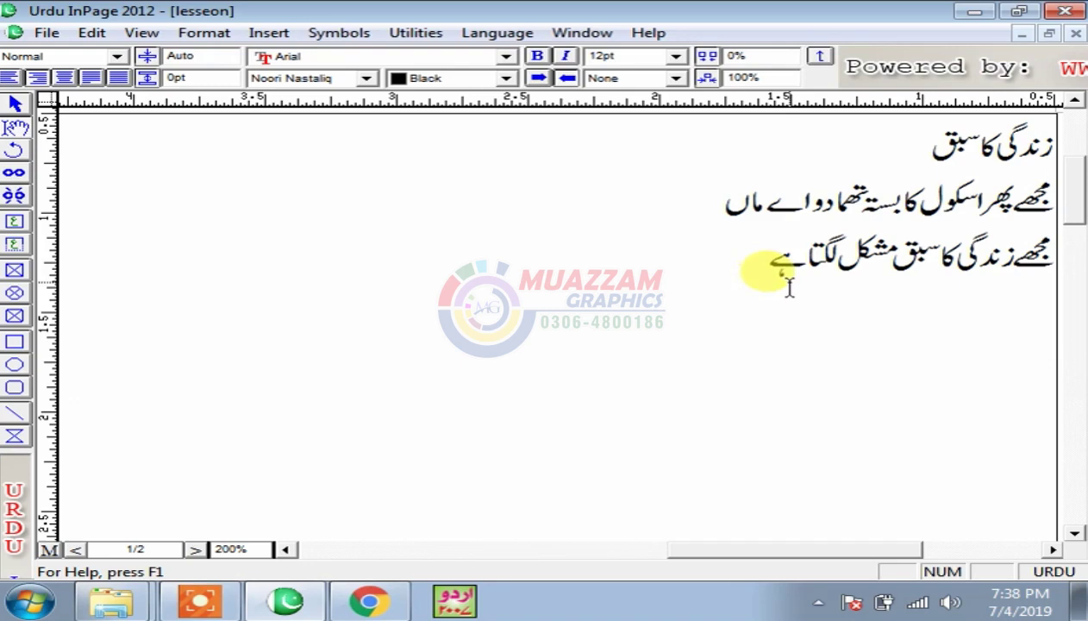
click(44, 33)
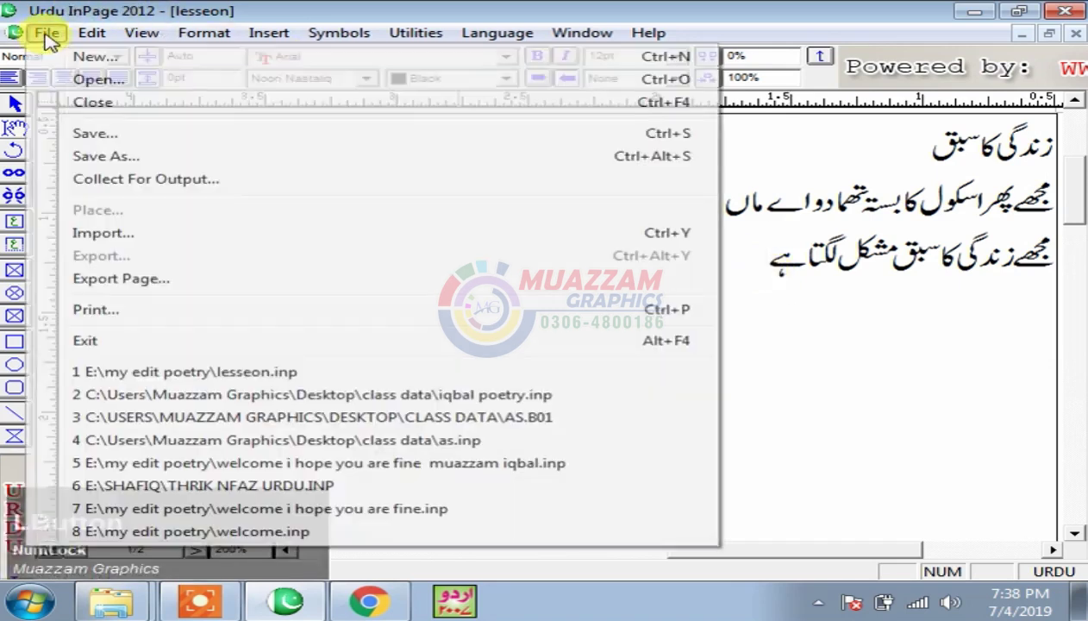
click(125, 136)
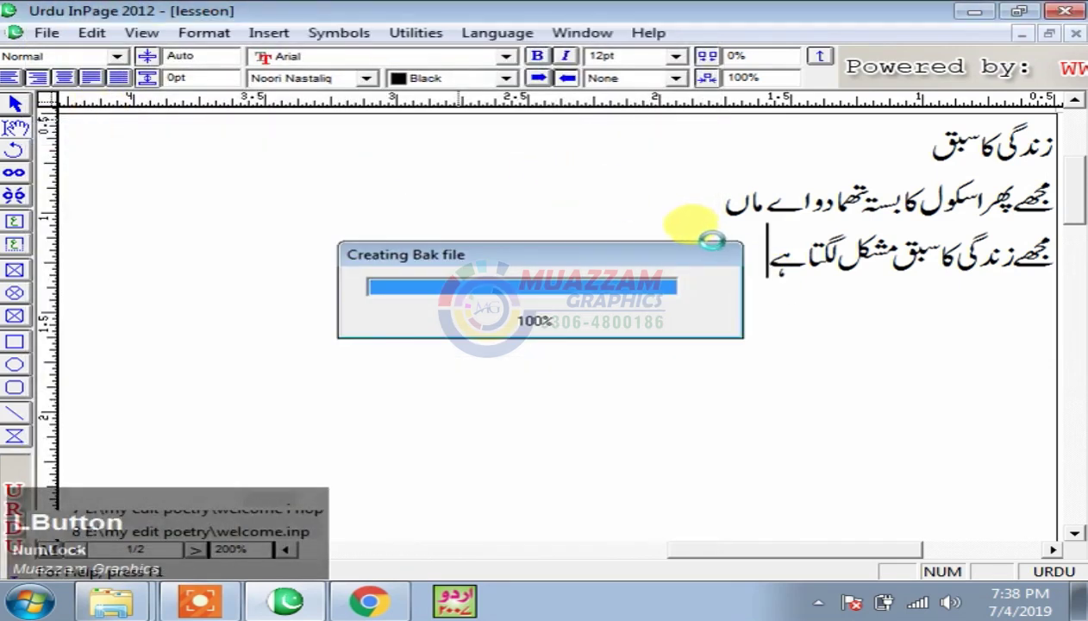
Review the Autosave interval and the number of maintained previous versions in the Application Preferences without changing them.
double_click(12, 473)
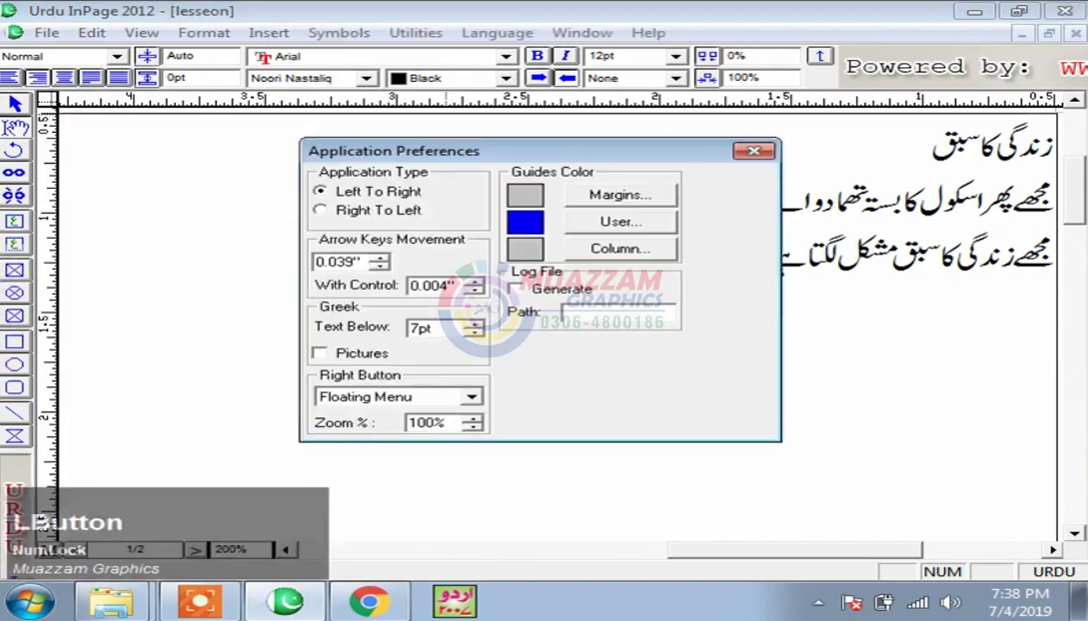
click(729, 206)
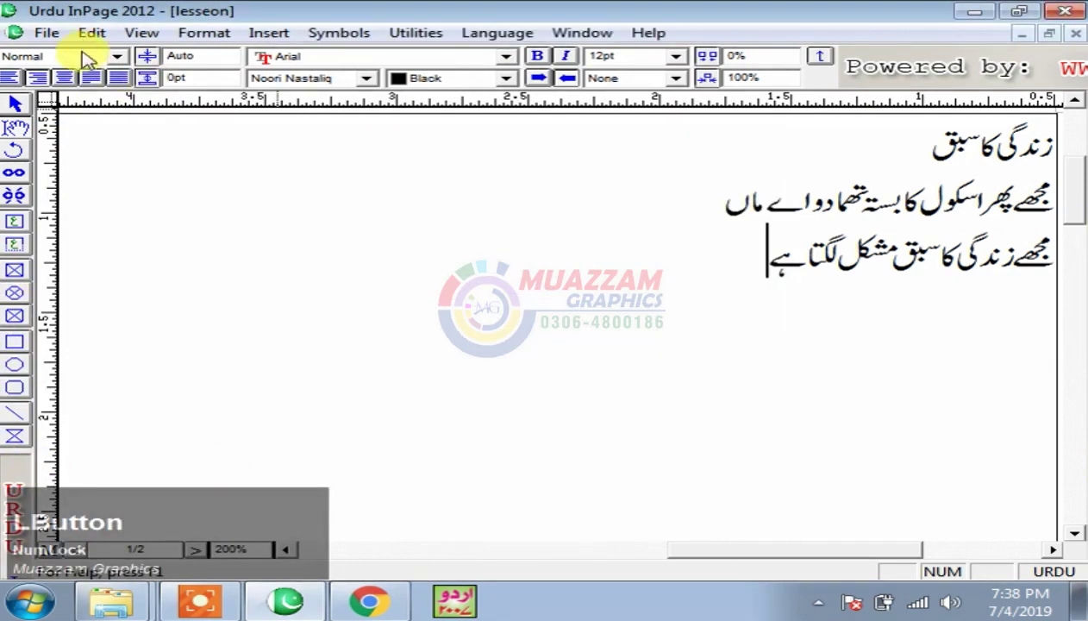
click(92, 33)
mouse_move(259, 432)
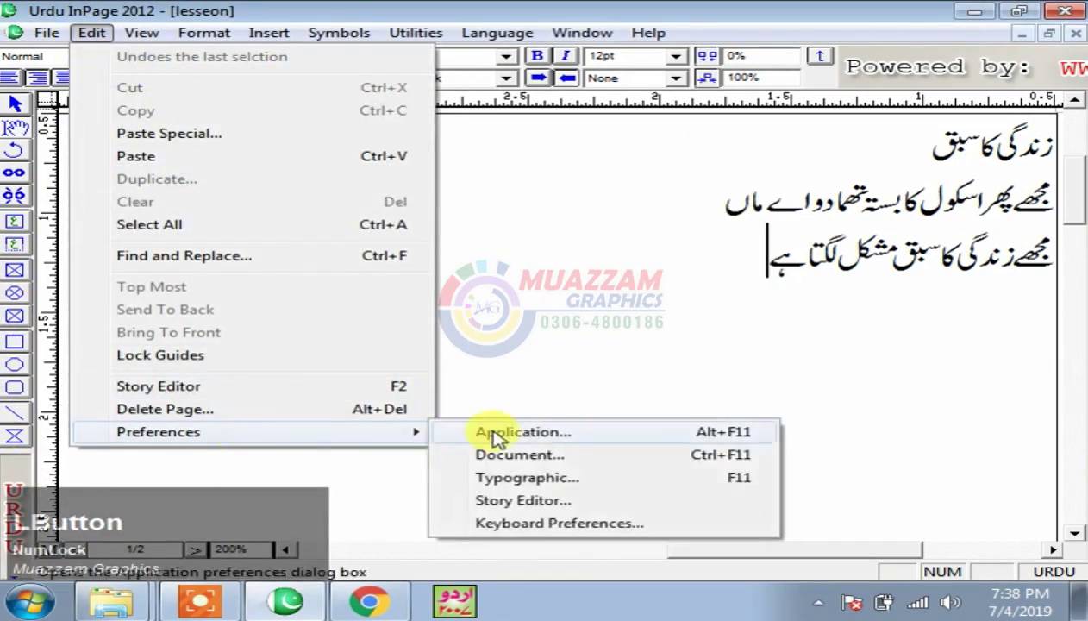
click(556, 437)
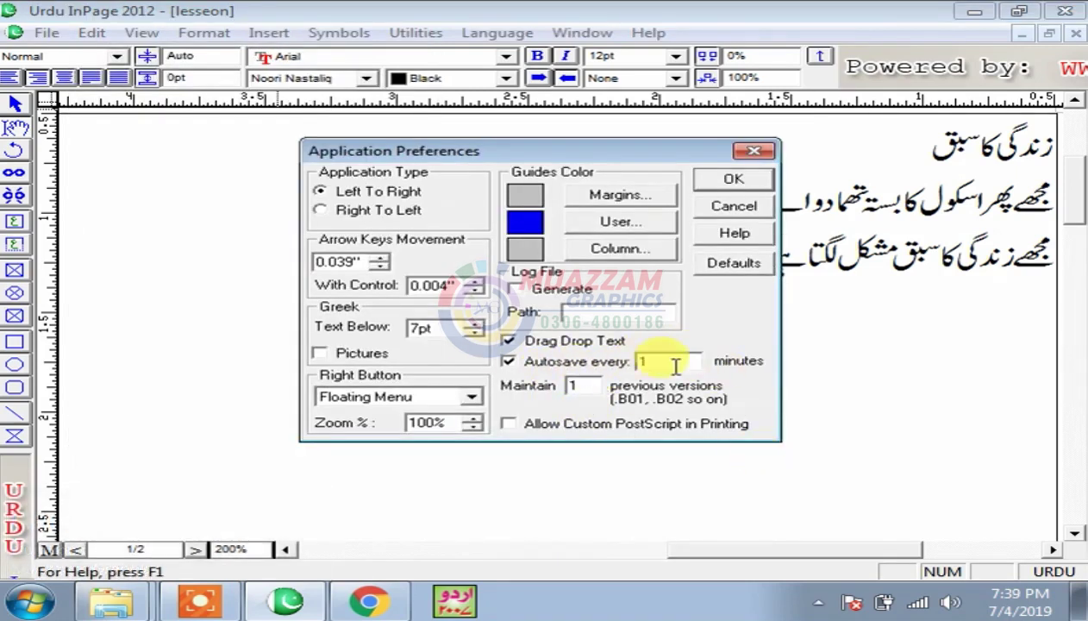
drag(591, 387, 532, 391)
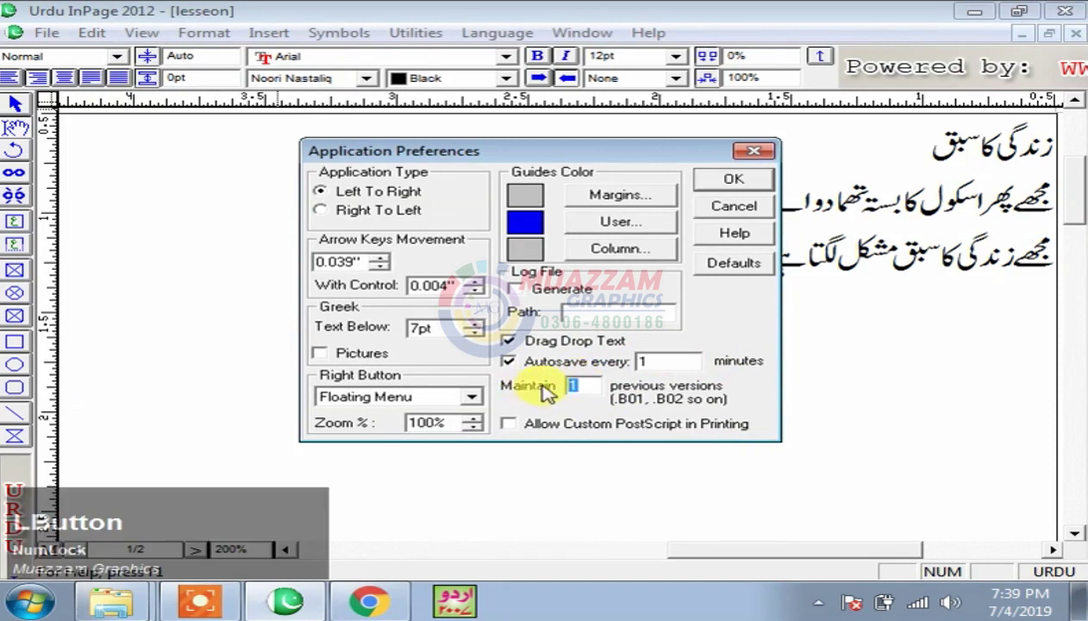
click(735, 207)
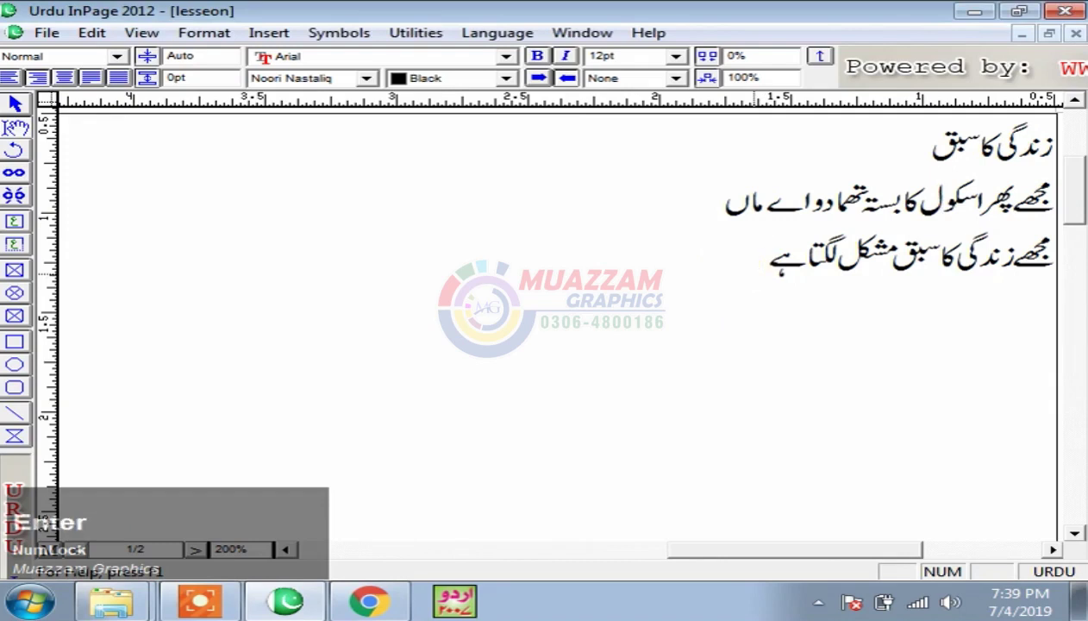
Close the crashed program and start InPage again.
key(Up)
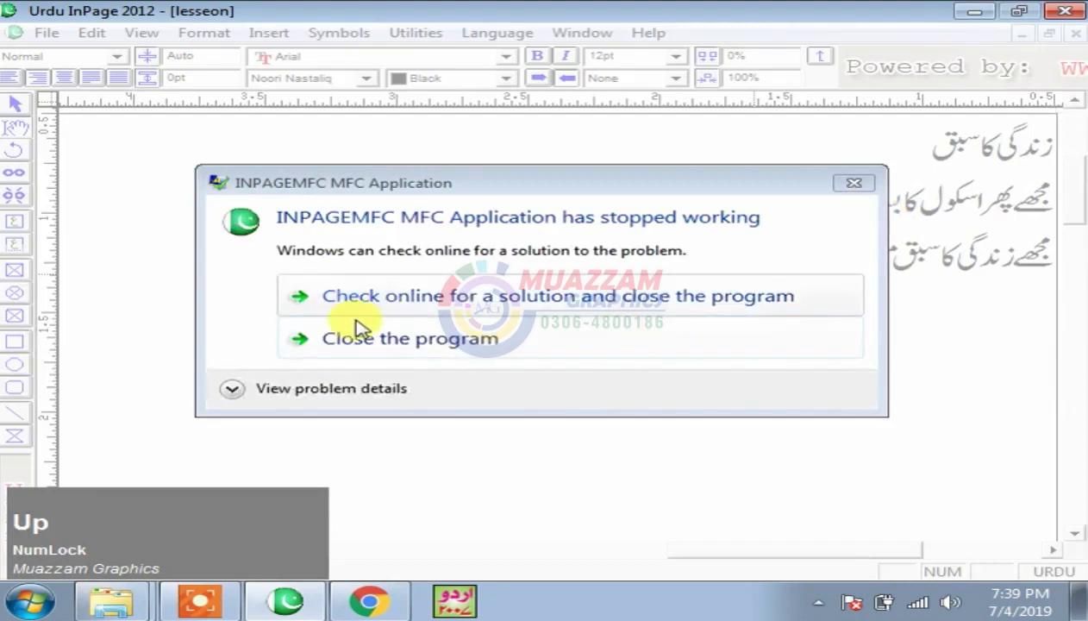
click(448, 343)
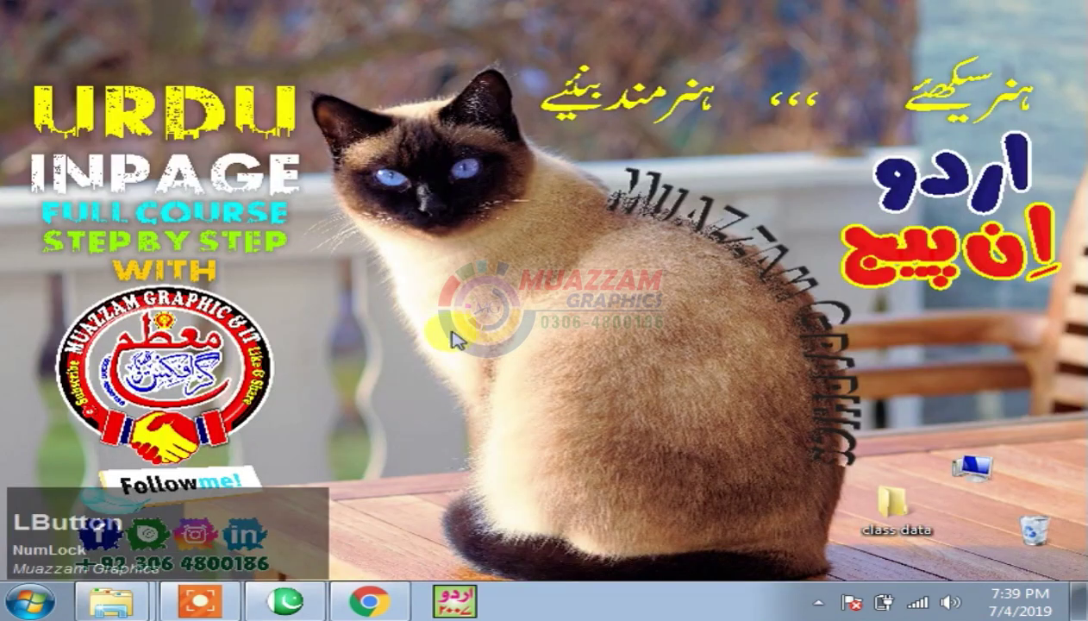
click(287, 603)
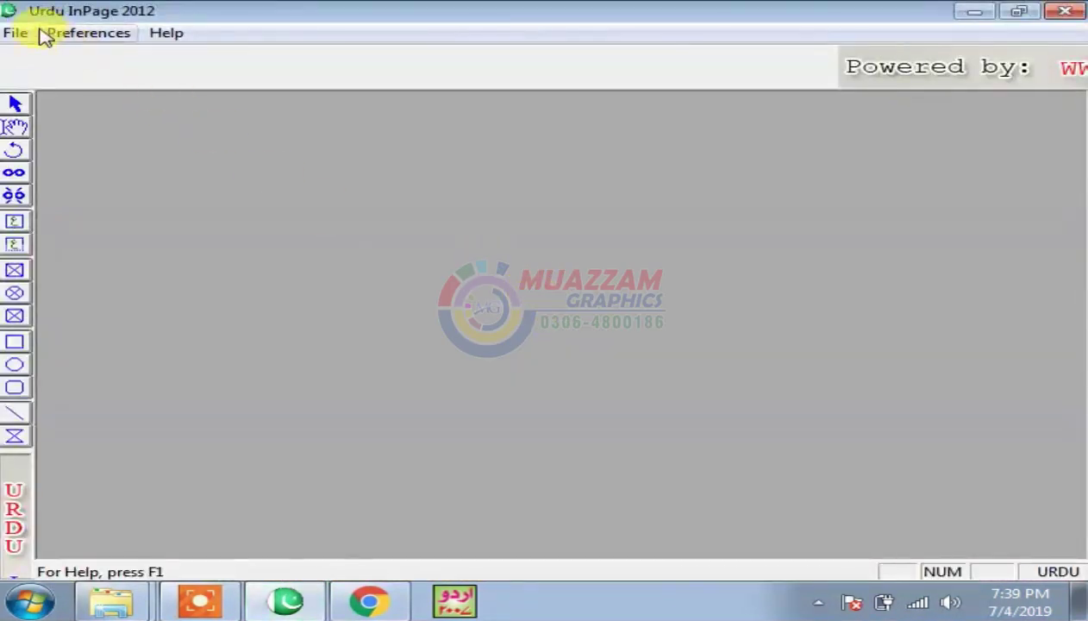
Open the lesseon document from the my edit poetry folder.
click(17, 33)
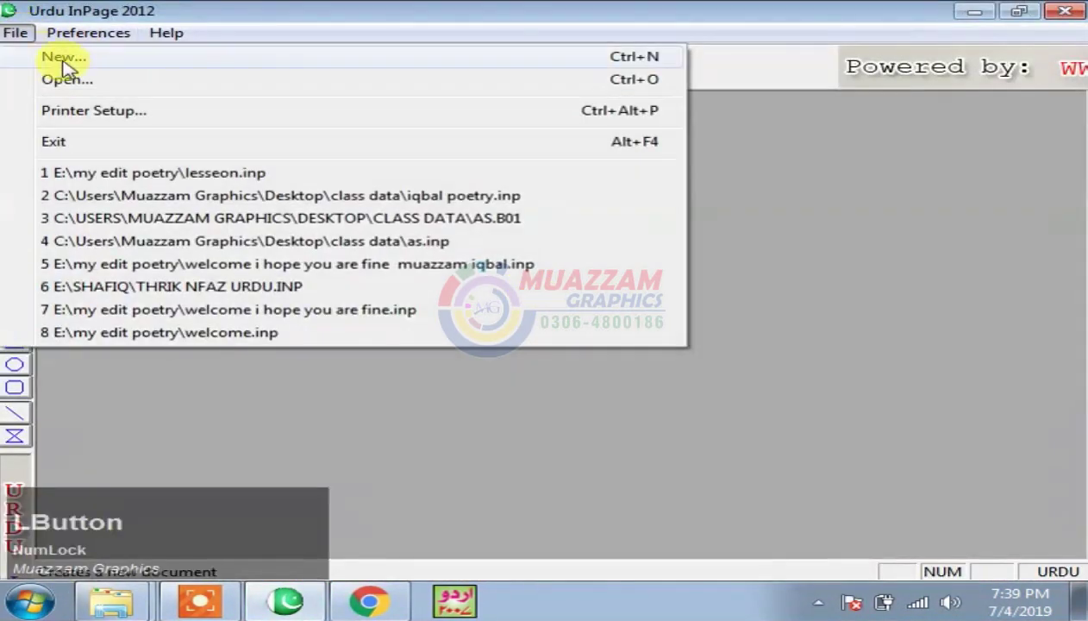
click(121, 79)
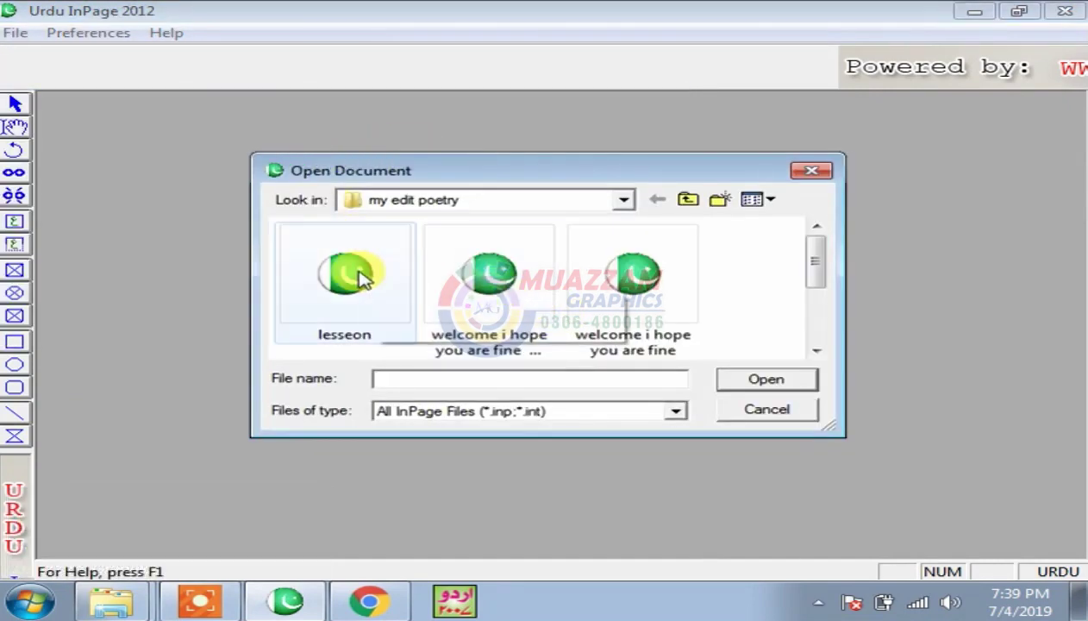
click(358, 274)
drag(817, 286, 772, 251)
double_click(388, 292)
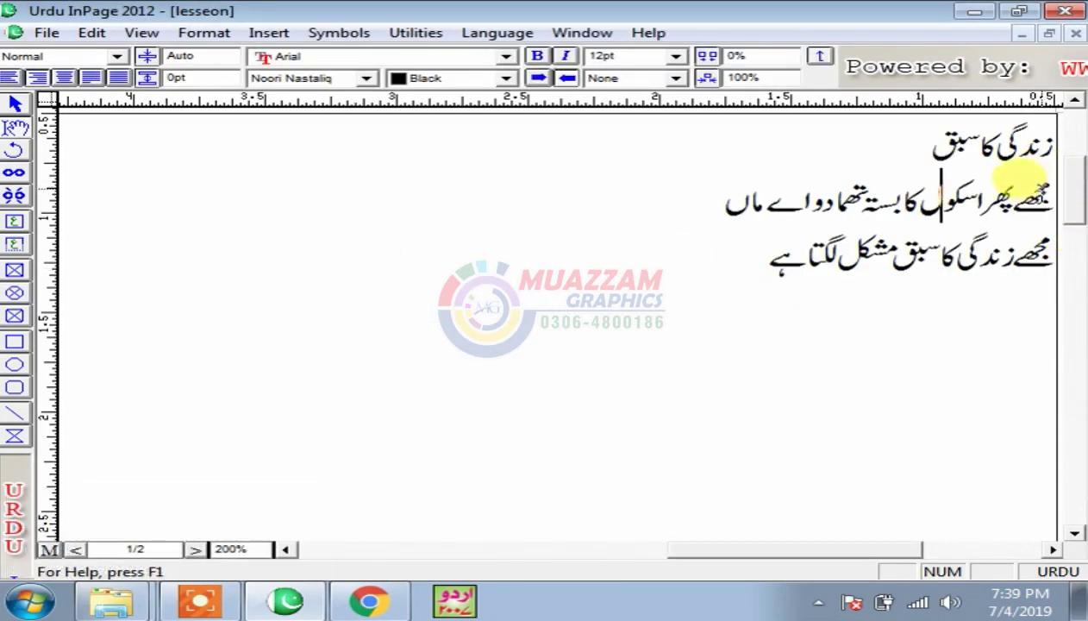
Duplicate the two verse lines below the originals, leaving an empty line between them, and close the document.
click(755, 276)
drag(751, 274, 1061, 196)
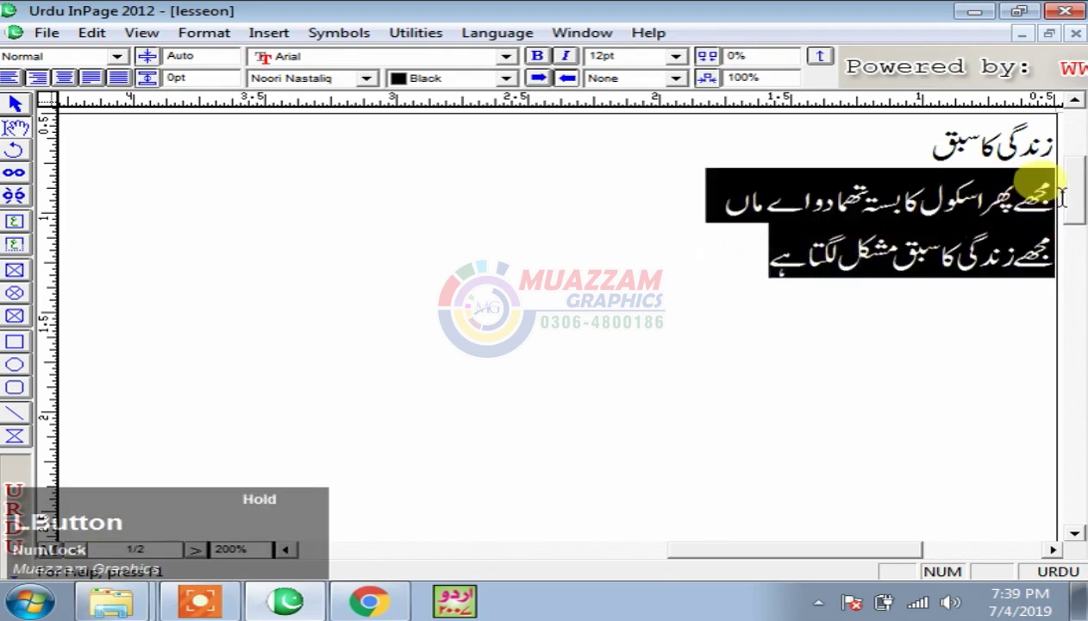
click(750, 280)
key(Return)
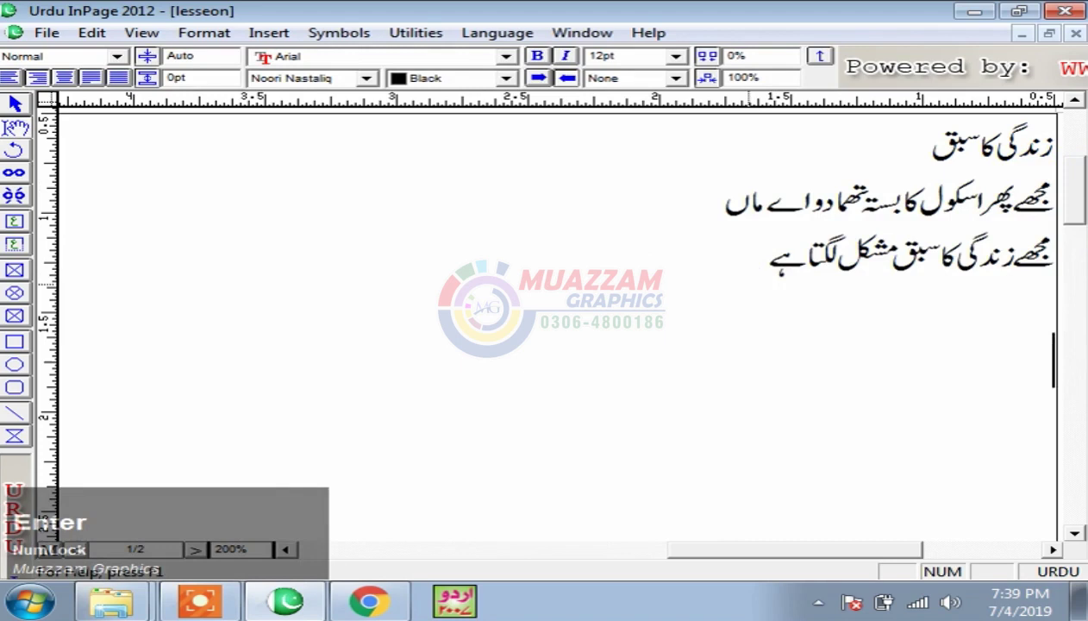
text(مجھے پھر اسکول کا بستہ تھما دو اے ماں مجھے زندگی کا سبق مشکل لگتا ہے)
click(735, 416)
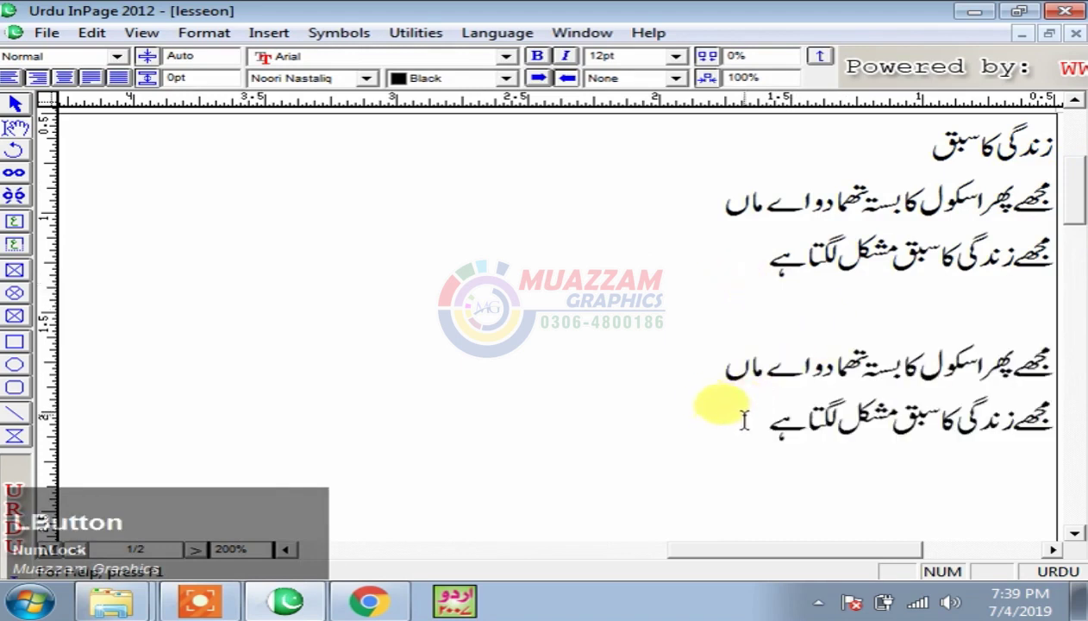
click(1073, 35)
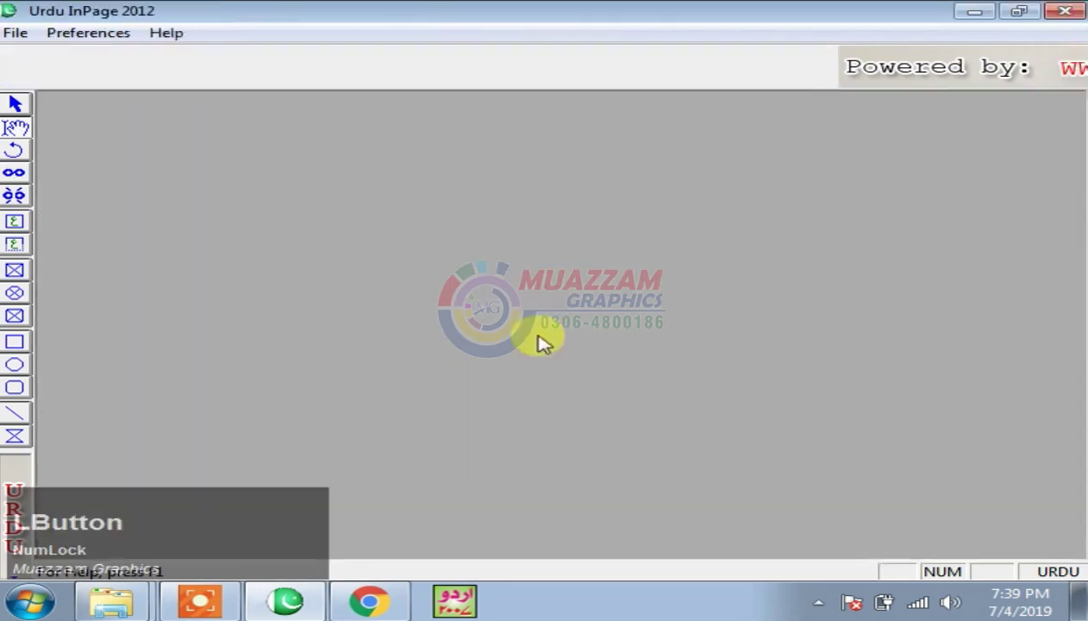
Switch to a new File Explorer window showing the computer's drives.
click(125, 601)
click(126, 557)
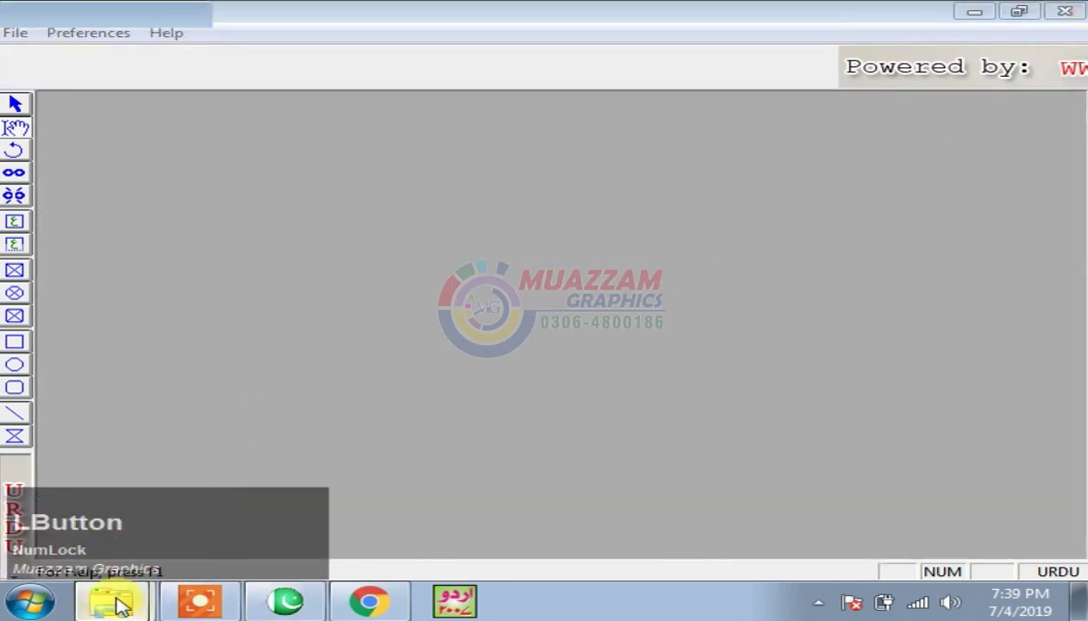
key(super+e)
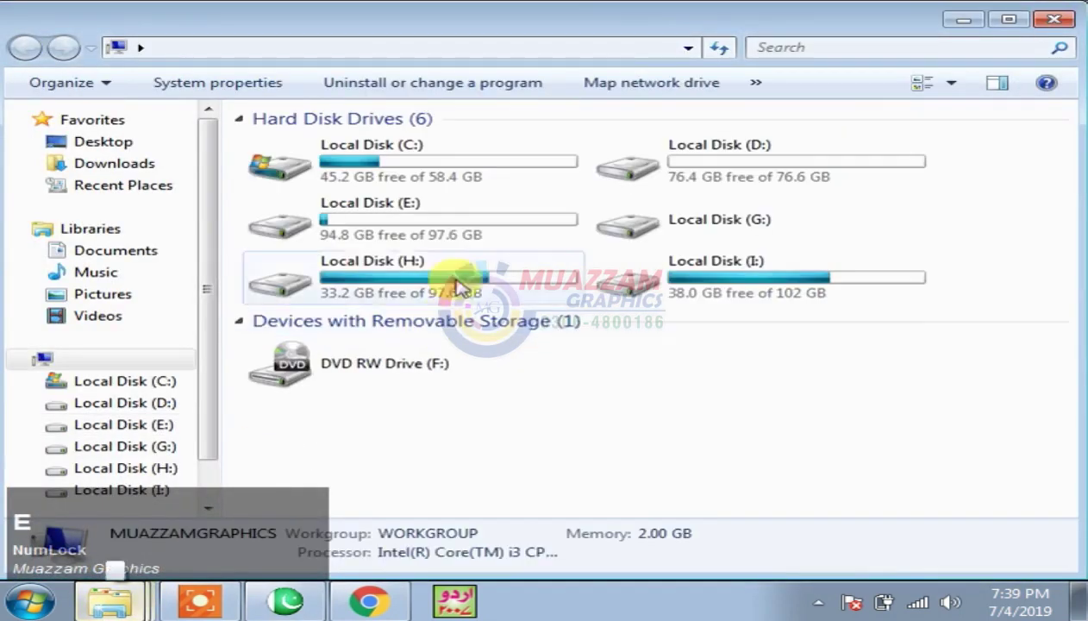
click(753, 177)
double_click(753, 177)
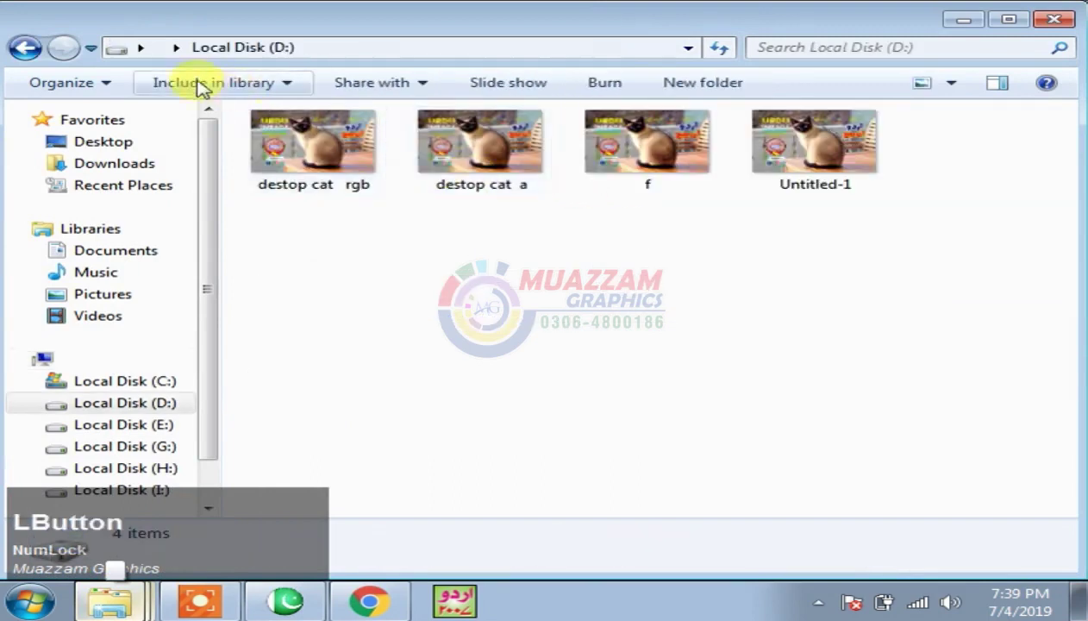
click(26, 48)
Browse to the my edit poetry folder on Local Disk (E:) and select the lesseon InPage document.
double_click(364, 223)
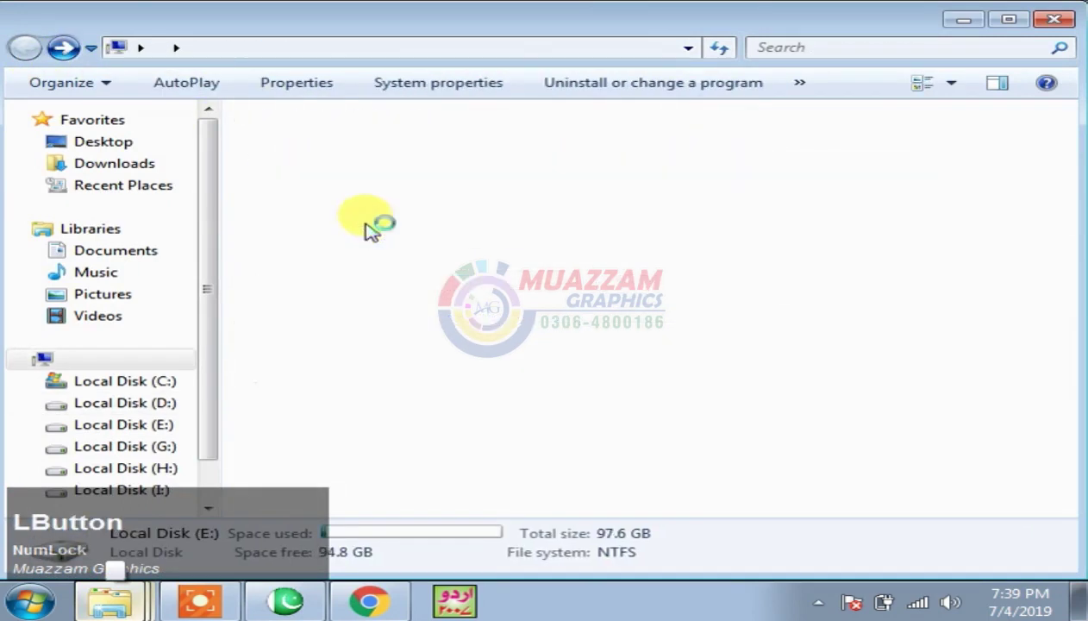
click(345, 182)
double_click(345, 182)
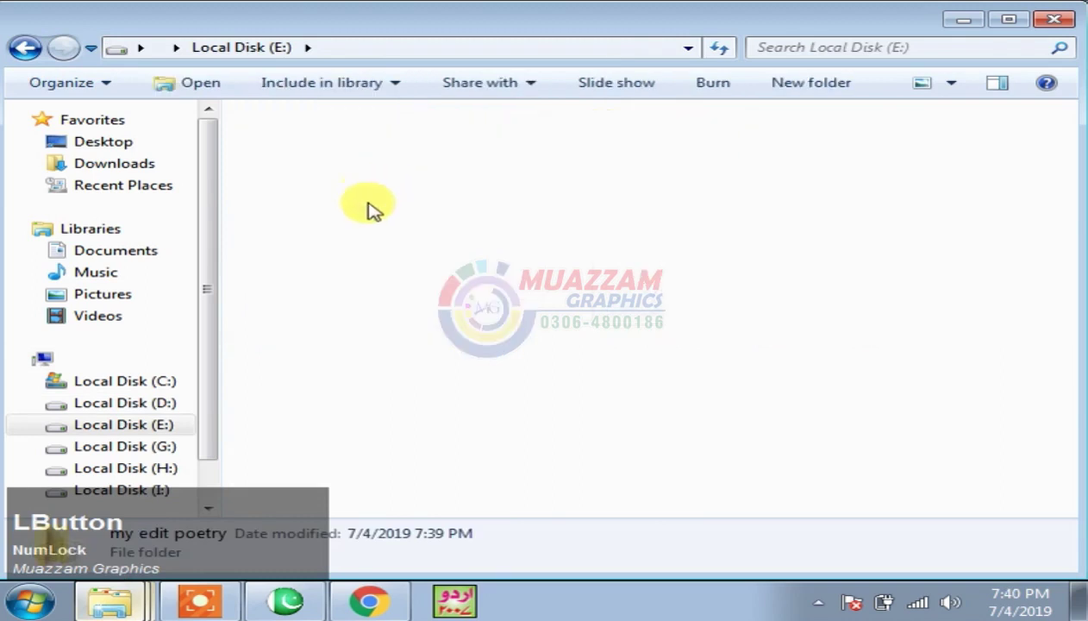
drag(1061, 165, 1066, 292)
click(797, 183)
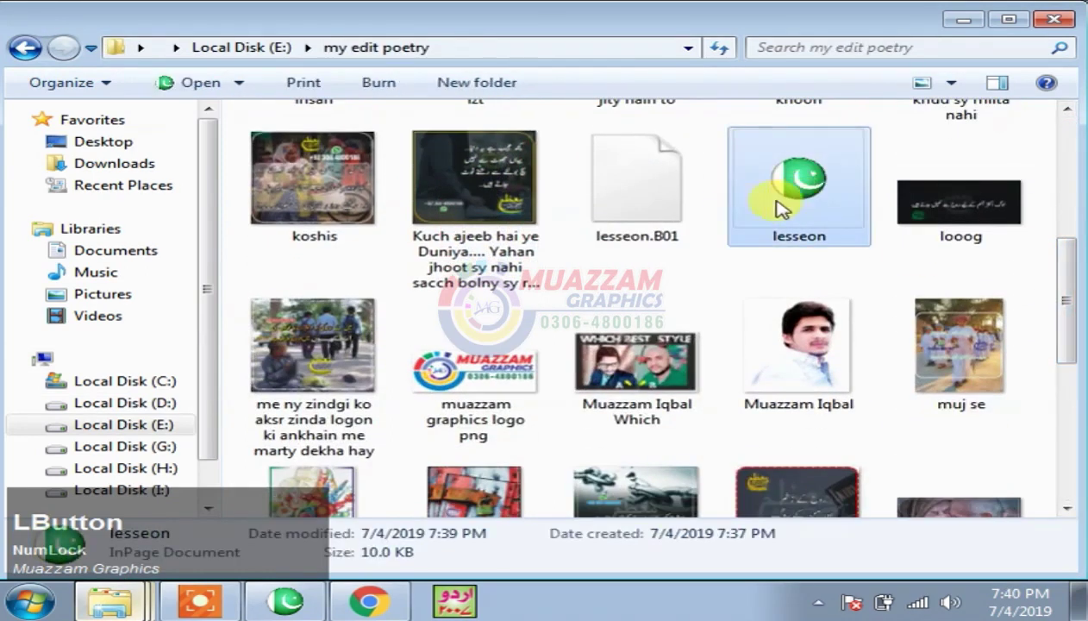
Open the backup file lesseon.B01 from the my edit poetry folder in InPage to view its text, and close the document.
click(677, 222)
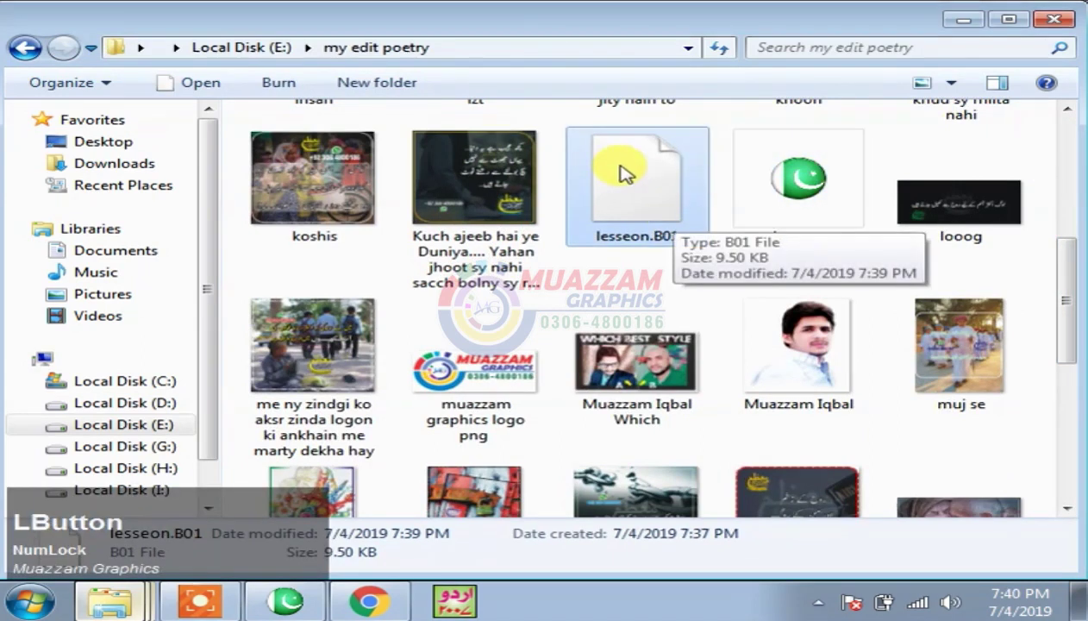
click(800, 183)
click(664, 191)
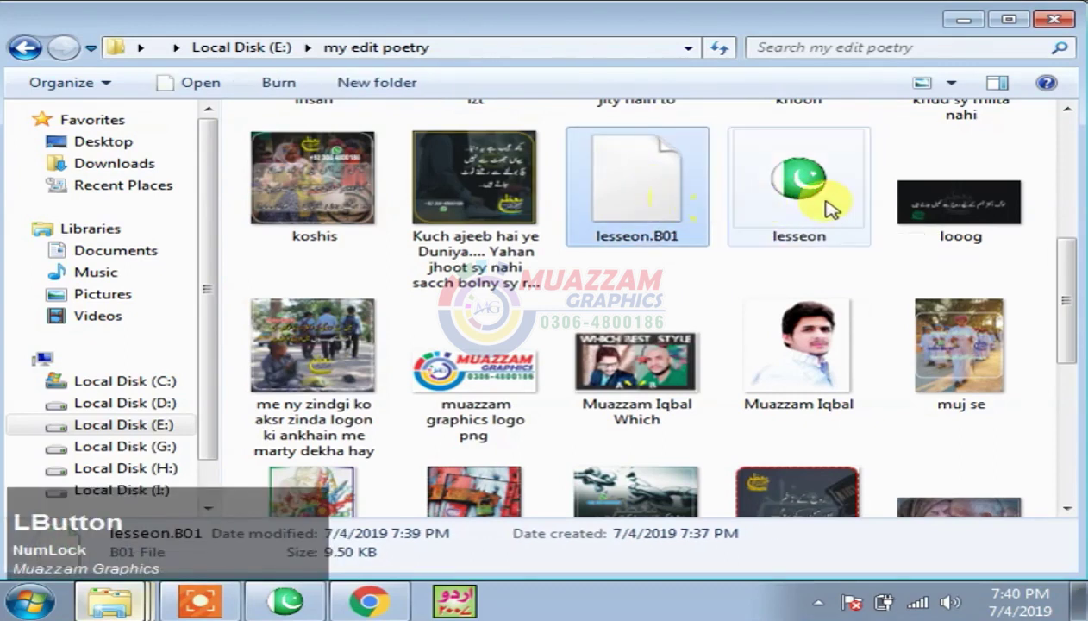
drag(650, 212, 470, 344)
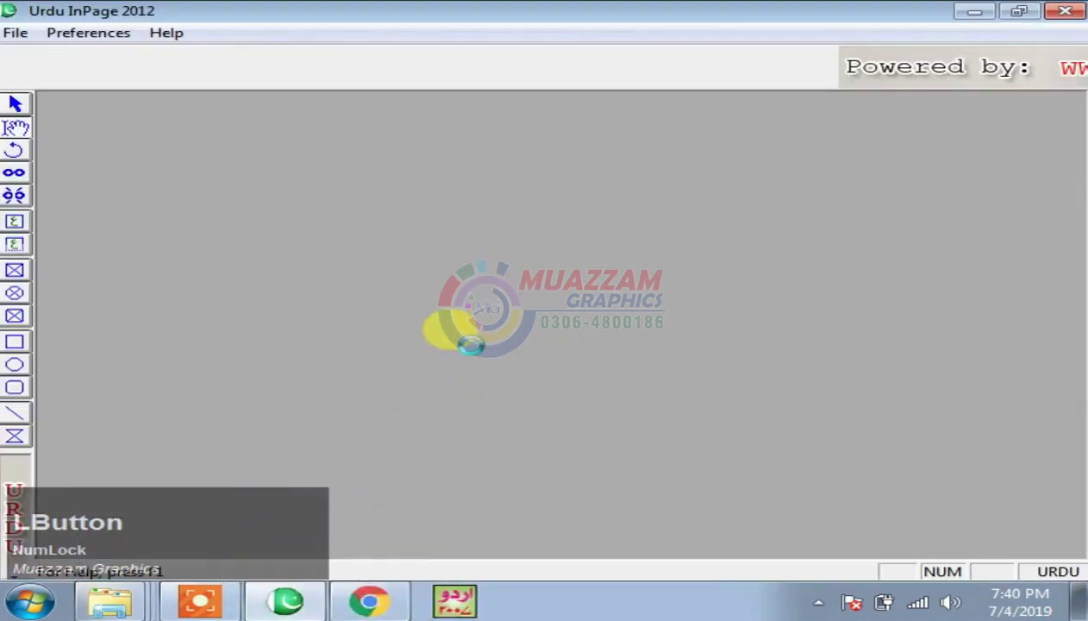
click(1075, 33)
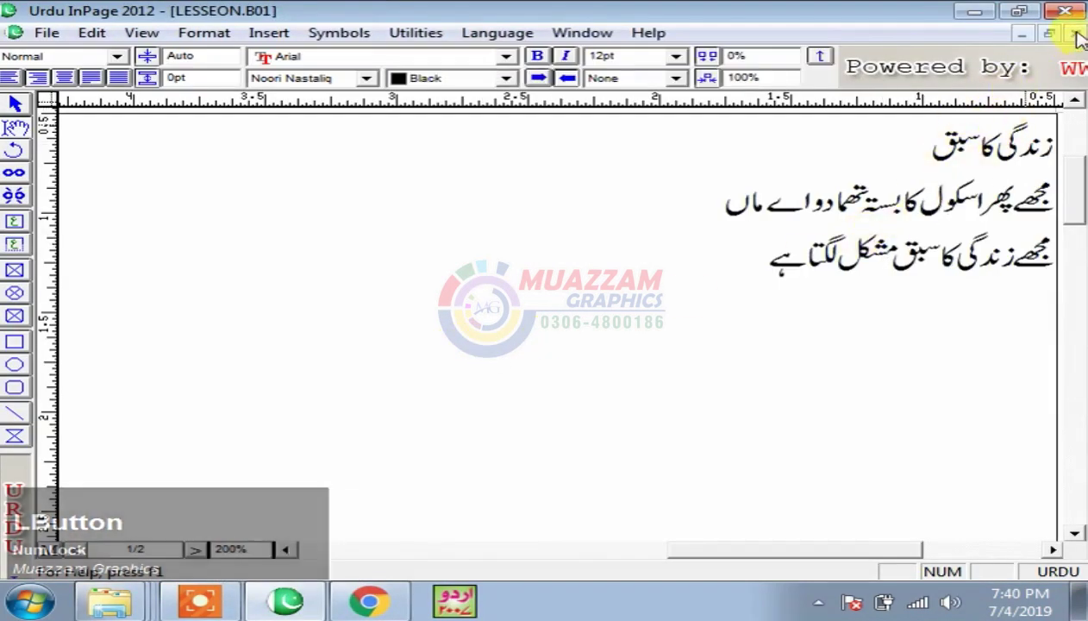
click(978, 12)
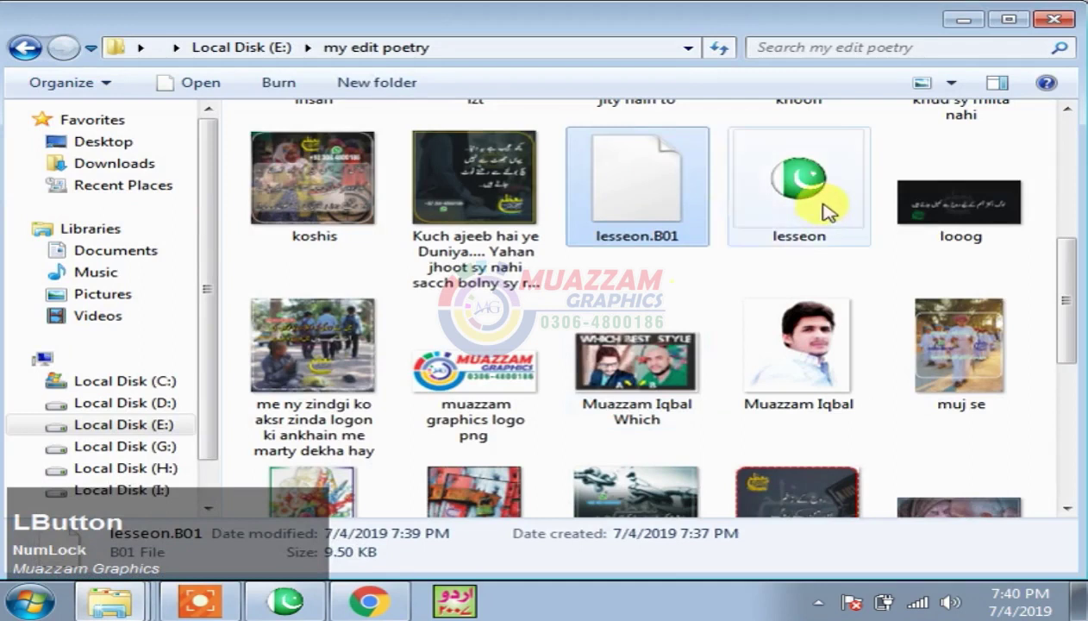
Reopen the lesseon.B01 backup from the folder and close it again.
click(788, 192)
click(636, 191)
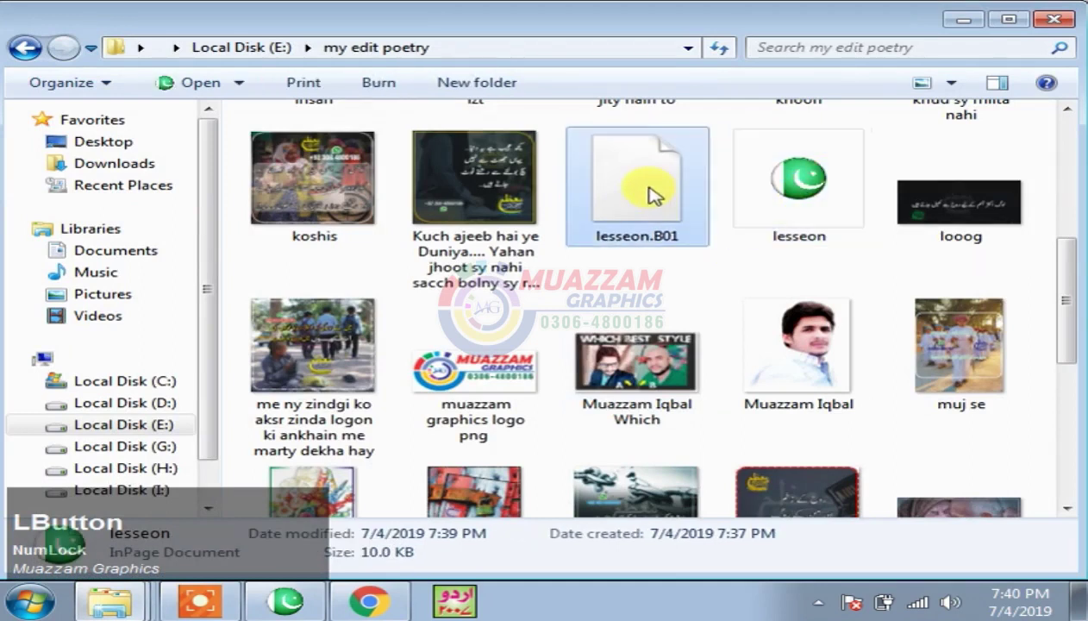
drag(651, 220, 483, 369)
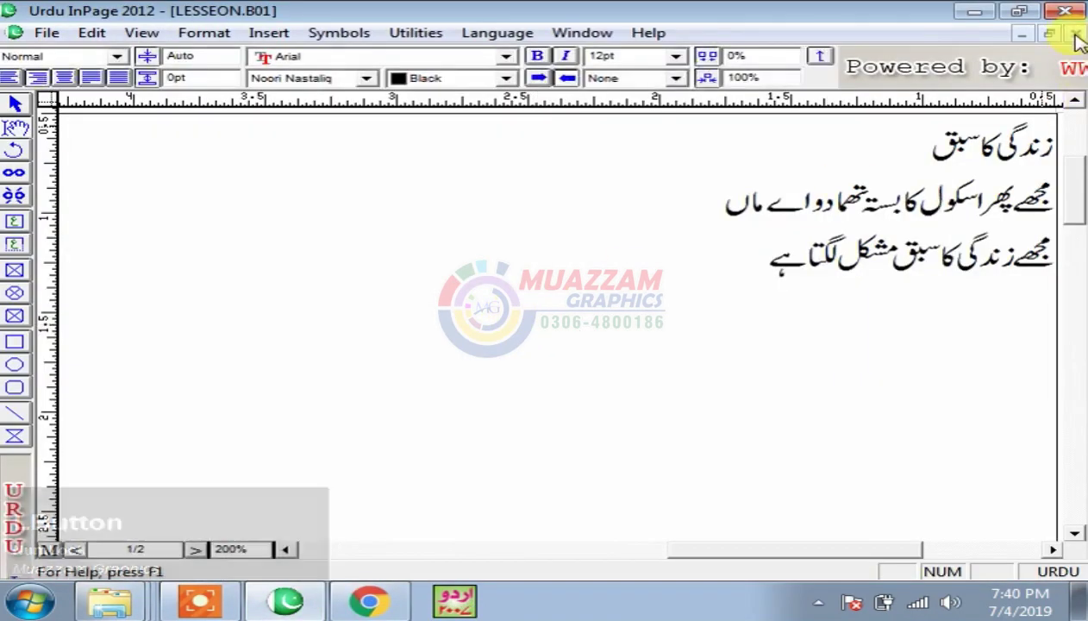
click(1075, 34)
click(286, 600)
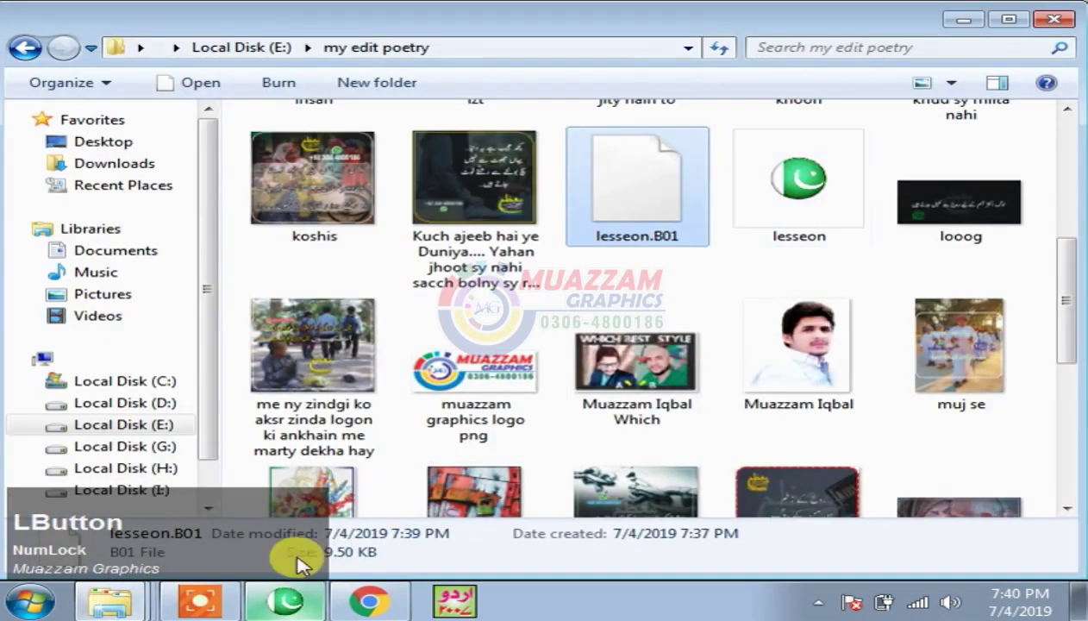
Open the backup lesseon.B01 in InPage and save it as an InPage file named "LESSEON again" in the class data folder.
click(800, 209)
drag(637, 182, 554, 306)
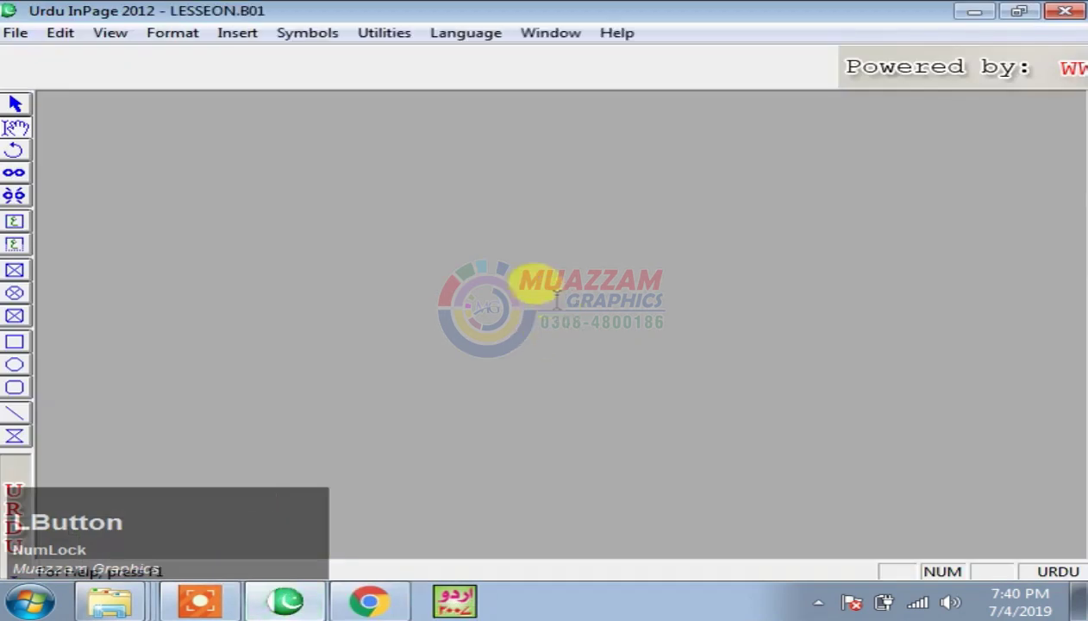
click(43, 33)
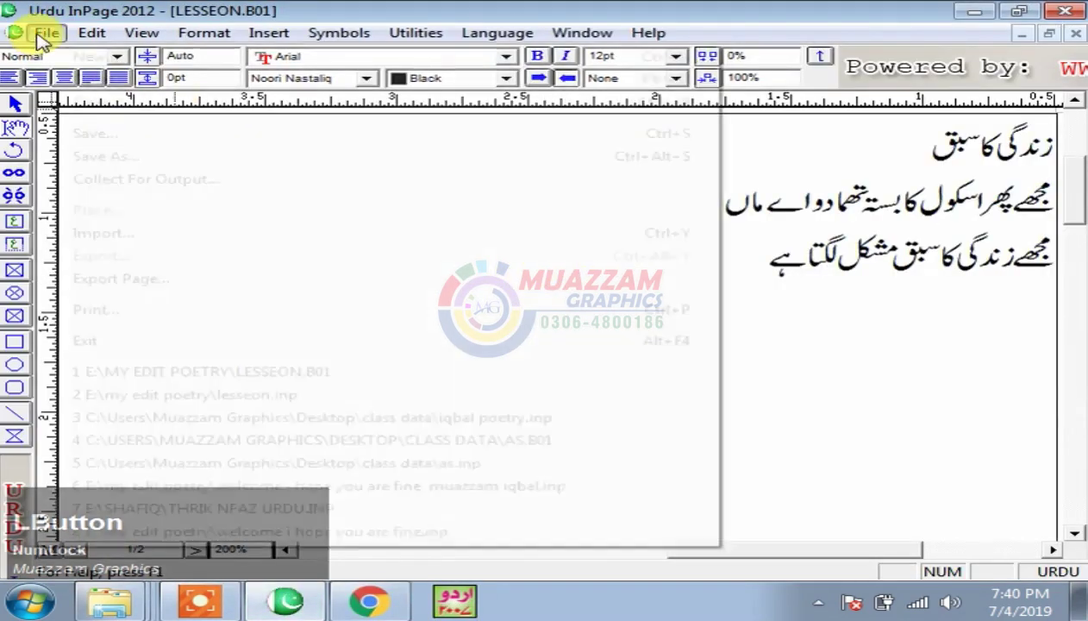
click(83, 154)
click(436, 196)
click(395, 215)
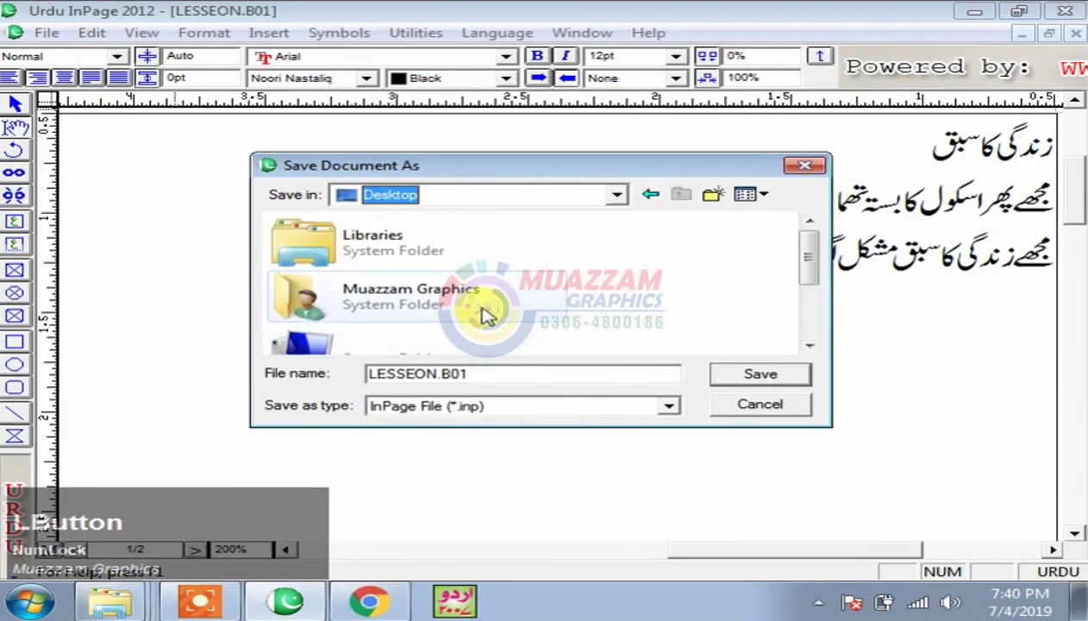
scroll(483, 315, down, 3)
double_click(449, 327)
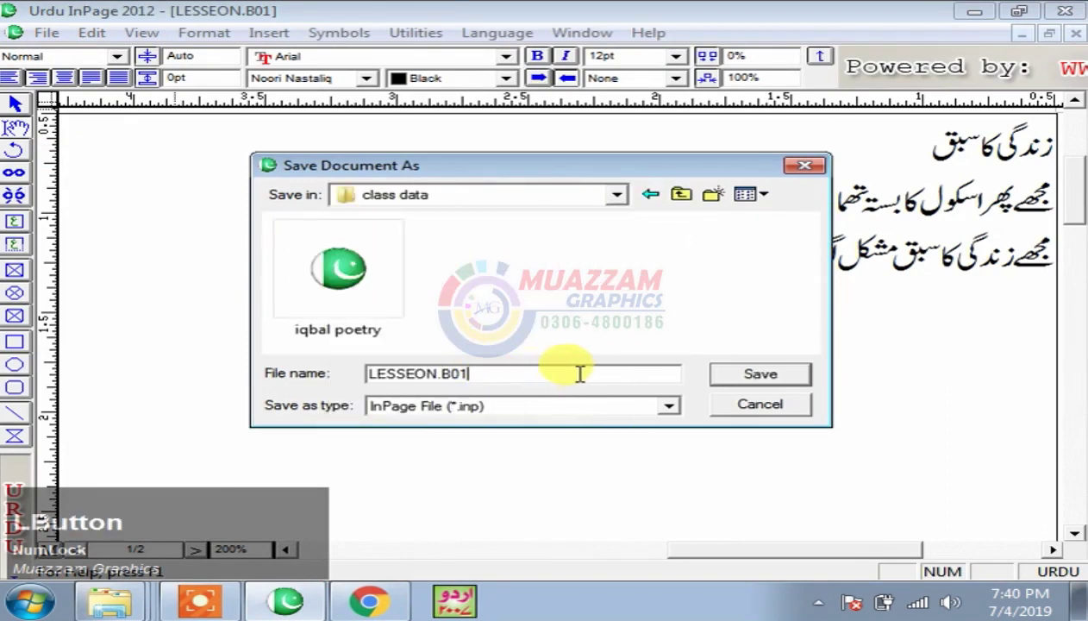
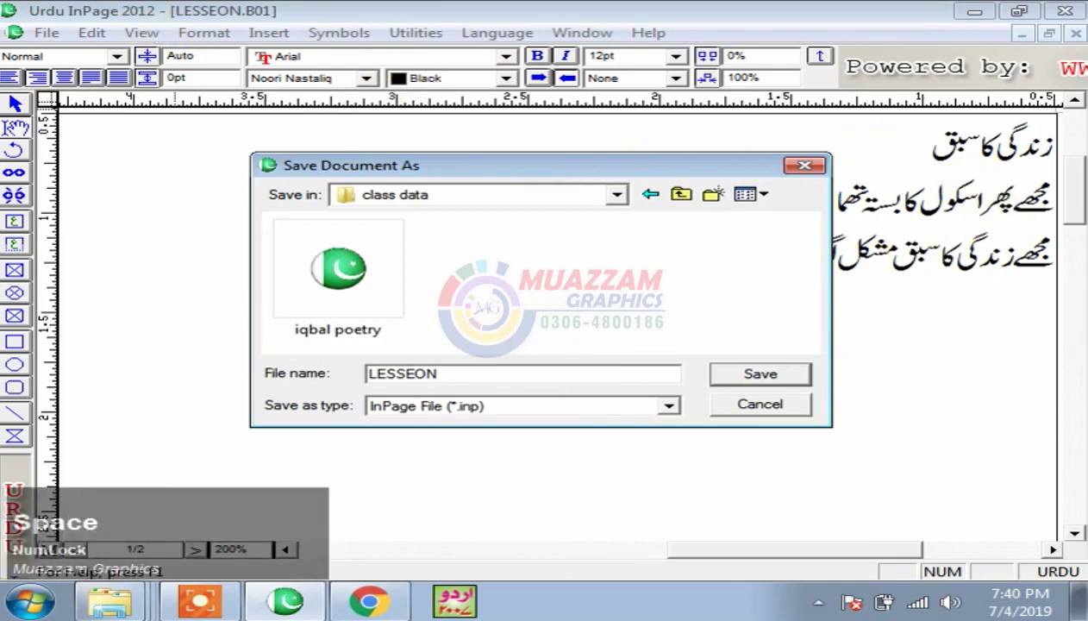
text(aga)
click(775, 375)
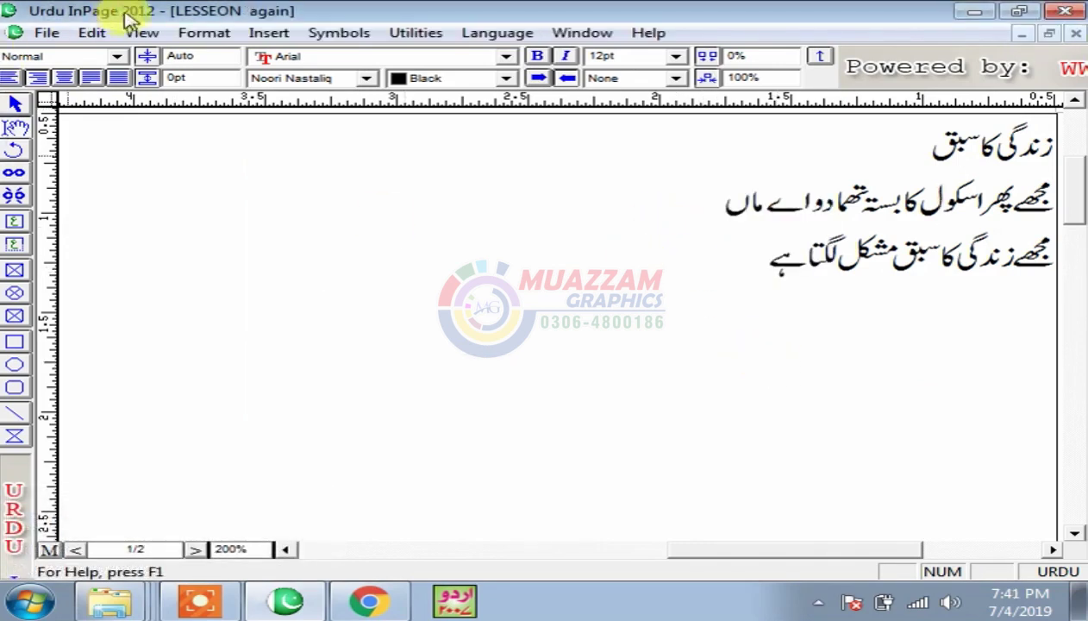
Examine the autosave interval and previous-version settings in the application preferences, and close them without changes.
click(91, 33)
mouse_move(212, 438)
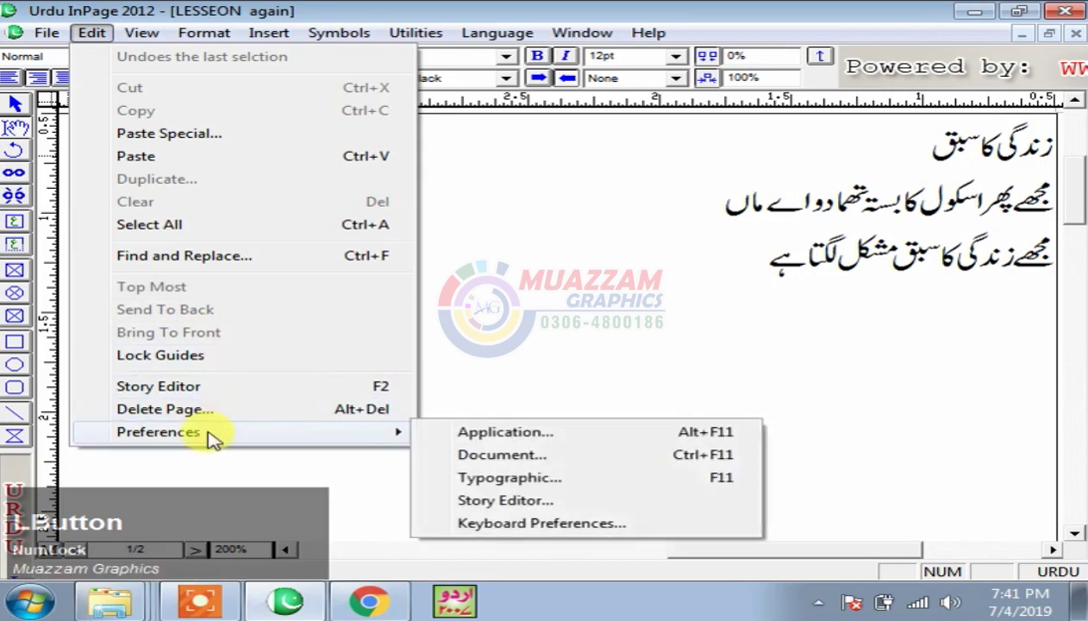
click(559, 441)
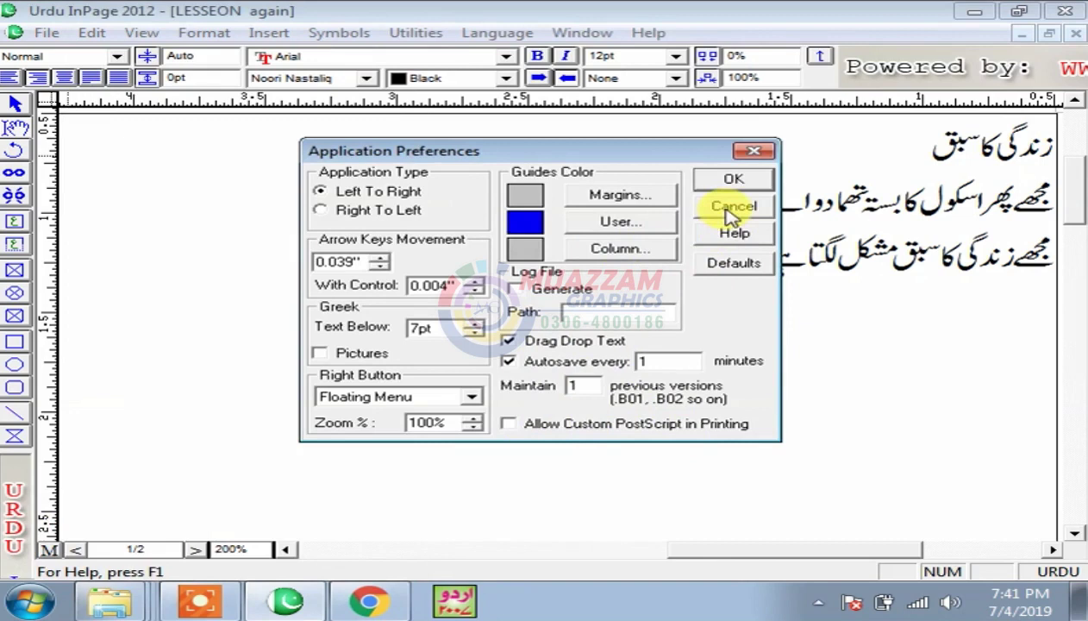
click(731, 209)
Examine the general measurement unit choices in the document preferences, and cancel without changes.
click(91, 32)
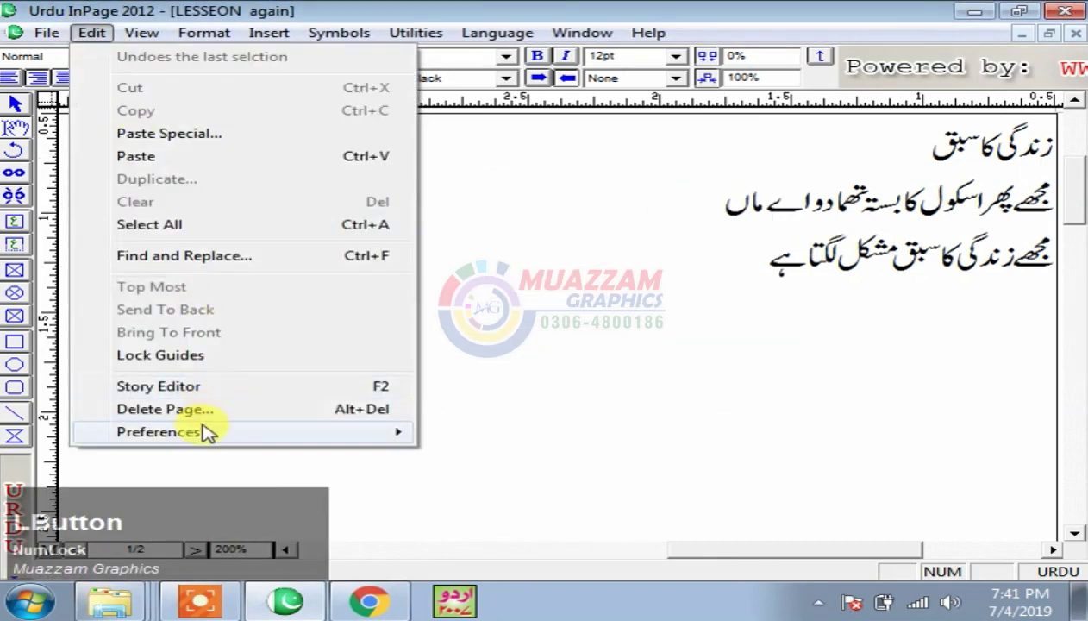
mouse_move(207, 434)
click(541, 454)
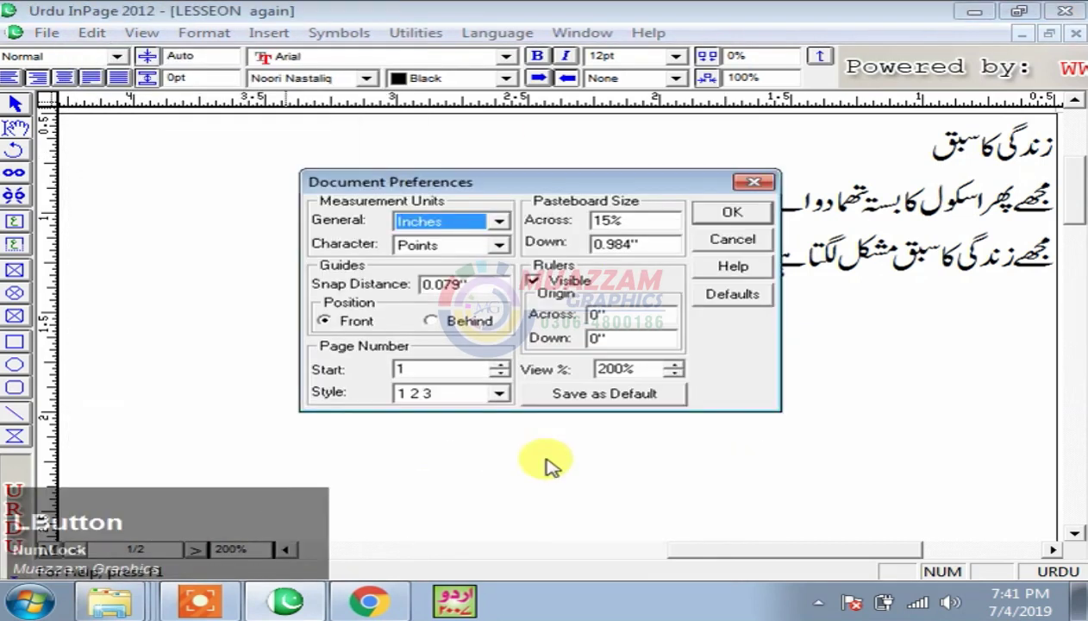
click(499, 223)
click(499, 225)
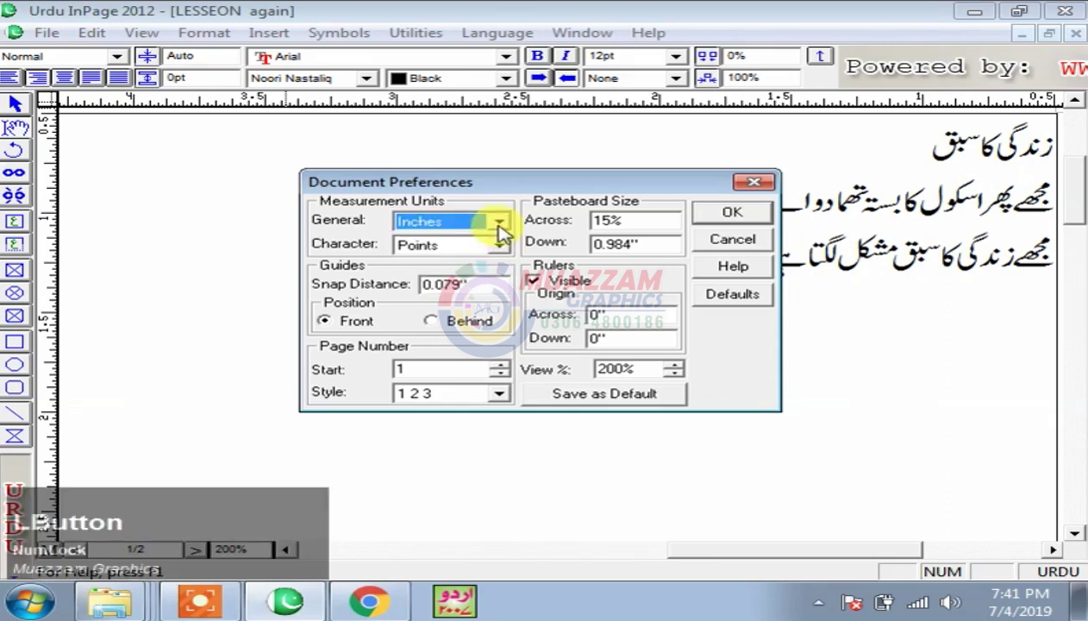
click(747, 240)
Check the width and height of the A4 210x297mm page size in the new document settings, and cancel.
click(47, 33)
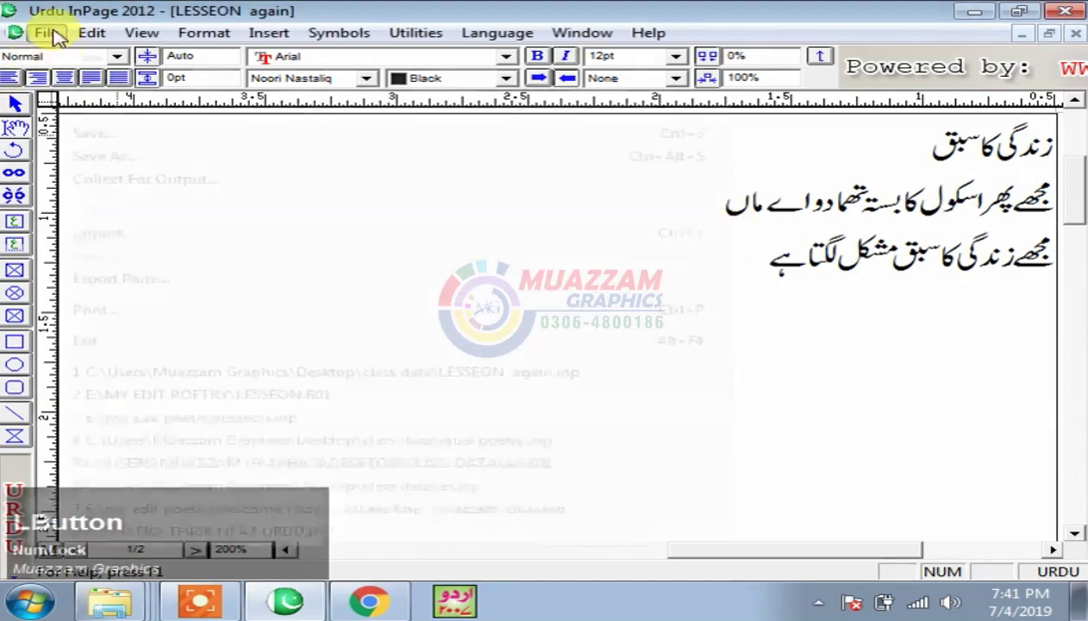
click(130, 56)
click(428, 244)
mouse_move(437, 274)
mouse_down()
mouse_move(434, 294)
mouse_move(433, 276)
mouse_up()
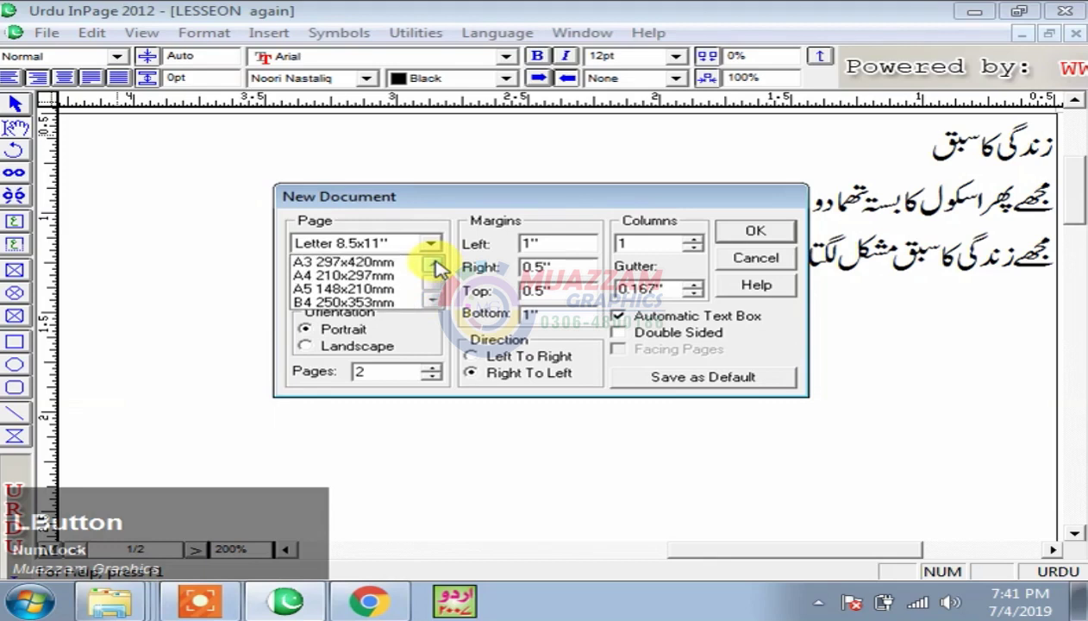
click(387, 276)
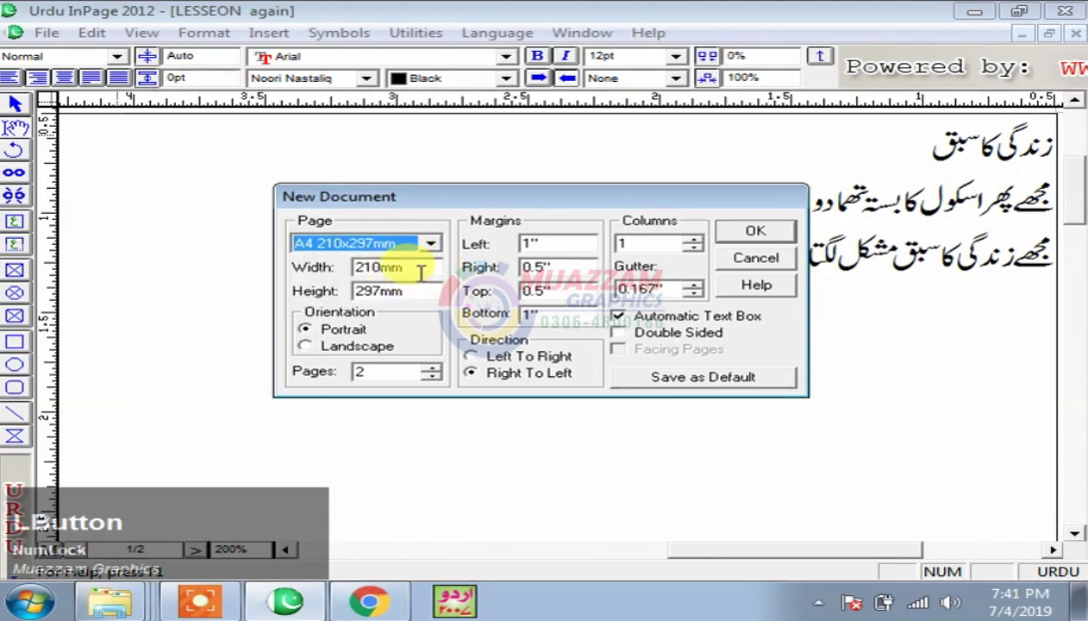
click(748, 260)
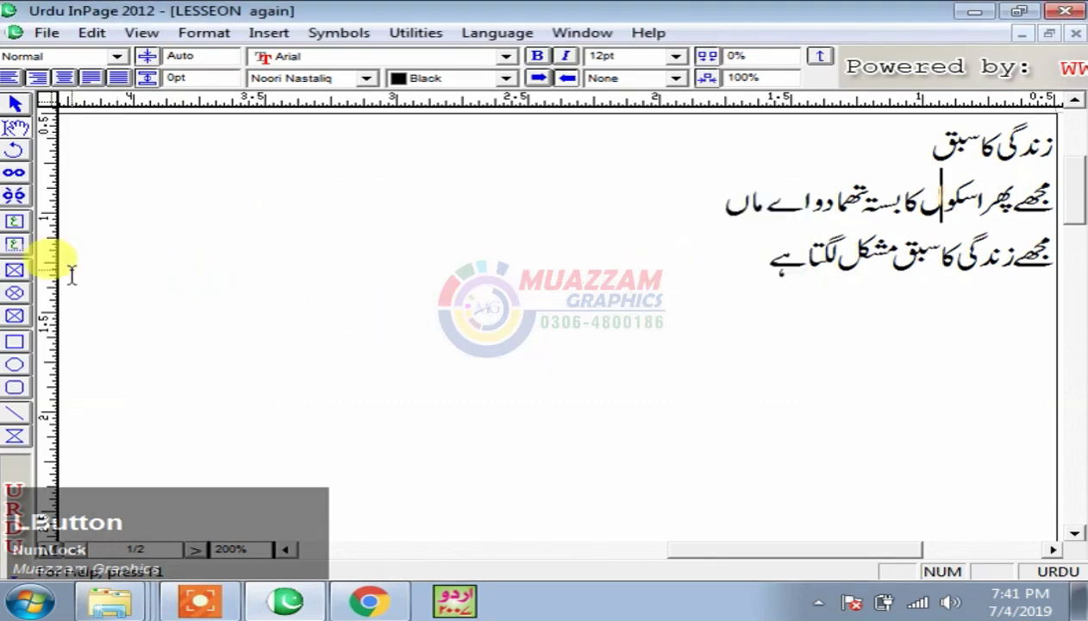
Draw a text box about 0.85 by 0.42 inches in the empty area beside the Urdu verses, and reposition it.
click(14, 229)
drag(349, 249, 573, 333)
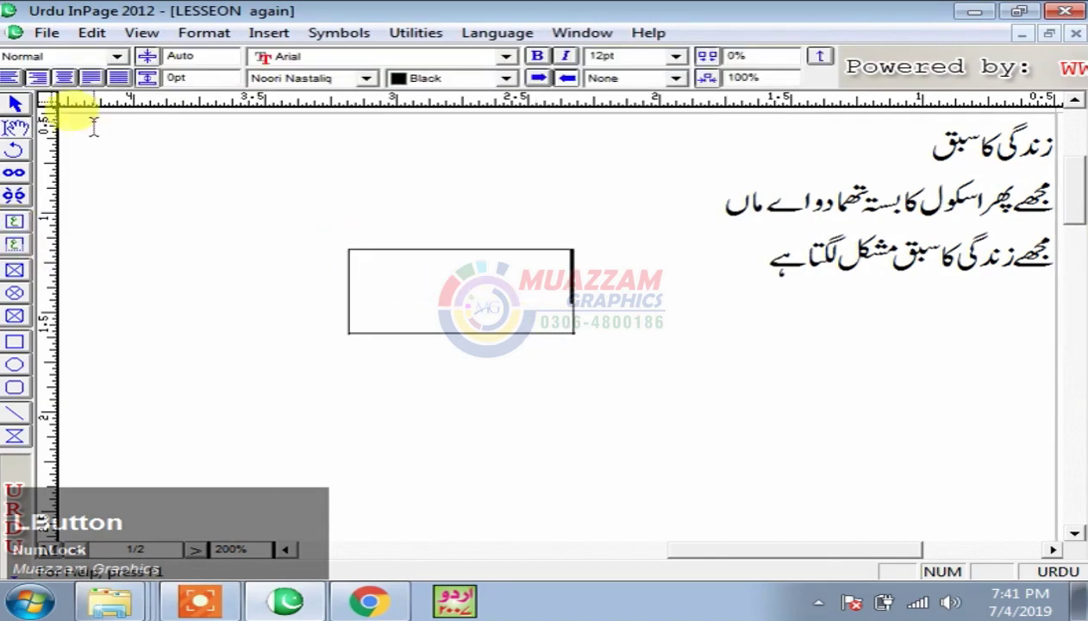
click(10, 107)
click(451, 286)
drag(451, 286, 390, 278)
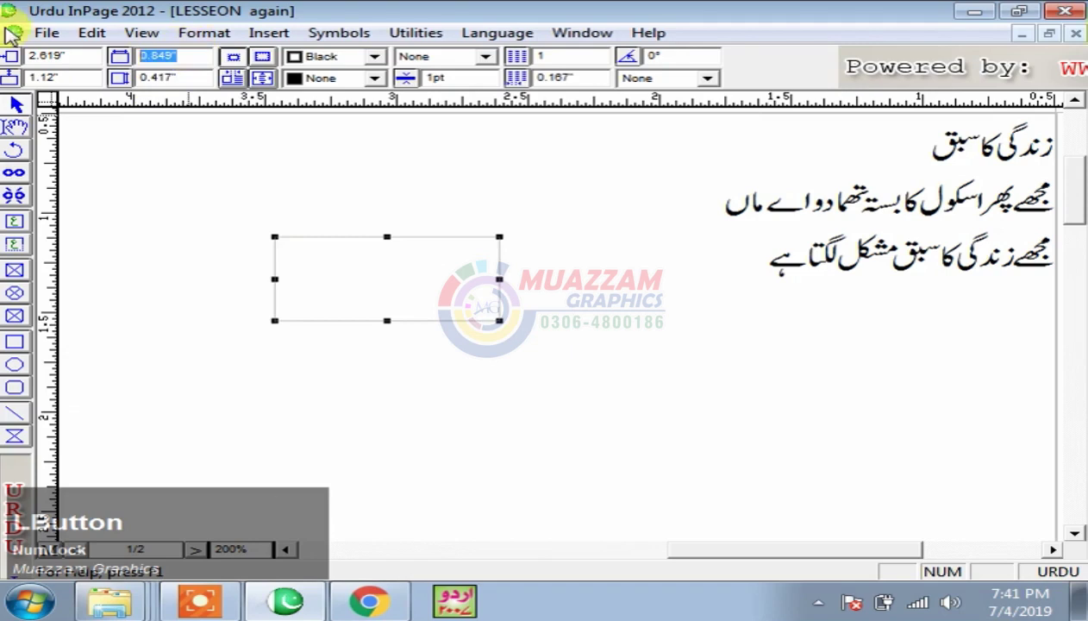
Resize the text box to 1 inch wide and 1.5 inches high, and move it closer to the verses.
text(2)
key(KP_Enter)
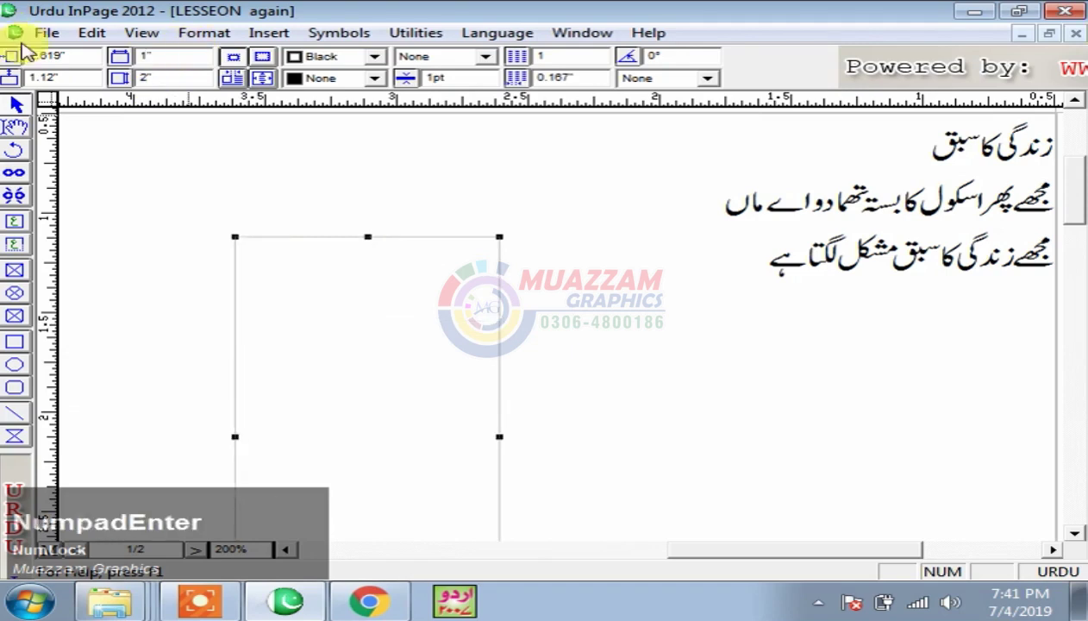
drag(485, 303, 530, 266)
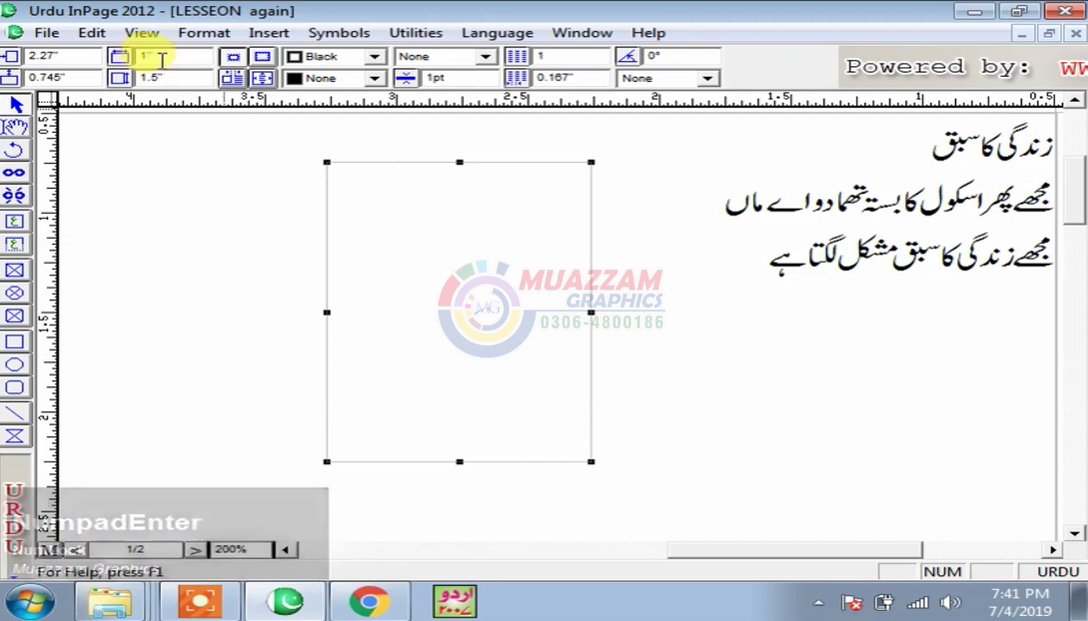
click(15, 456)
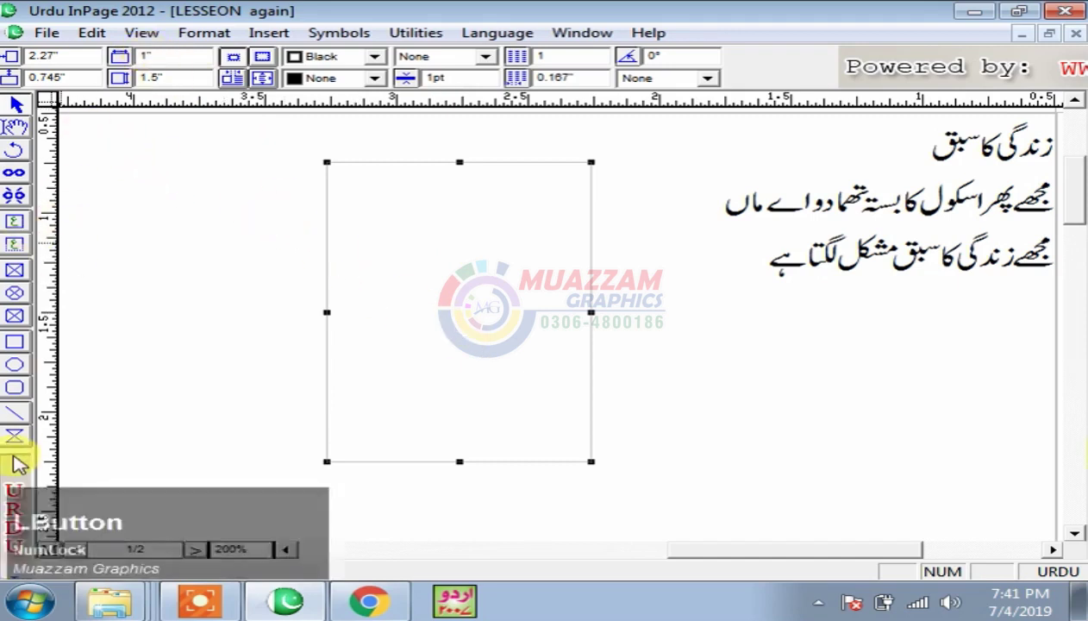
click(728, 207)
Set the document's general measurement unit to Millimeters in the document preferences and apply it.
click(90, 35)
mouse_move(214, 434)
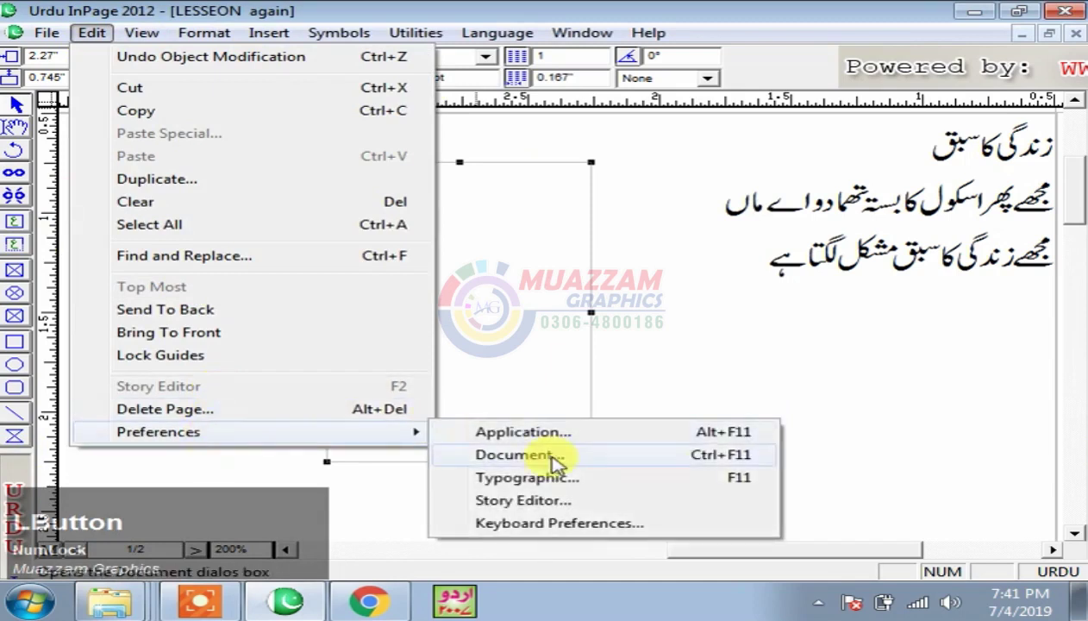
click(551, 459)
click(461, 222)
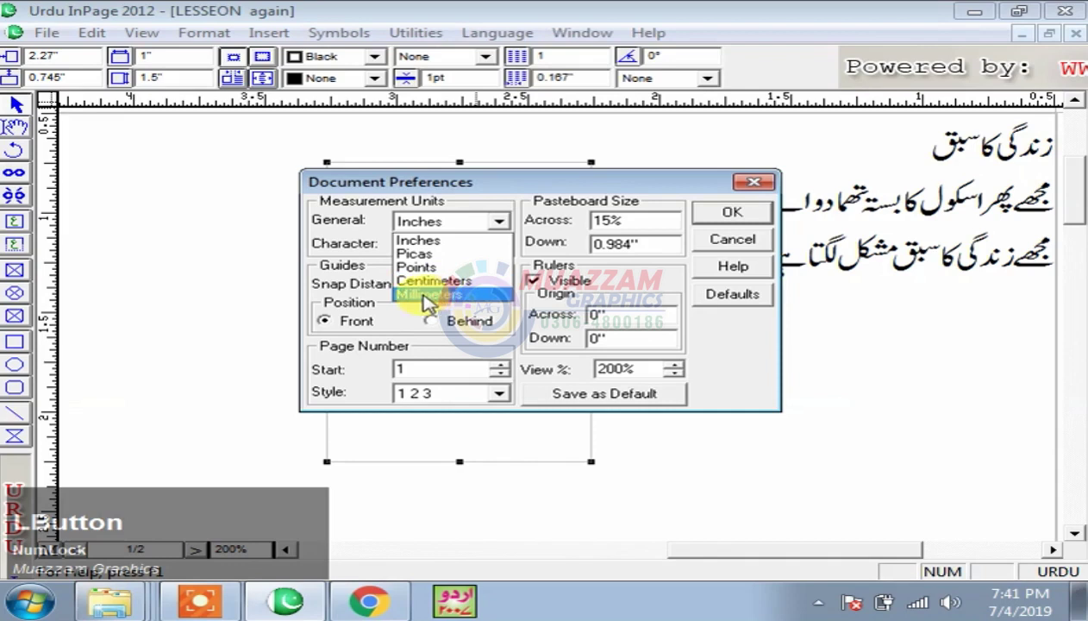
click(422, 295)
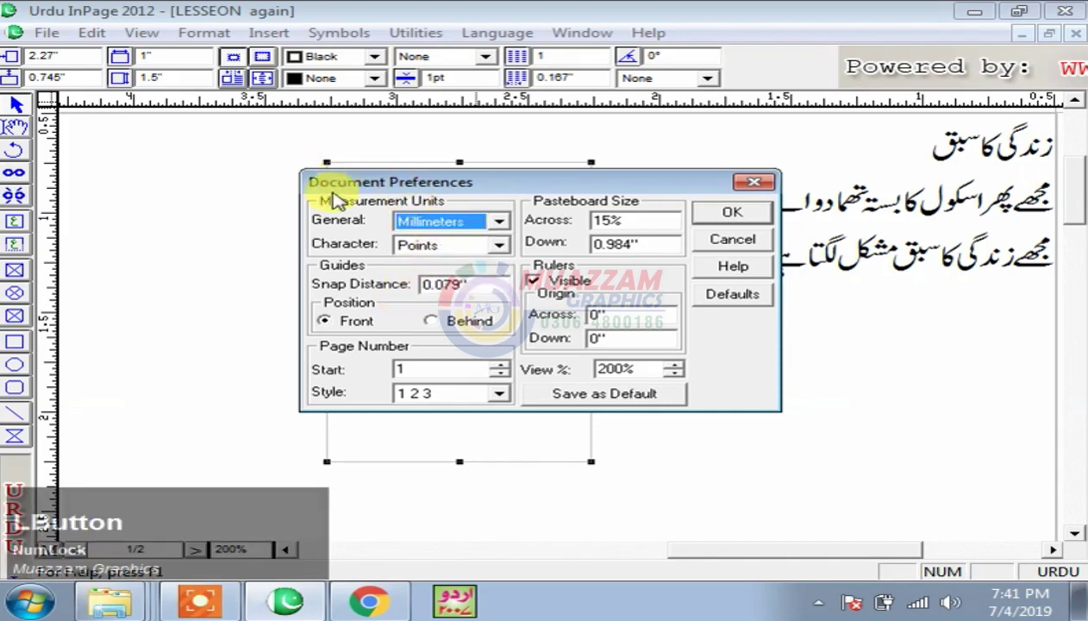
click(463, 226)
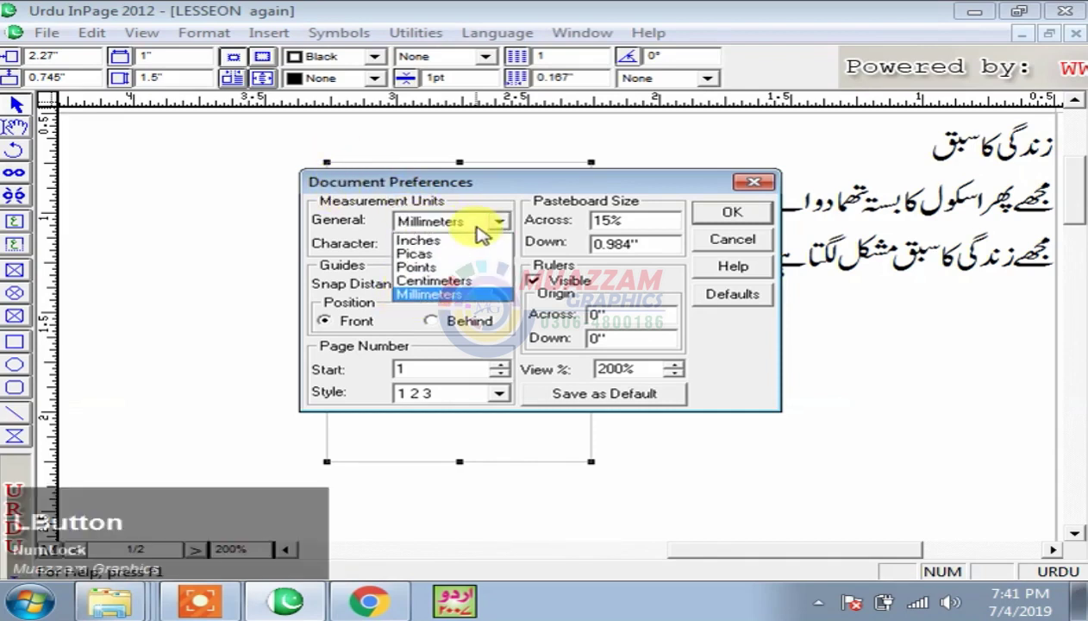
click(437, 293)
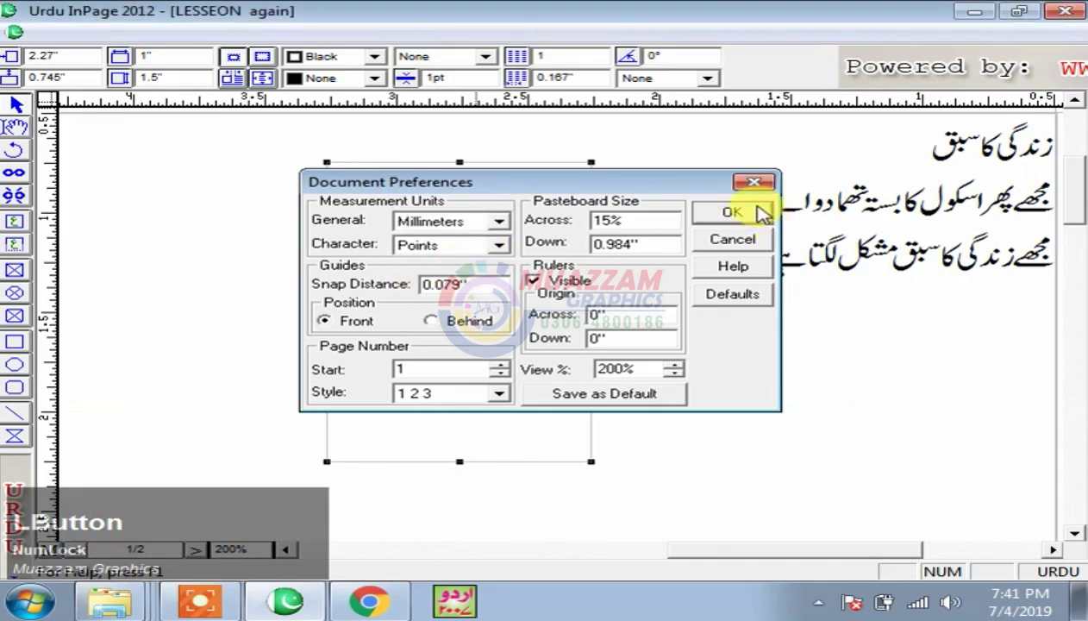
click(762, 215)
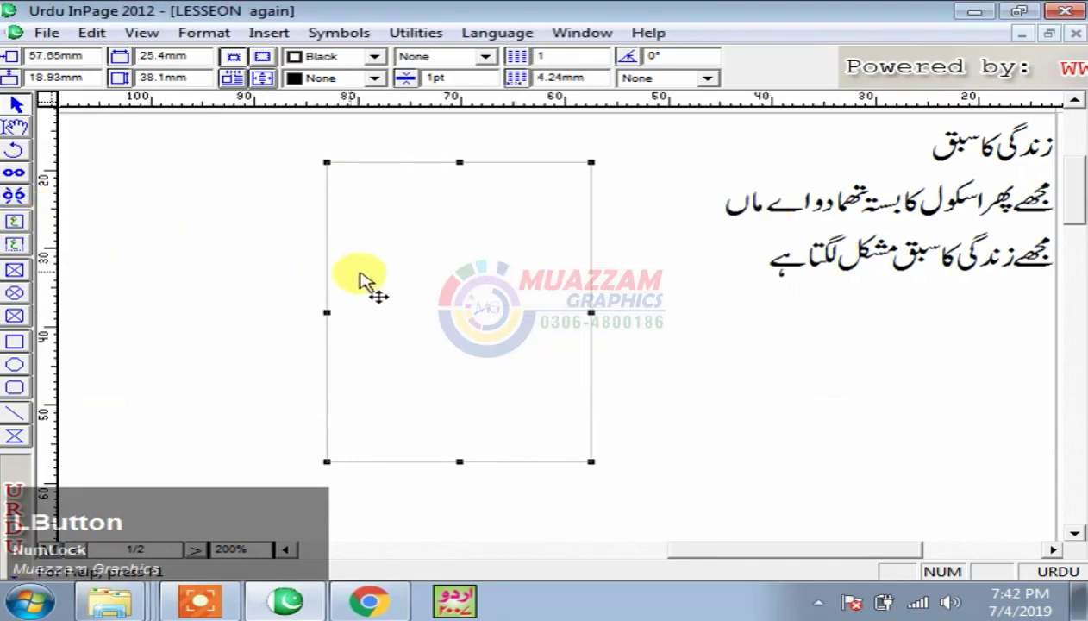
Draw a second, smaller text box in the empty area beside the existing one, and select it.
click(15, 222)
drag(301, 296, 122, 202)
click(15, 103)
click(194, 235)
Try to resize the new text box to a width of 1 and a height of 1.5 in millimeters.
click(180, 58)
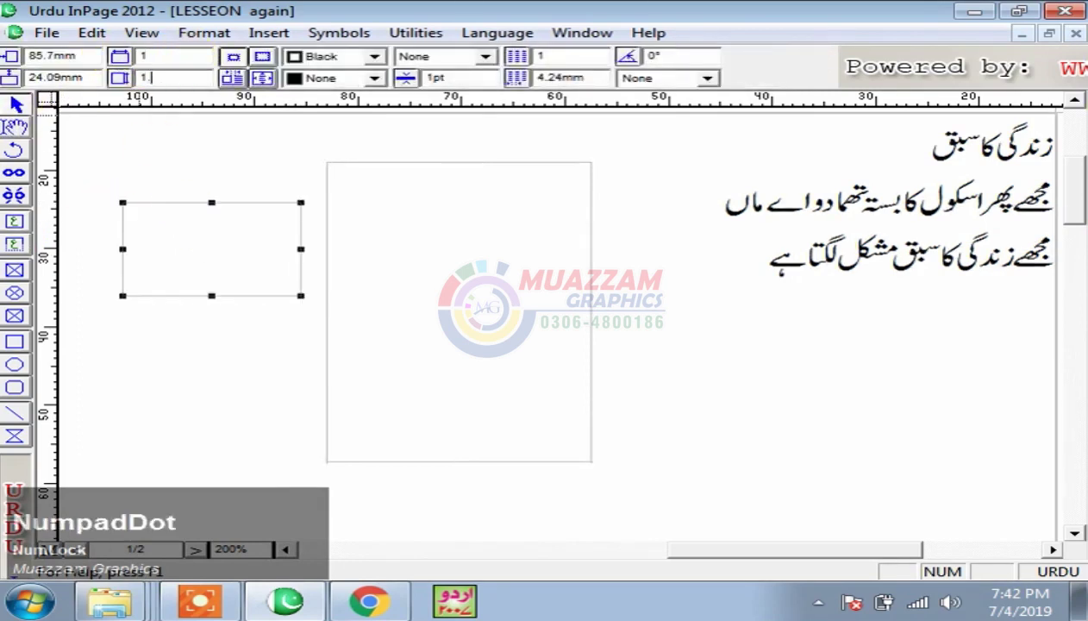
key(KP_Enter)
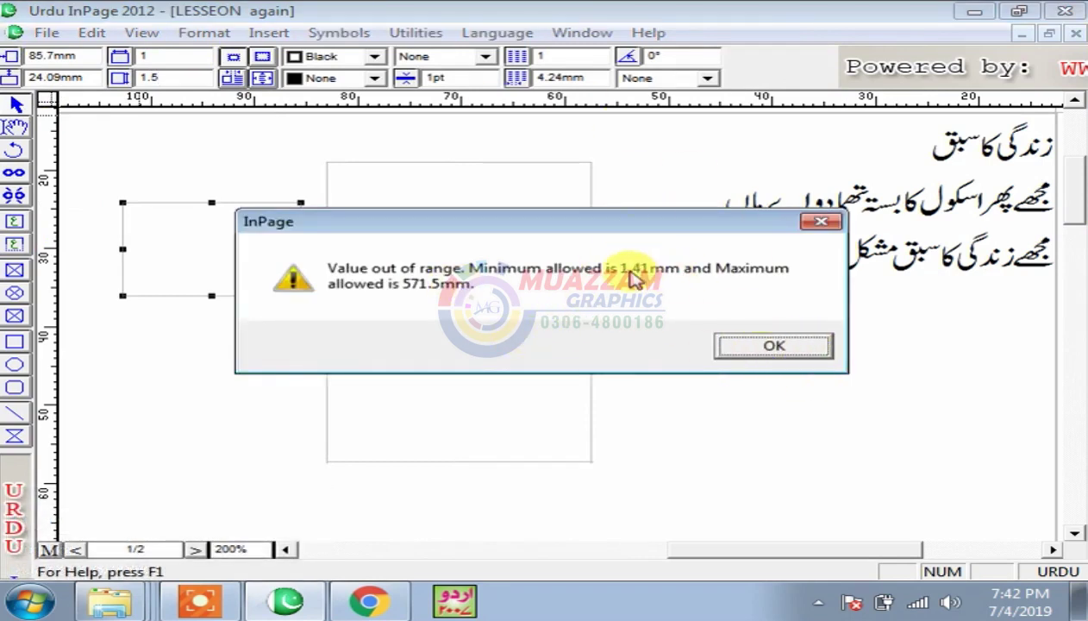
click(773, 346)
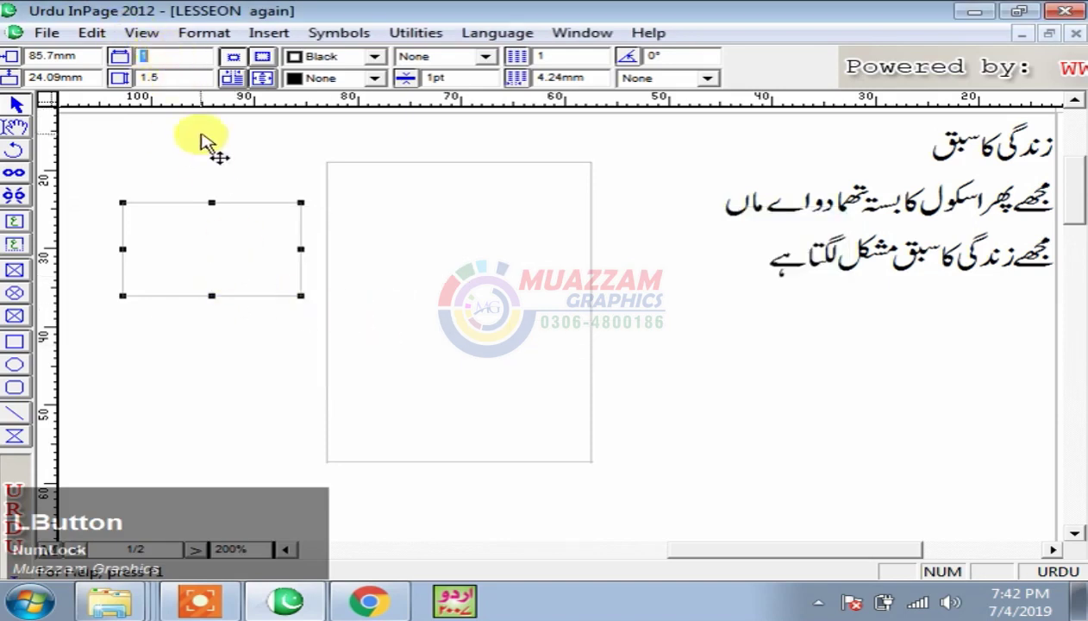
Resize the new text box to 22 mm wide and 55 mm high, and move it between the first box and the verses.
click(179, 56)
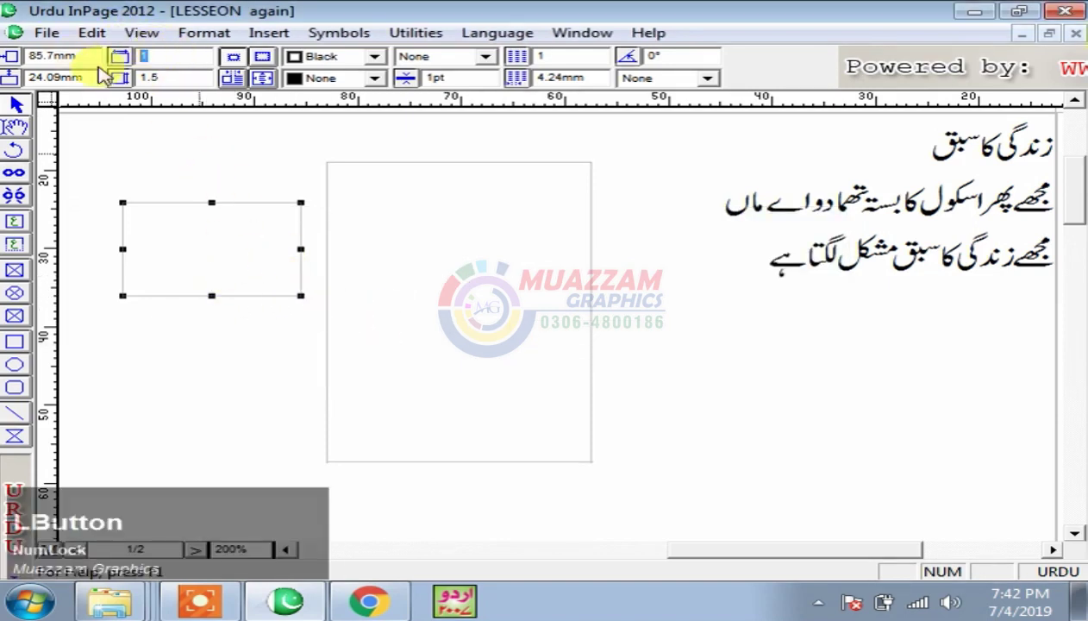
text(22)
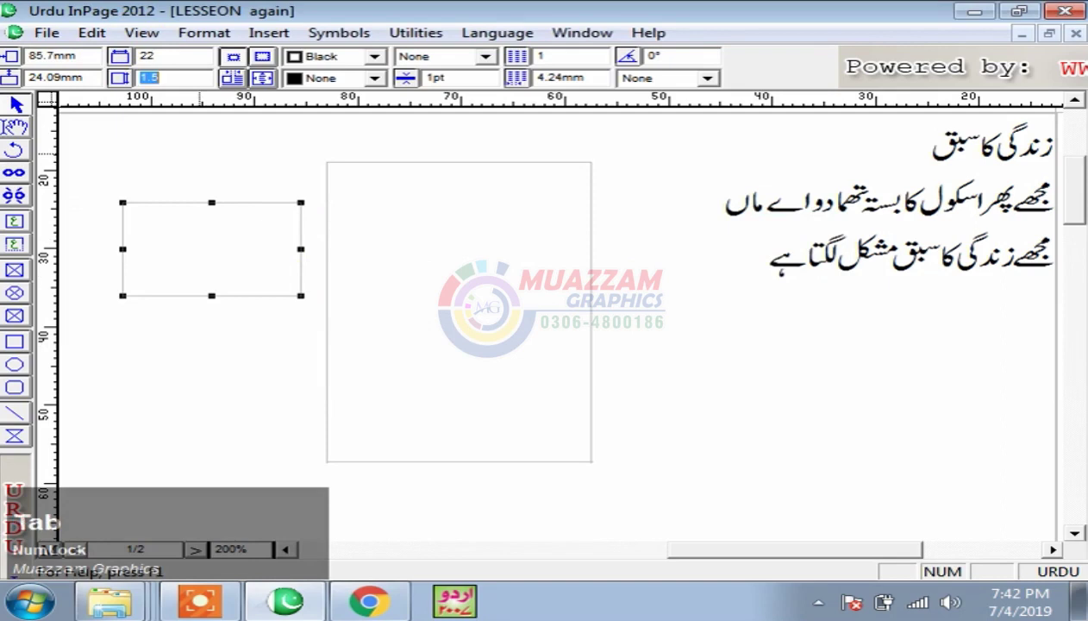
key(Return)
drag(262, 291, 267, 213)
drag(288, 405, 806, 428)
click(489, 289)
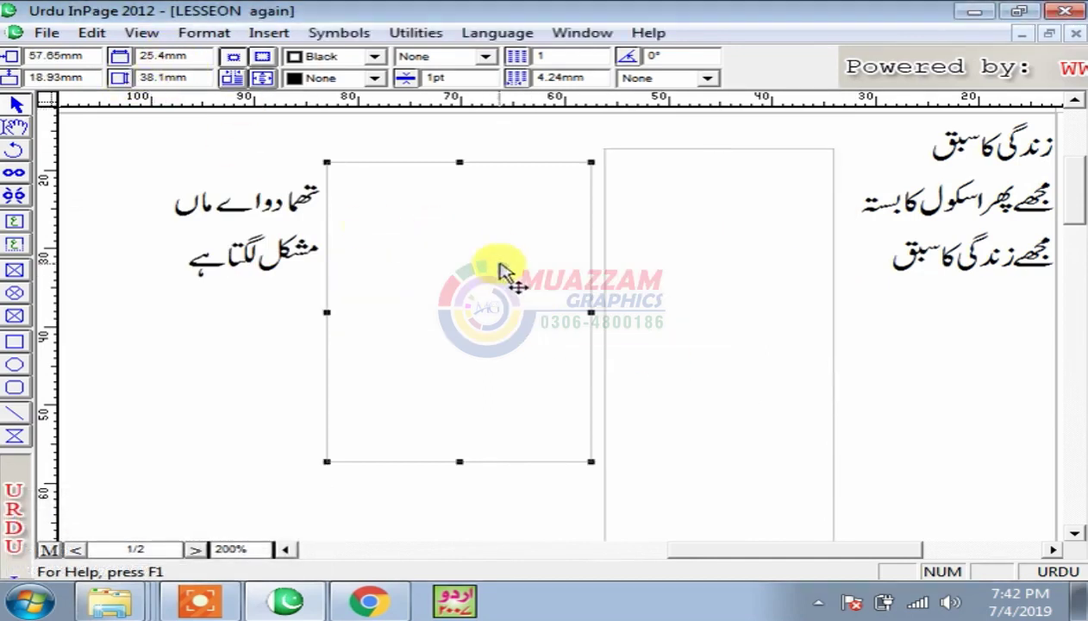
click(711, 245)
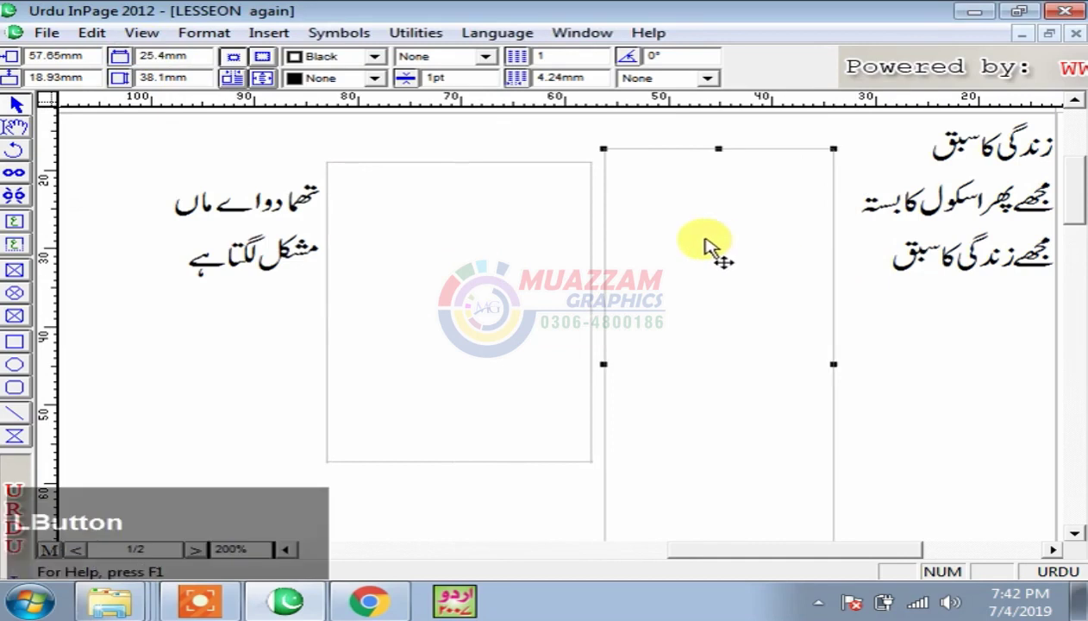
click(493, 244)
click(98, 31)
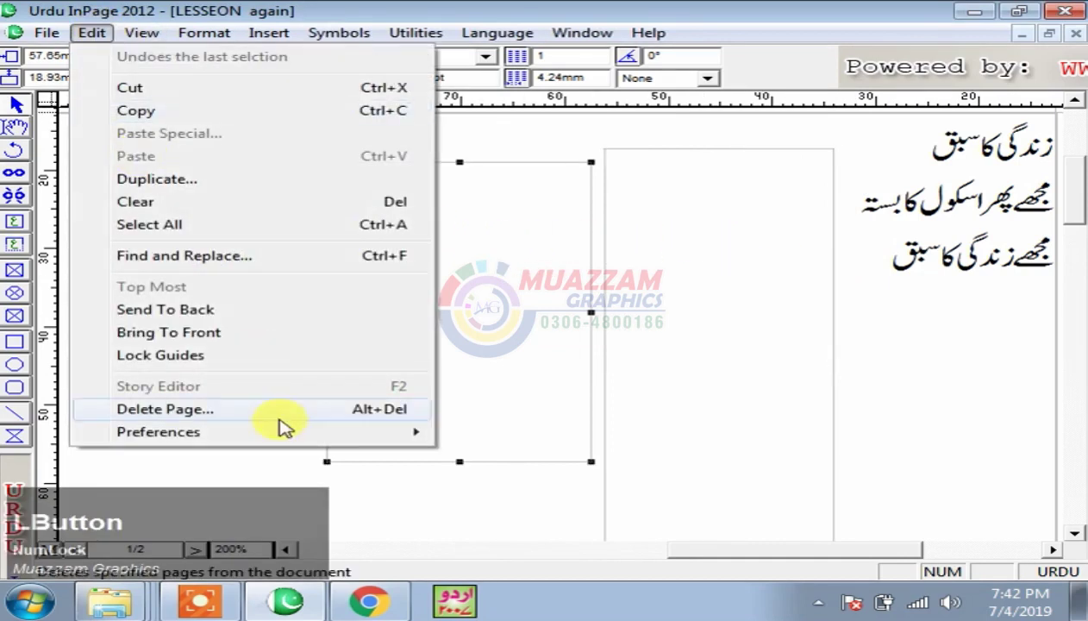
mouse_move(291, 432)
click(539, 429)
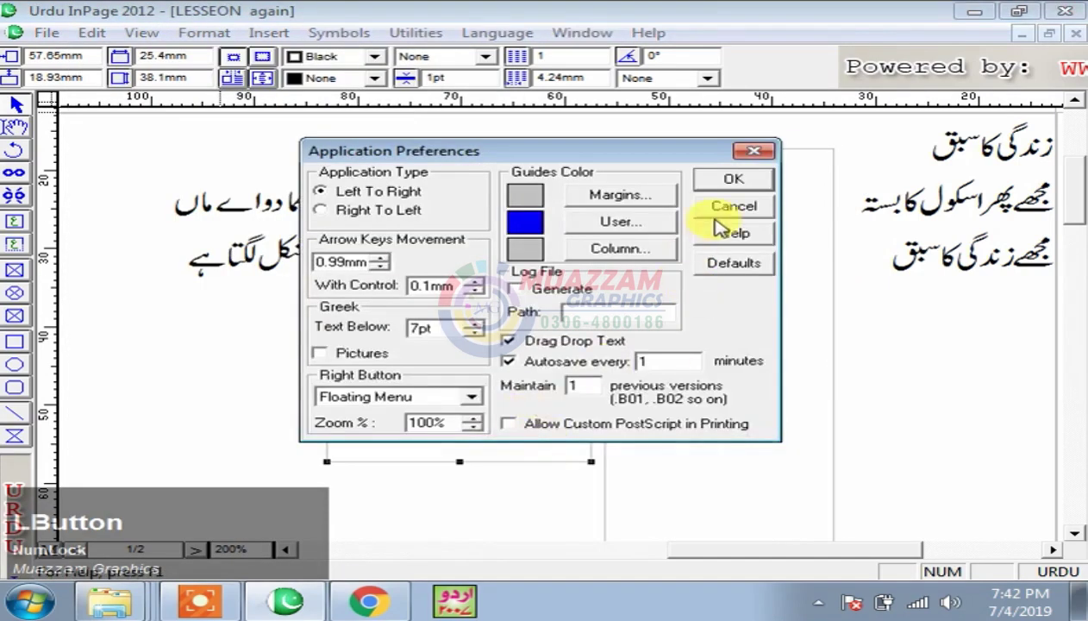
click(721, 209)
Set the general and character measurement units to Inches in the document preferences and apply them.
click(91, 32)
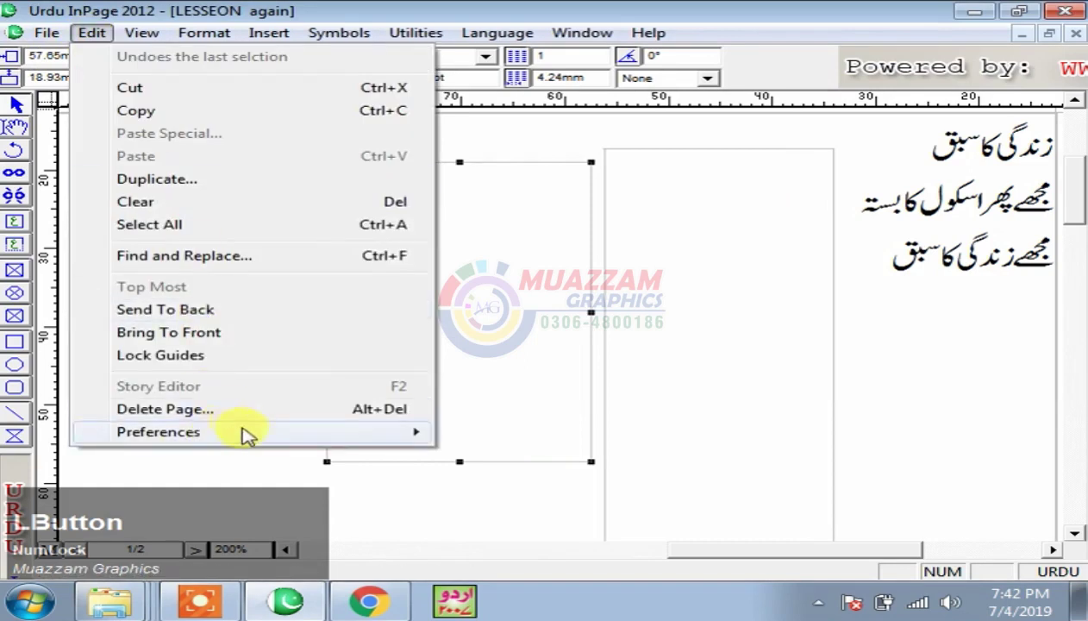
mouse_move(259, 440)
click(502, 462)
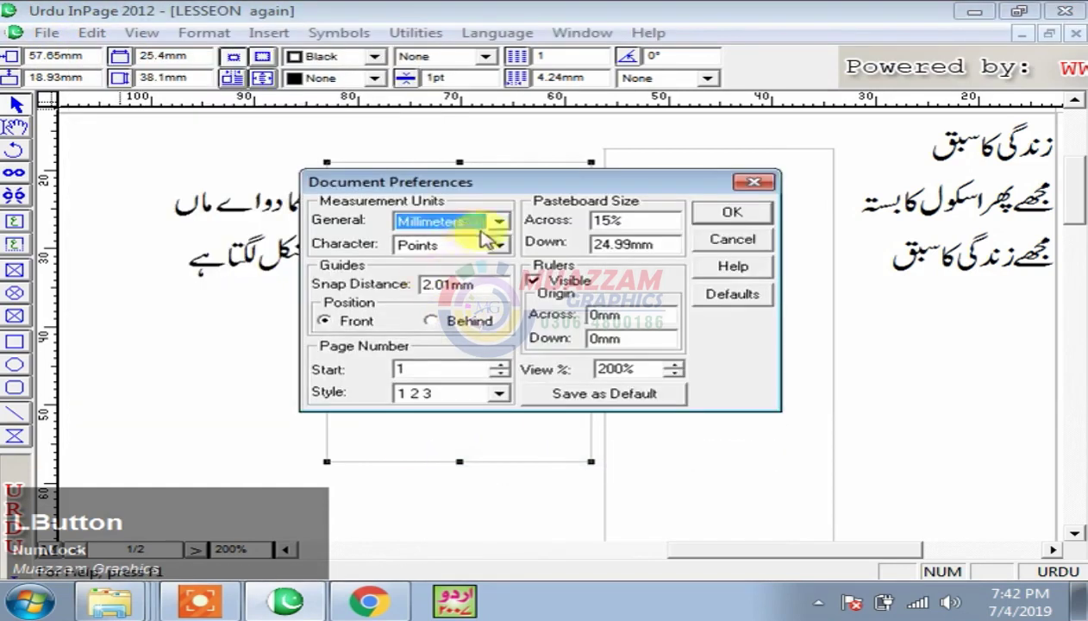
click(481, 231)
click(457, 236)
click(500, 224)
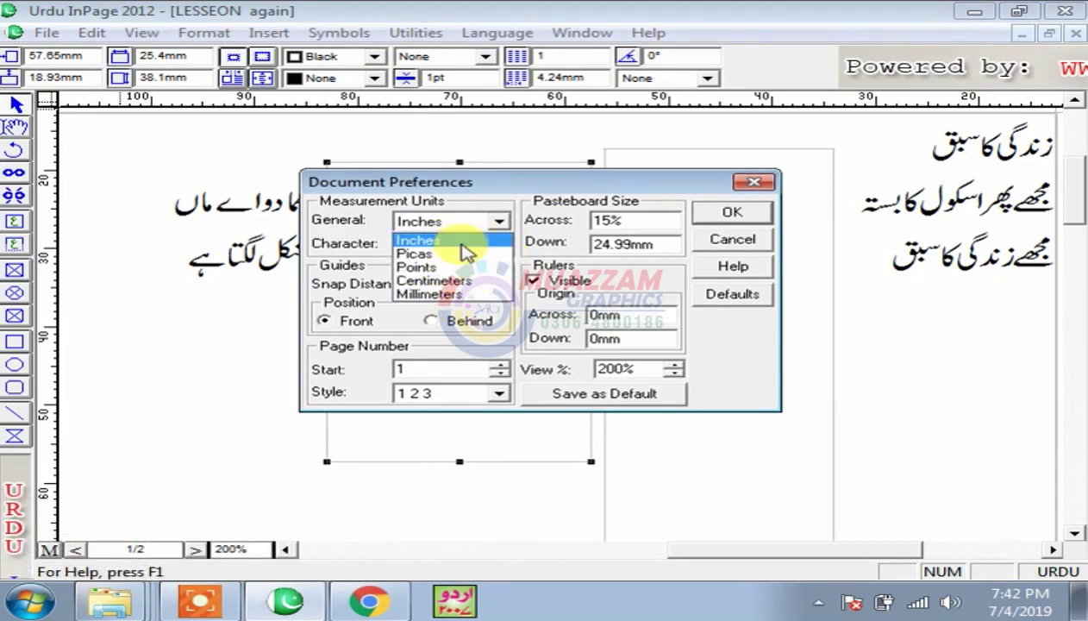
click(420, 242)
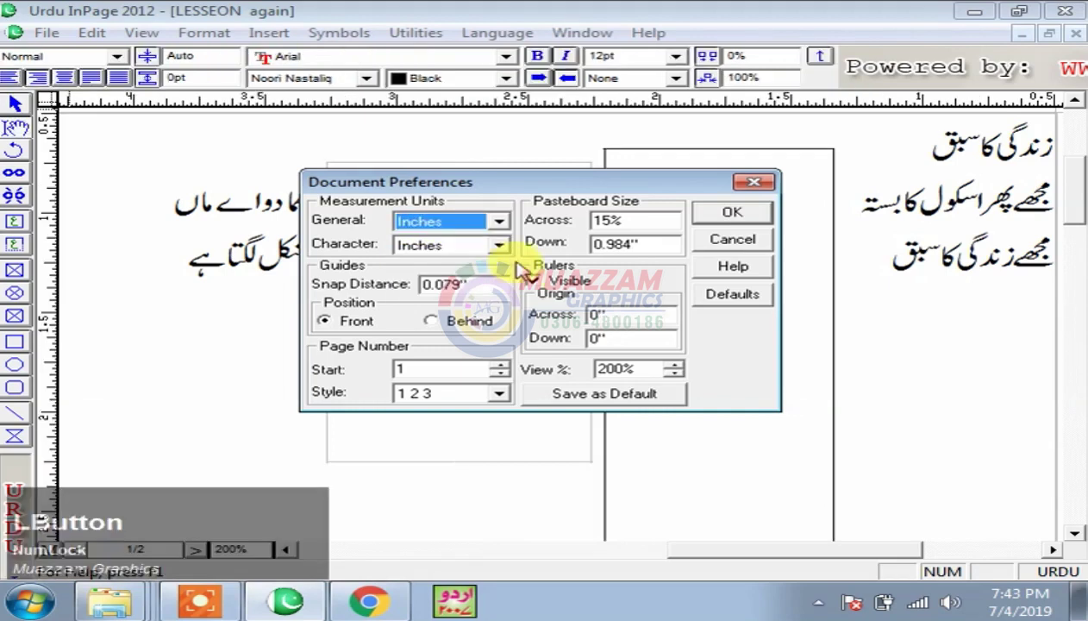
Check the available character measurement units in the document preferences, and cancel.
click(457, 248)
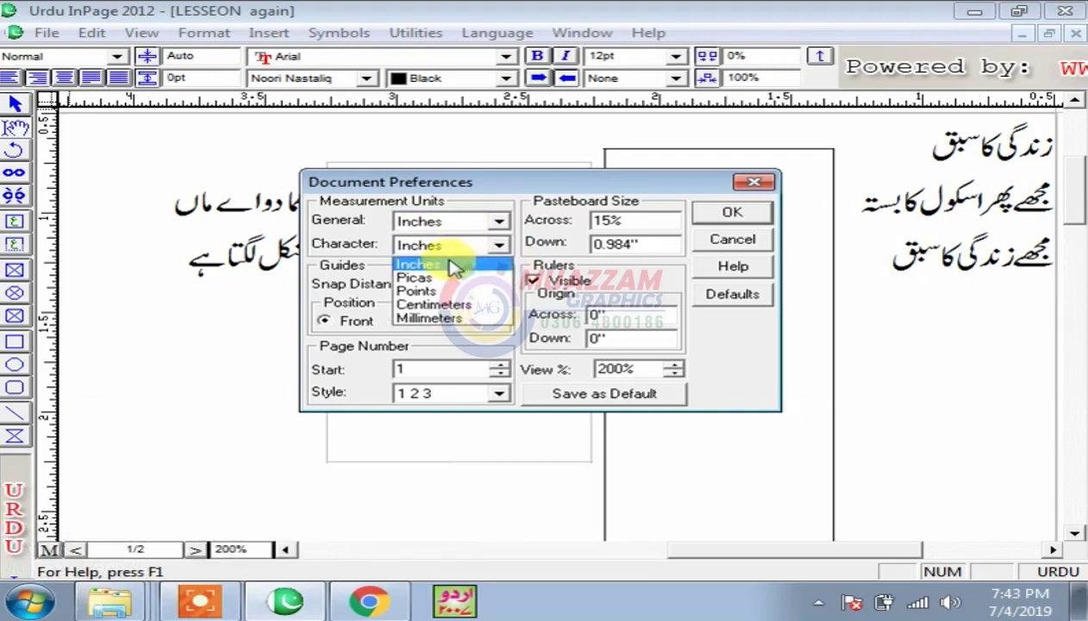
click(374, 271)
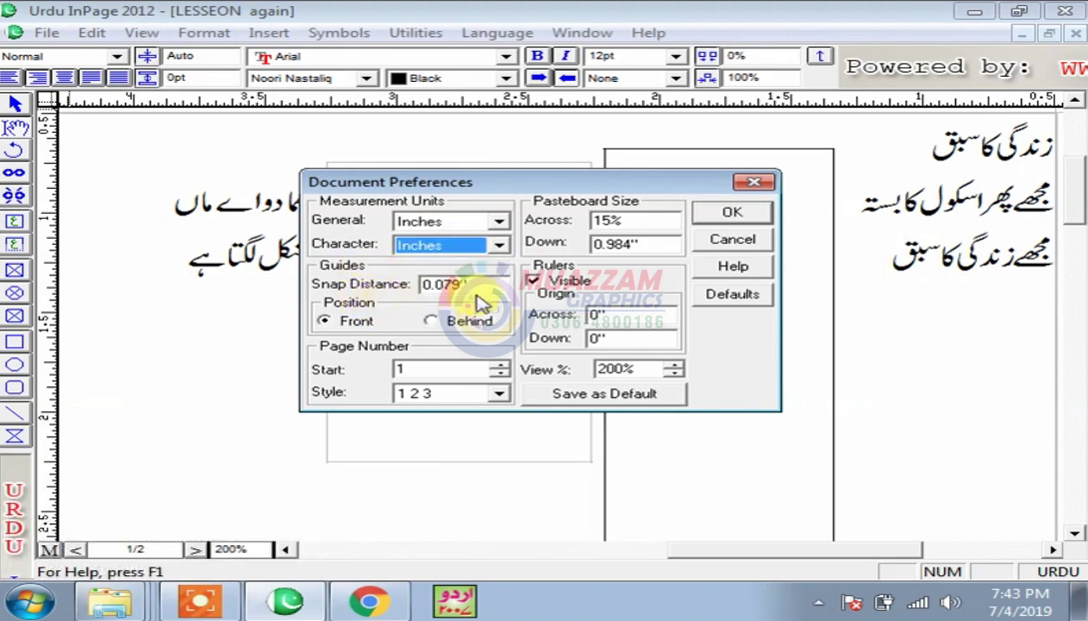
click(724, 240)
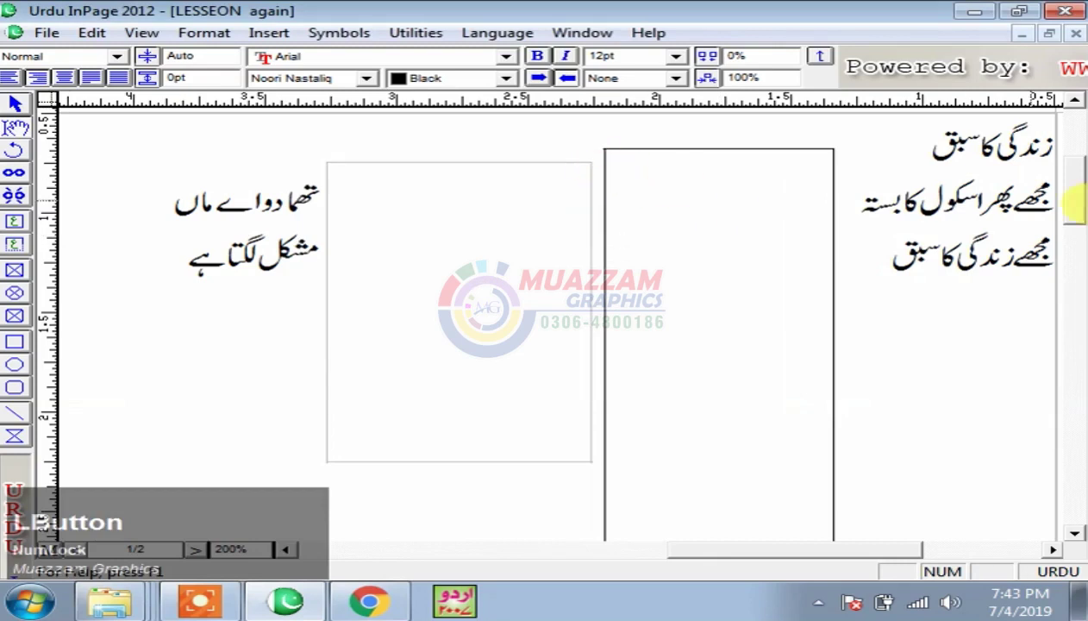
Place a horizontal ruler guide about 0.57 inches down the page, just below the upper margin line.
drag(1079, 191, 1069, 164)
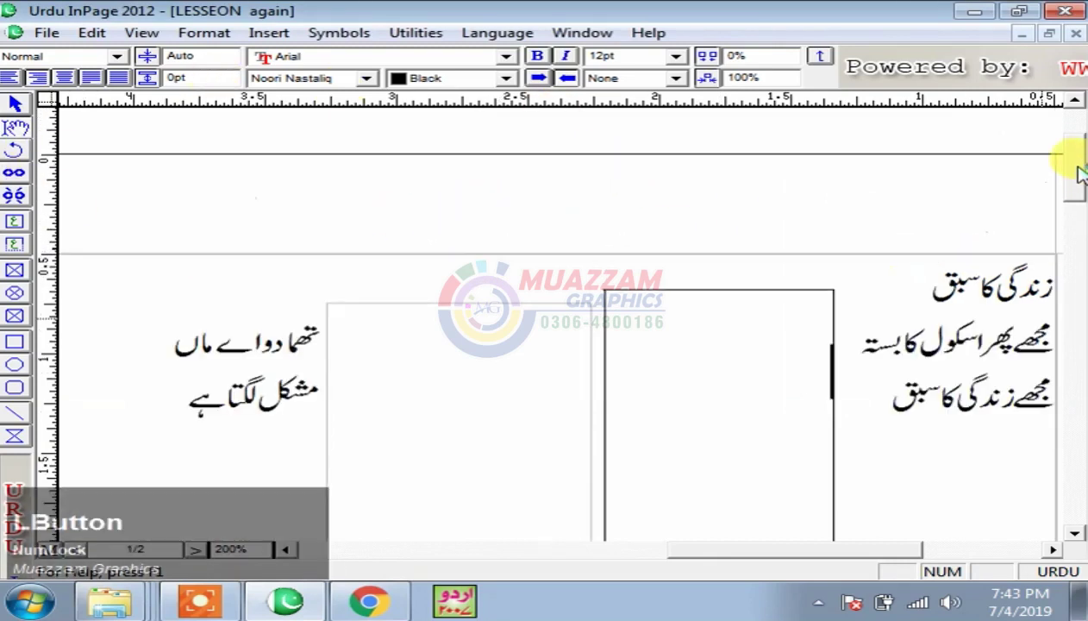
click(12, 106)
drag(272, 96, 337, 270)
Snap the tall text box's upper edge to the guide, and move the box slightly below it, to about 0.63 inches down the page.
click(672, 340)
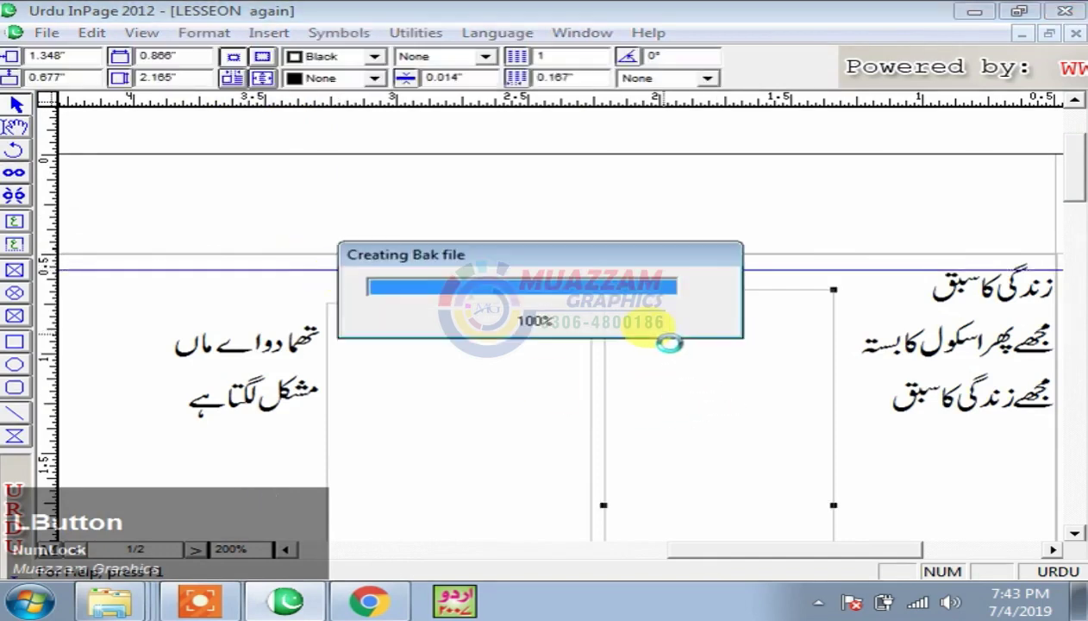
drag(742, 320, 746, 303)
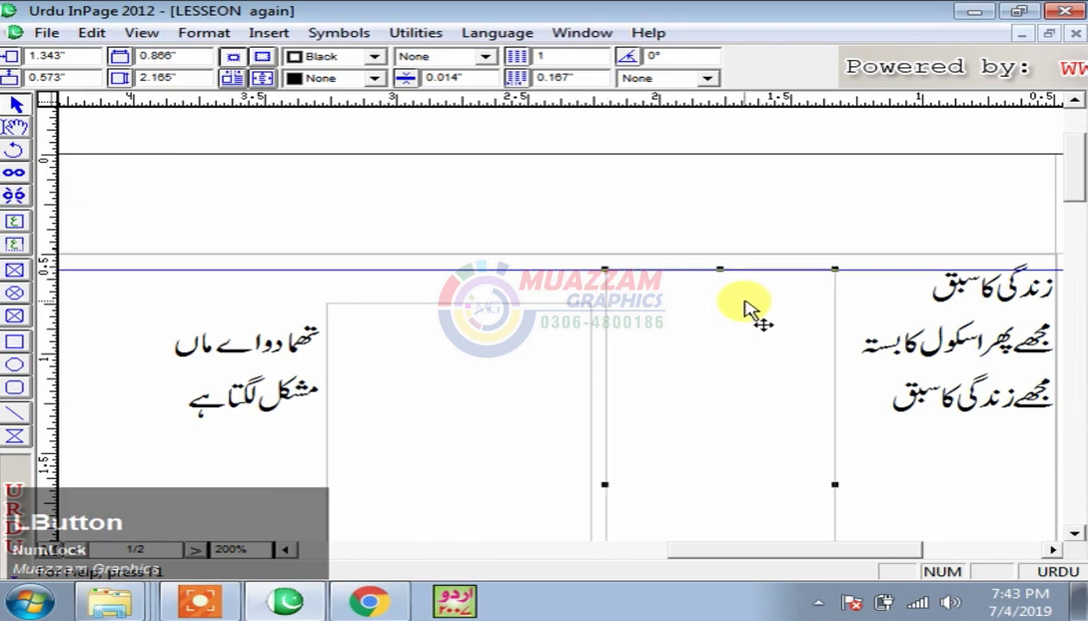
key(F8)
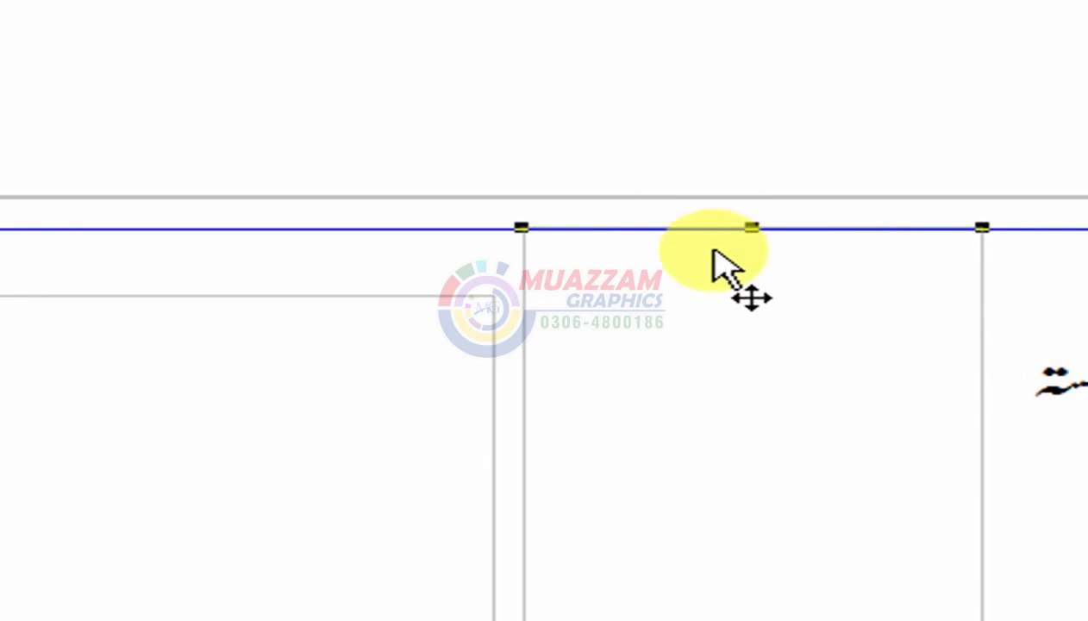
drag(694, 328, 704, 359)
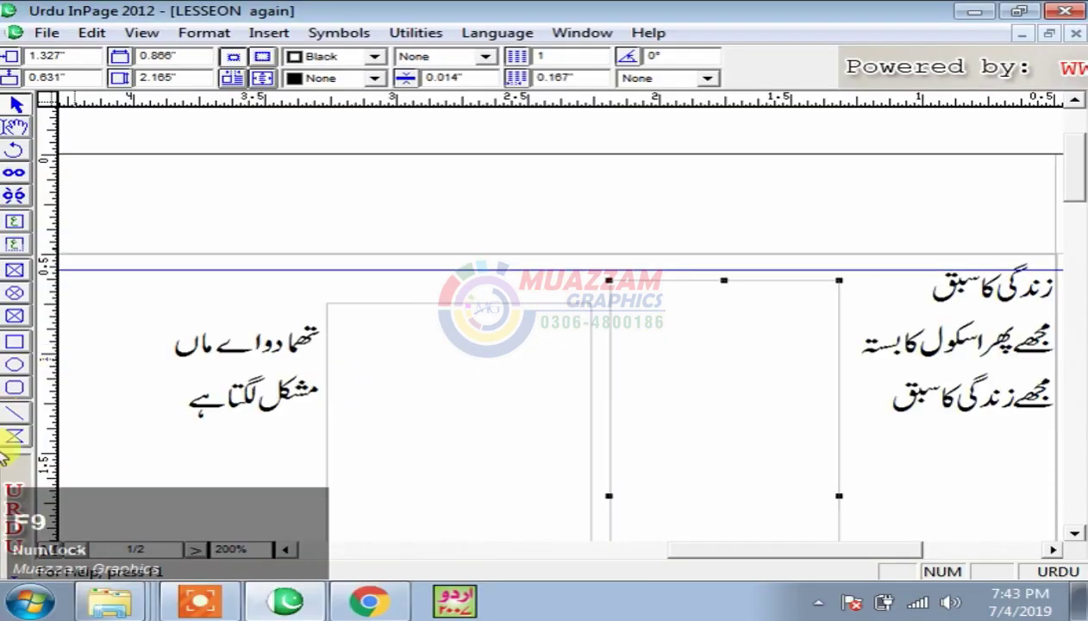
Set the guides' snap distance to 2.1 inches in the document preferences and apply it.
click(7, 454)
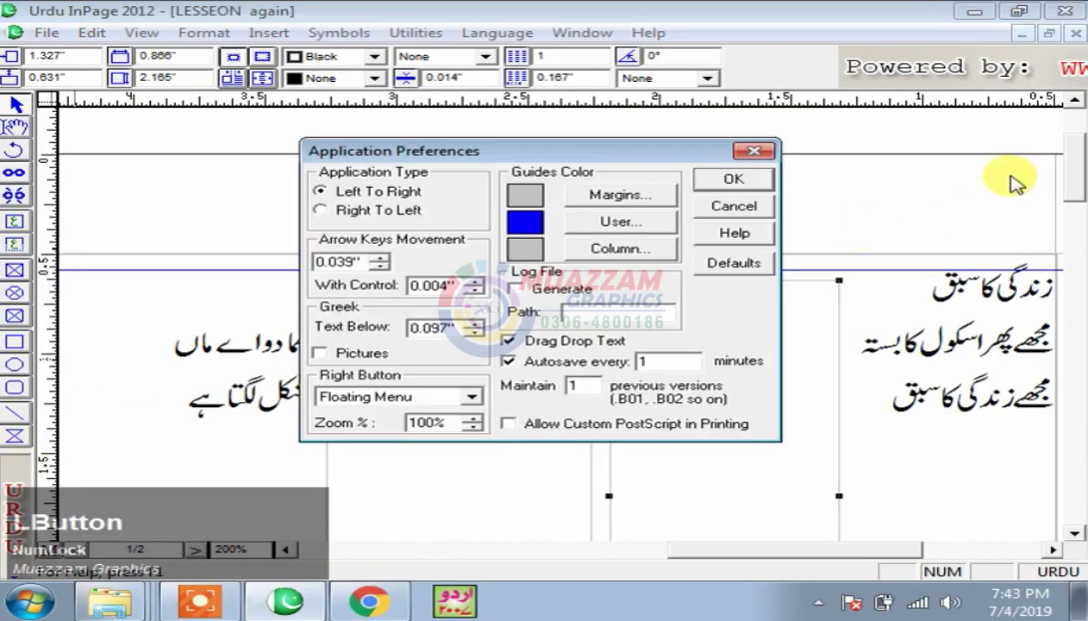
click(727, 205)
click(92, 32)
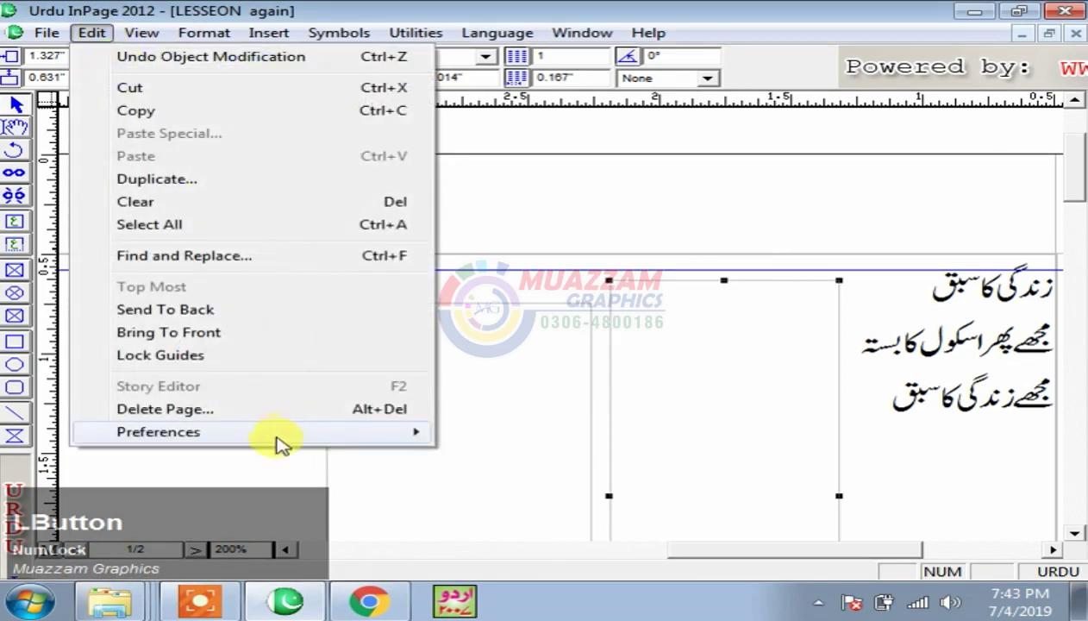
mouse_move(275, 430)
click(558, 457)
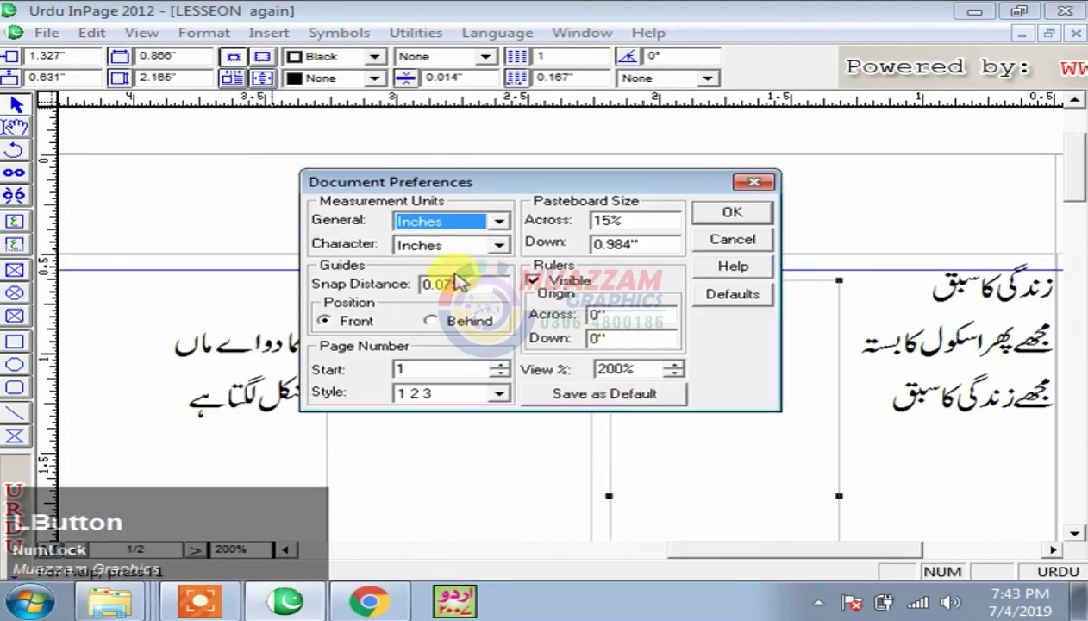
drag(487, 288, 418, 286)
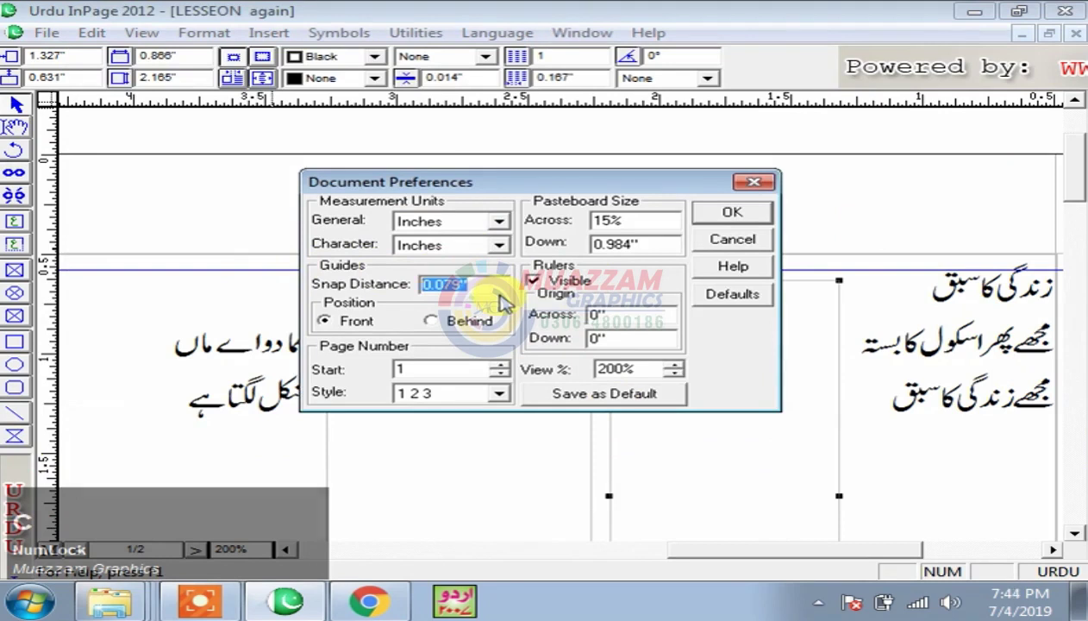
text(2)
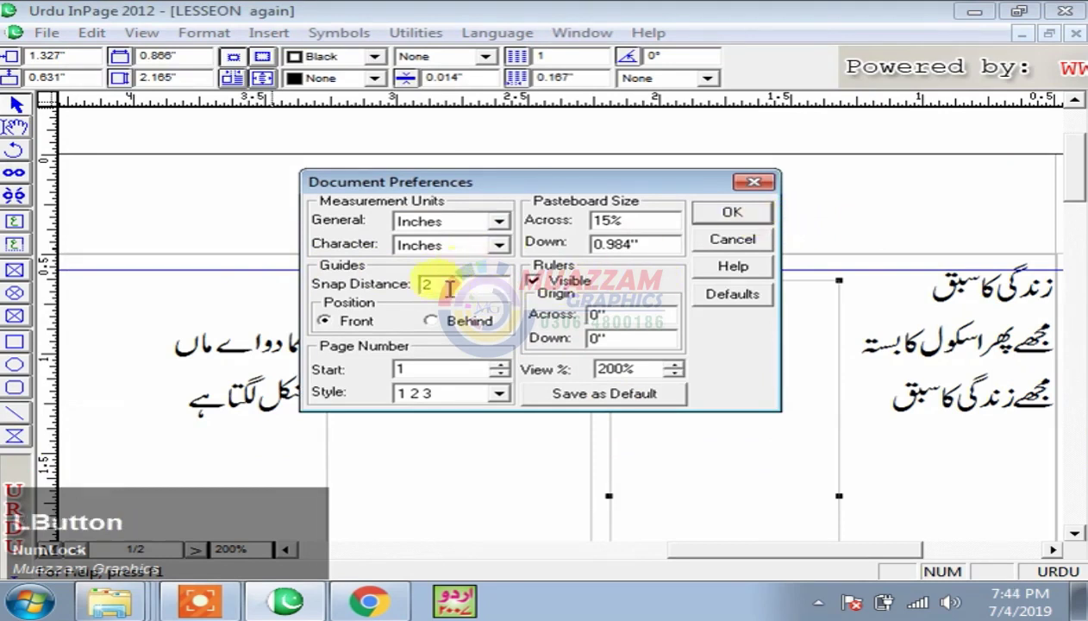
text(.1)
key(Return)
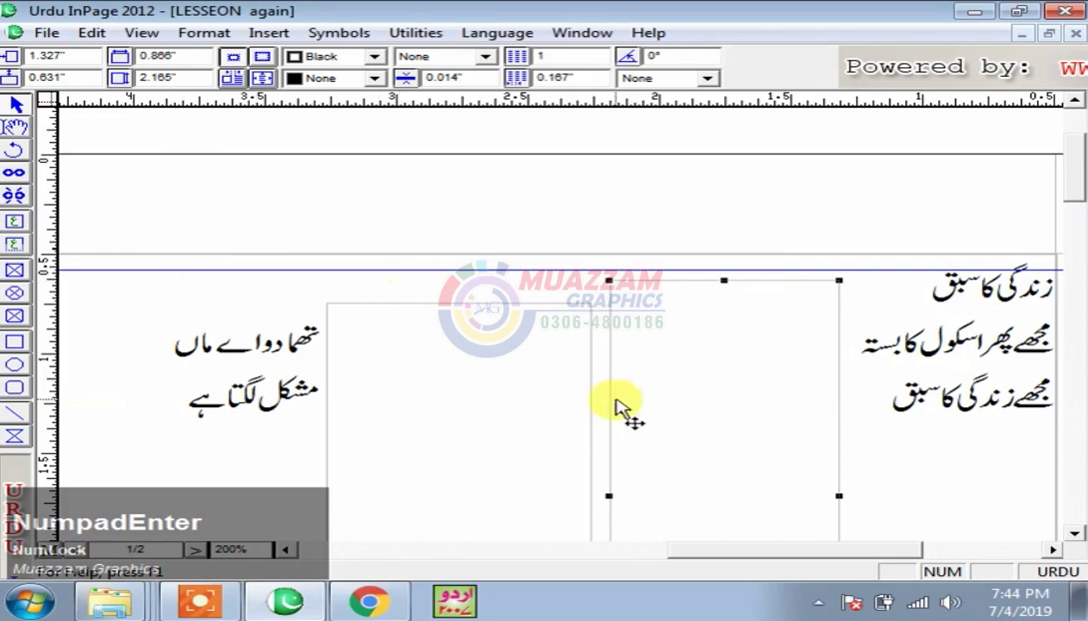
Move both text boxes away from the verses so that their upper edges snap to the horizontal guide.
key(F7)
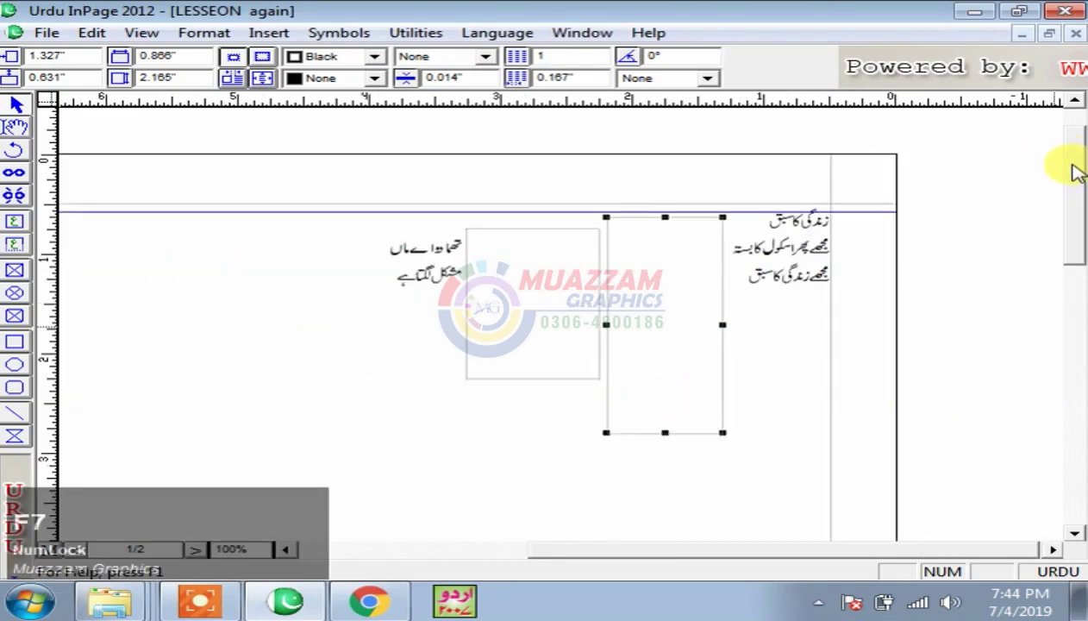
drag(538, 274, 261, 356)
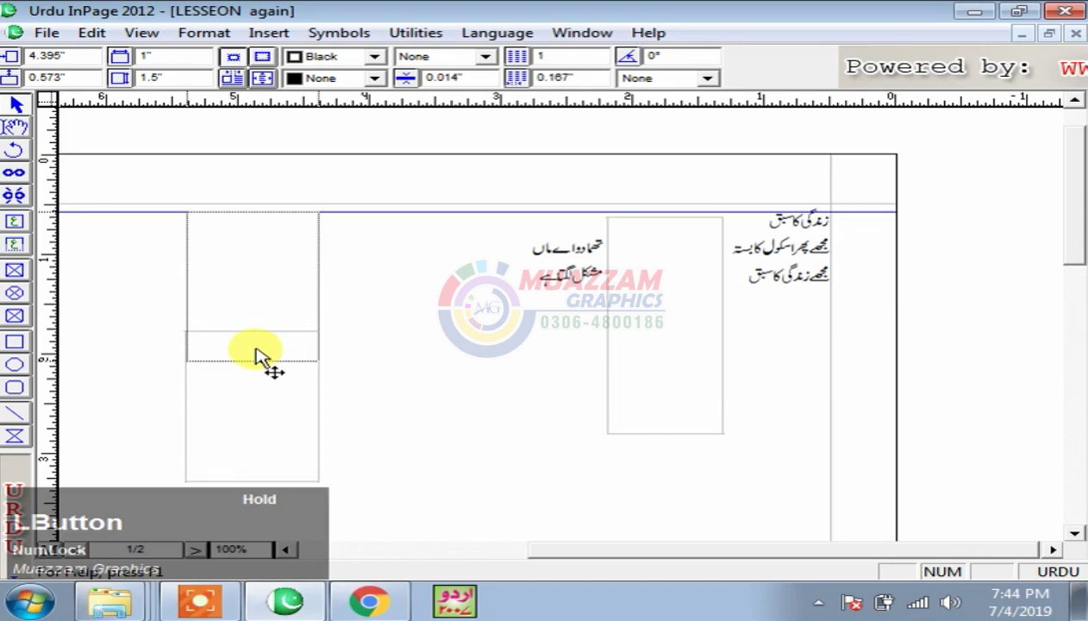
drag(256, 355, 202, 331)
click(659, 304)
drag(660, 304, 376, 360)
click(207, 246)
drag(225, 263, 175, 360)
click(353, 267)
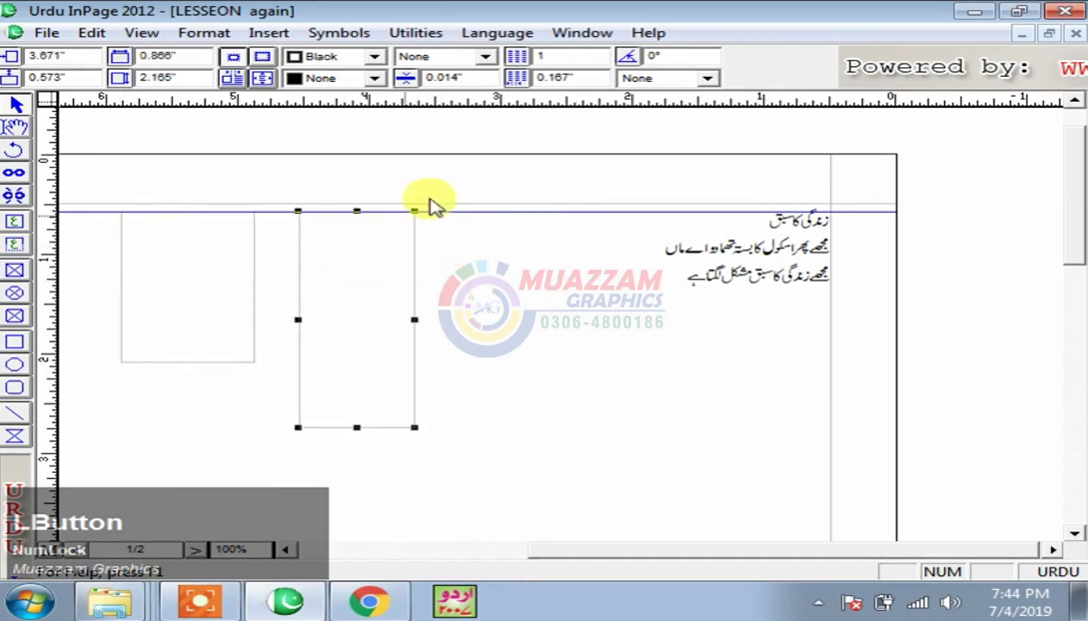
Set the guides' snap distance back to 0.079 inches in the document preferences.
click(96, 34)
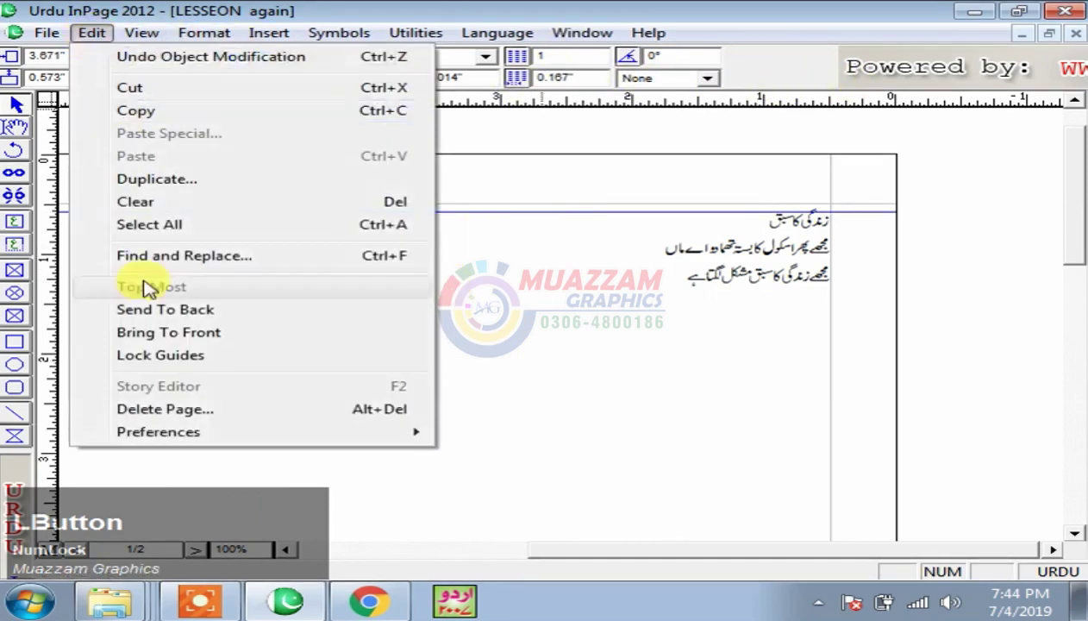
mouse_move(201, 430)
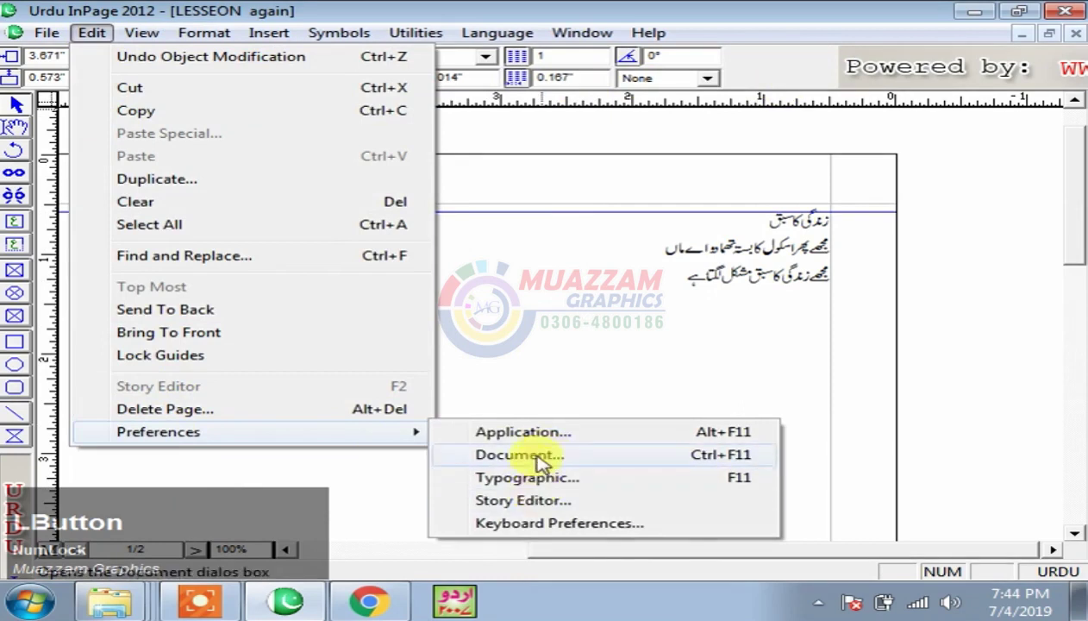
click(518, 455)
drag(442, 285, 403, 285)
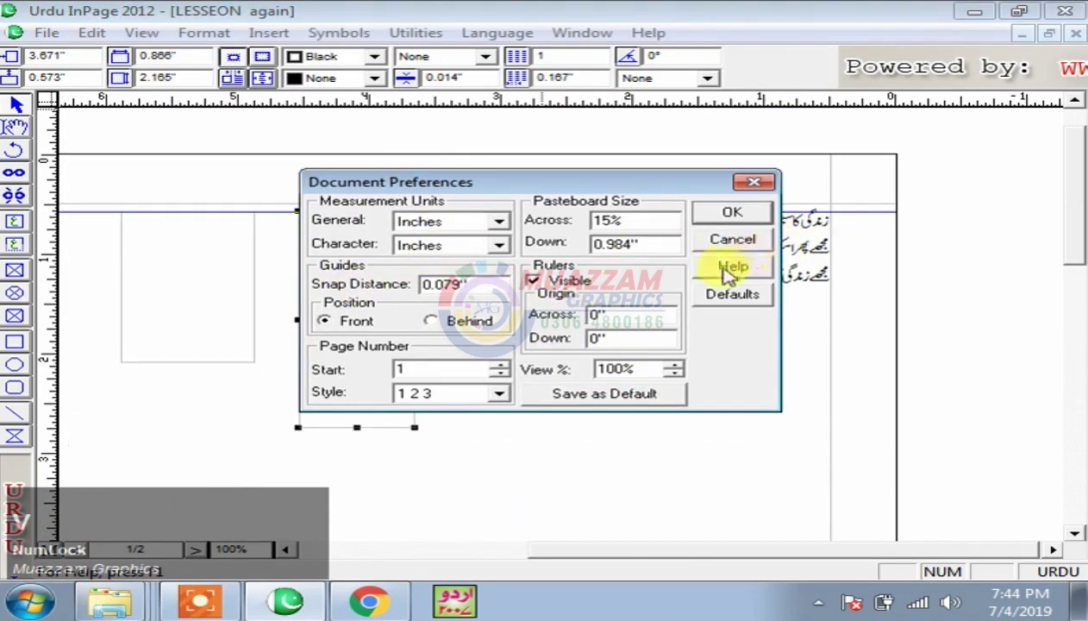
Reset the document preferences to their defaults, set the guides' position to Behind, and apply the changes.
click(731, 302)
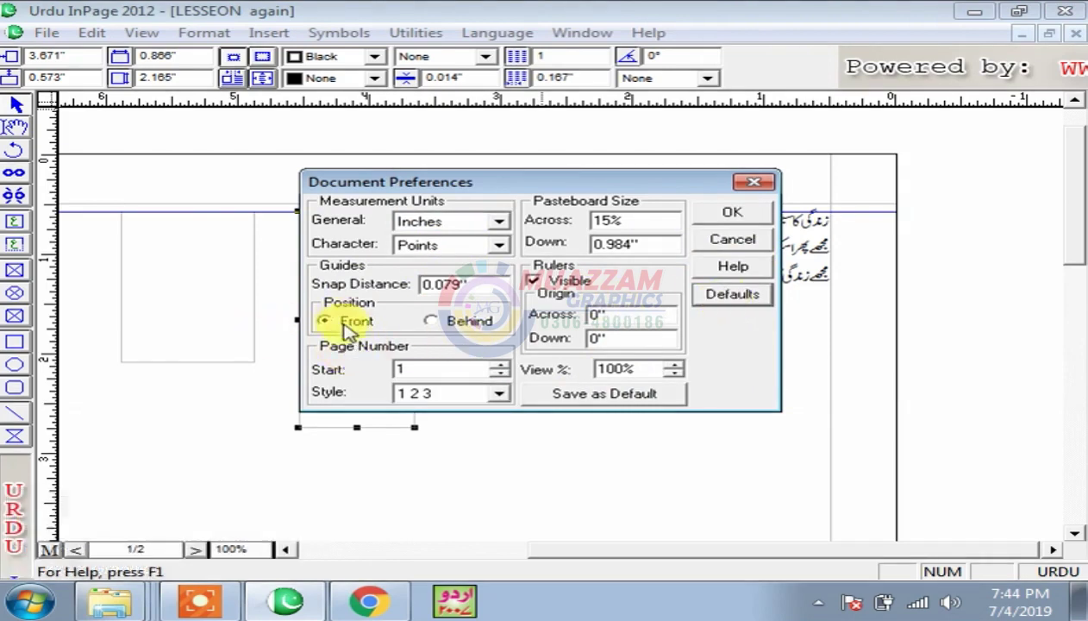
click(452, 329)
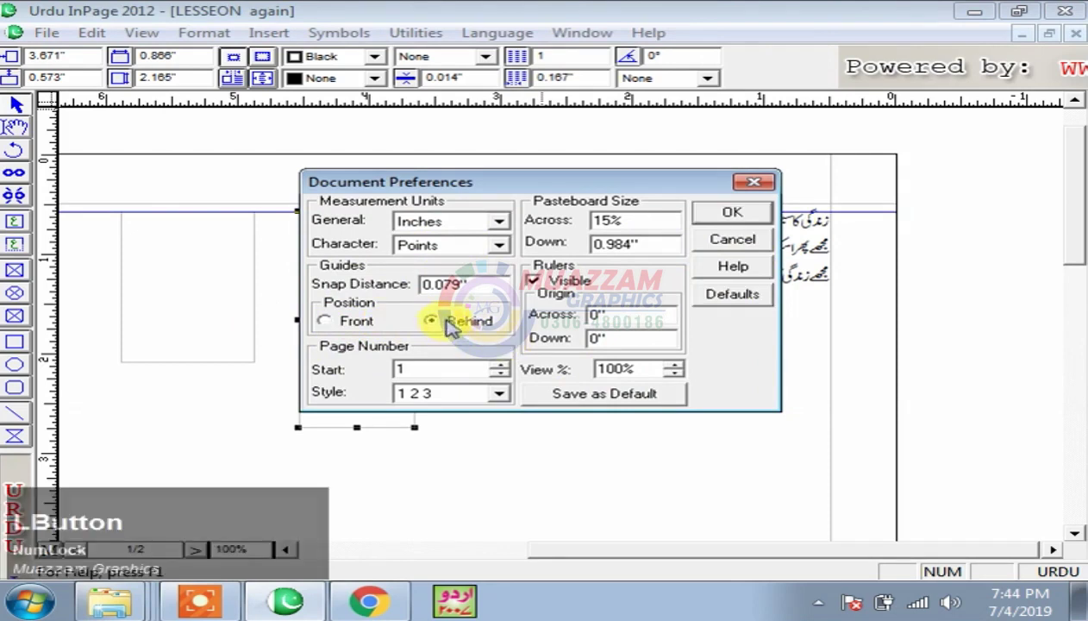
click(711, 218)
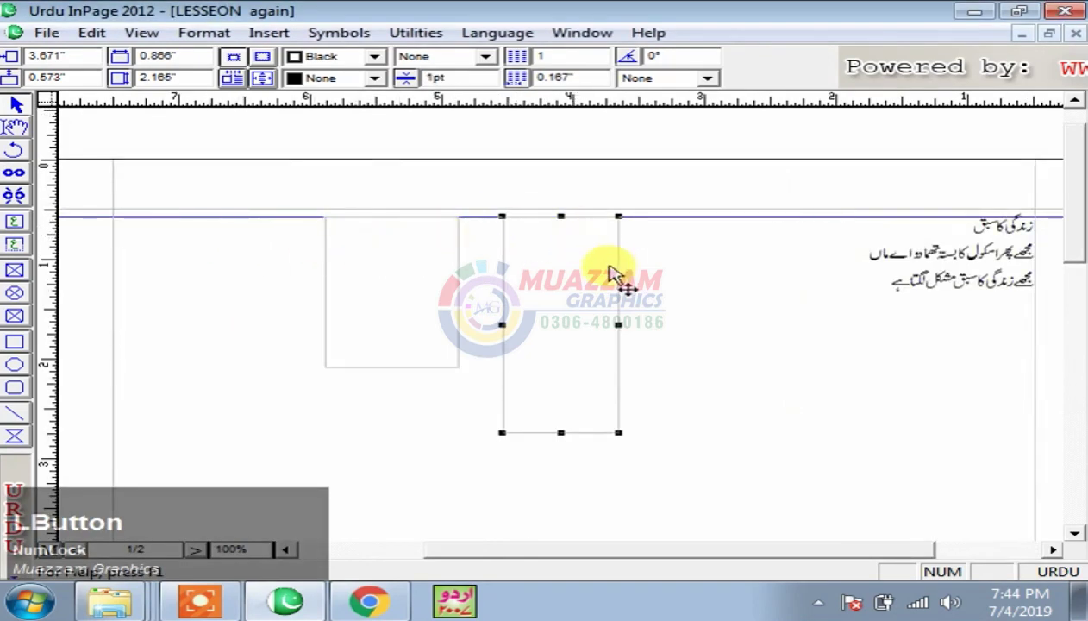
Move the tall text box up across the guide to about 0.33 inches down the page and fill it with black.
drag(608, 274, 613, 250)
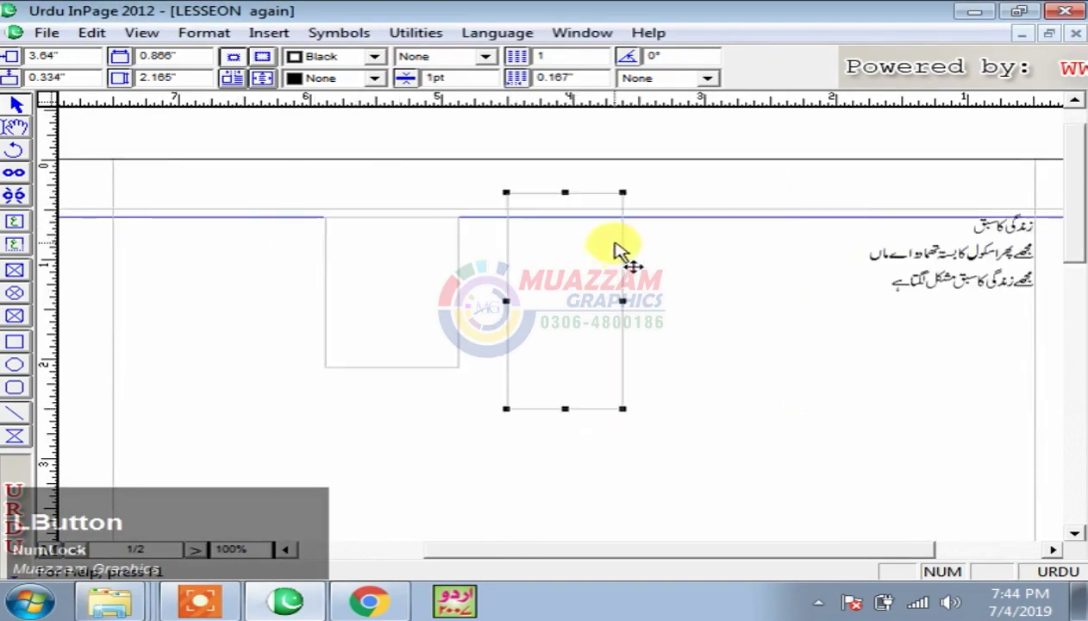
click(374, 78)
click(332, 130)
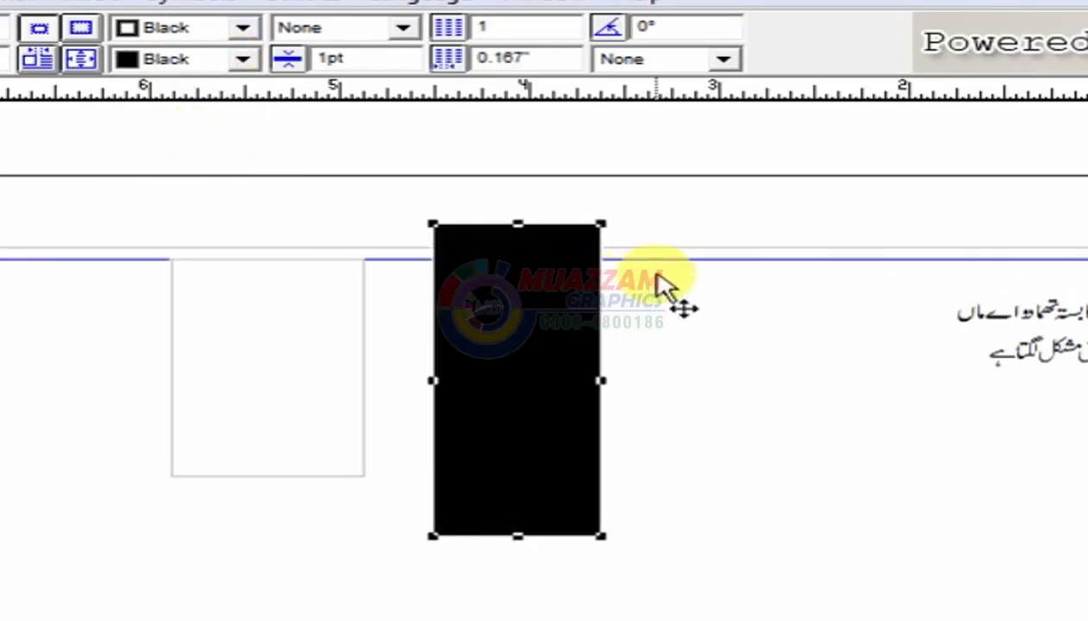
Add a second horizontal guide across the black box, and set the guides' position to Front in the document preferences.
drag(659, 93, 653, 338)
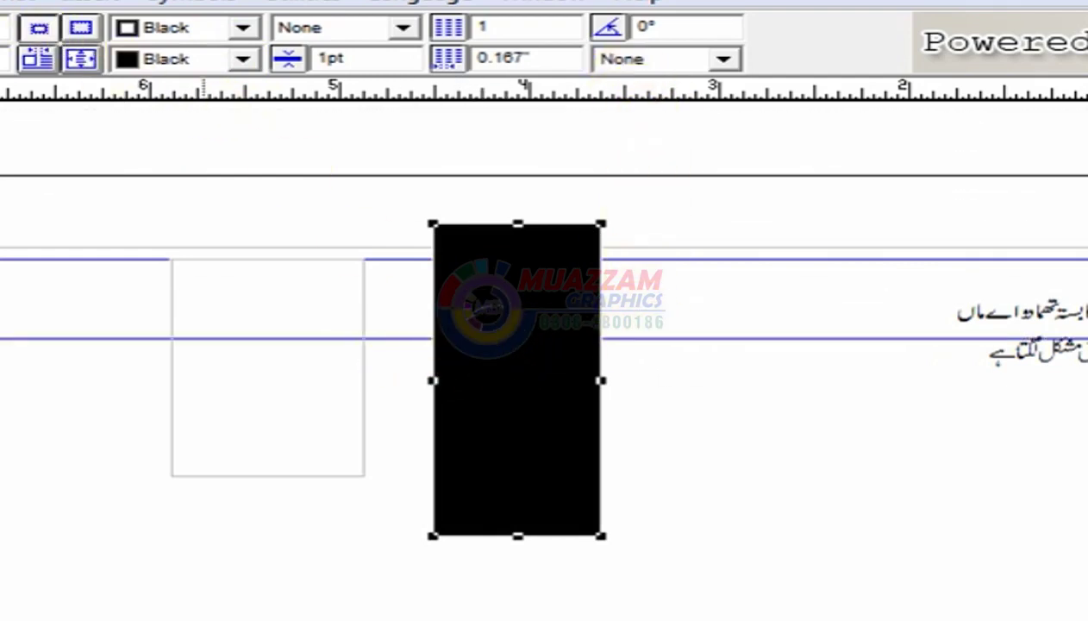
click(9, 3)
mouse_move(17, 568)
click(502, 605)
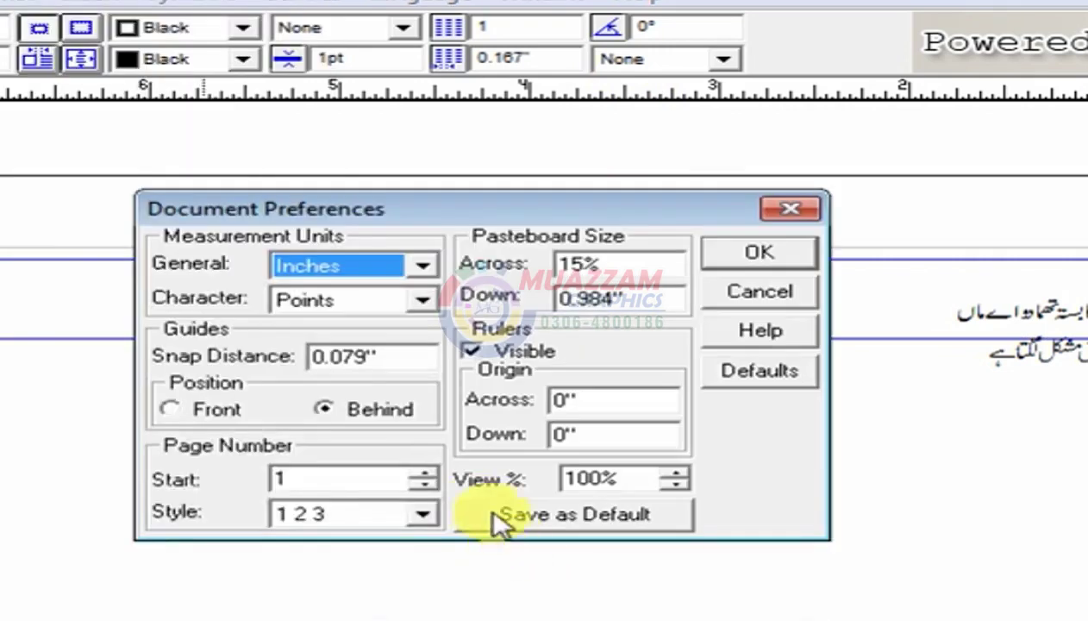
click(210, 413)
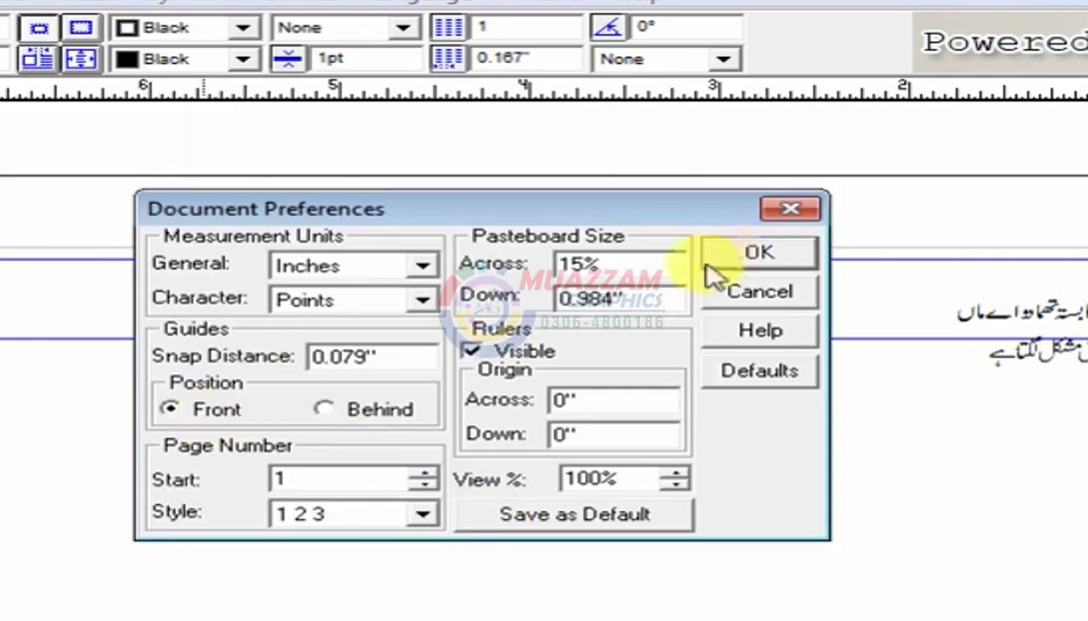
click(741, 251)
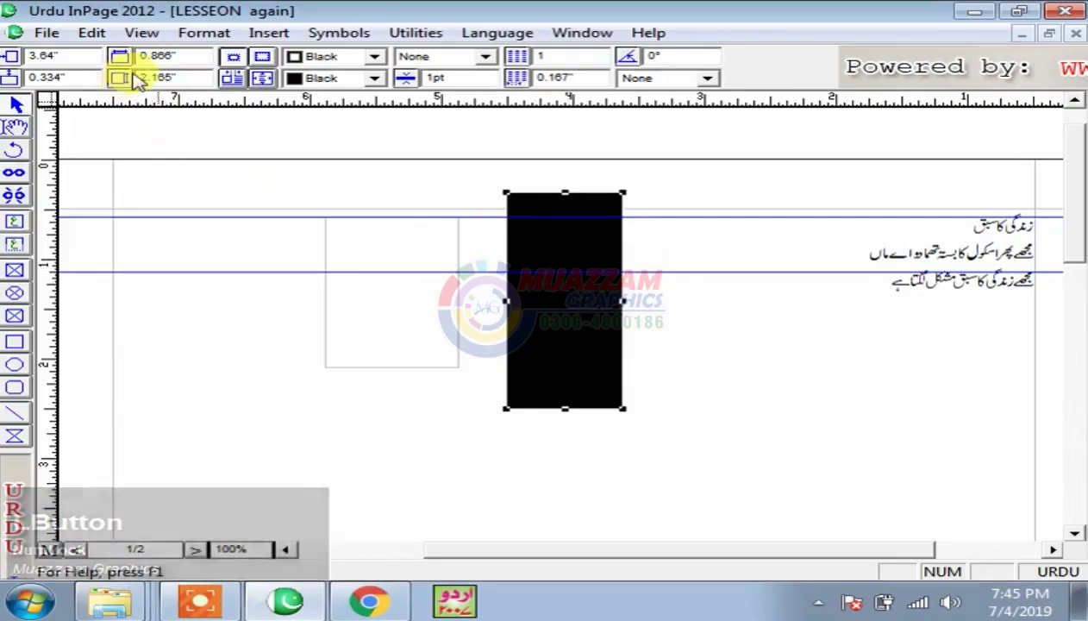
click(92, 32)
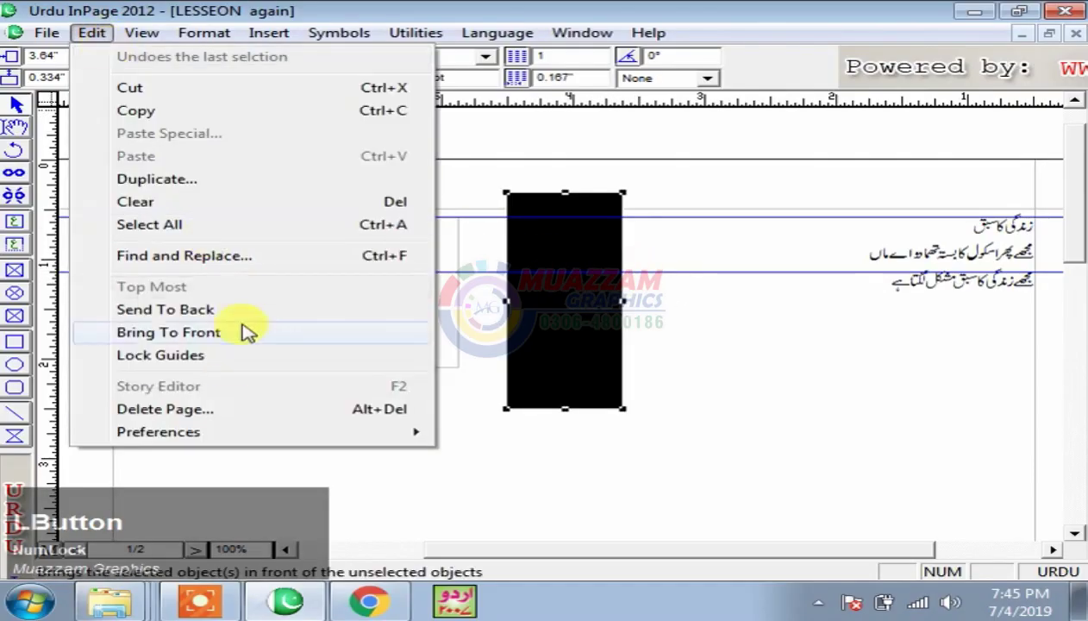
mouse_move(243, 434)
click(555, 457)
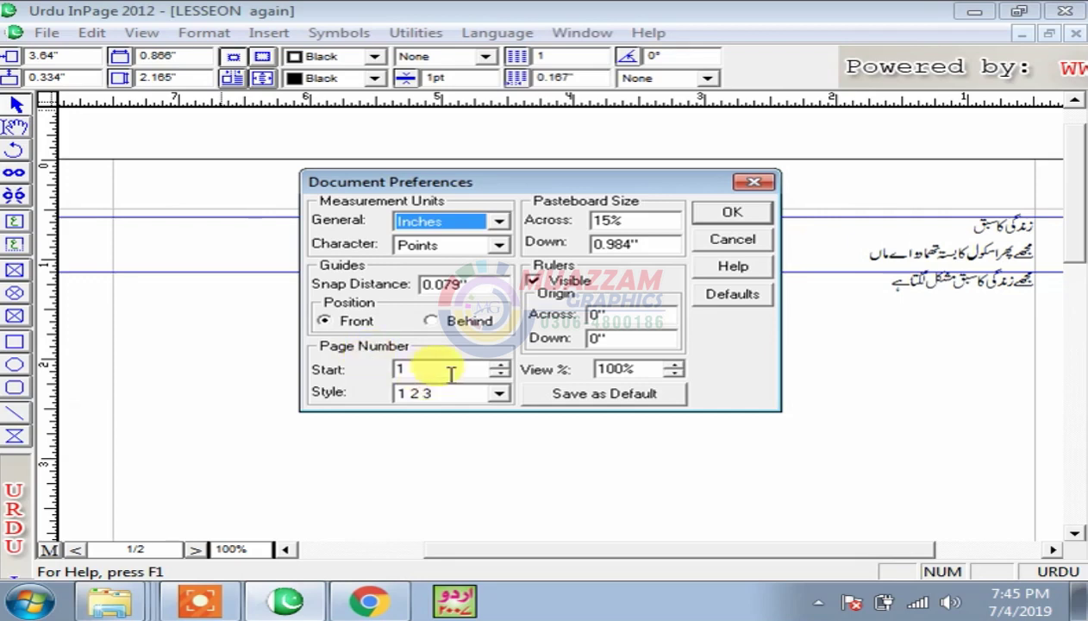
drag(437, 371, 341, 377)
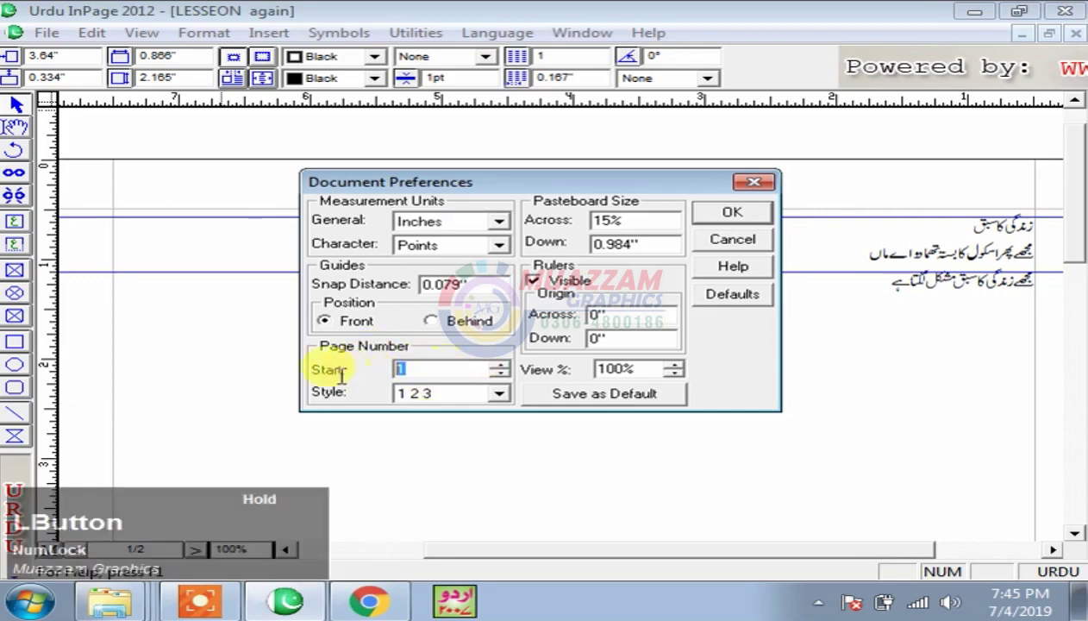
click(752, 243)
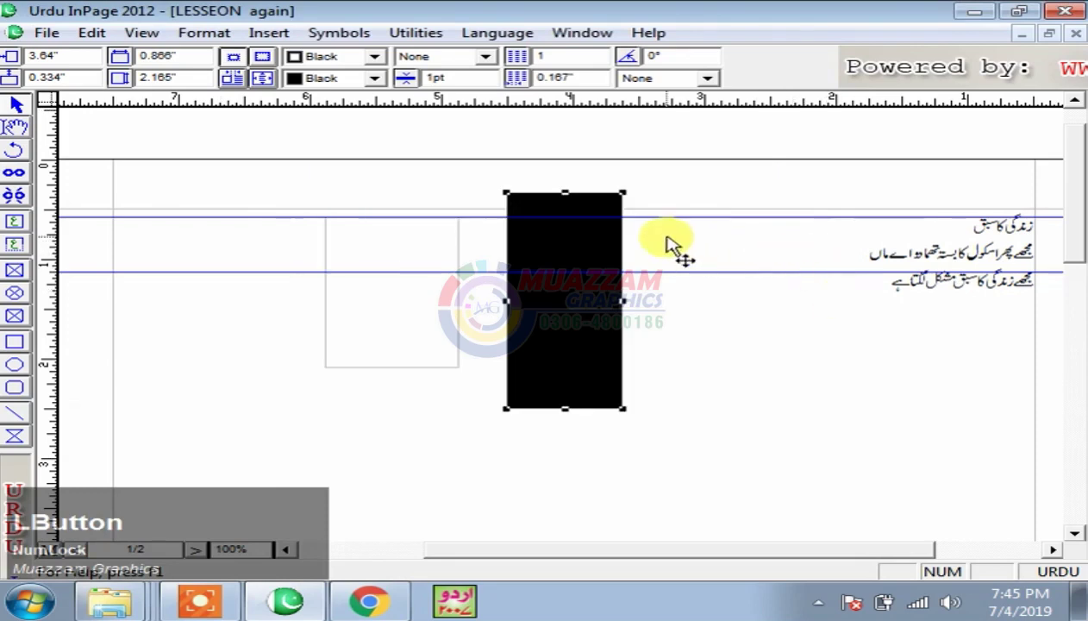
Delete the black box, and draw a wide, short text box in the top margin of the master page.
key(Delete)
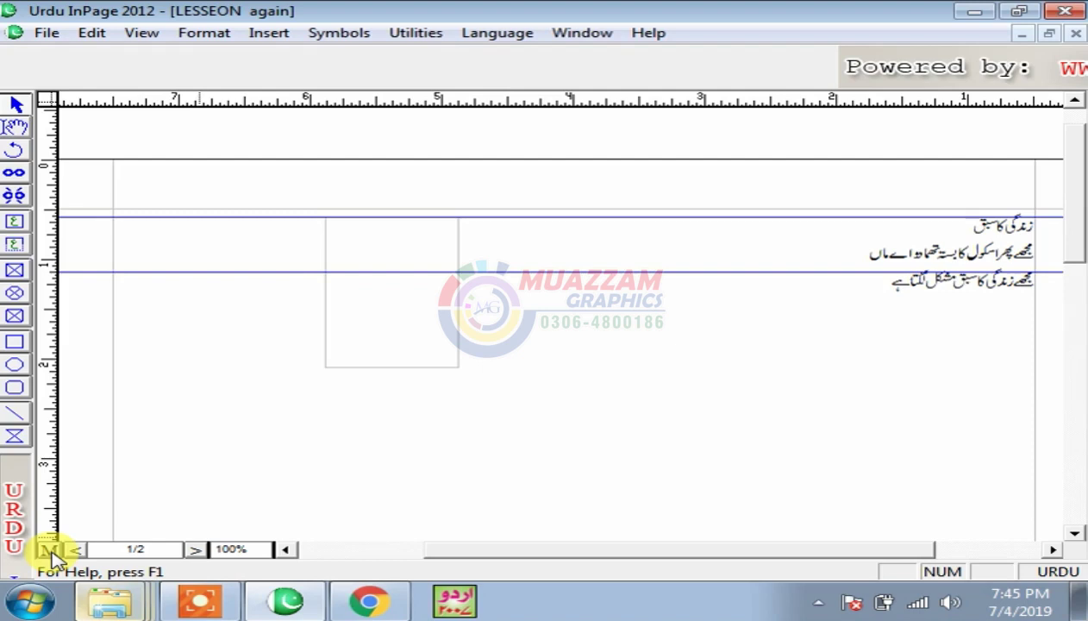
click(50, 550)
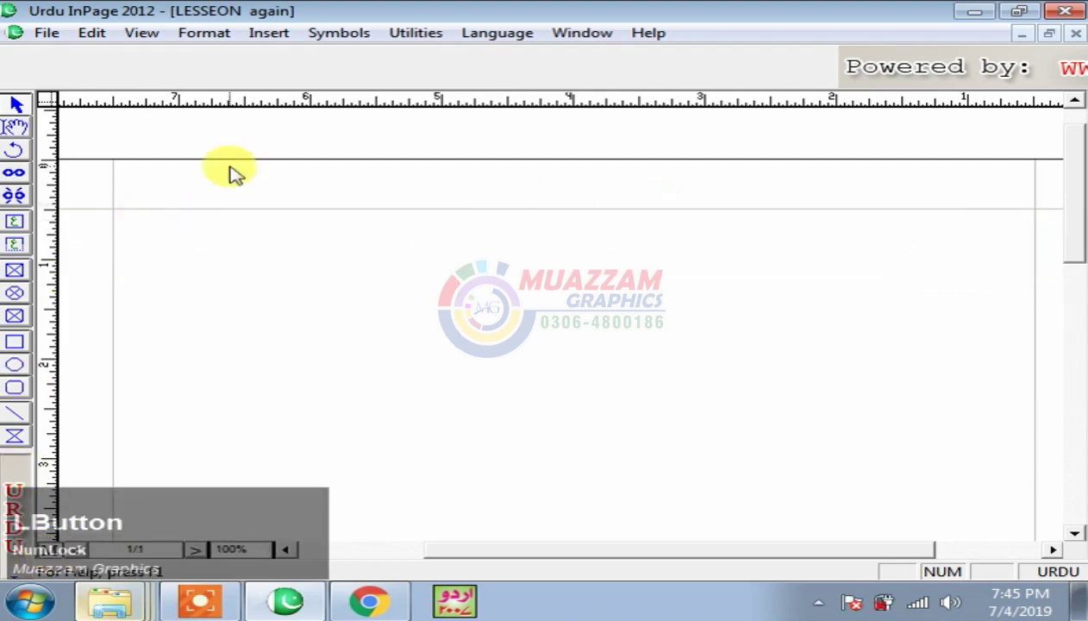
click(14, 243)
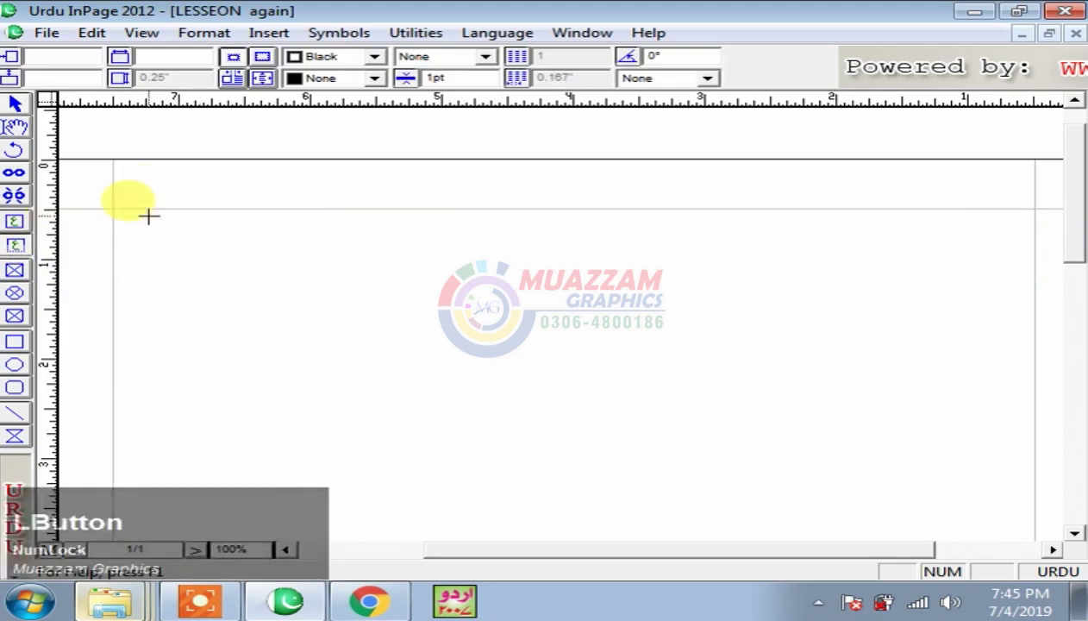
drag(455, 169, 680, 196)
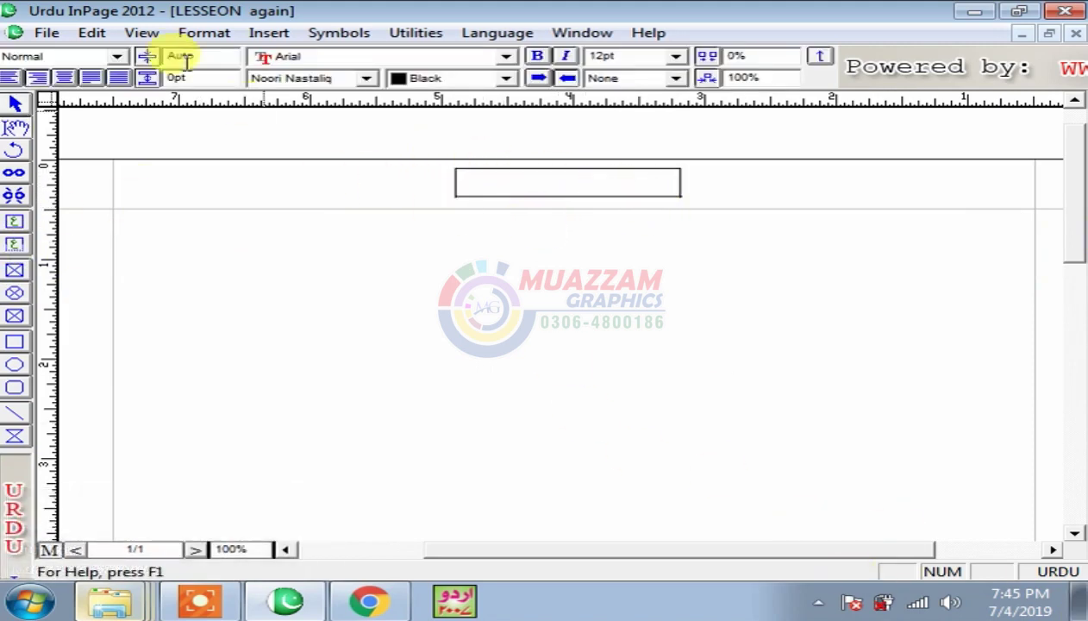
Insert an automatic page number into the master page's text box and centre it.
click(271, 32)
click(362, 81)
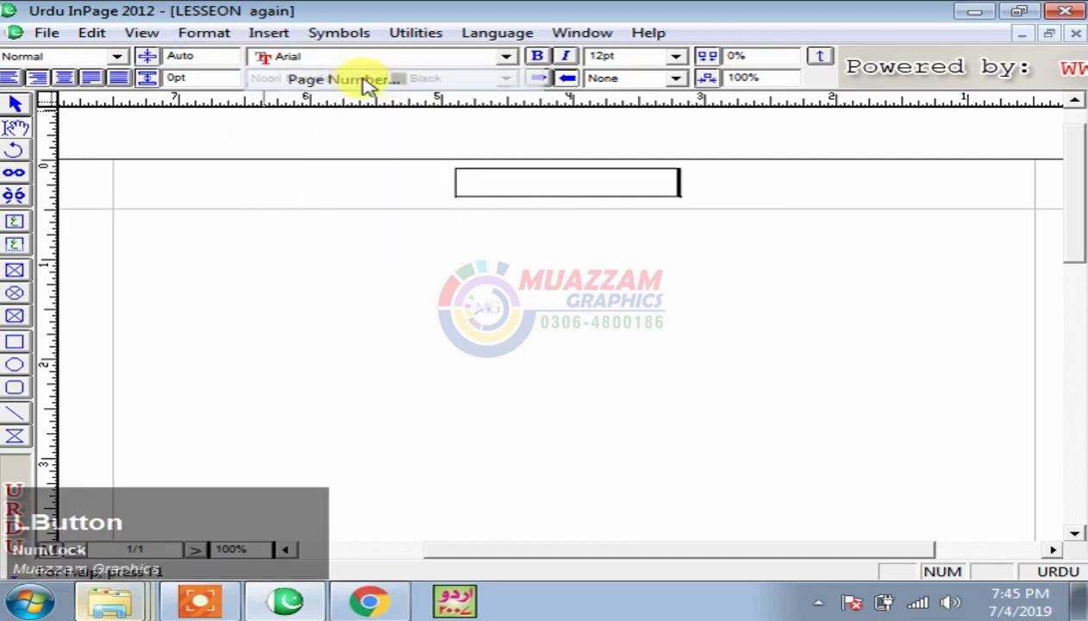
drag(656, 189, 712, 191)
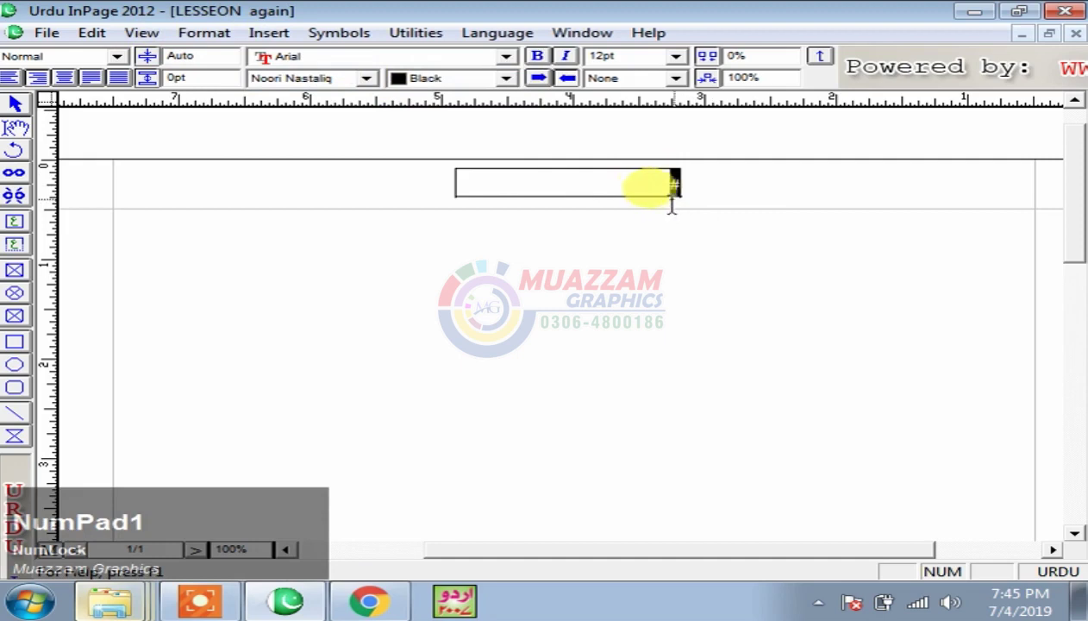
click(72, 78)
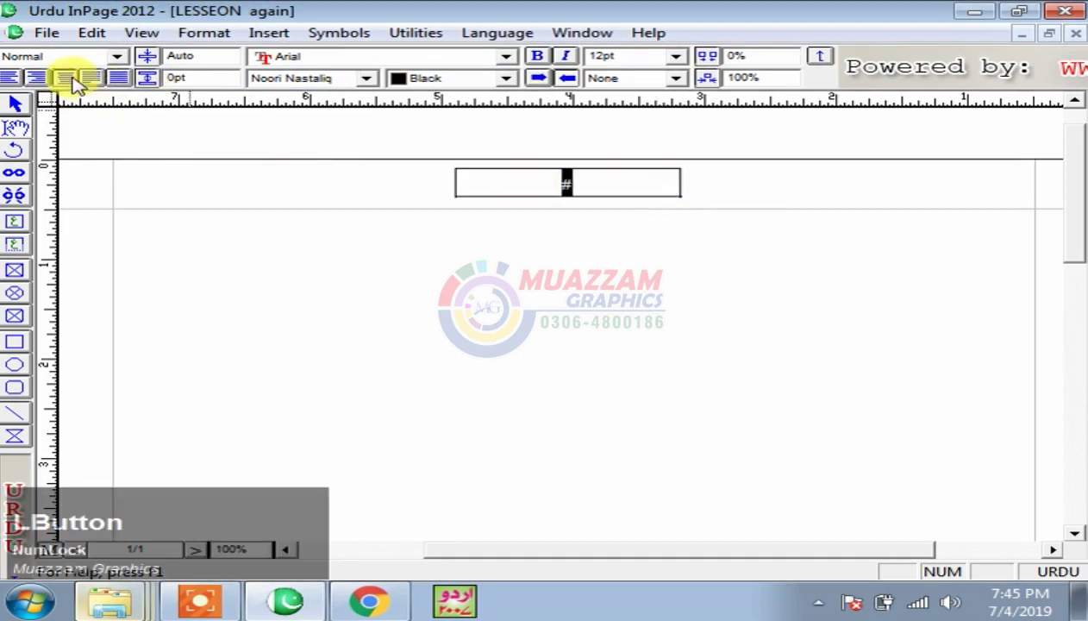
click(594, 185)
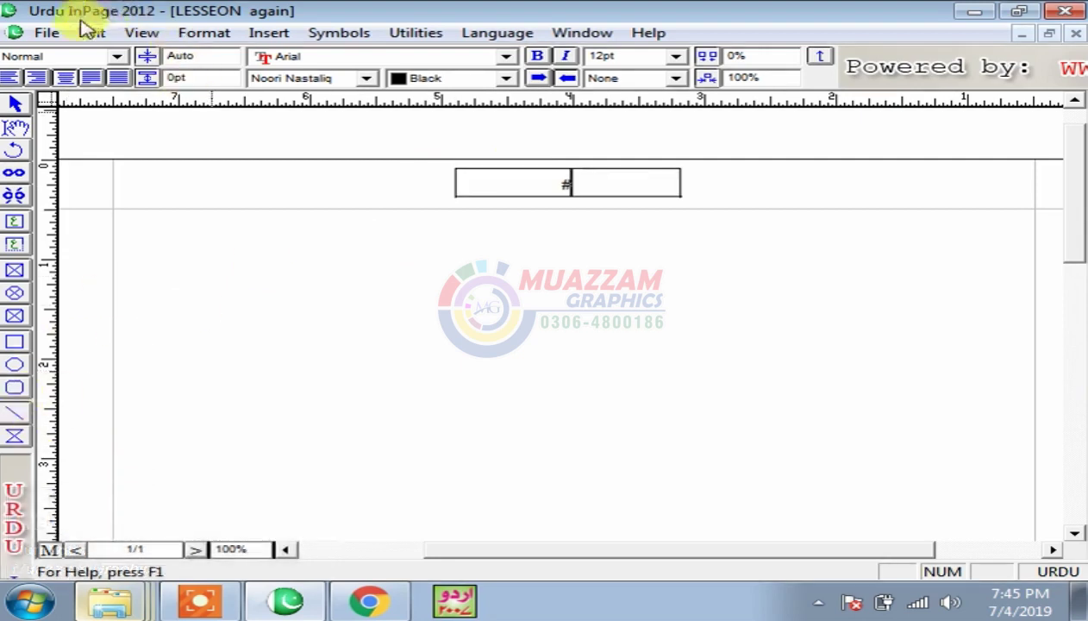
Set the page numbering to start at 50 in the Urdu Number style in the document preferences, and apply it.
click(107, 35)
mouse_move(208, 433)
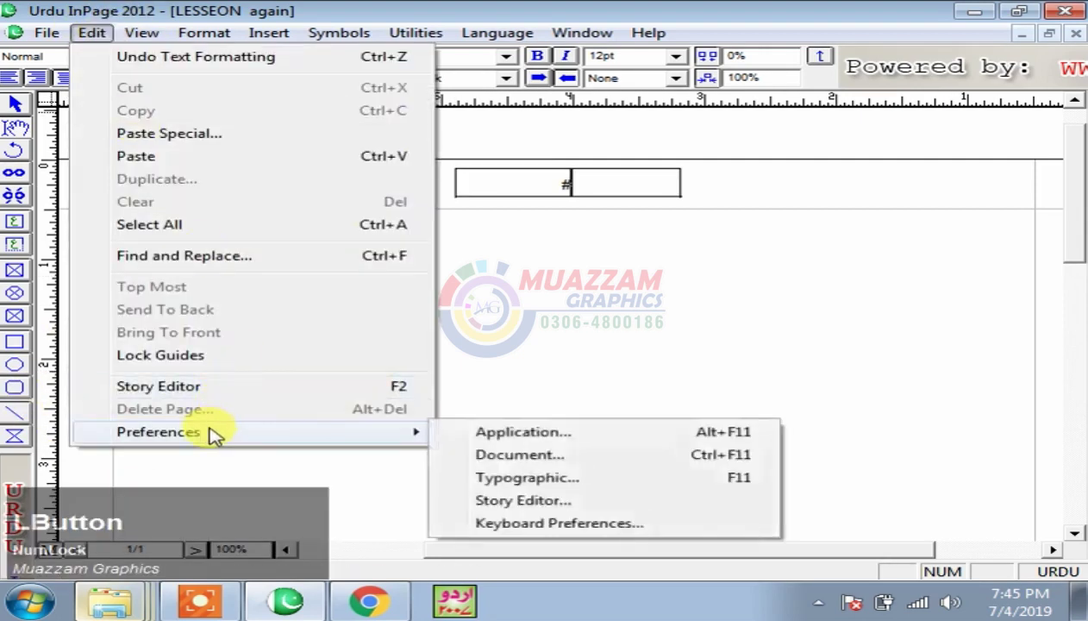
click(535, 457)
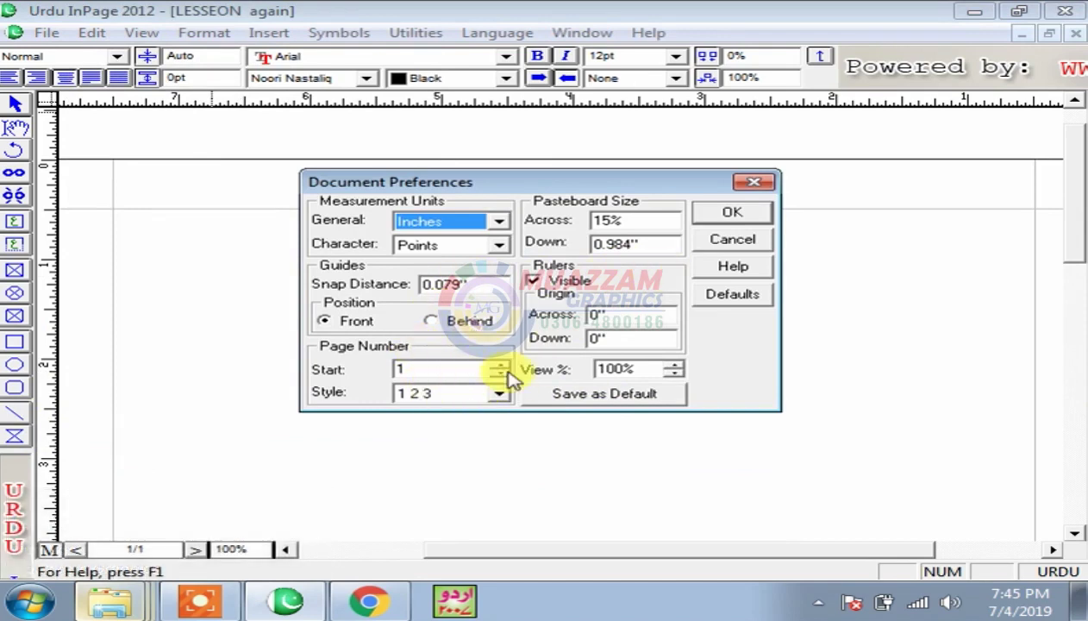
drag(509, 199, 384, 233)
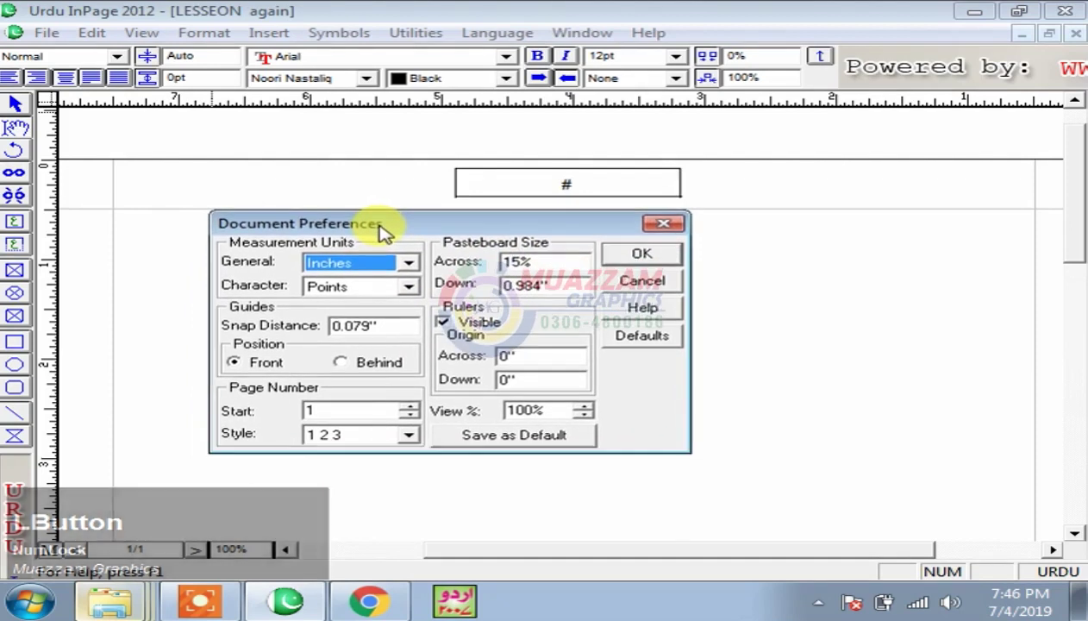
click(383, 404)
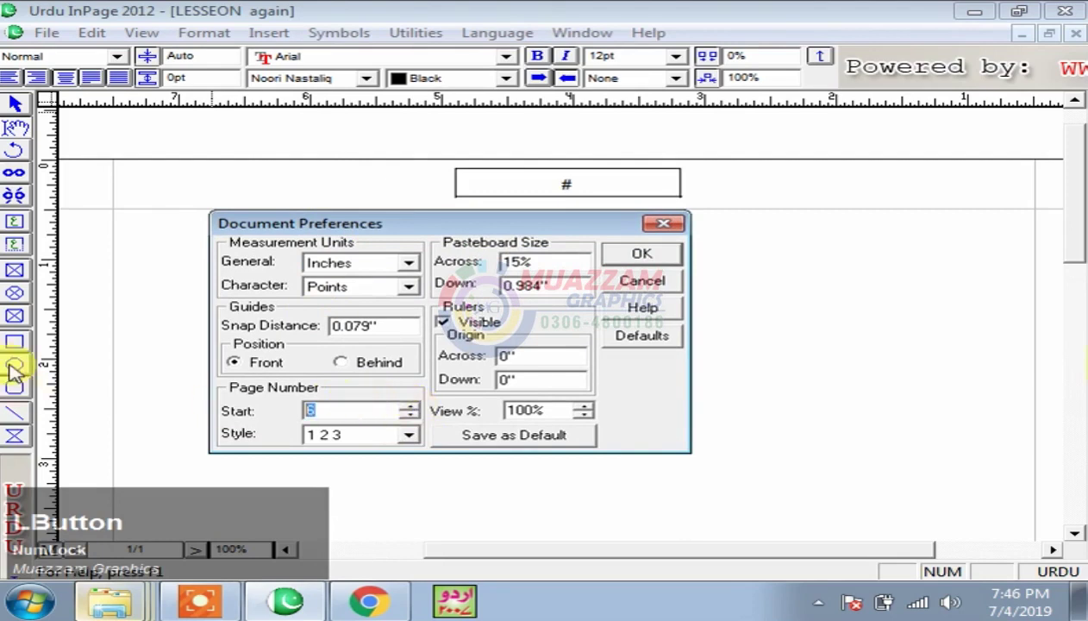
text(50)
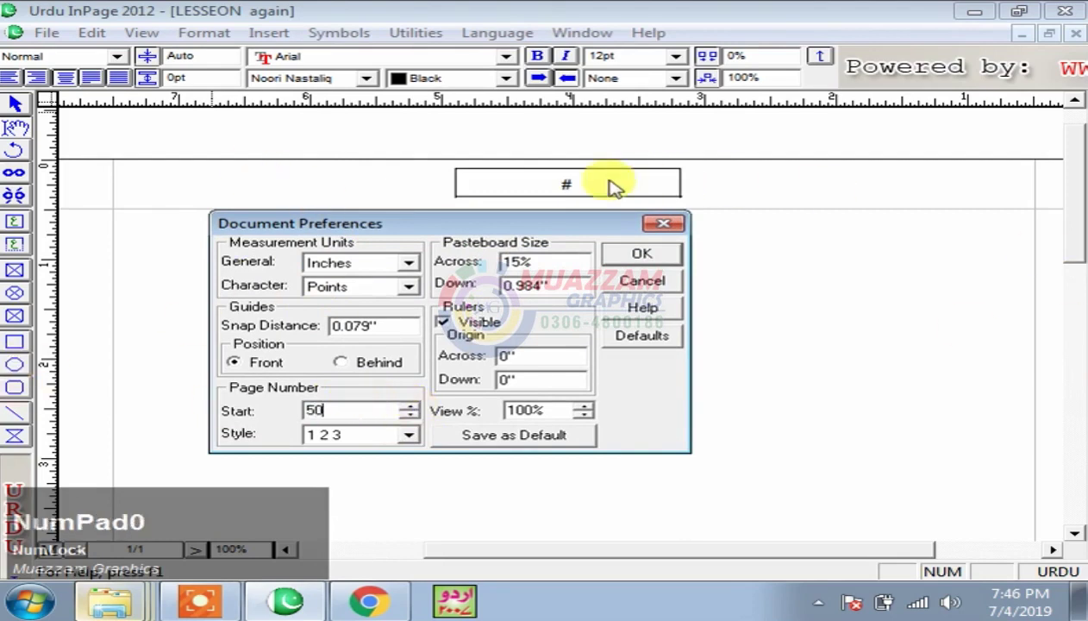
click(412, 436)
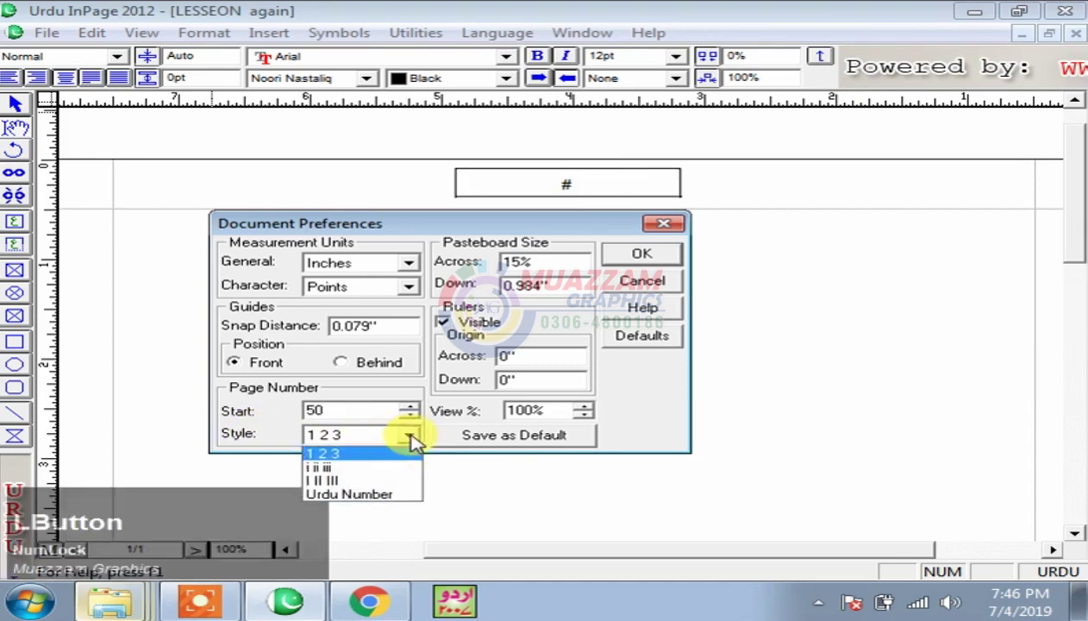
click(355, 495)
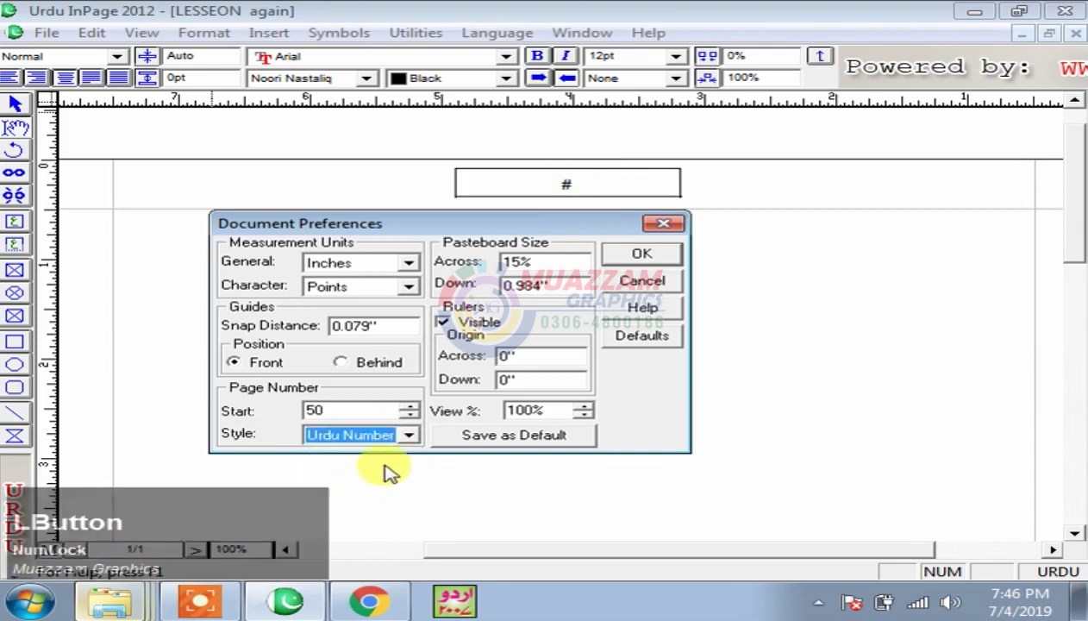
click(647, 258)
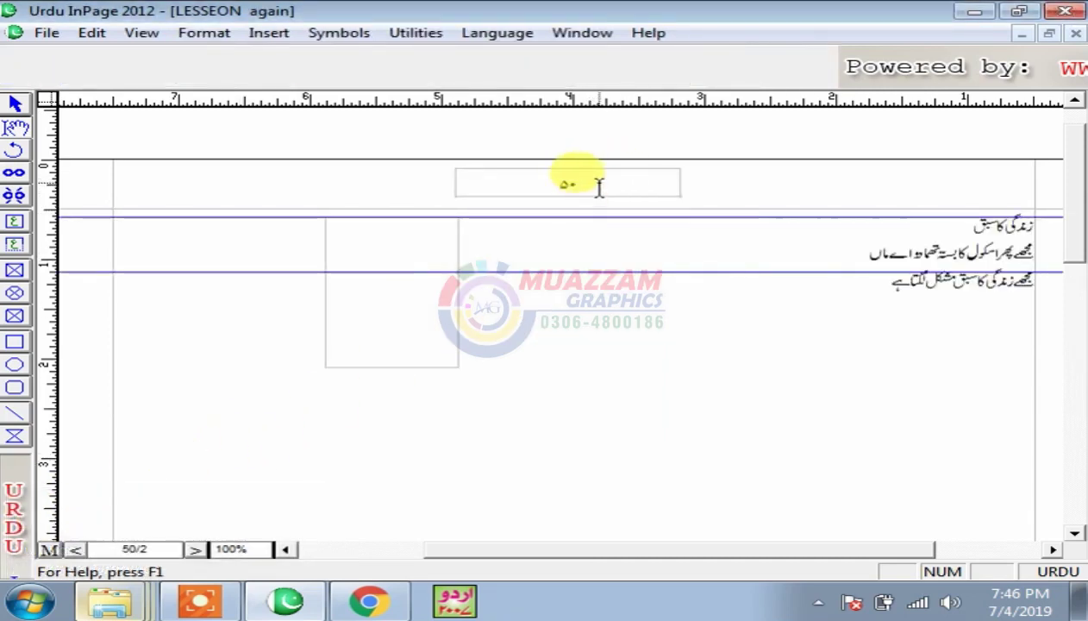
Go to the document's second page and insert 4 more pages.
click(169, 529)
key(Page_Down)
key(alt)
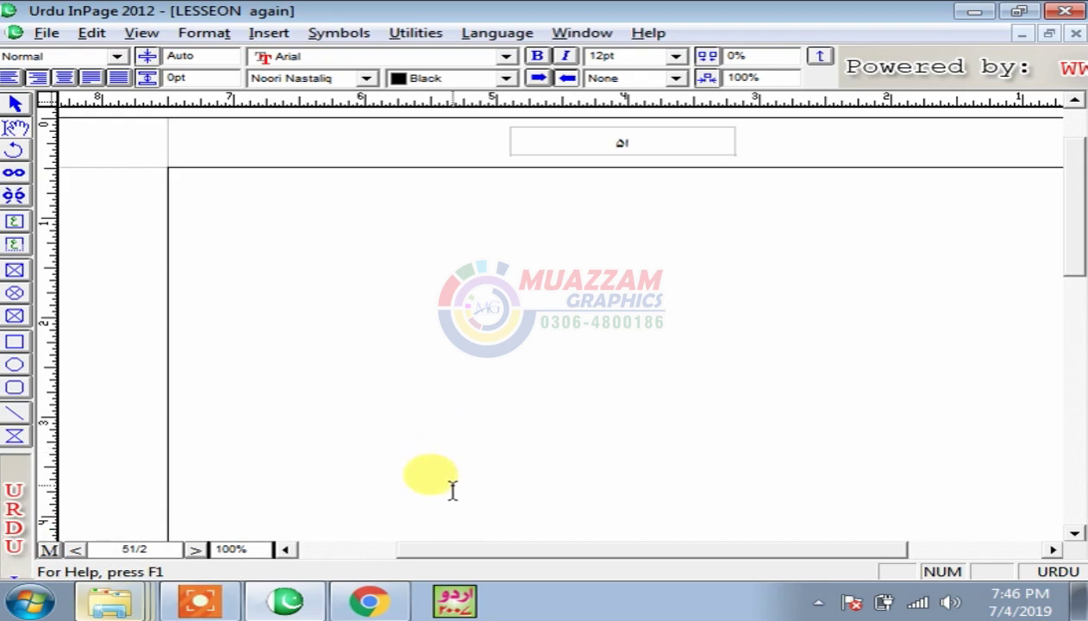
key(alt)
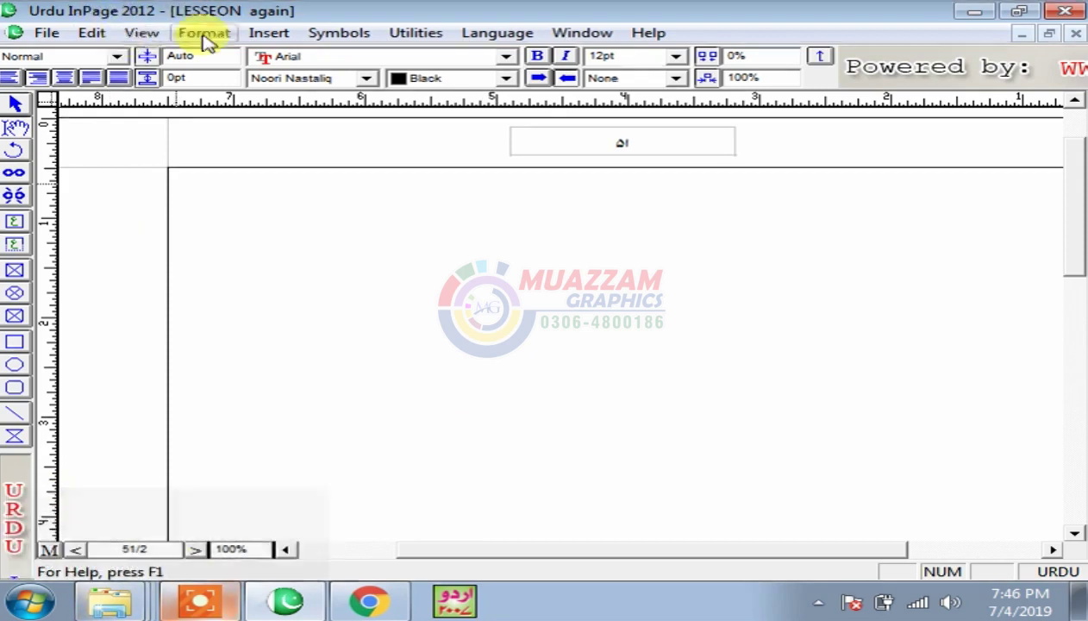
click(270, 34)
click(297, 56)
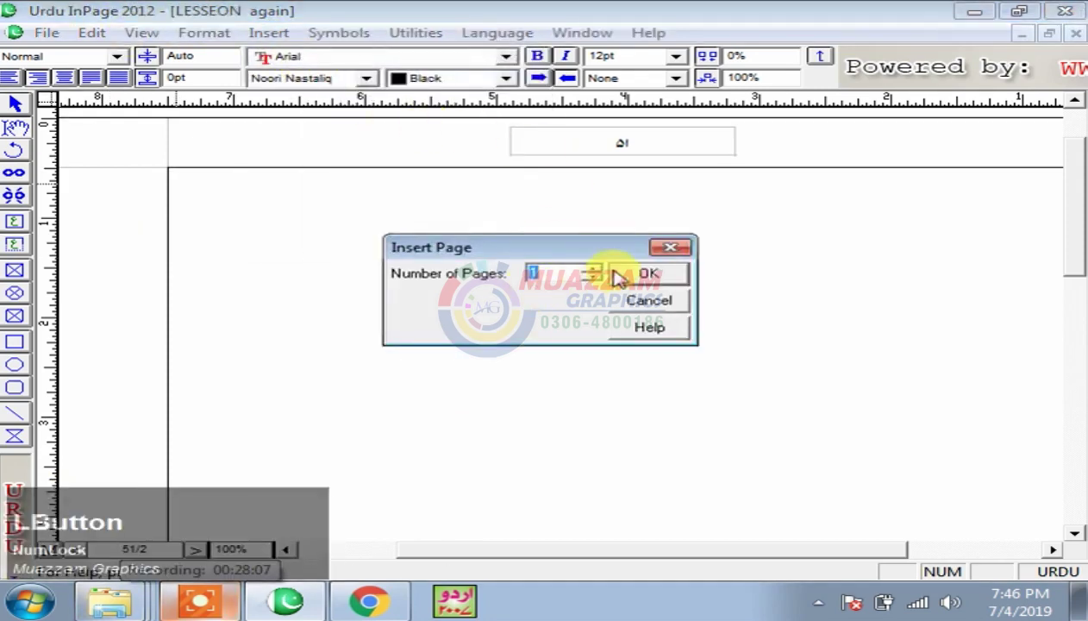
text(4)
key(Return)
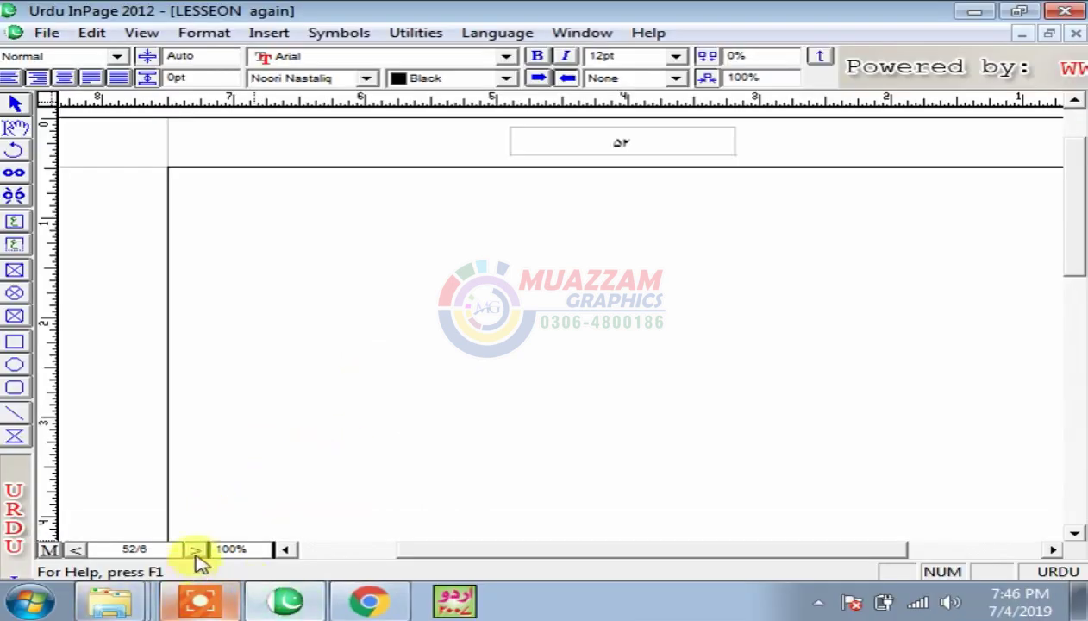
Page through the document to check the page numbers in the top margin.
click(212, 523)
click(195, 552)
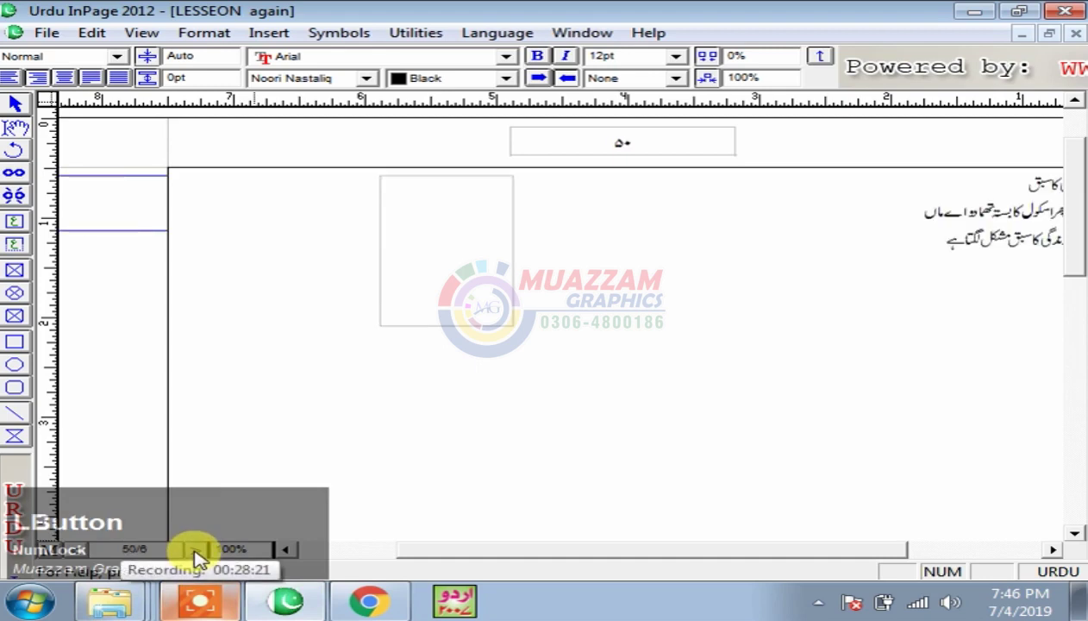
click(77, 554)
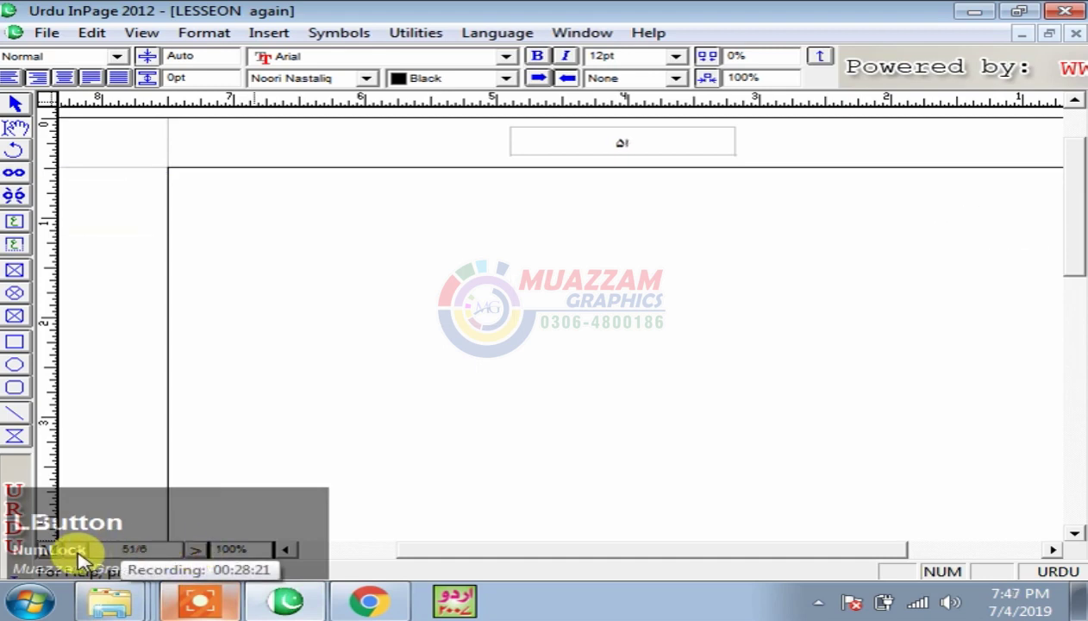
Check the numbers in the top margin on the pages after 51, and return to page 50.
click(77, 554)
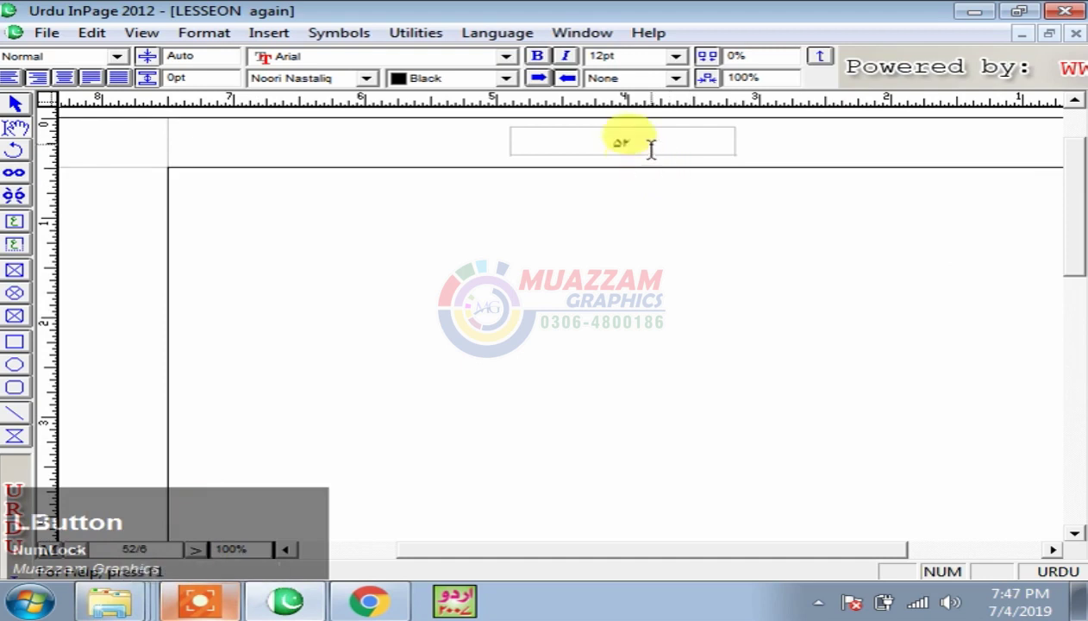
click(78, 555)
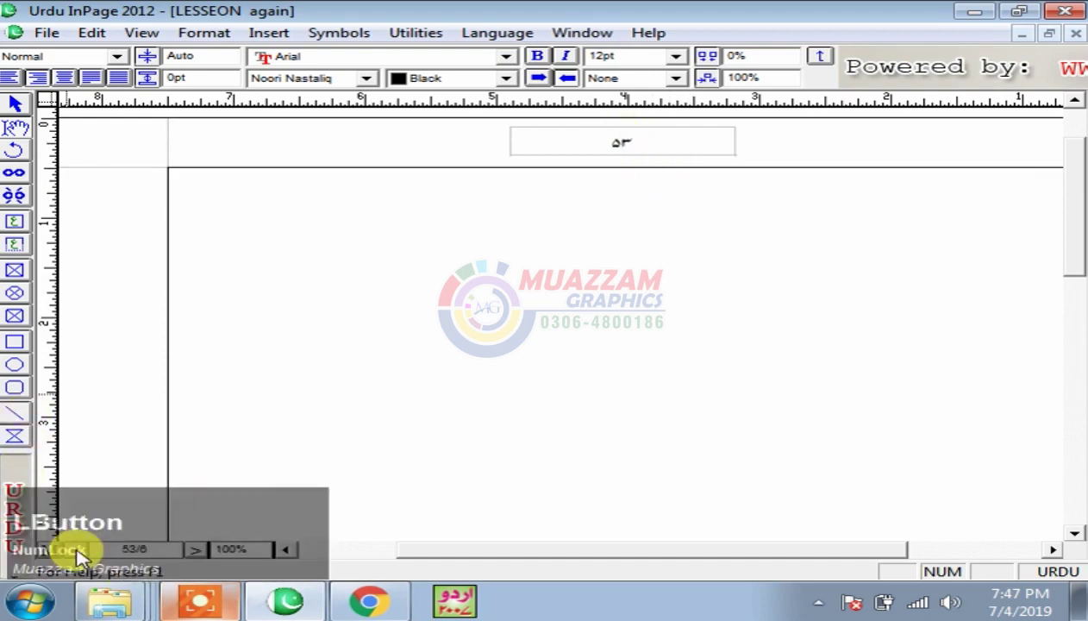
click(138, 549)
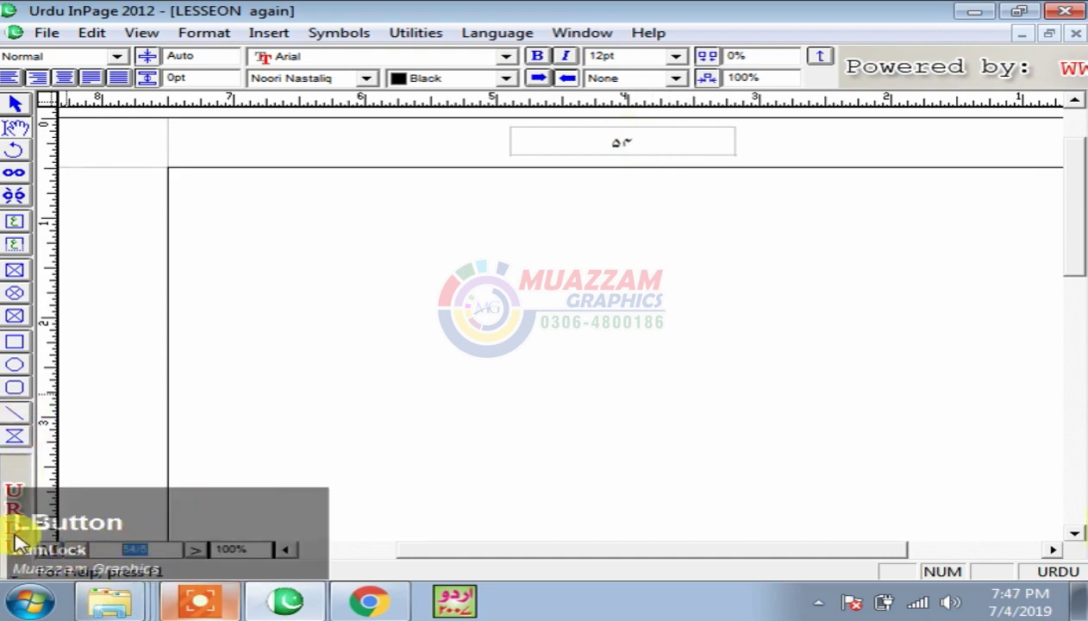
text(50)
key(Return)
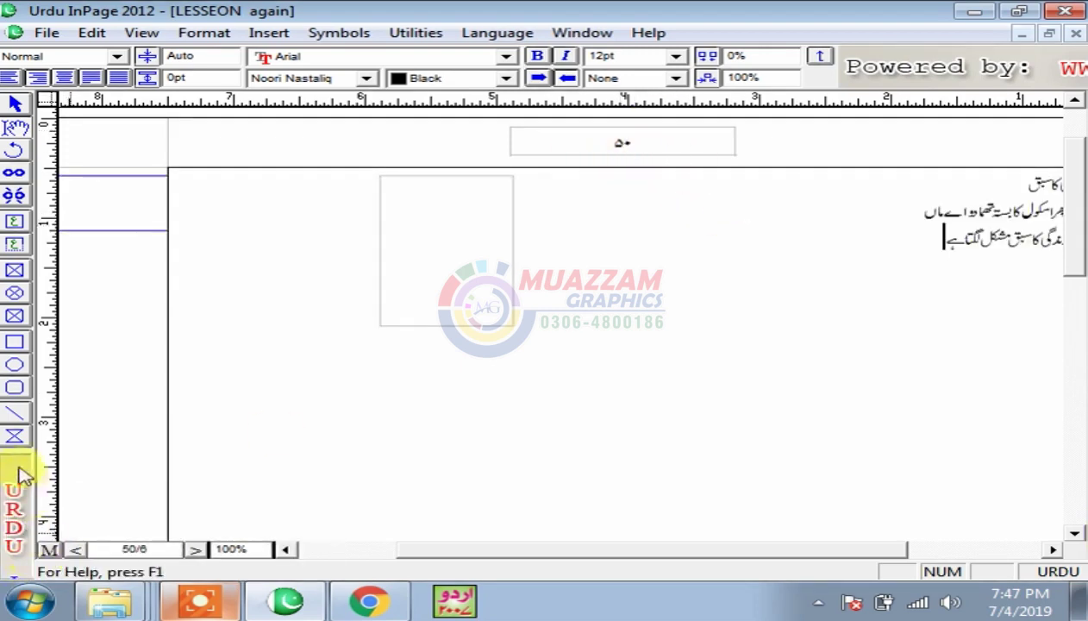
click(86, 36)
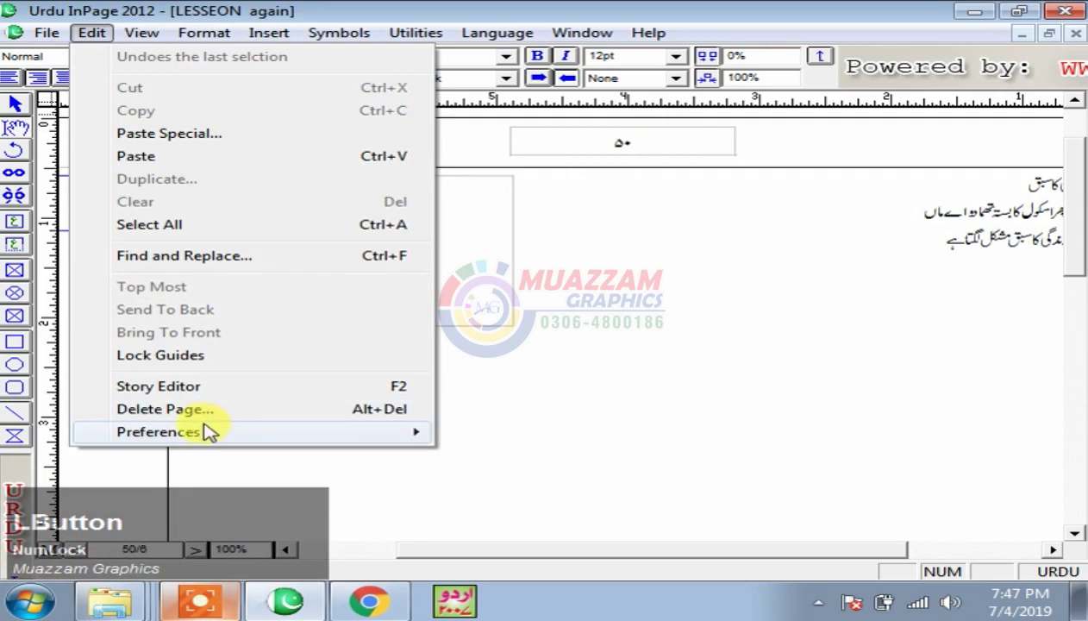
click(646, 146)
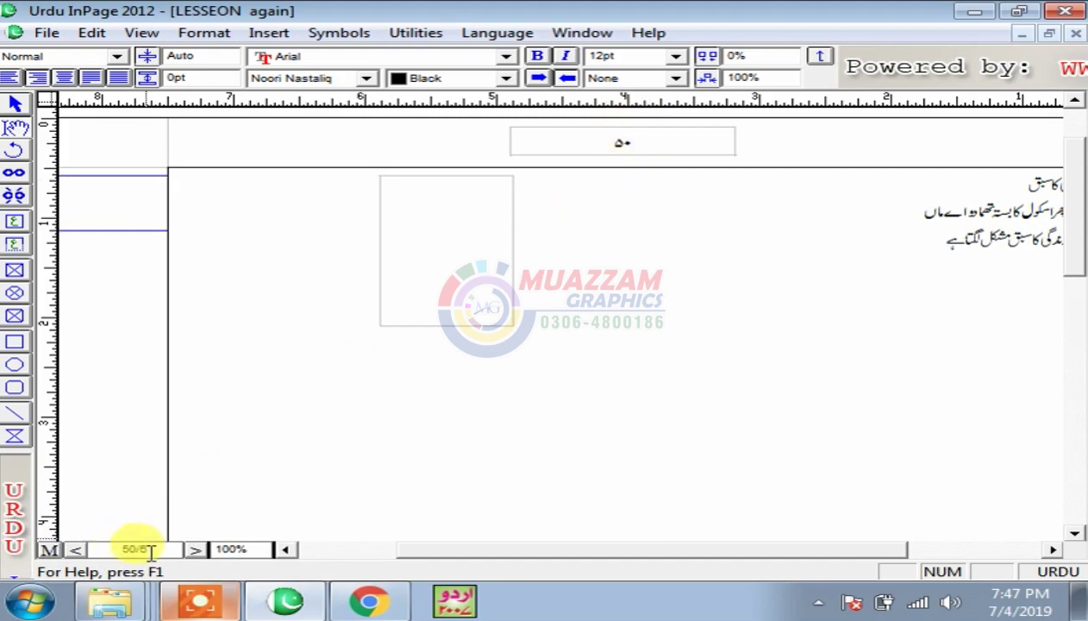
drag(144, 549, 61, 554)
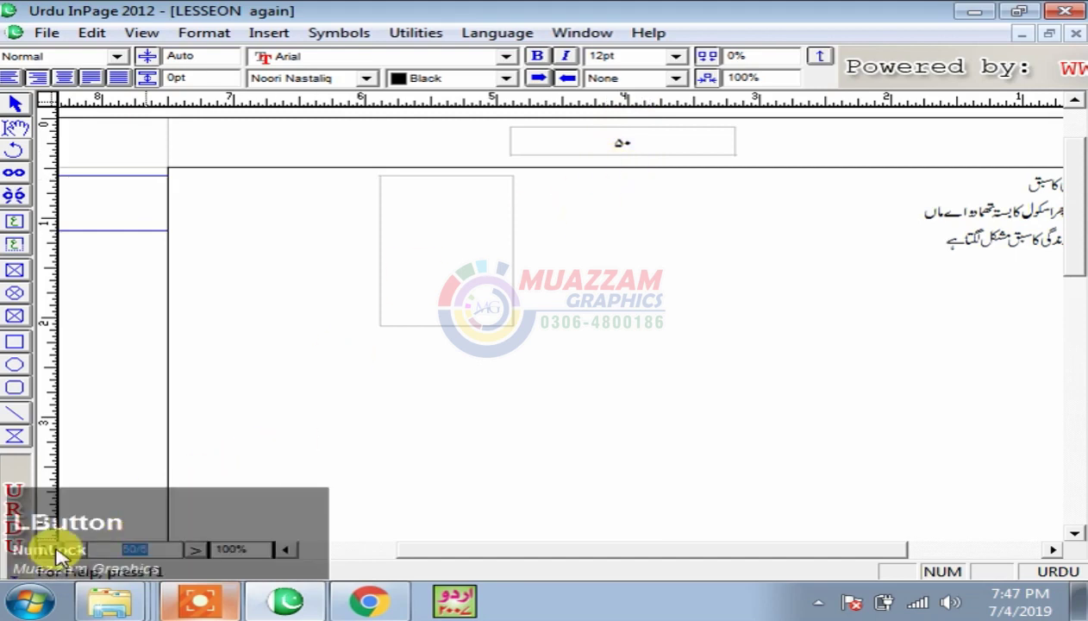
click(270, 33)
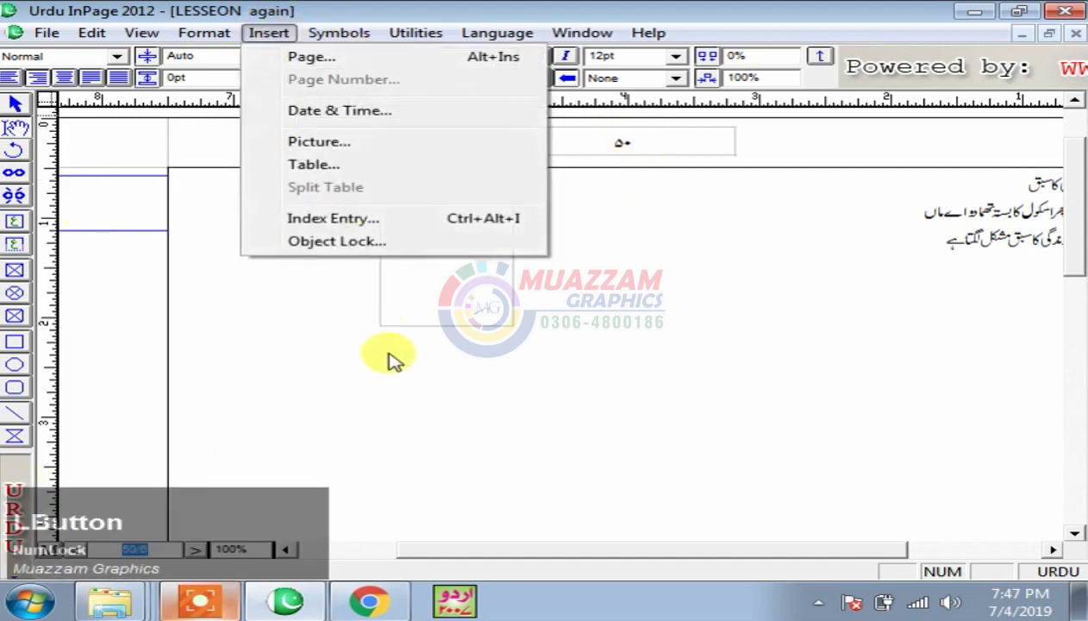
click(466, 443)
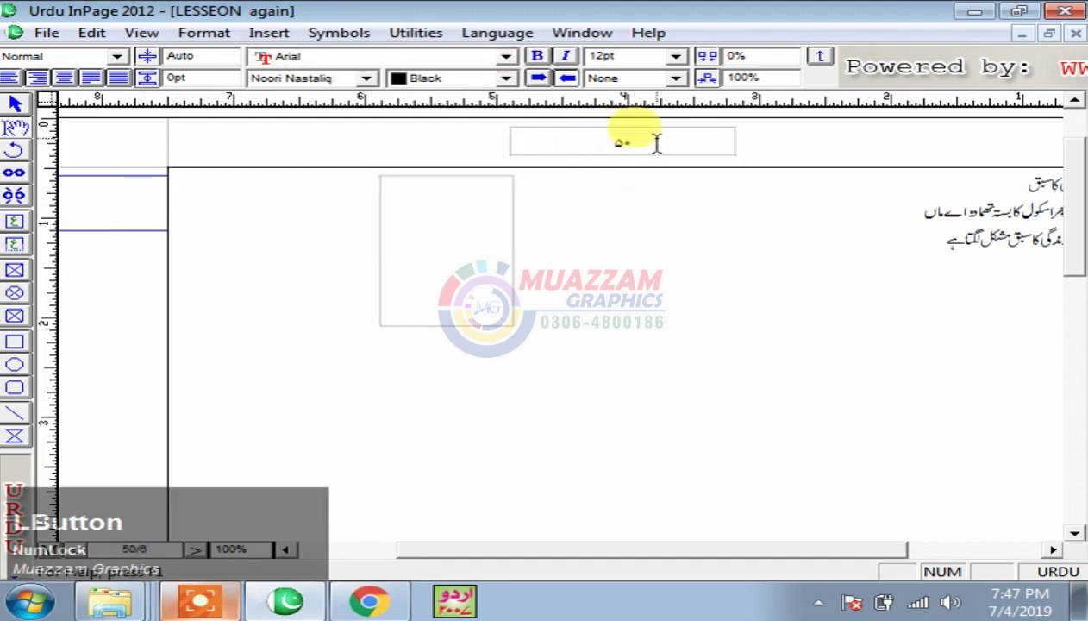
key(ctrl+s)
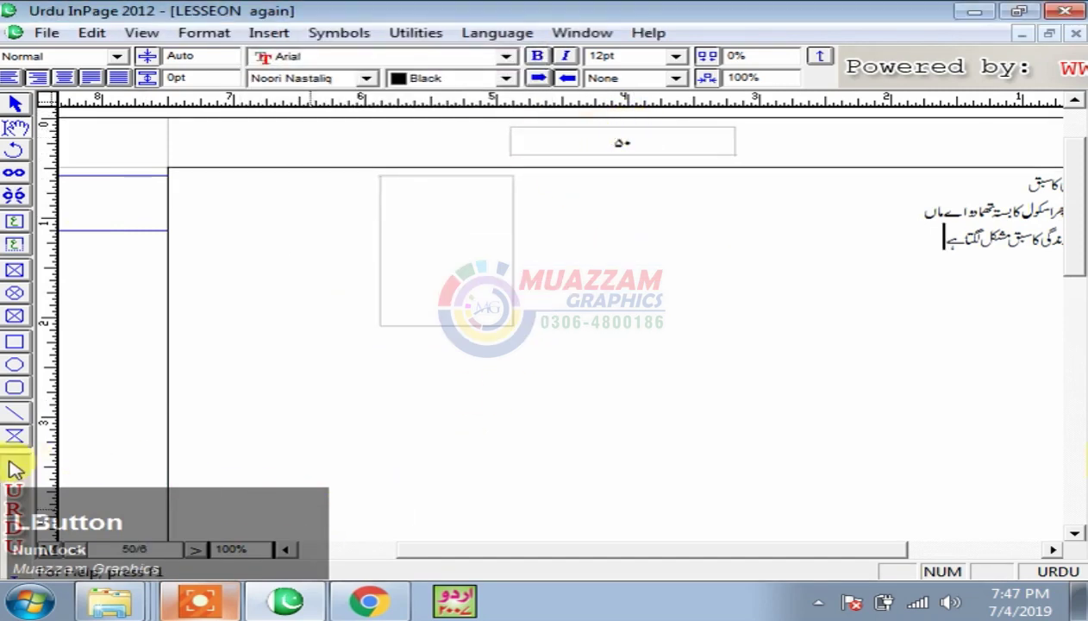
double_click(15, 469)
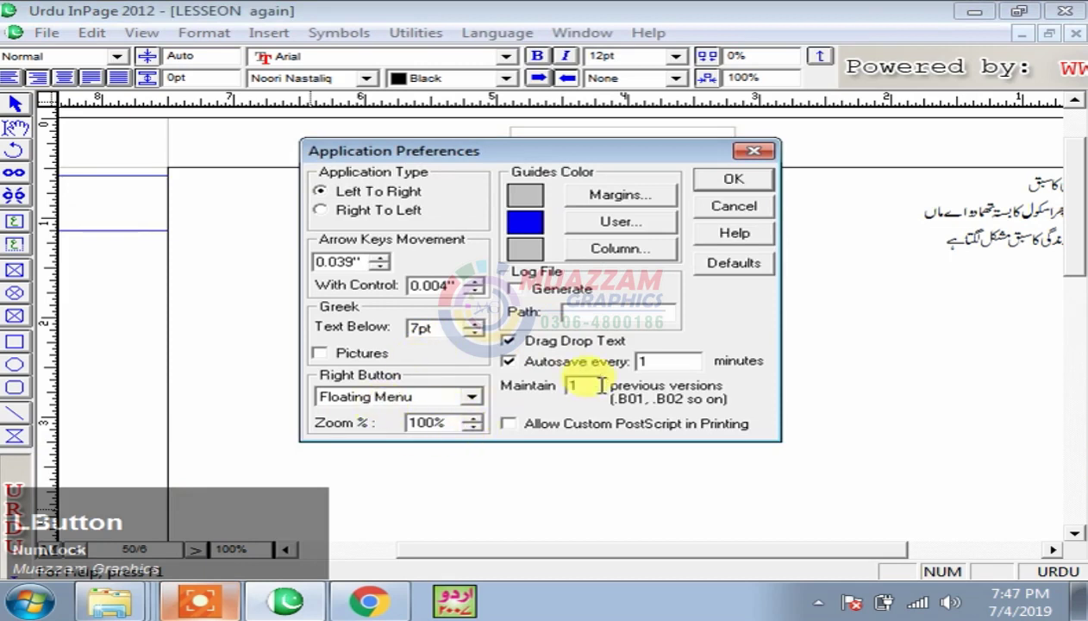
click(728, 207)
Look at the page number style options in the document preferences, hide the rulers and apply the change.
click(90, 33)
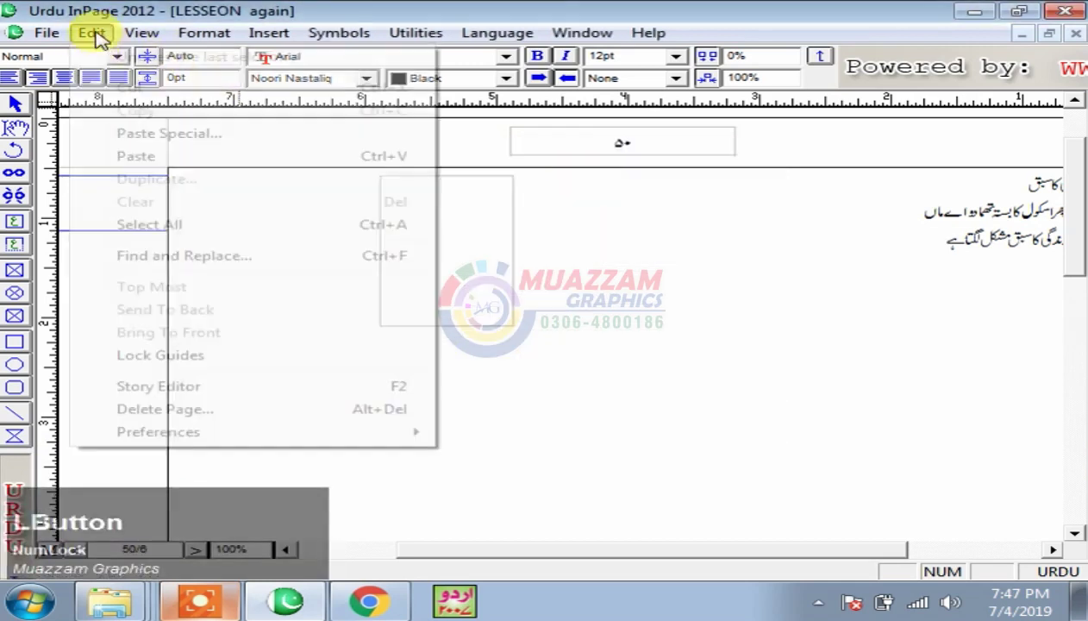
mouse_move(262, 431)
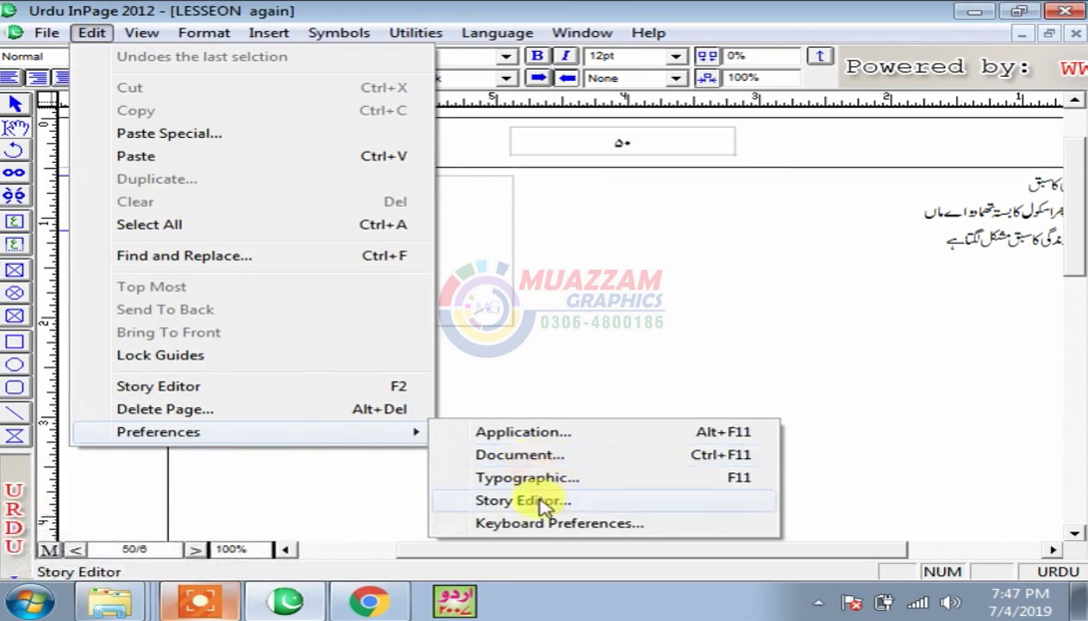
click(543, 454)
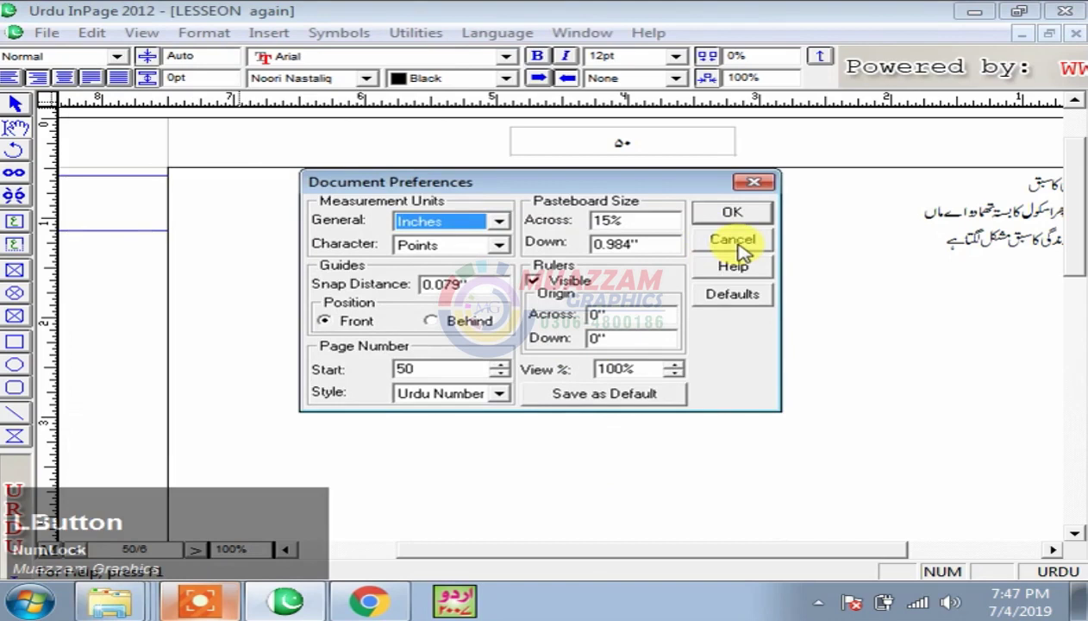
click(438, 398)
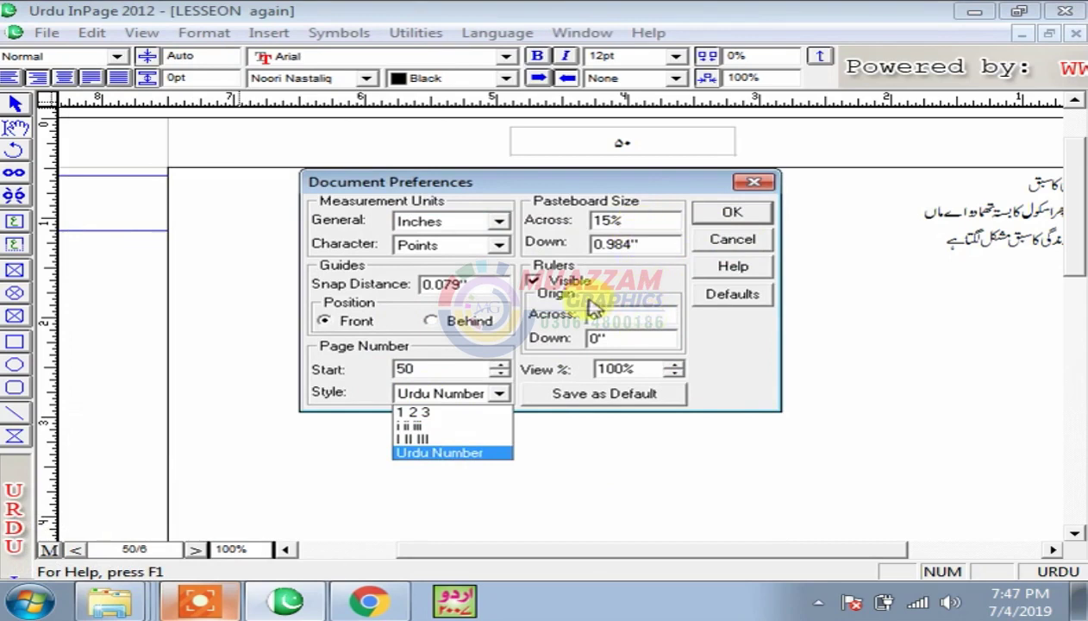
click(547, 288)
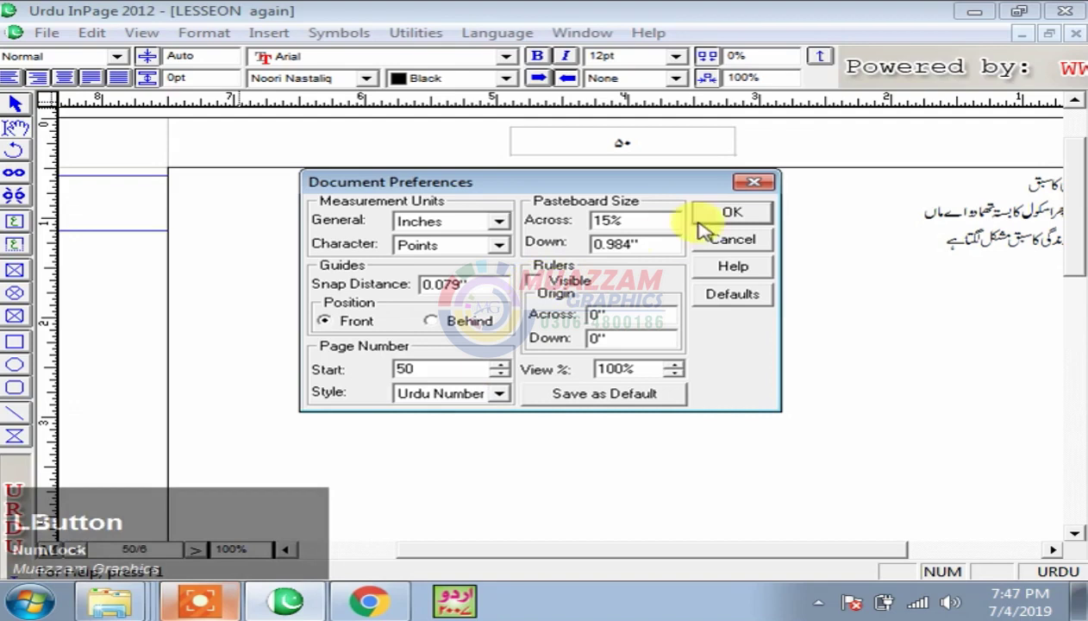
click(700, 220)
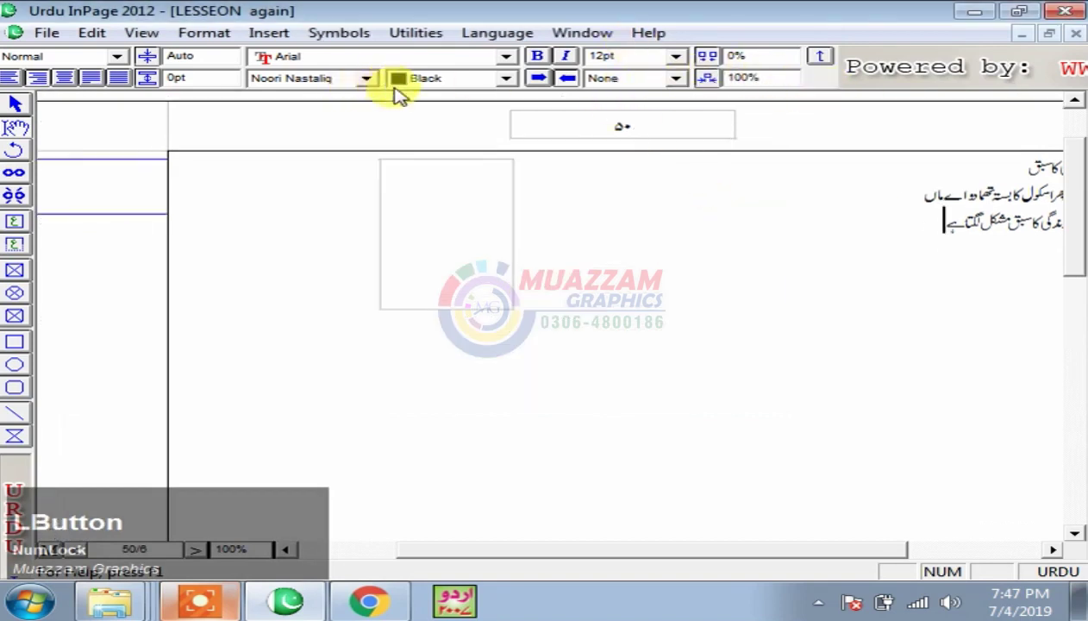
Make the rulers visible again in the document preferences and place a horizontal guide at about 2.4 inches down the page.
click(91, 33)
mouse_move(259, 431)
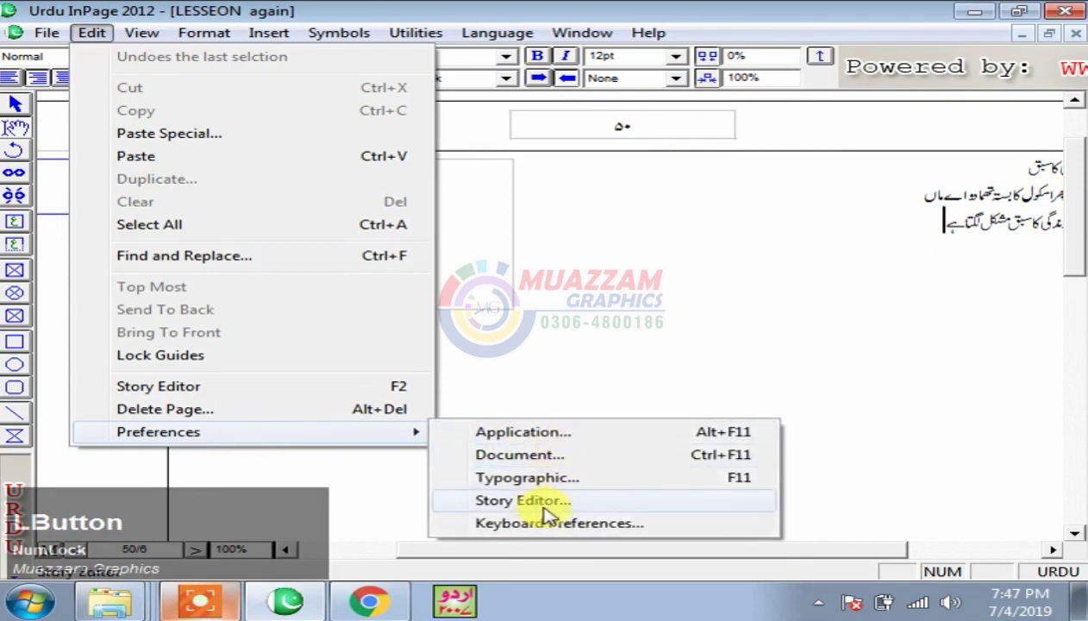
click(549, 455)
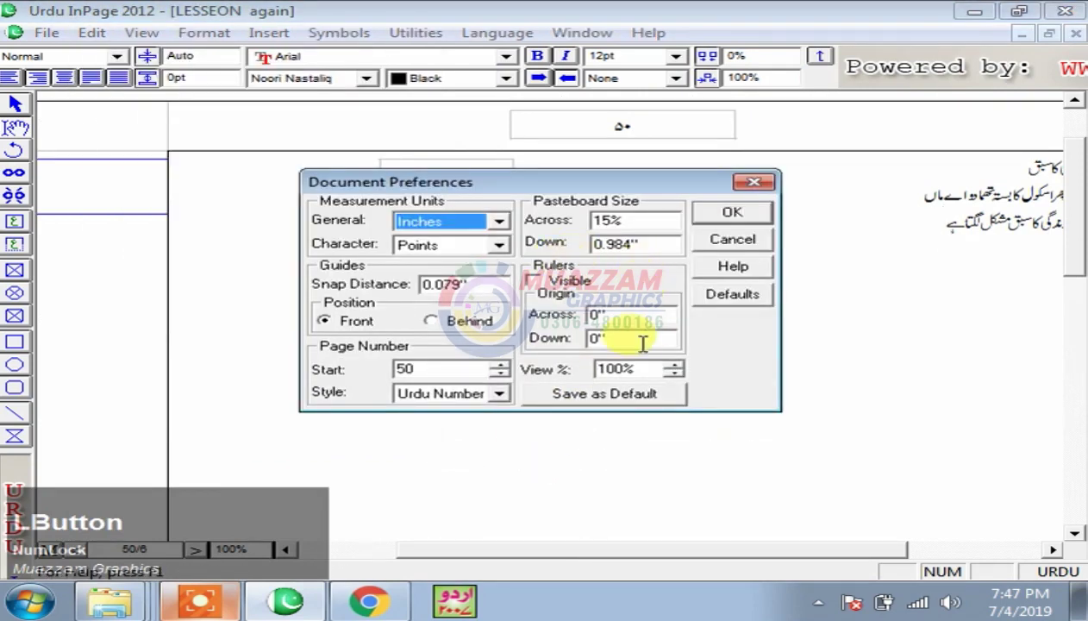
click(536, 282)
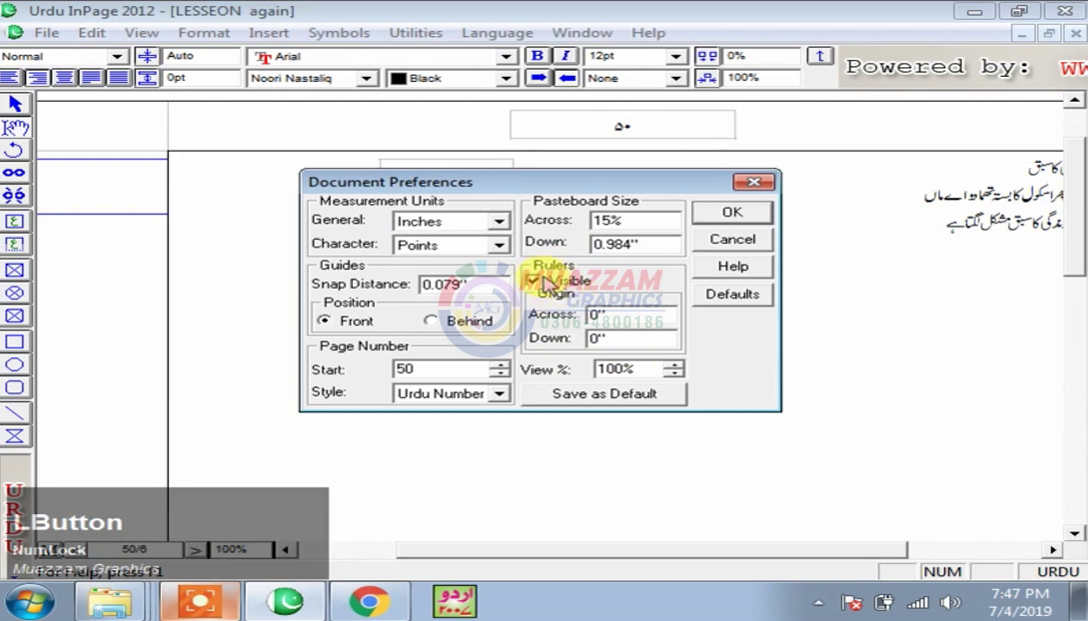
click(729, 217)
drag(651, 97, 689, 365)
Reopen the document preferences, examine the View % setting and close them without changing it.
right_click(408, 340)
click(636, 436)
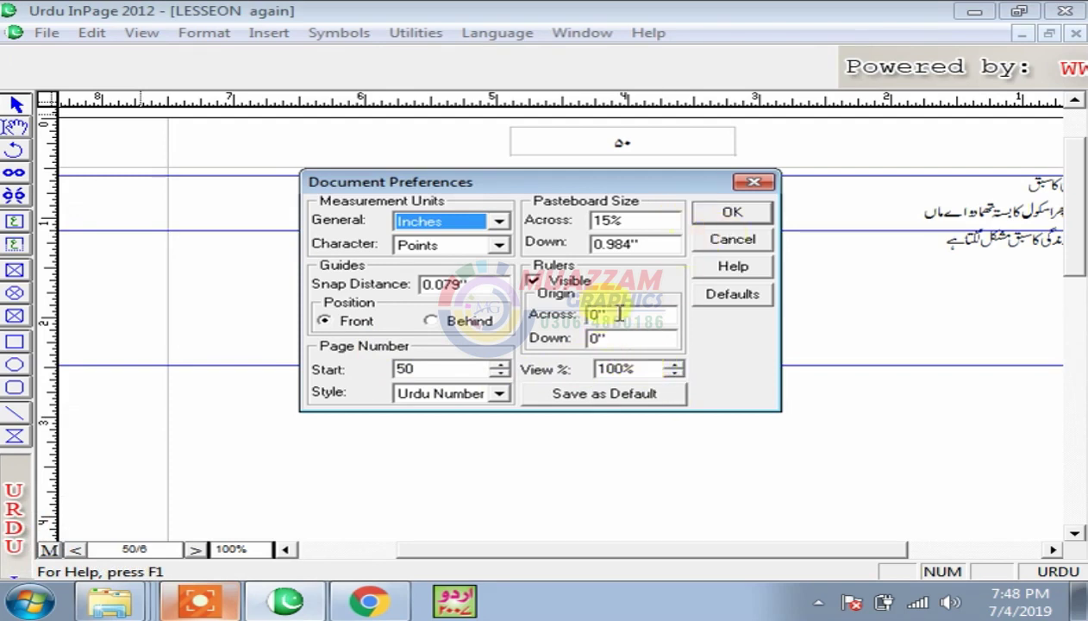
drag(657, 368, 595, 373)
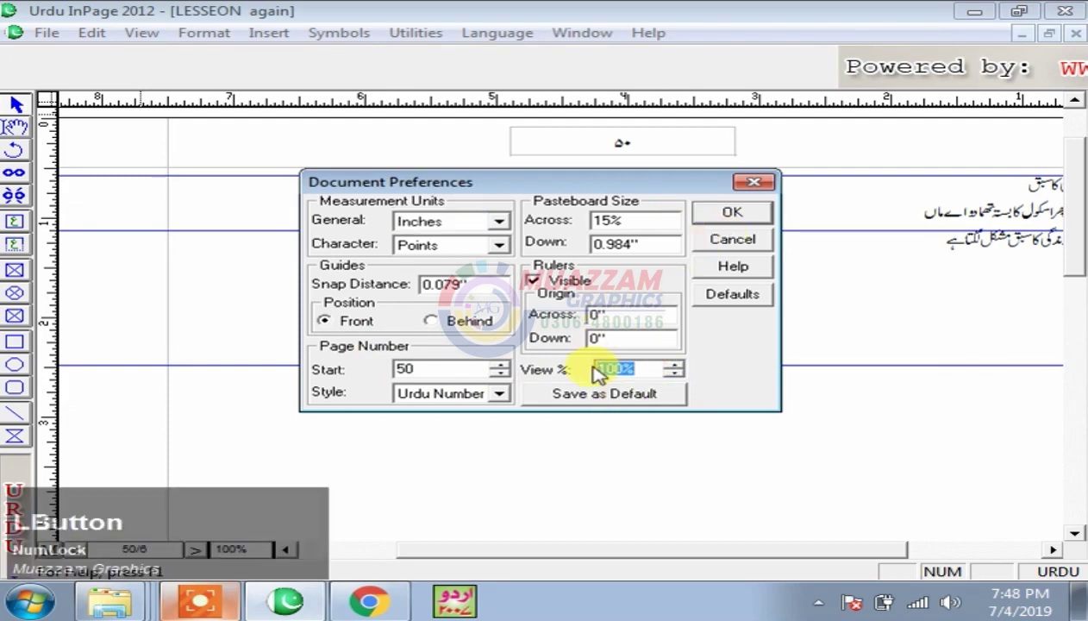
click(737, 214)
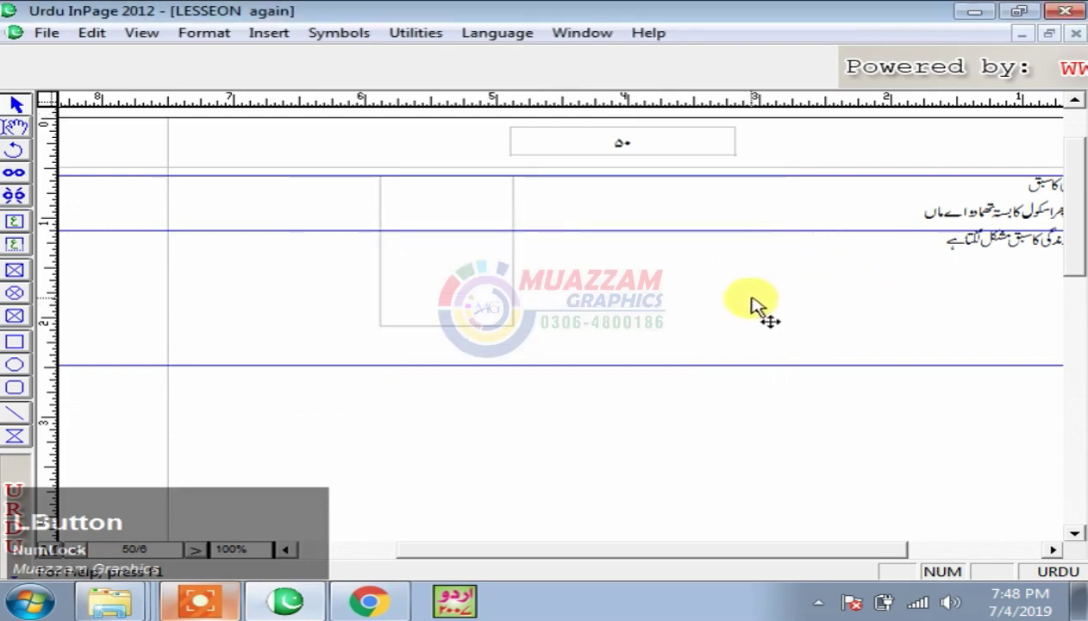
Create a new two-page Letter 8.5x11 portrait document with the default margins and right-to-left direction.
key(ctrl+n)
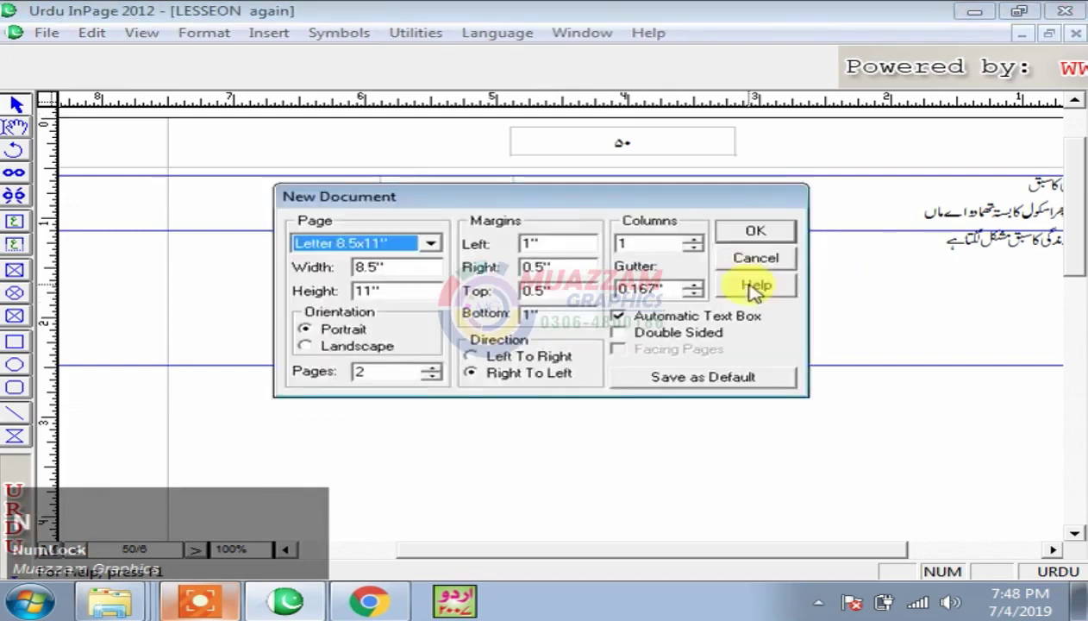
click(734, 240)
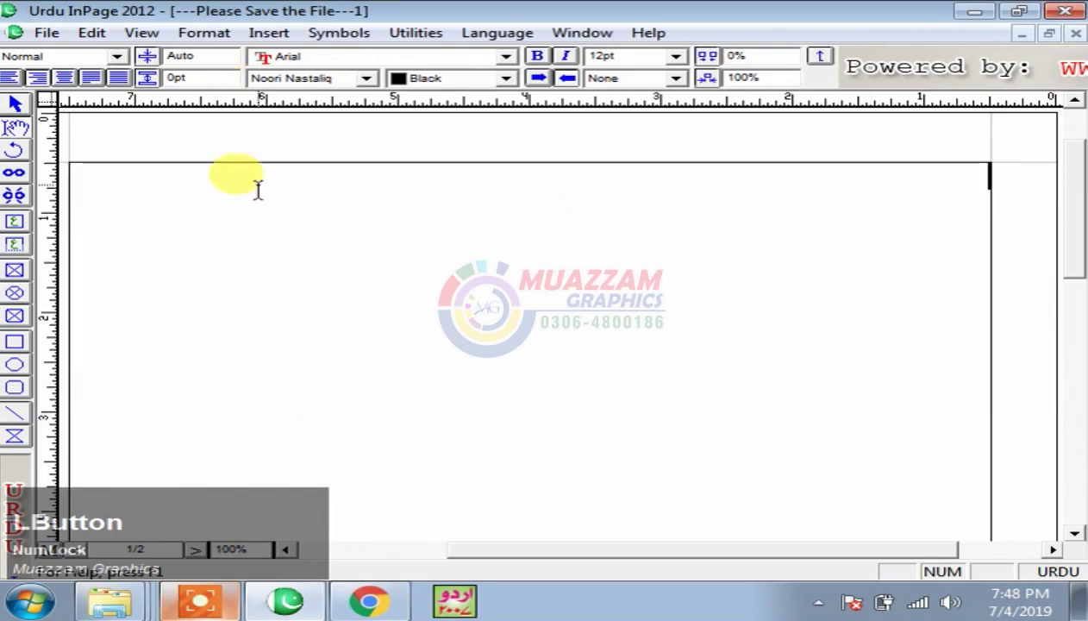
click(90, 33)
click(625, 306)
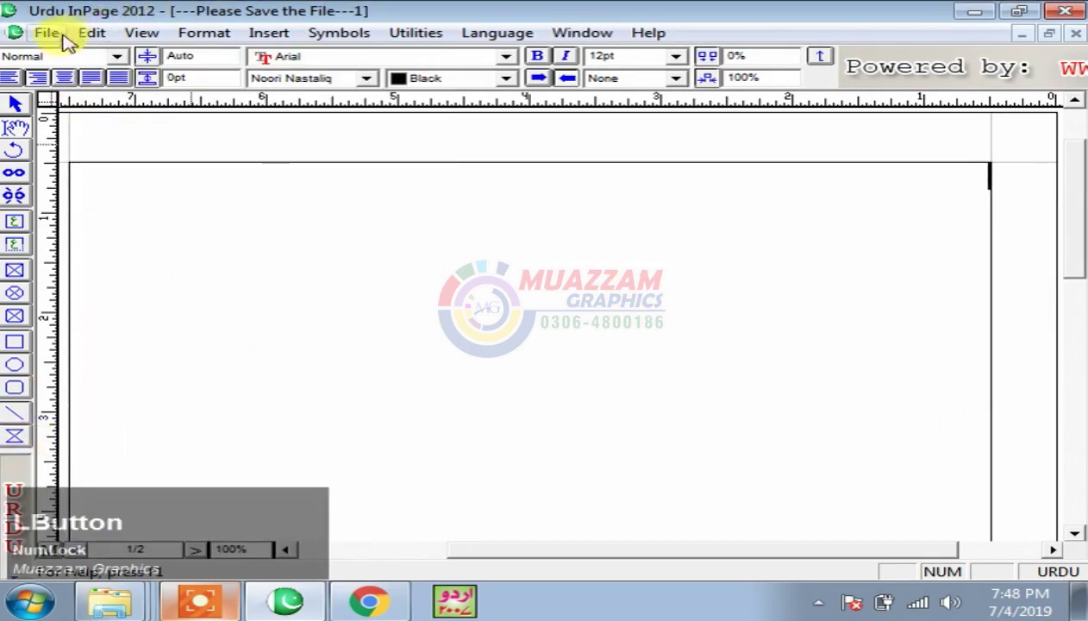
Set the new document's view percentage to 25 in the document preferences and apply it.
click(91, 32)
mouse_move(218, 435)
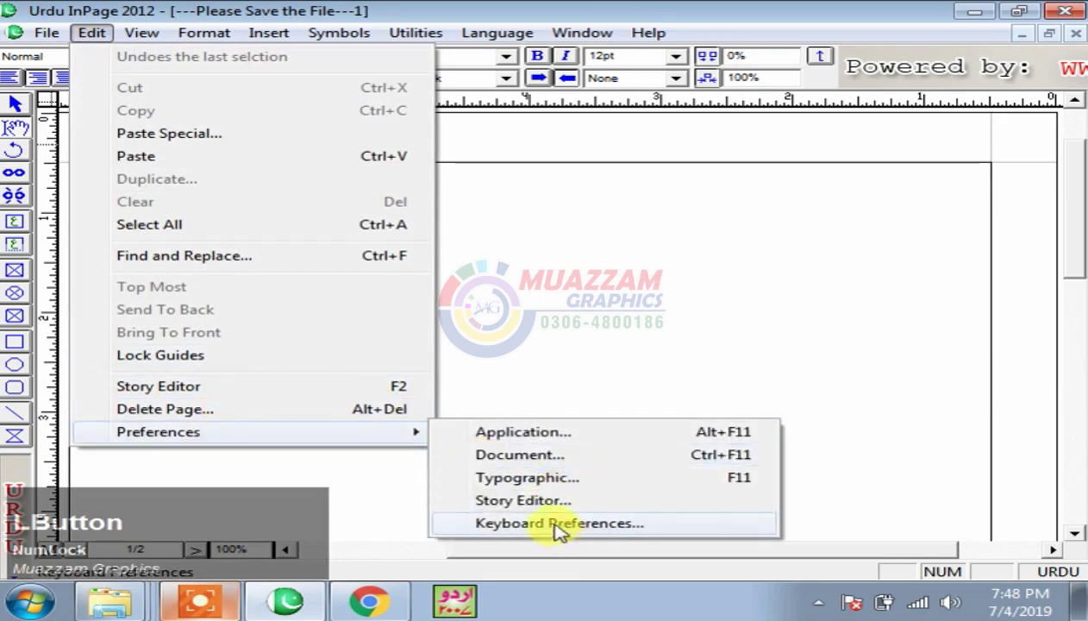
click(546, 452)
double_click(586, 369)
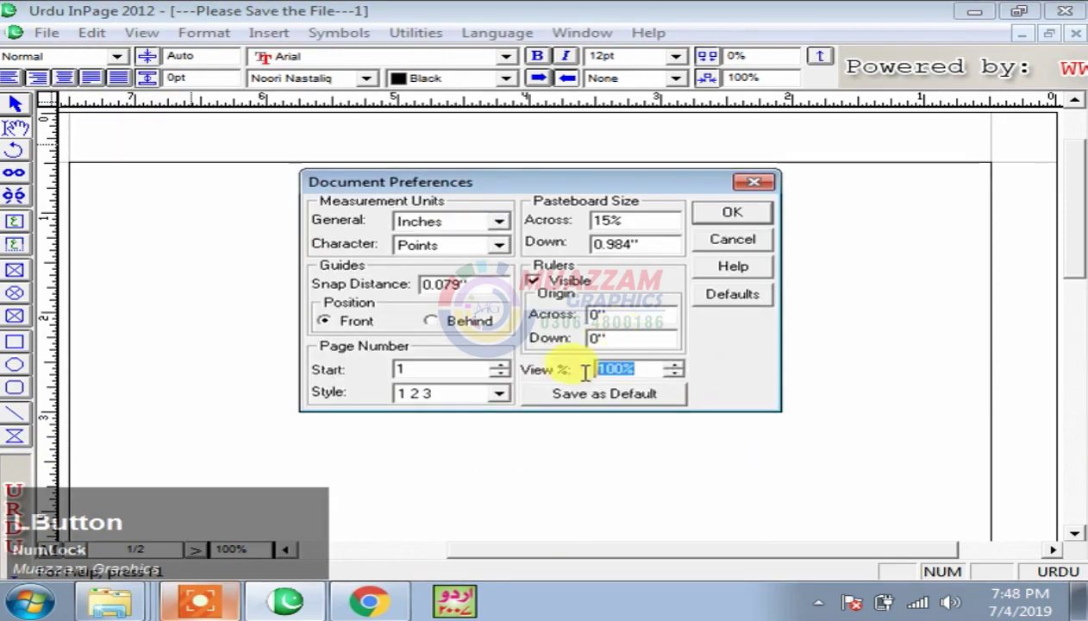
text(25)
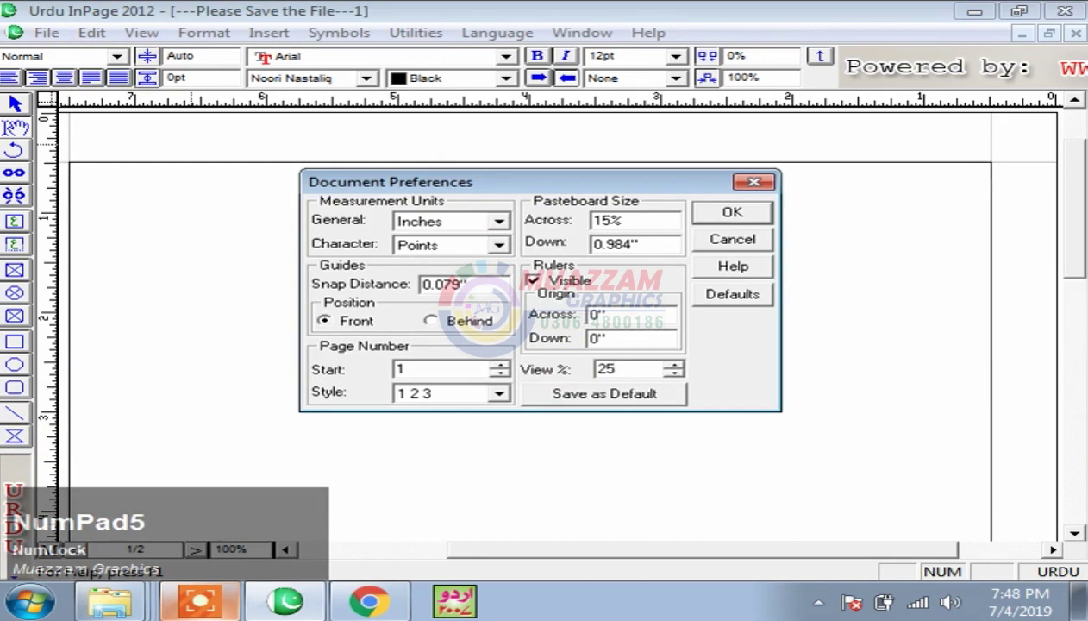
click(732, 212)
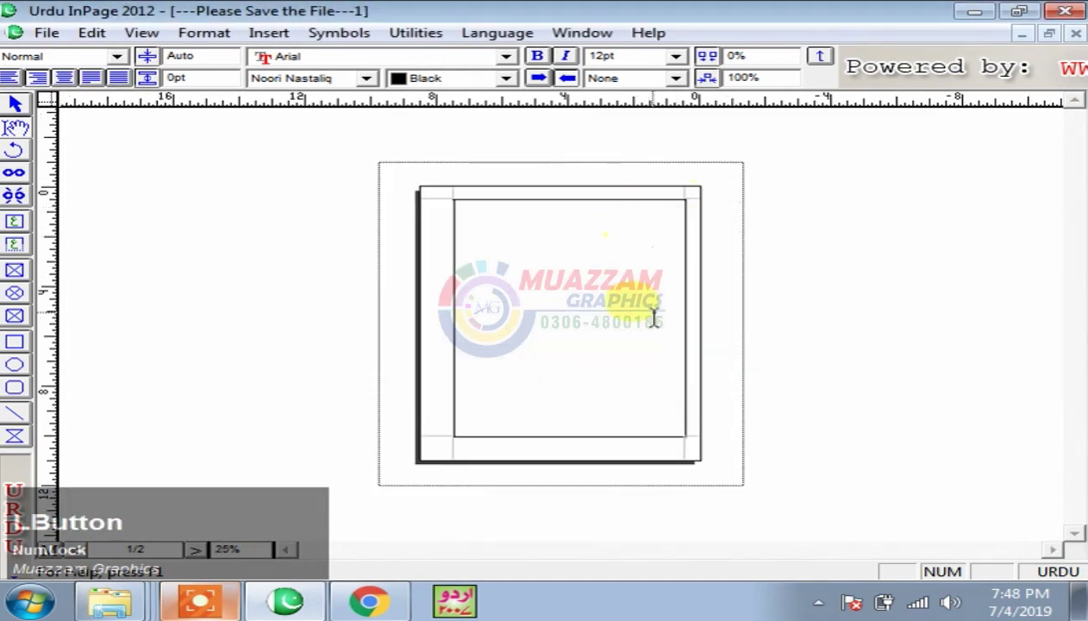
click(651, 276)
Create another new document with the default settings and check the view percentage in its document preferences, cancelling without changes.
key(ctrl+n)
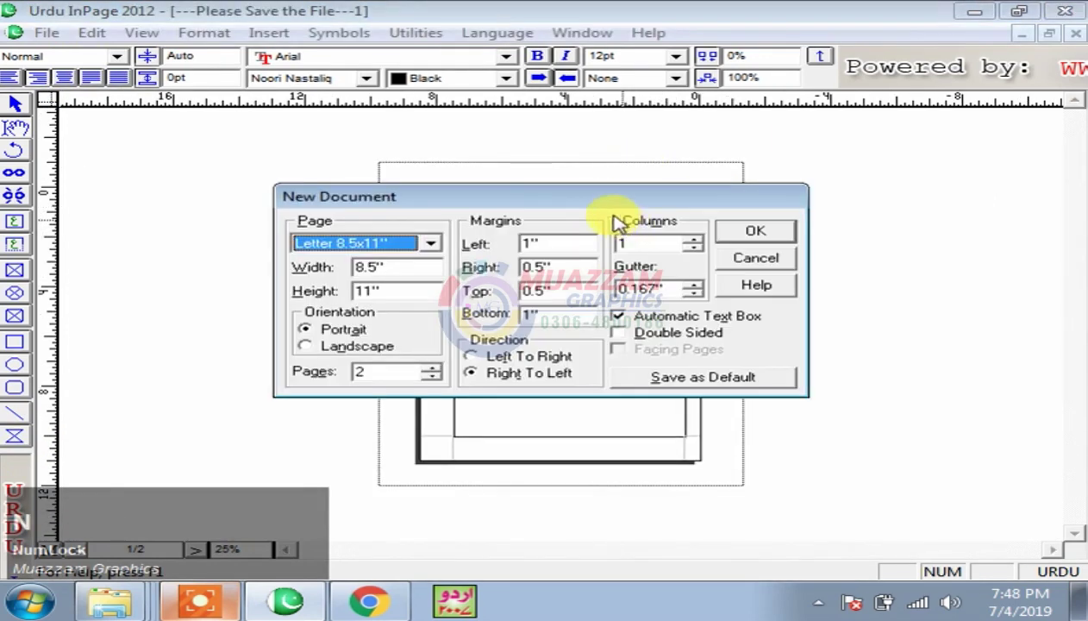
key(Return)
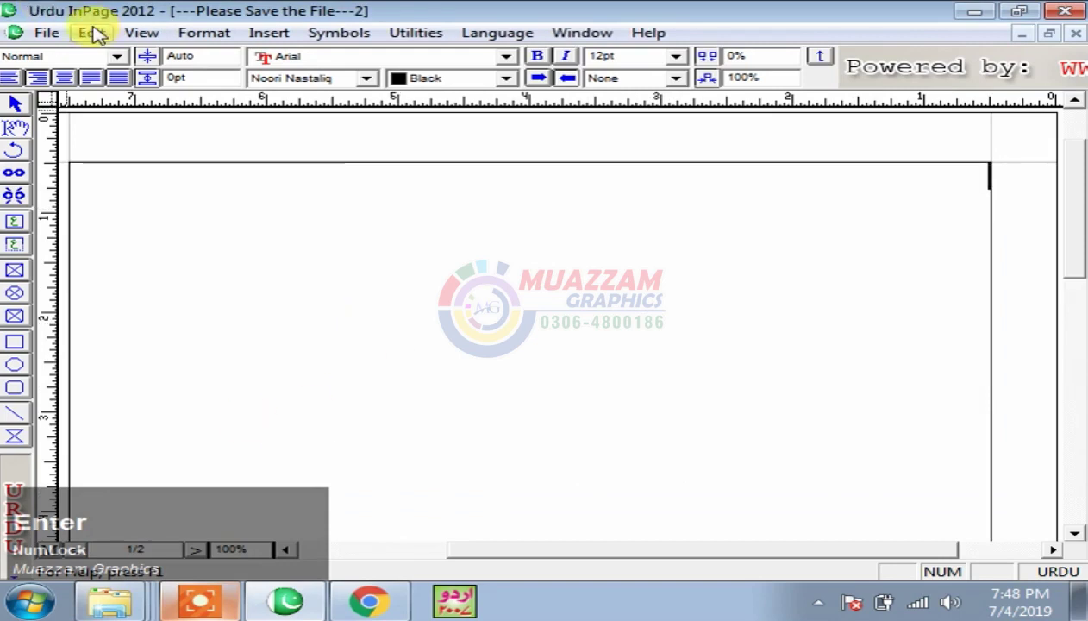
click(92, 32)
mouse_move(204, 431)
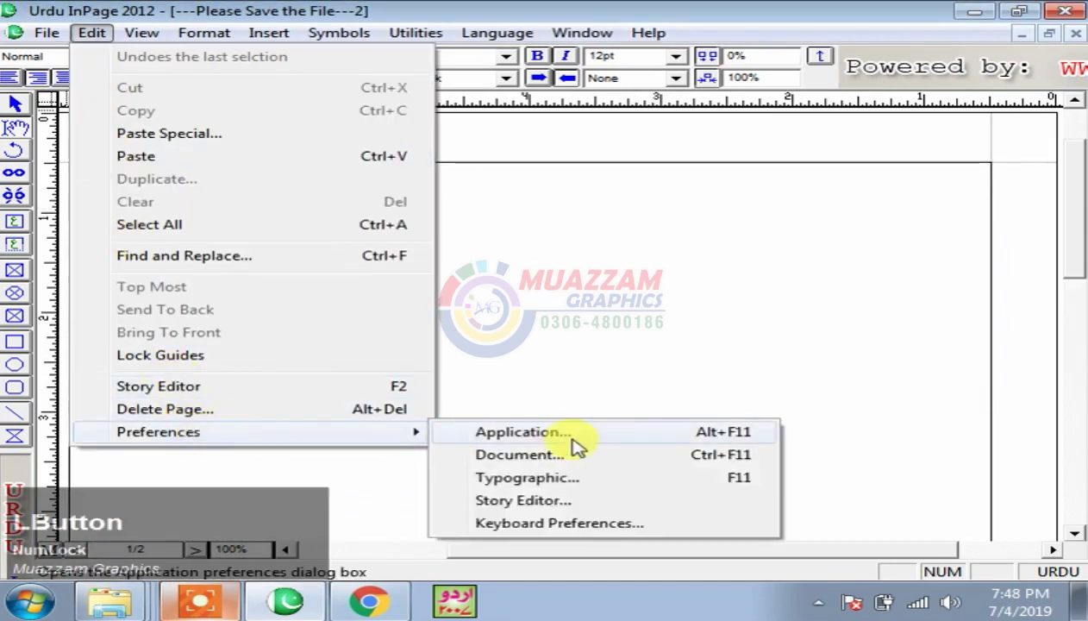
click(562, 452)
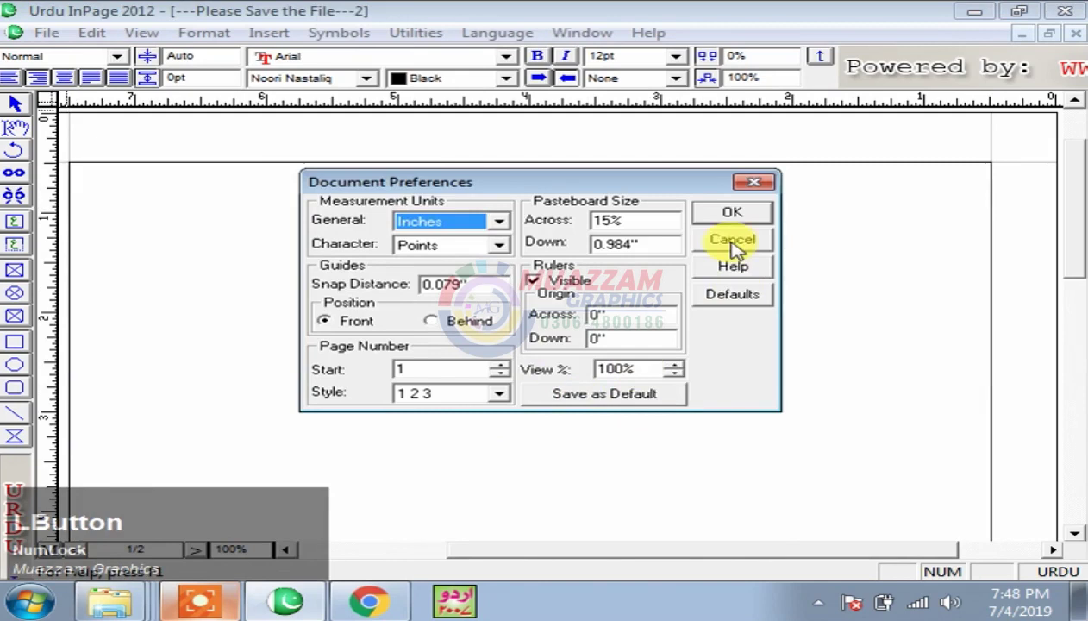
click(733, 242)
click(680, 280)
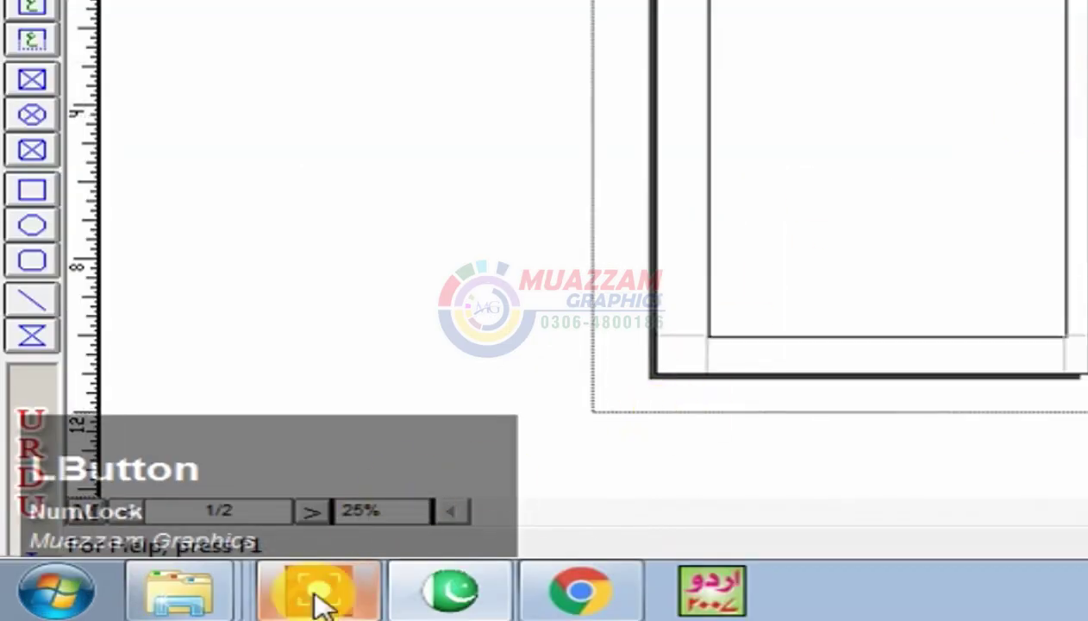
Set the new document's zoom level to 50%.
click(393, 510)
text(50)
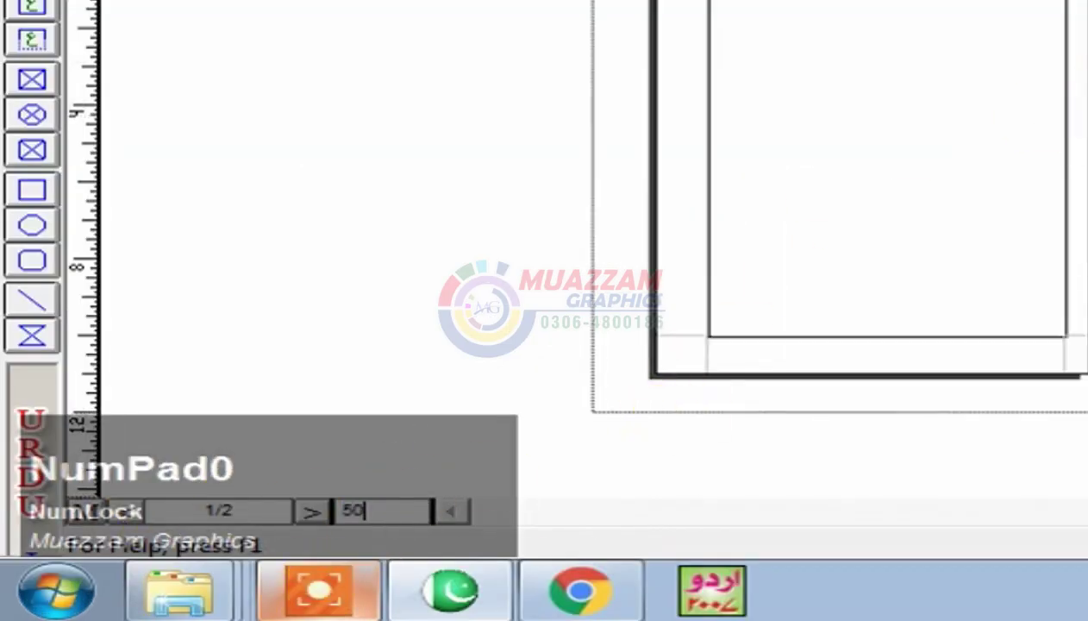
key(Return)
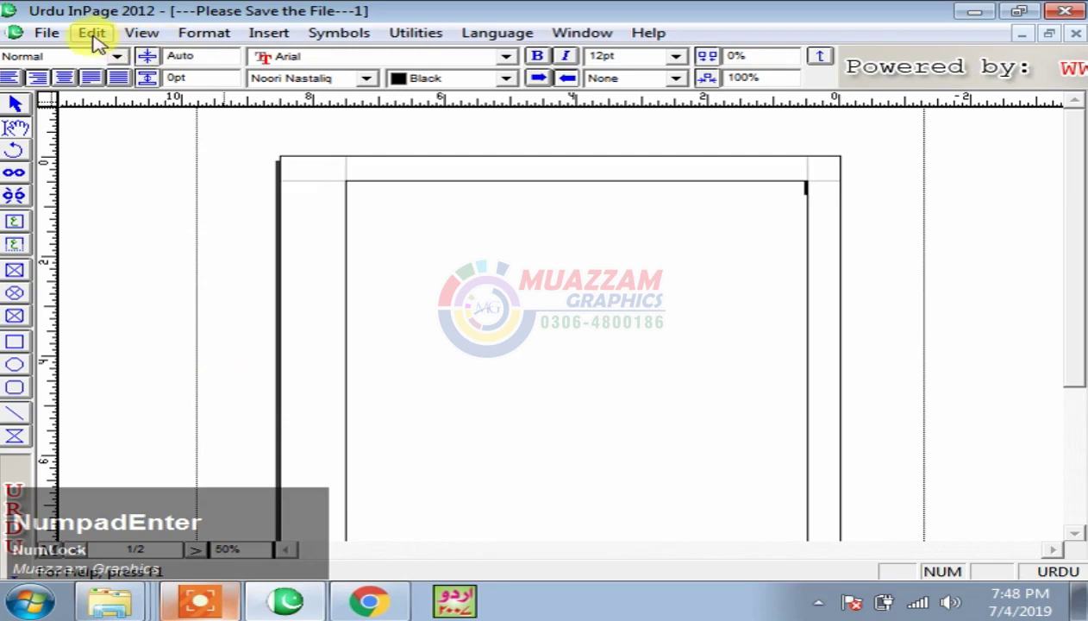
Examine the measurement units, guide snap distance and view percentage in the document preferences, then cancel without changes.
click(93, 36)
mouse_move(243, 438)
click(497, 457)
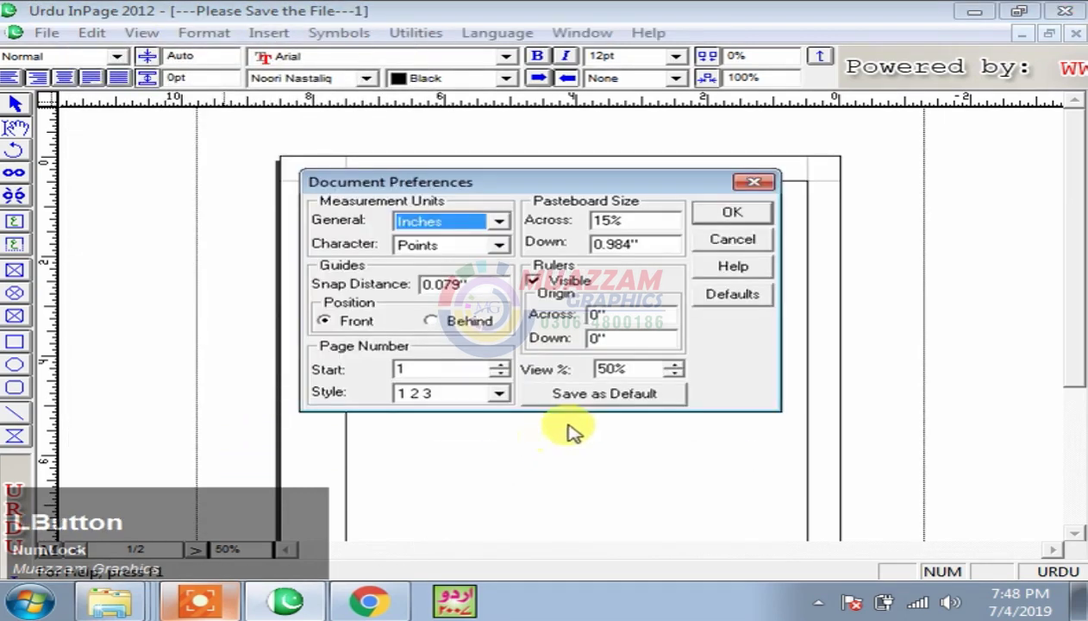
click(428, 223)
click(449, 238)
click(457, 244)
click(454, 274)
drag(495, 293, 398, 316)
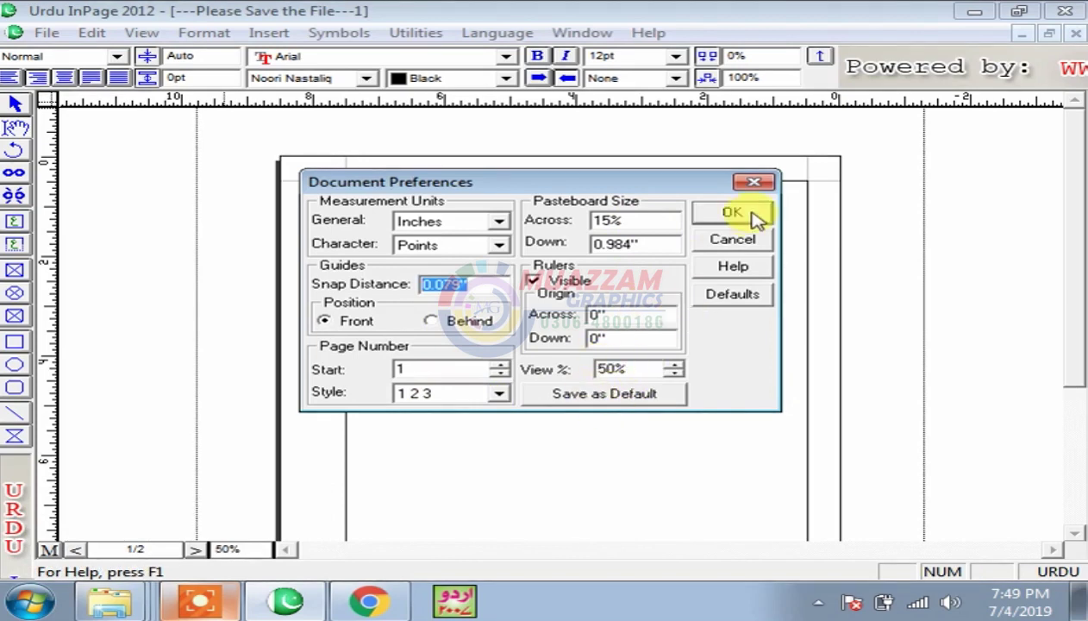
click(733, 239)
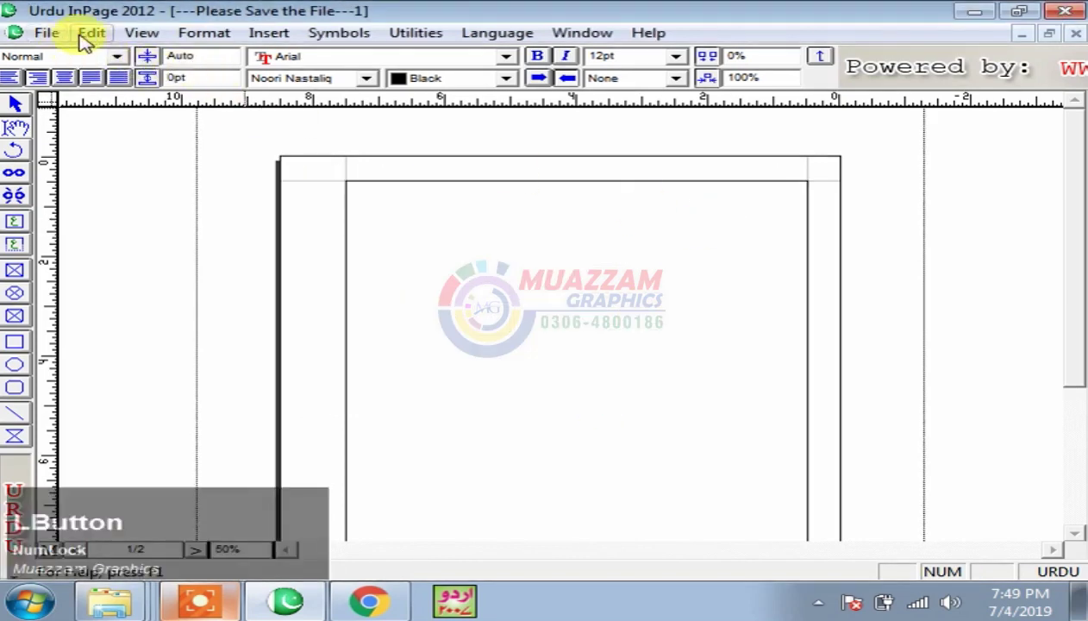
Look over the typographic preferences of the new document and cancel without changes.
click(91, 33)
mouse_move(260, 434)
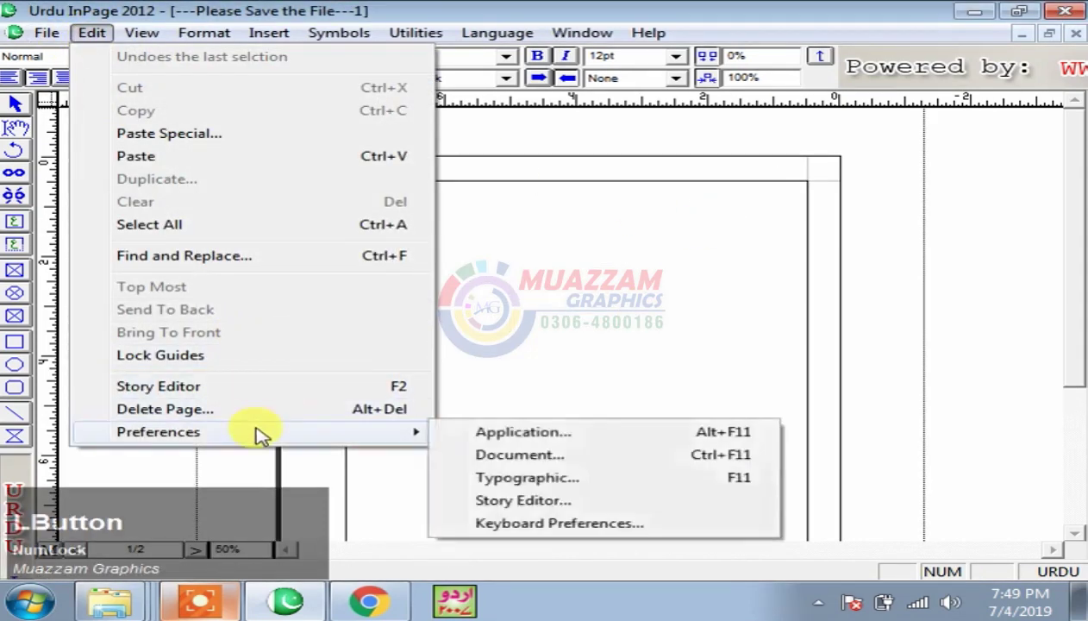
click(610, 484)
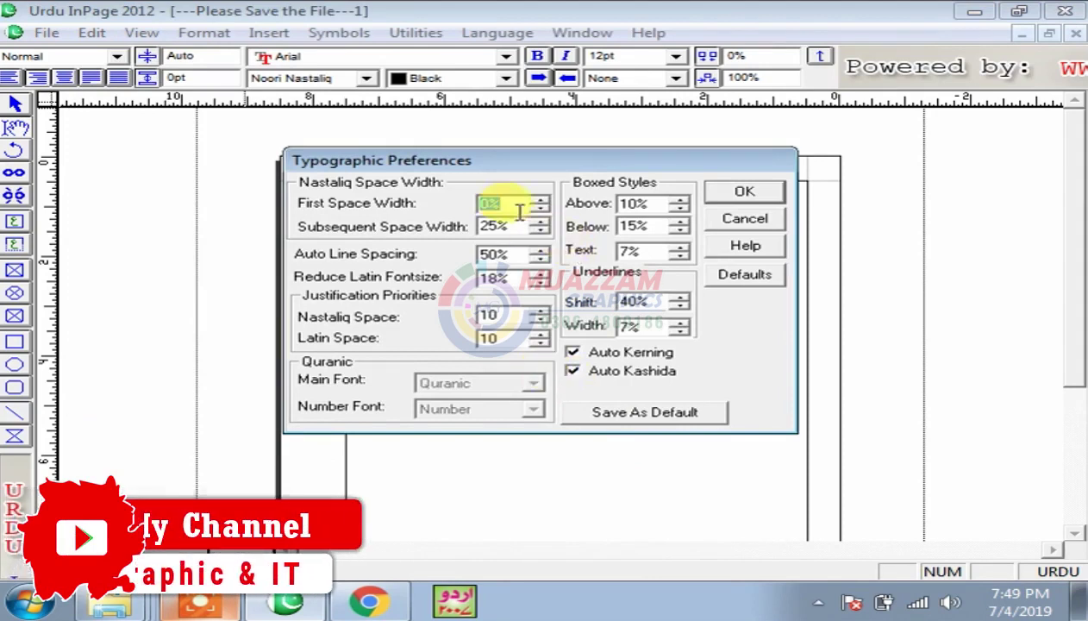
click(766, 221)
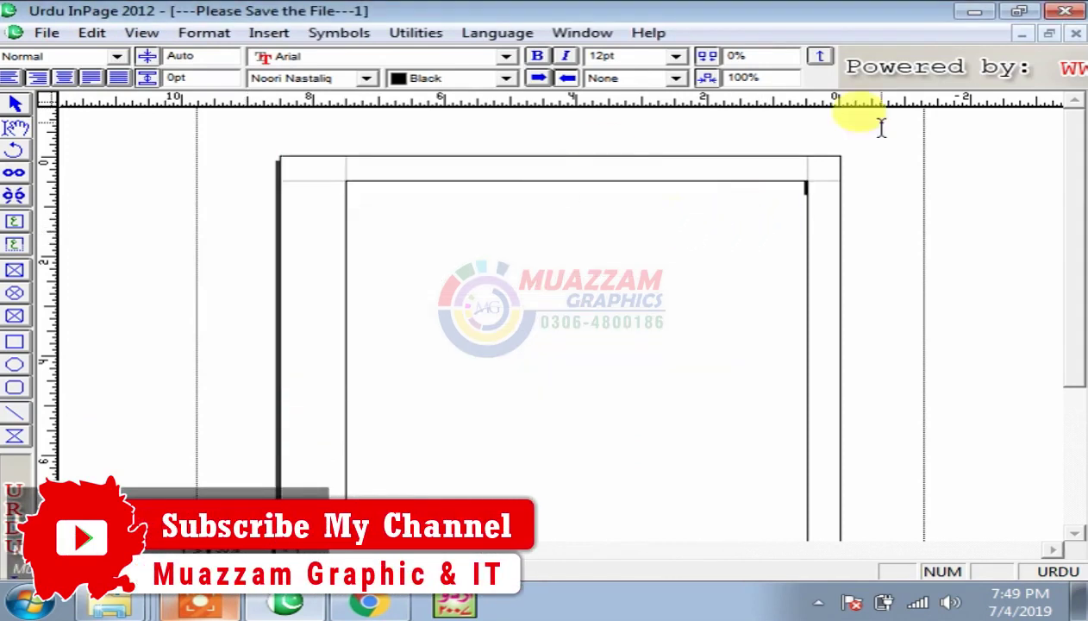
Close the unsaved document and delete the empty box beneath the page number in the LESSEON again document.
click(1076, 33)
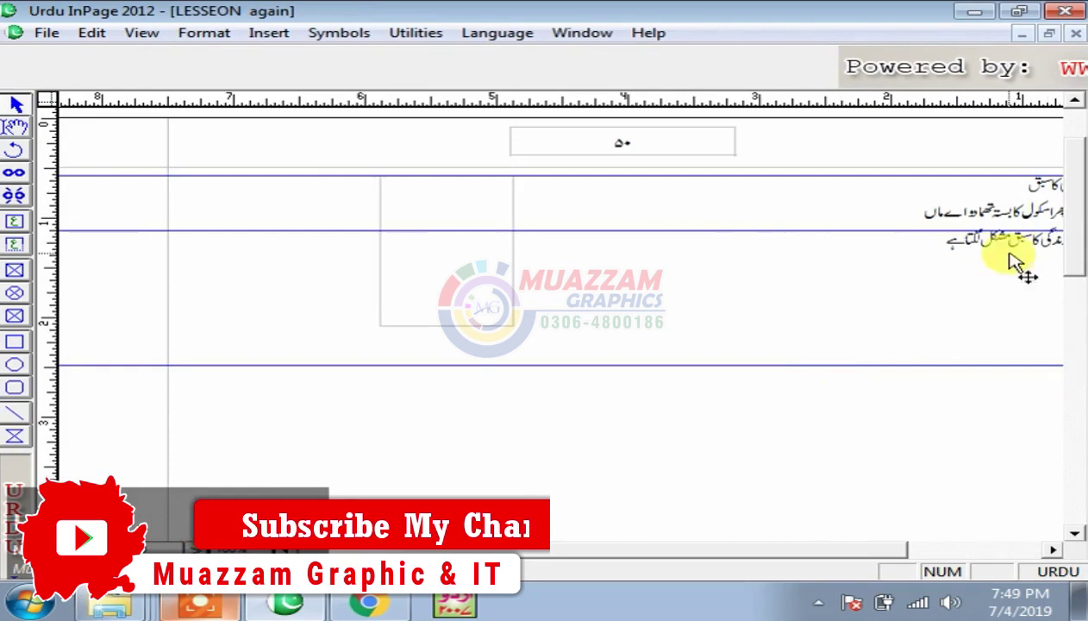
click(462, 289)
click(740, 381)
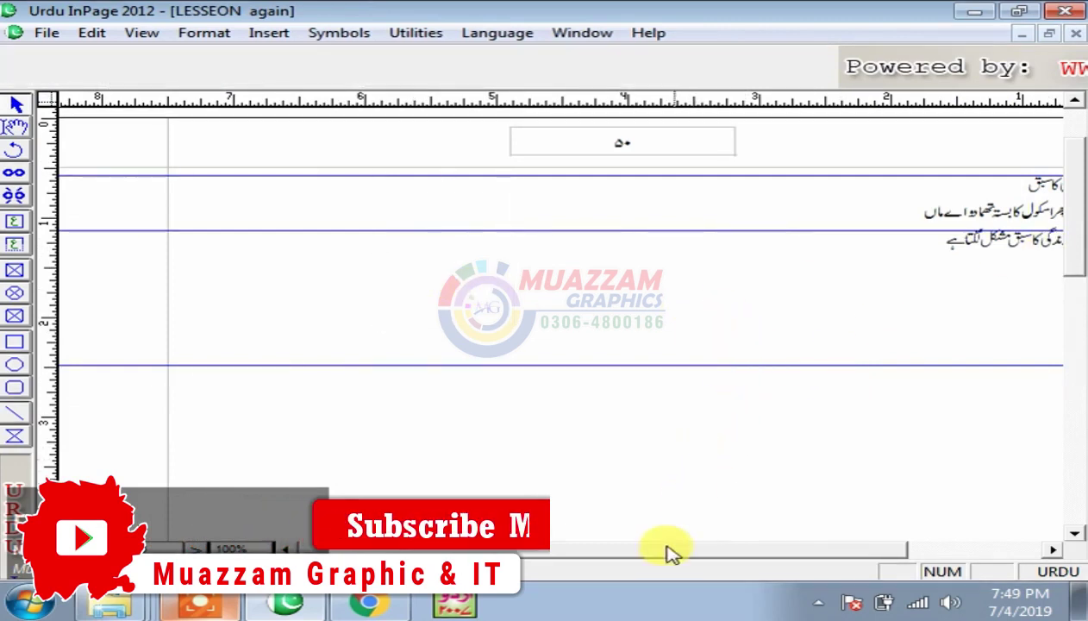
Zoom in on the Urdu text at 200% and dismiss the application preferences without changes.
drag(668, 554, 835, 512)
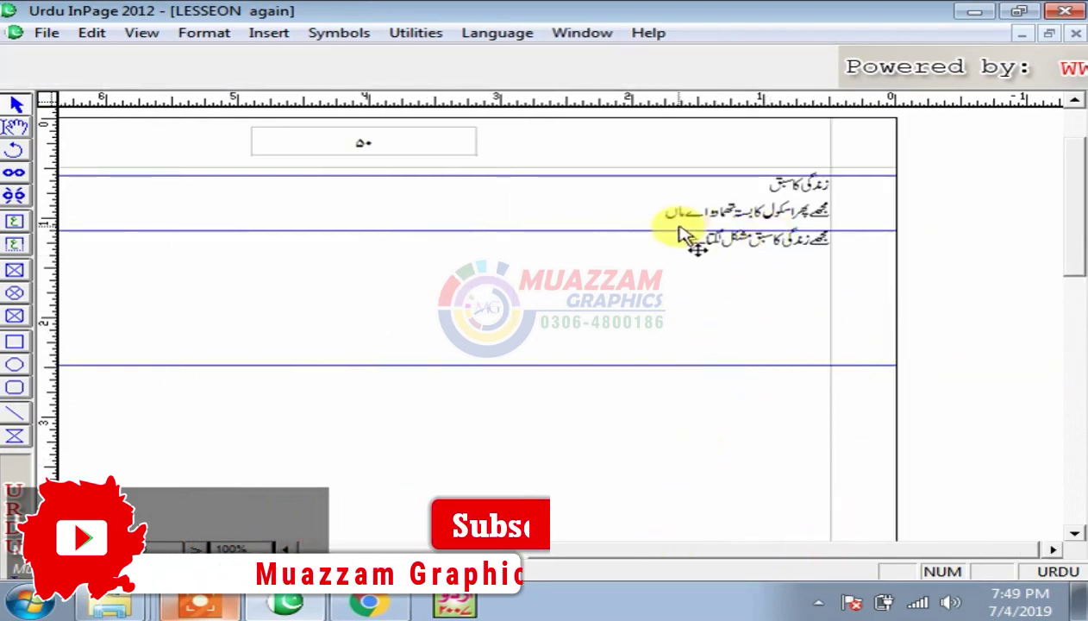
key(ctrl+2)
click(857, 549)
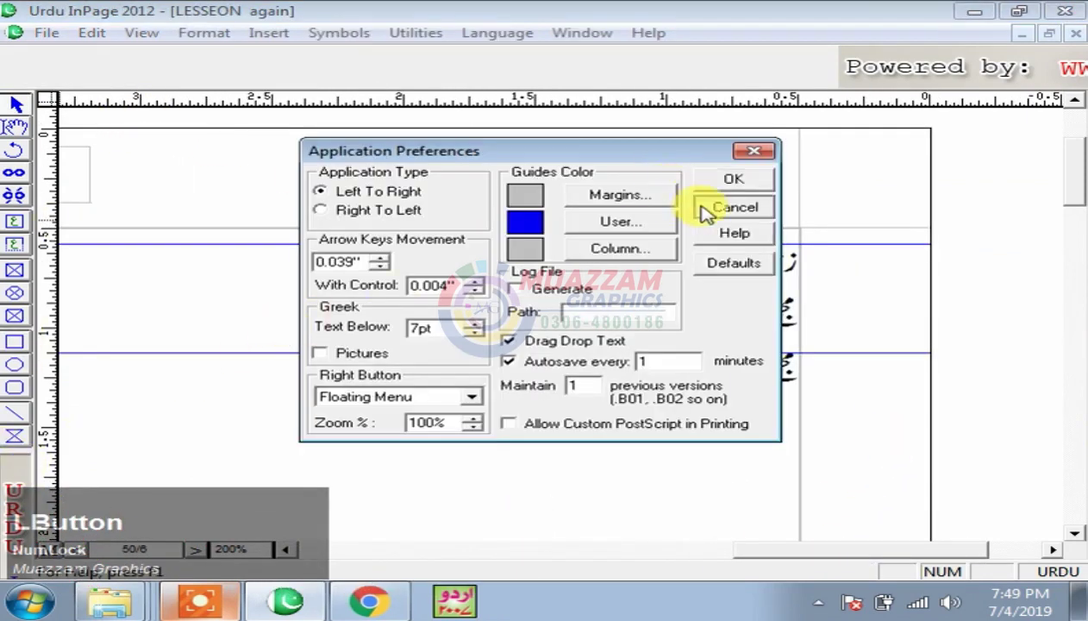
click(705, 212)
Set the Nastaliq First Space Width to 10% in the typographic preferences and apply it.
click(91, 34)
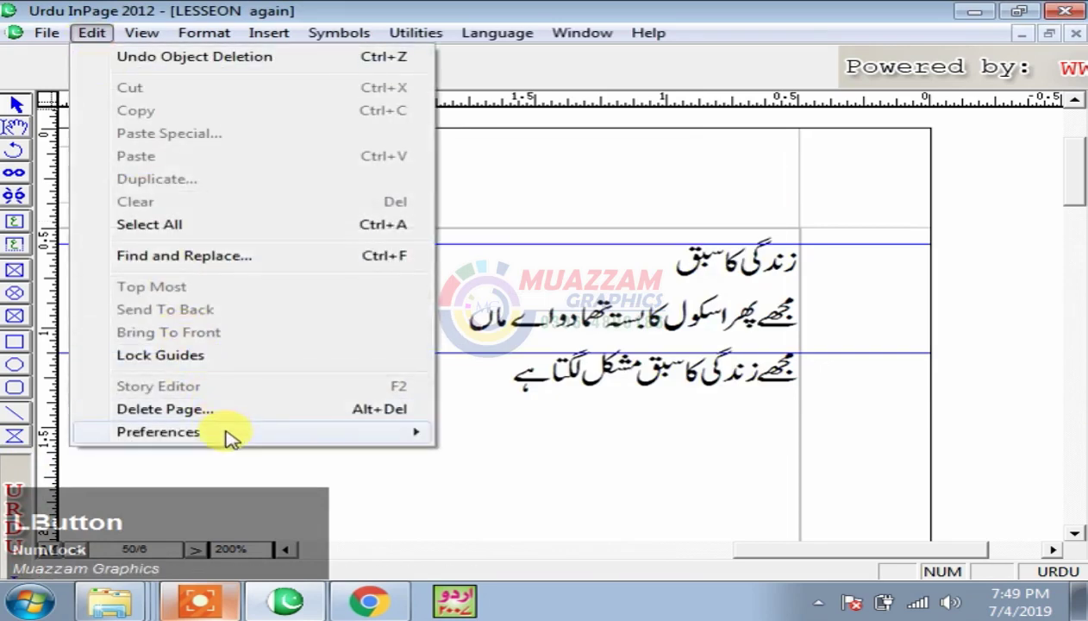
mouse_move(225, 436)
click(571, 477)
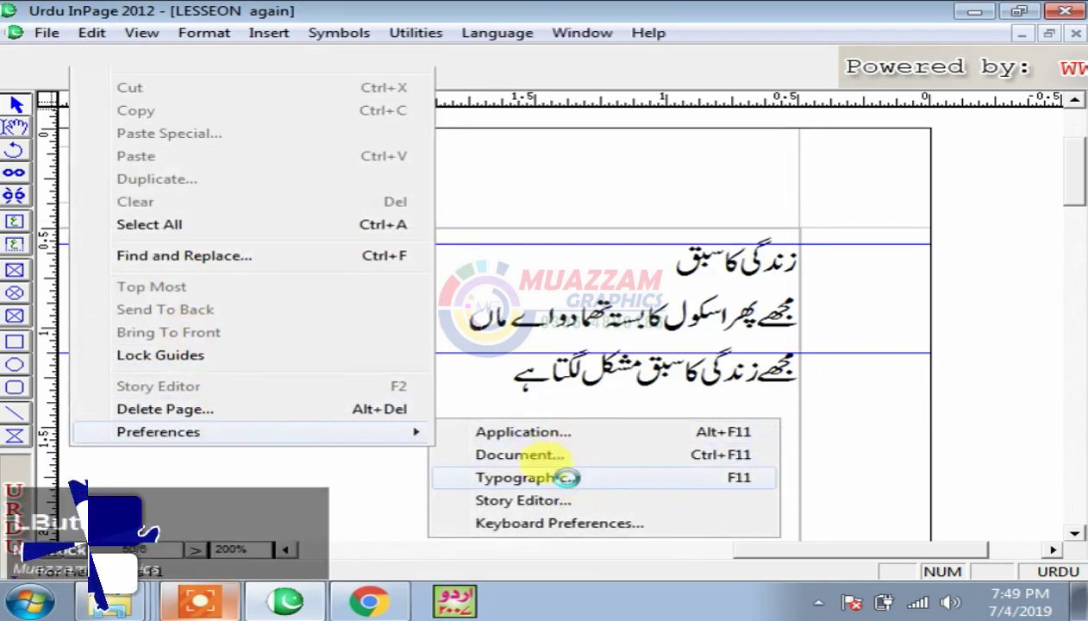
drag(479, 164, 466, 343)
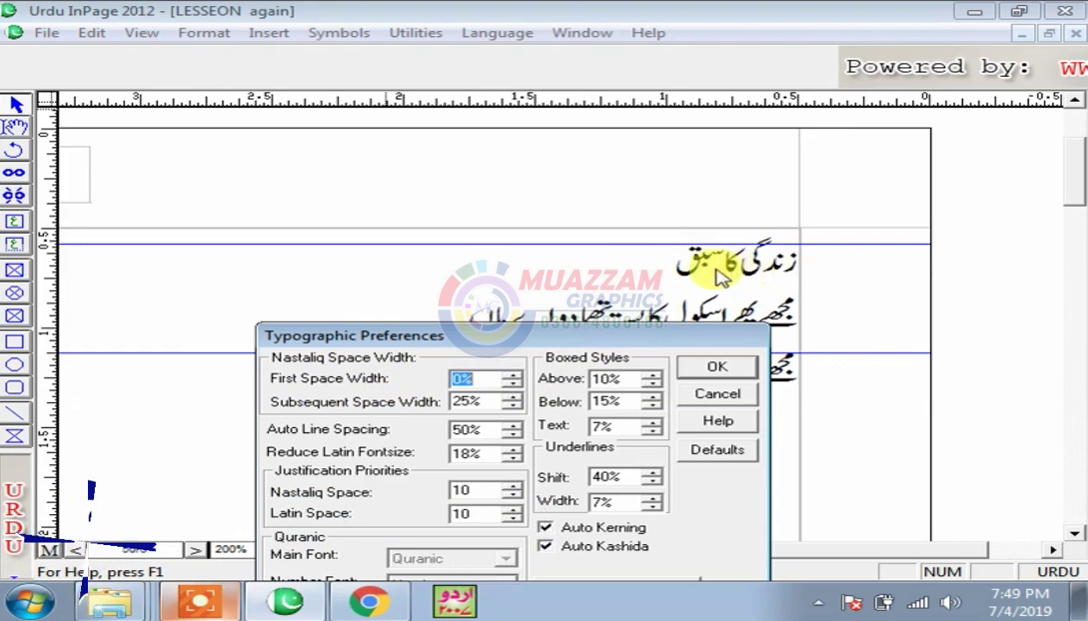
click(514, 375)
click(514, 376)
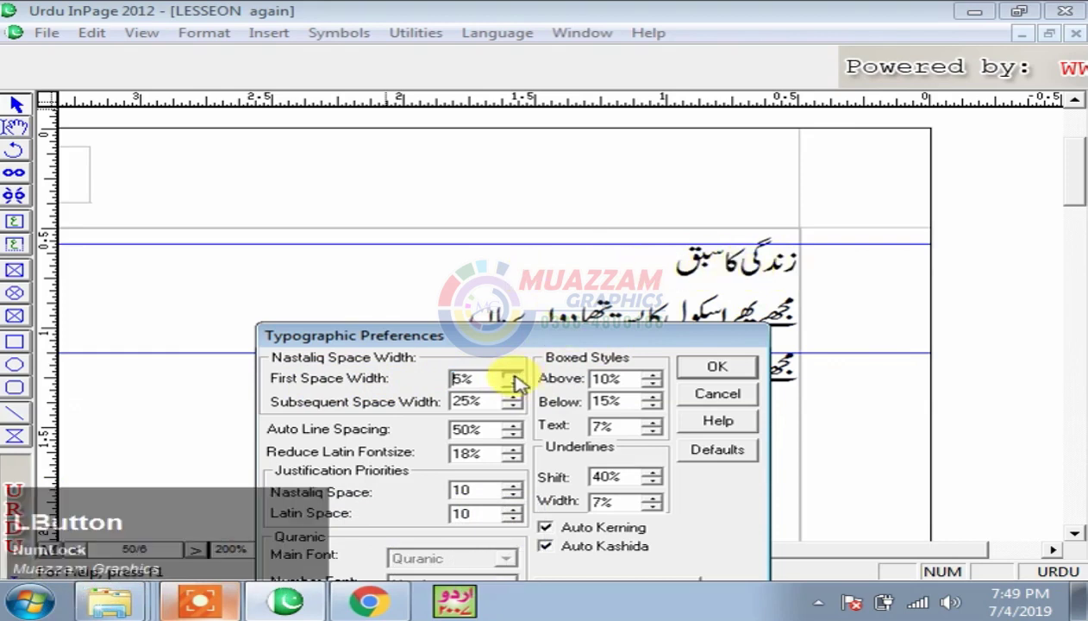
drag(543, 342, 243, 154)
click(411, 186)
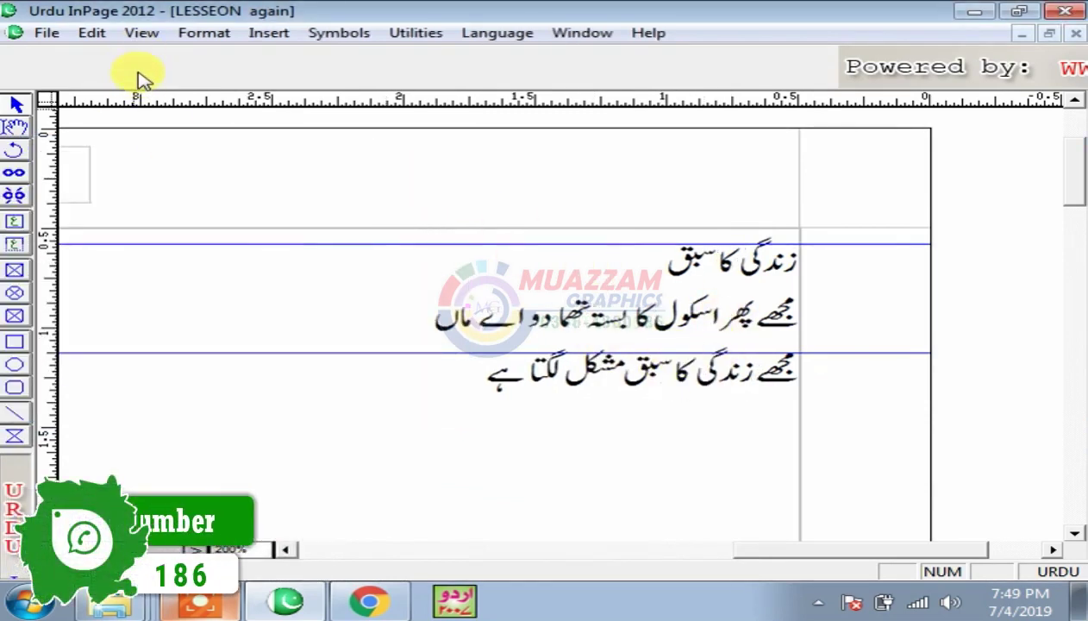
Check the document preferences and the typographic preferences again, cancelling both without changes.
click(91, 33)
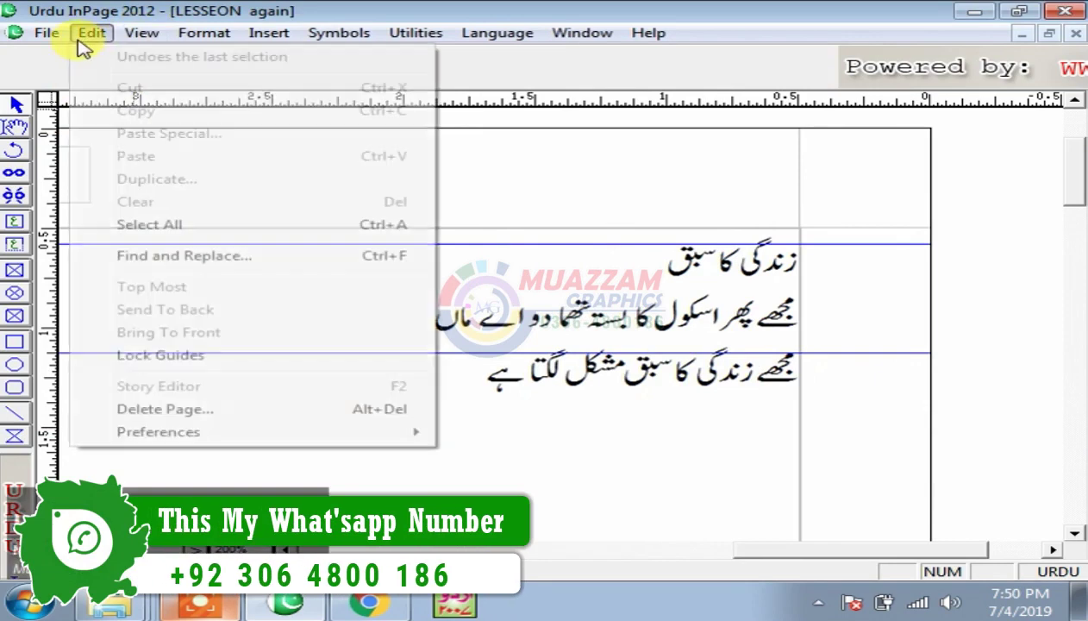
mouse_move(215, 439)
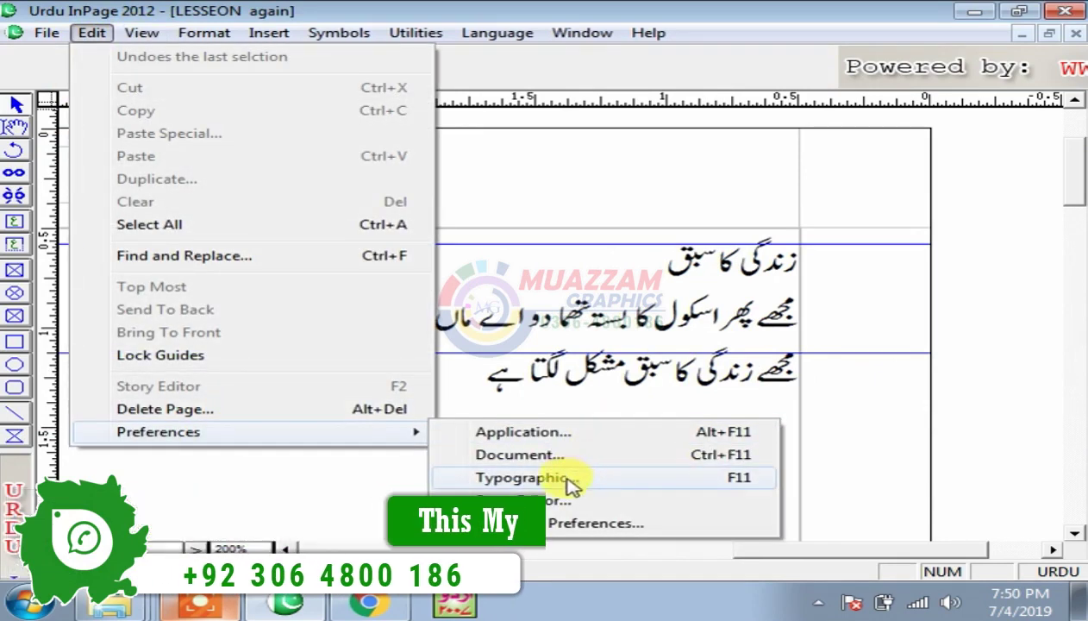
click(519, 454)
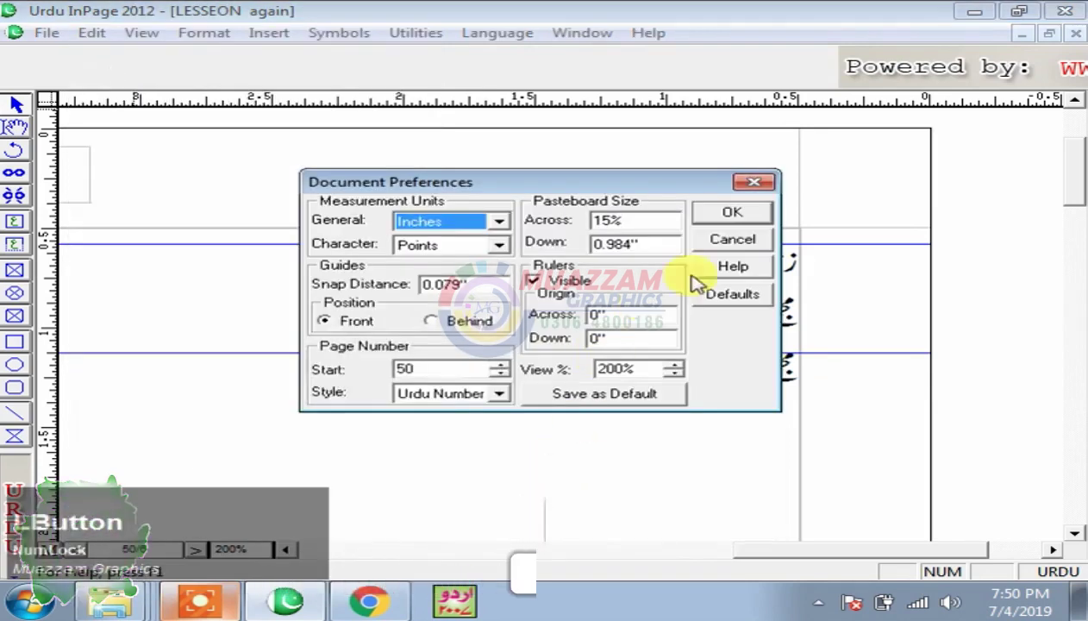
click(730, 237)
click(91, 33)
mouse_move(220, 435)
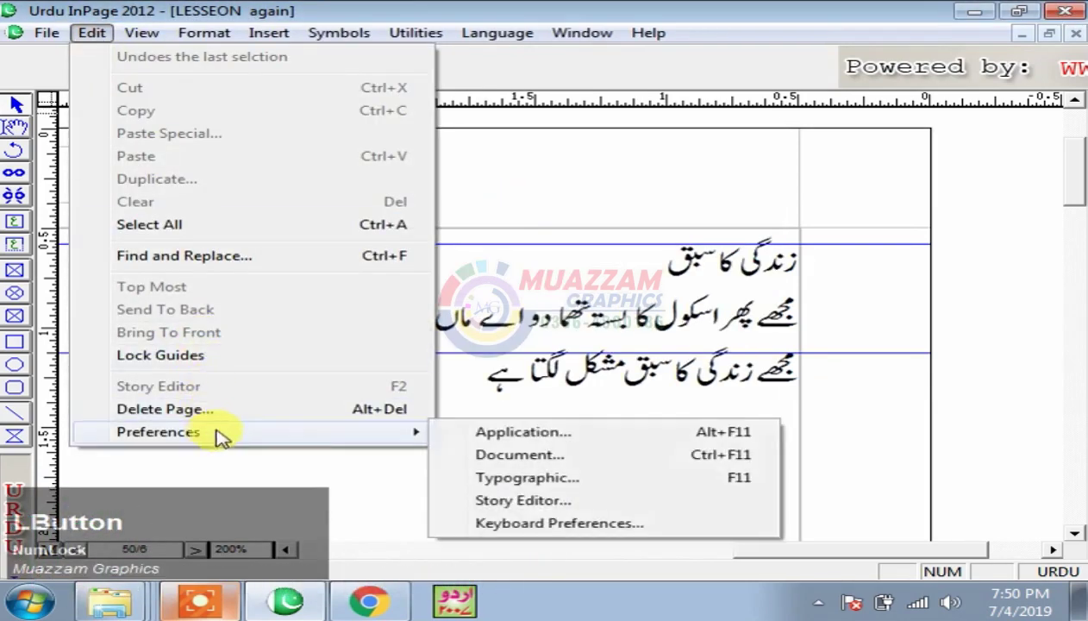
click(532, 483)
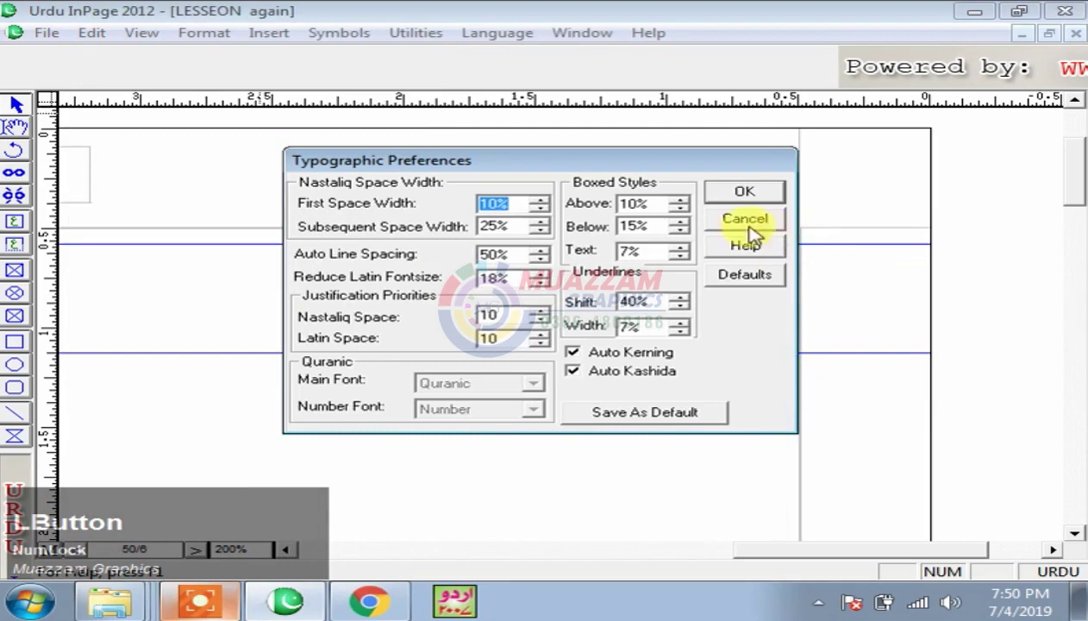
click(745, 221)
Reset the document preferences to their defaults and apply them.
click(92, 33)
mouse_move(183, 437)
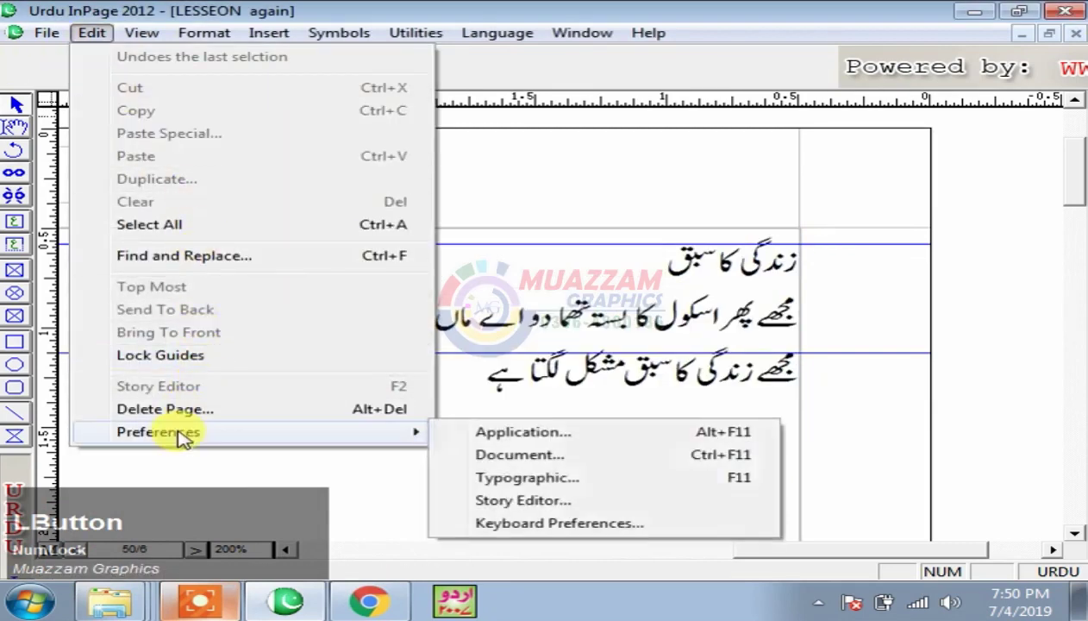
click(552, 455)
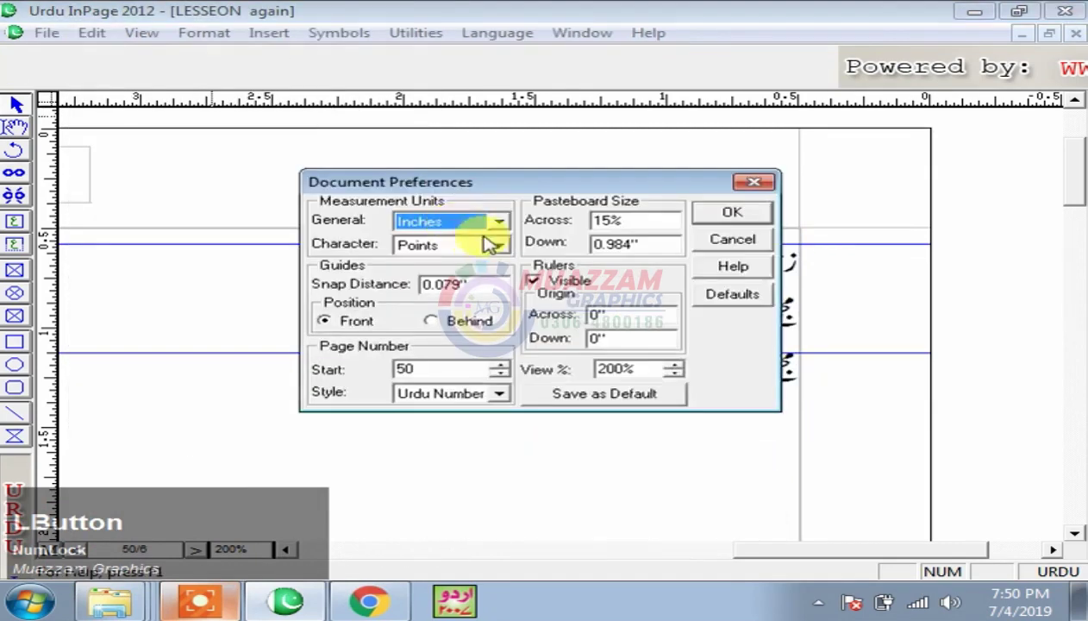
click(732, 298)
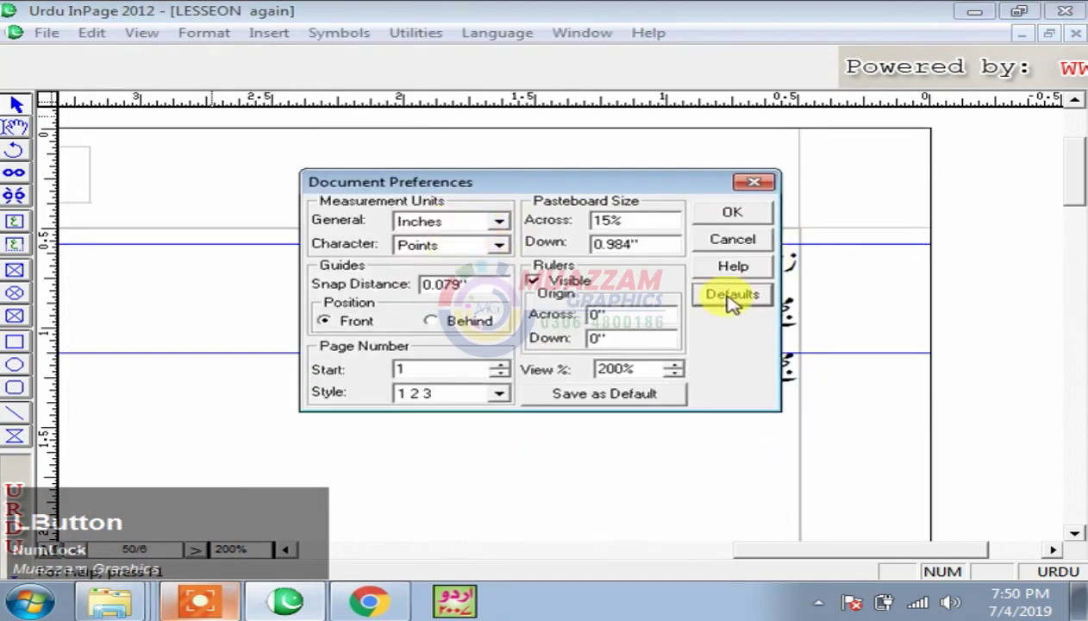
click(730, 217)
Restore the default typographic preferences, with First Space Width at 0%, and apply them.
click(92, 33)
mouse_move(215, 436)
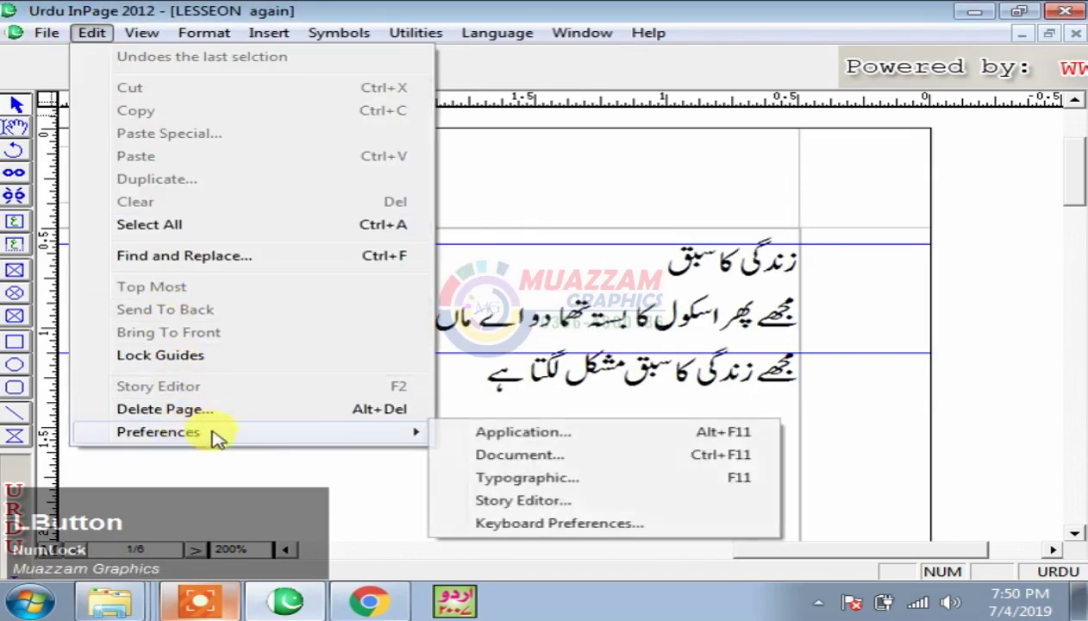
click(488, 478)
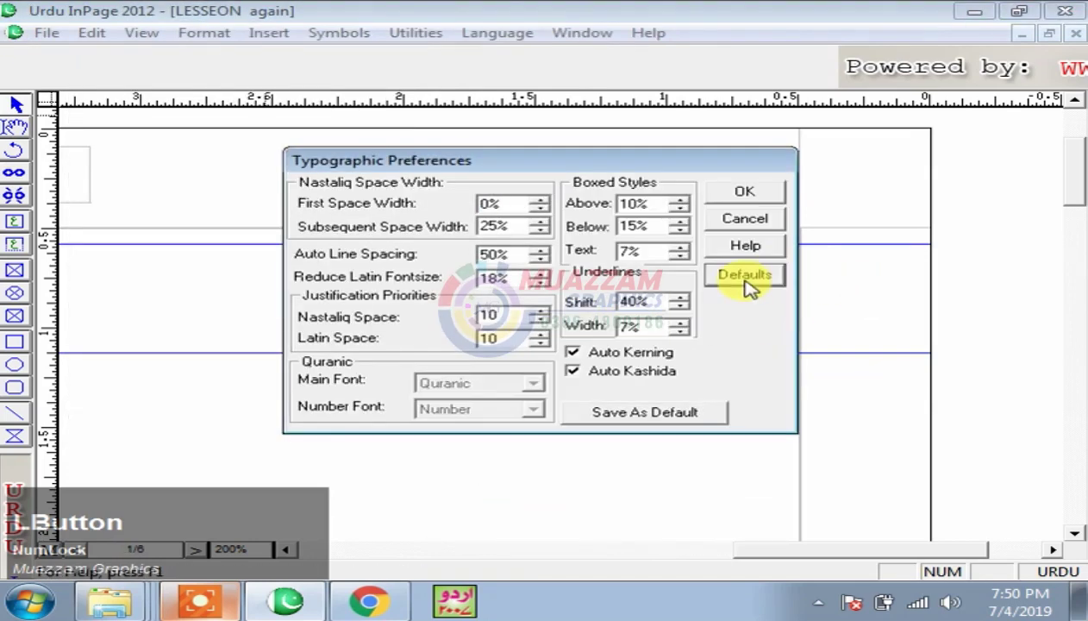
click(747, 287)
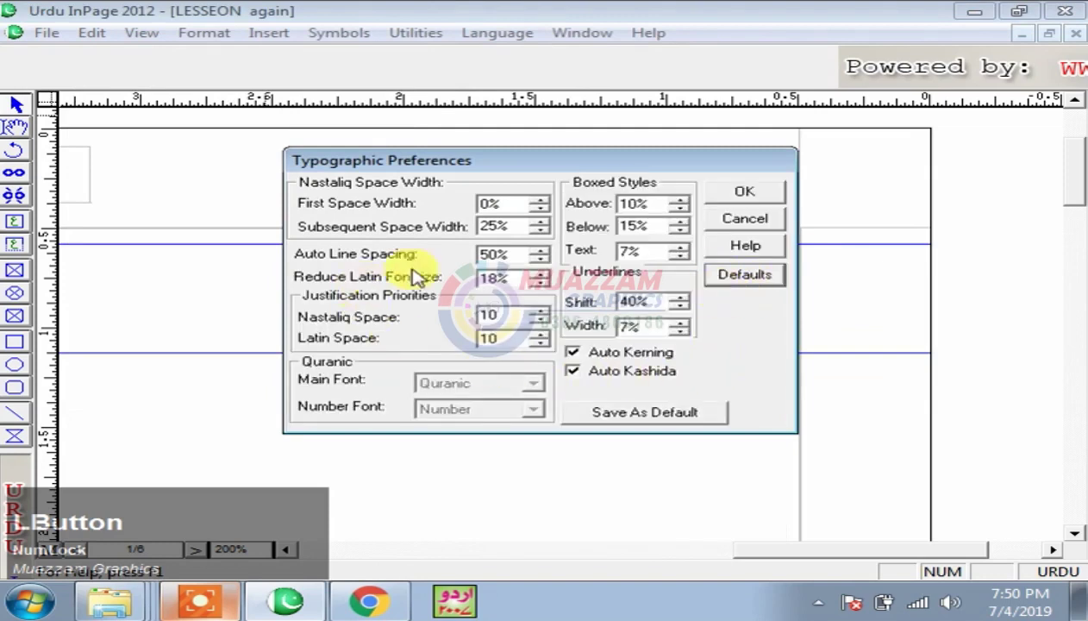
click(703, 191)
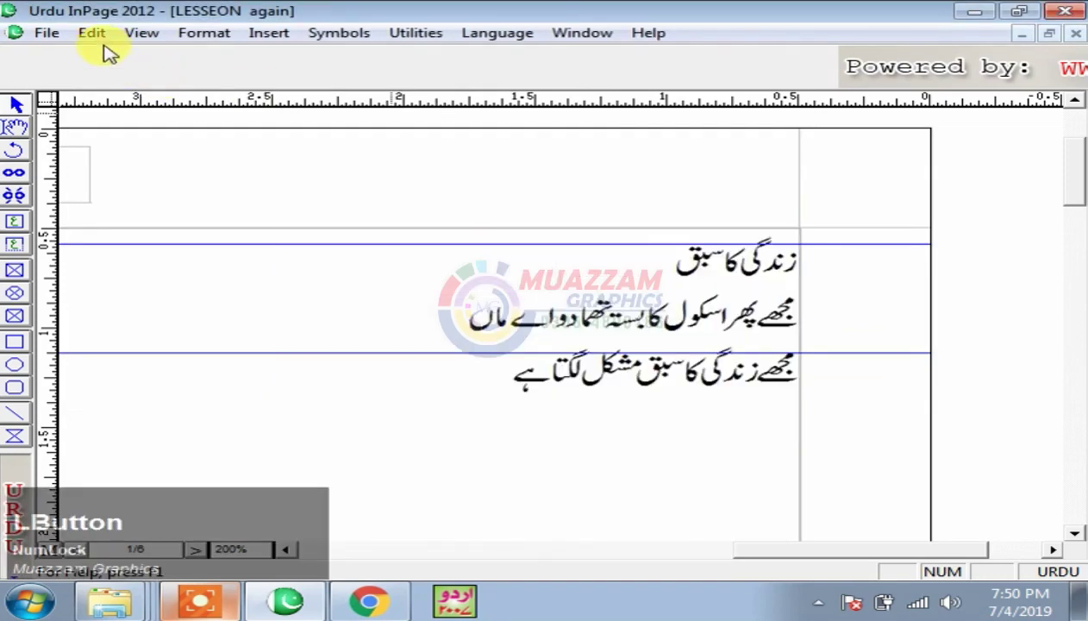
Set the Font Size and Print Font Size to 12 in the story editor preferences and apply them.
click(91, 33)
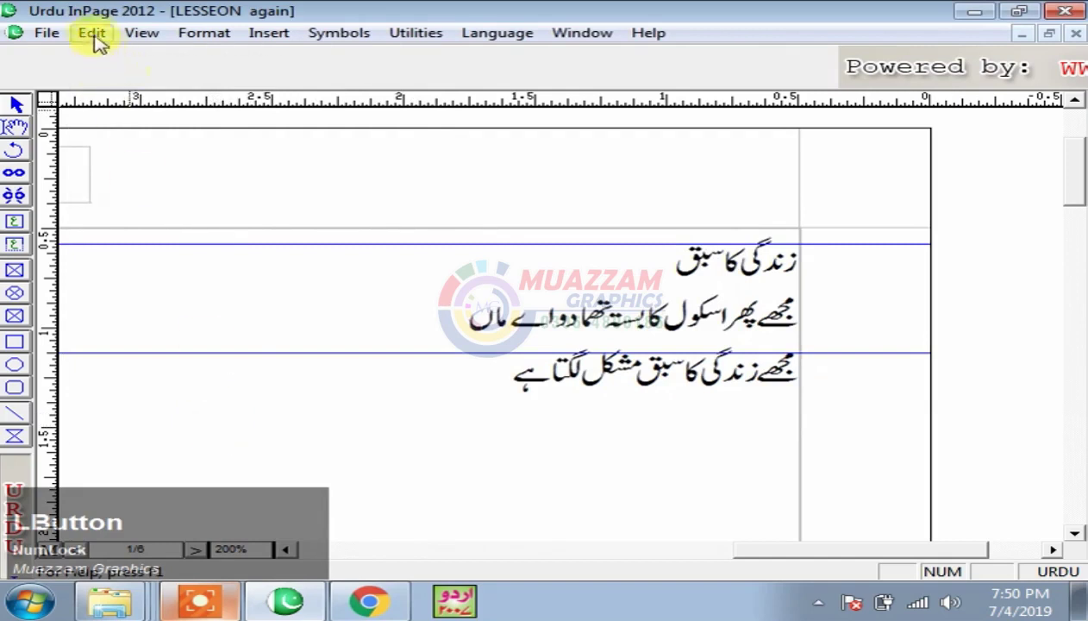
click(95, 38)
mouse_move(417, 433)
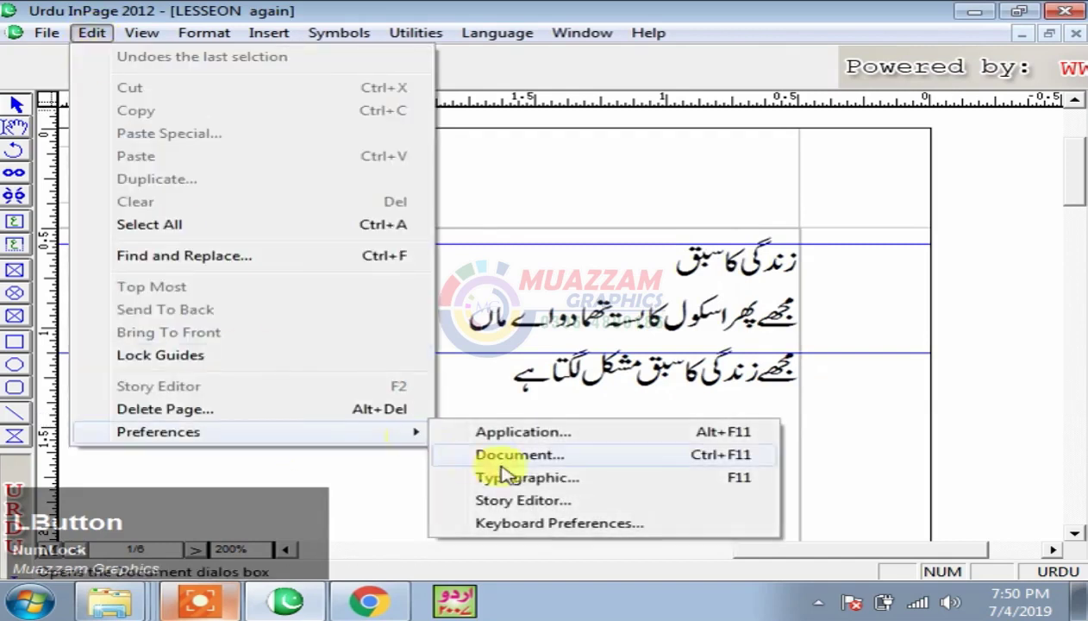
click(569, 503)
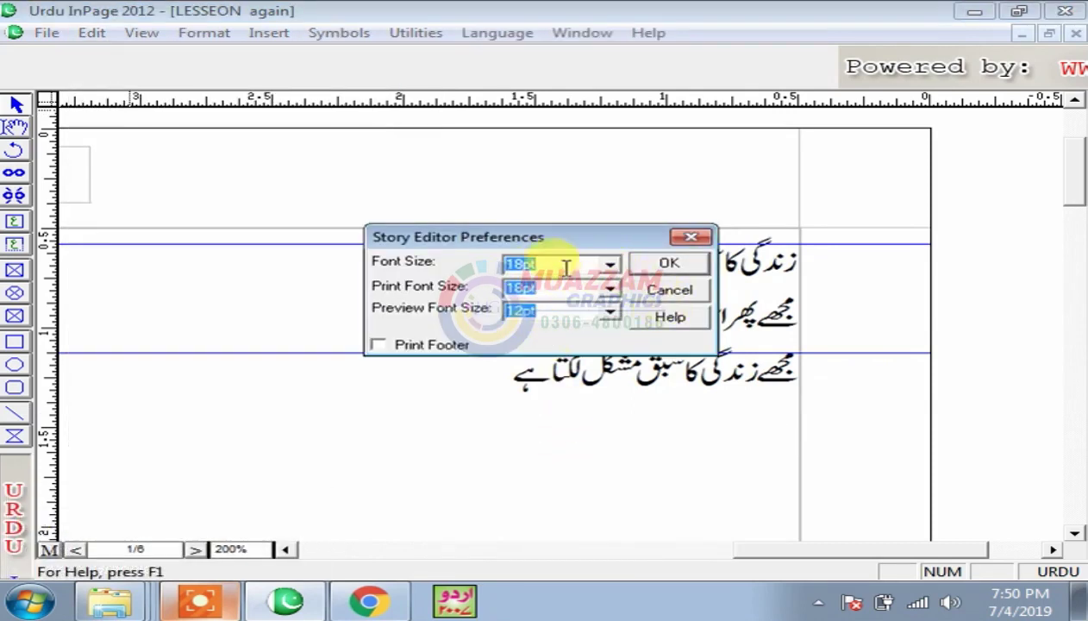
click(250, 298)
text(12)
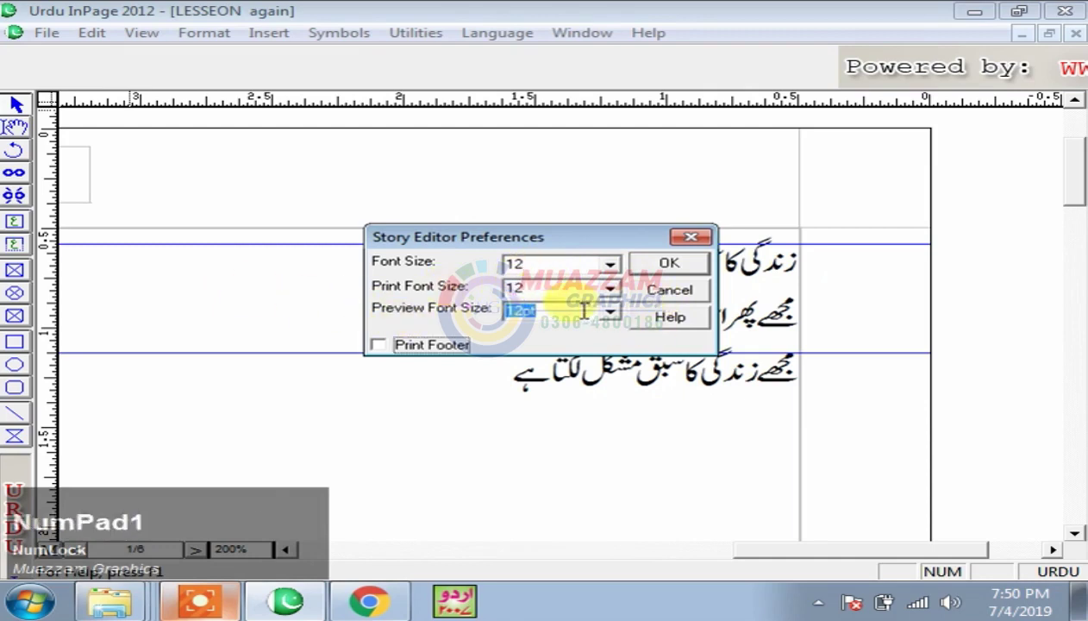
click(509, 309)
click(678, 264)
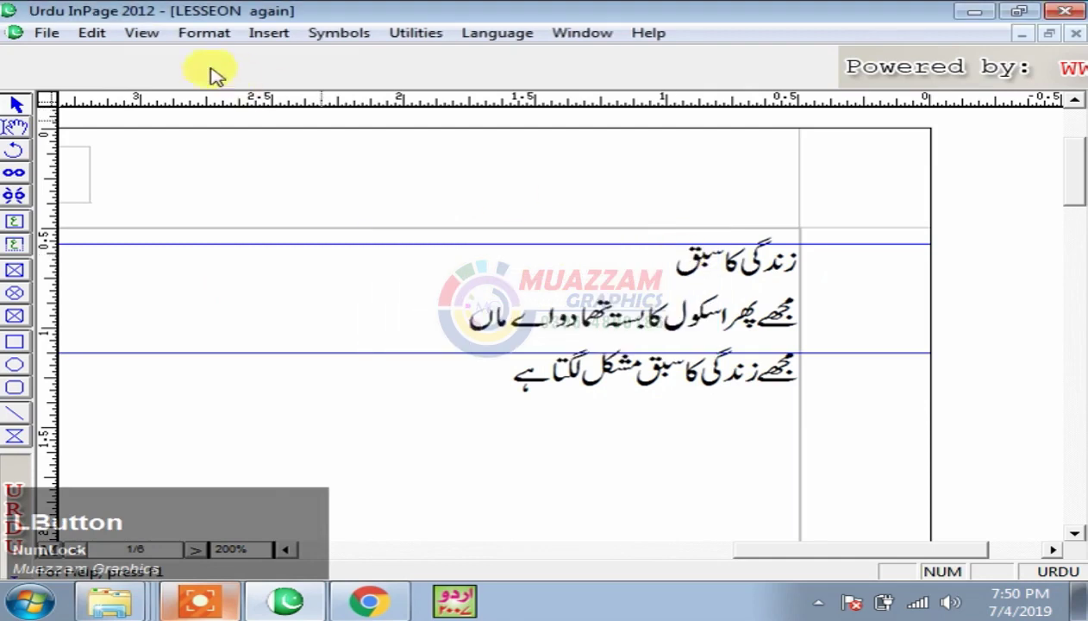
Check the keyboard preferences and cancel them without changes.
click(90, 33)
mouse_move(214, 434)
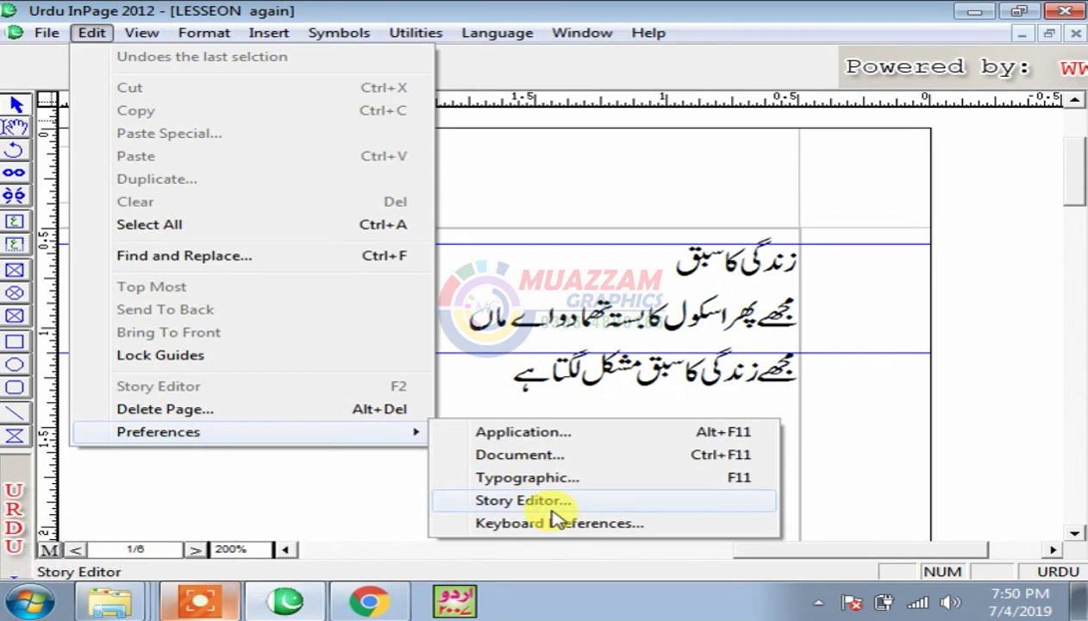
click(498, 526)
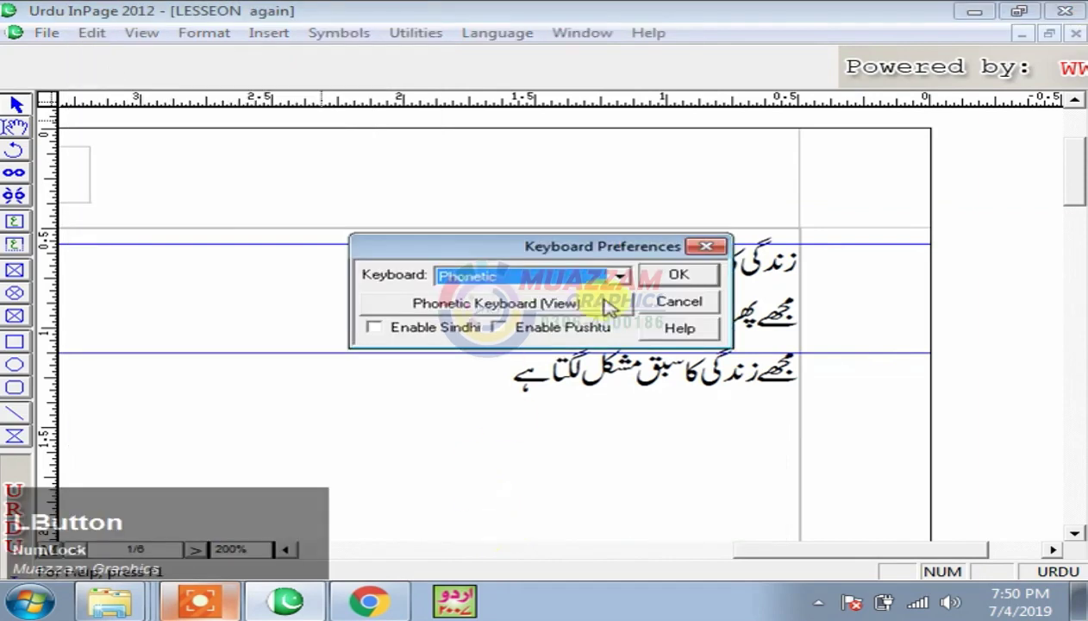
click(681, 304)
Close the current document, create a new one with the default settings, and enter the letter م in its text area.
click(1075, 32)
click(15, 32)
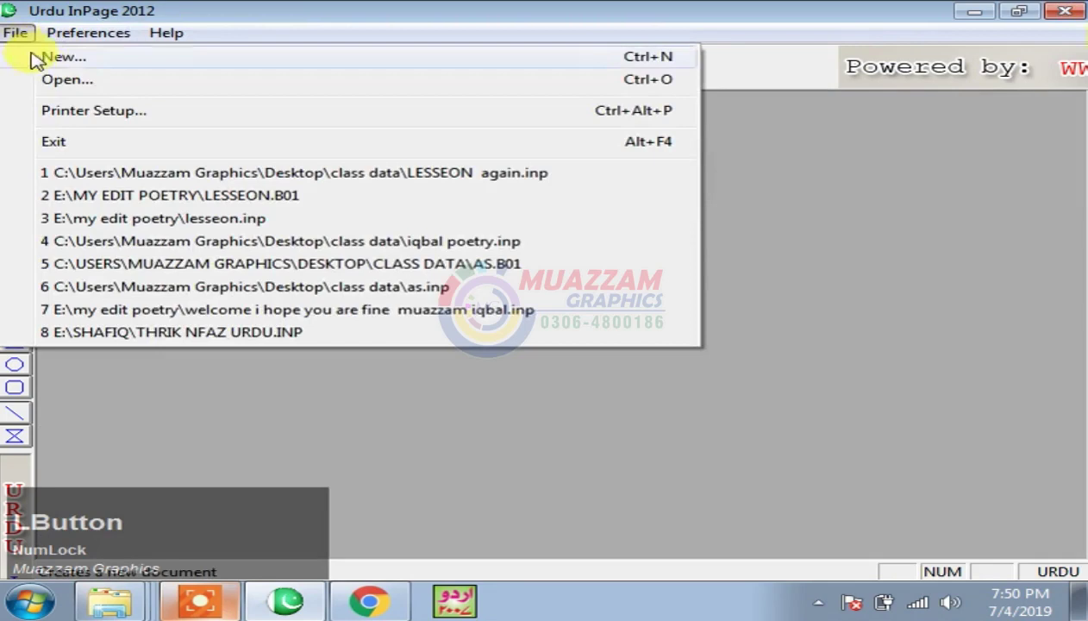
click(39, 55)
click(750, 236)
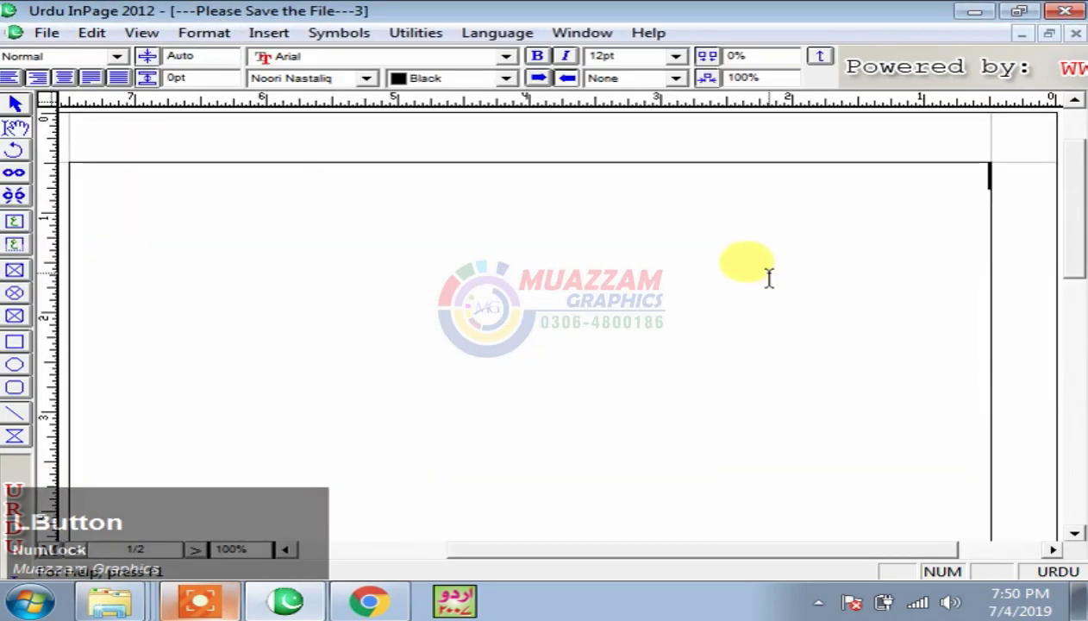
click(771, 287)
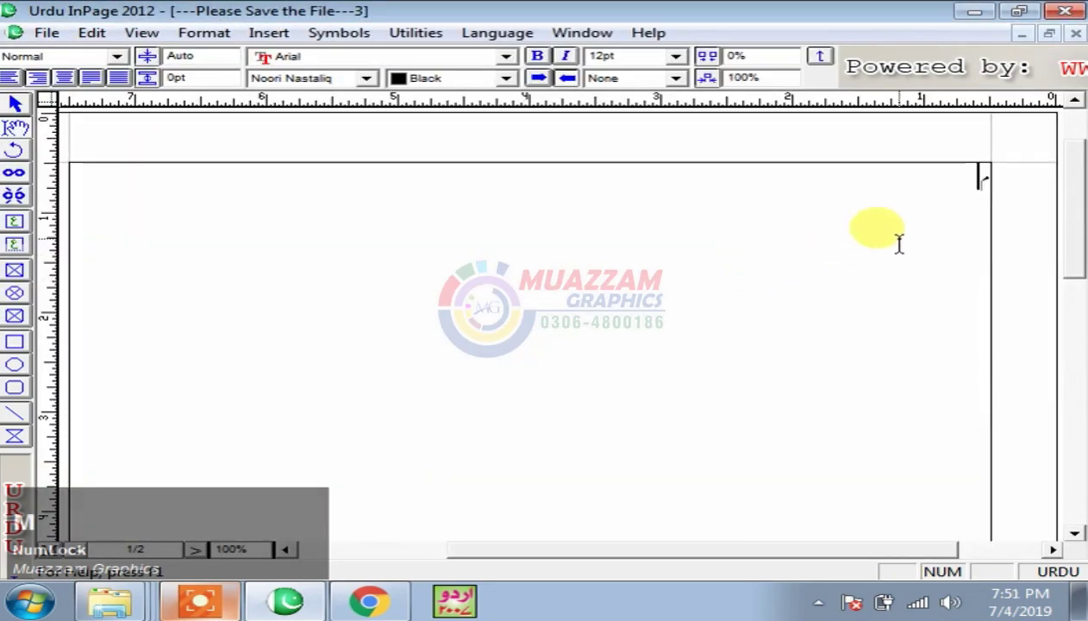
Try the Aftab layout in the keyboard preferences and return the selection to Phonetic.
click(91, 33)
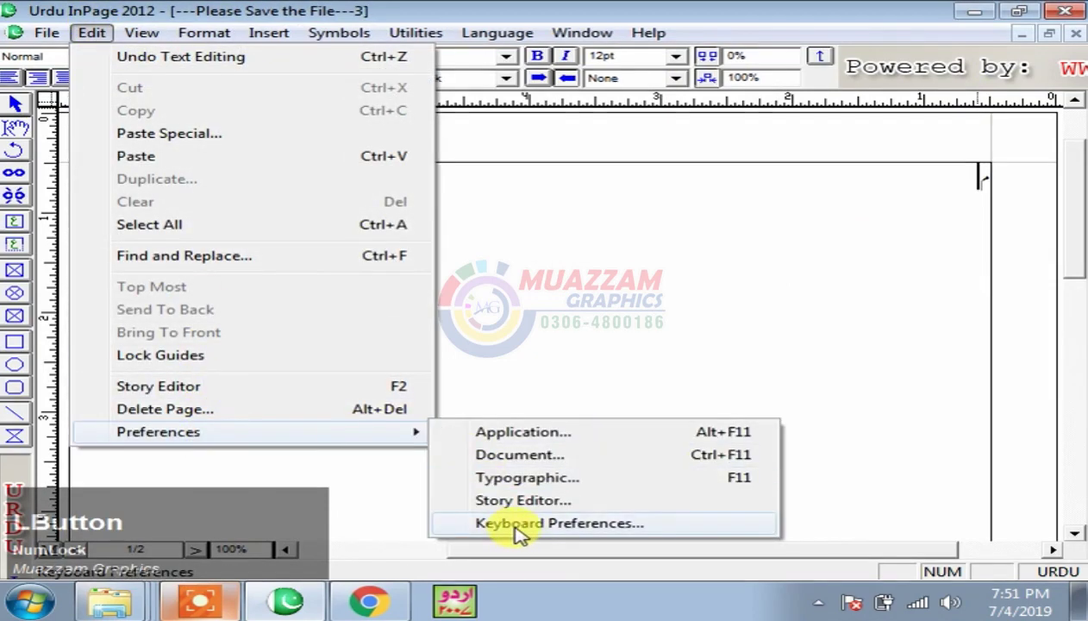
click(520, 524)
click(536, 277)
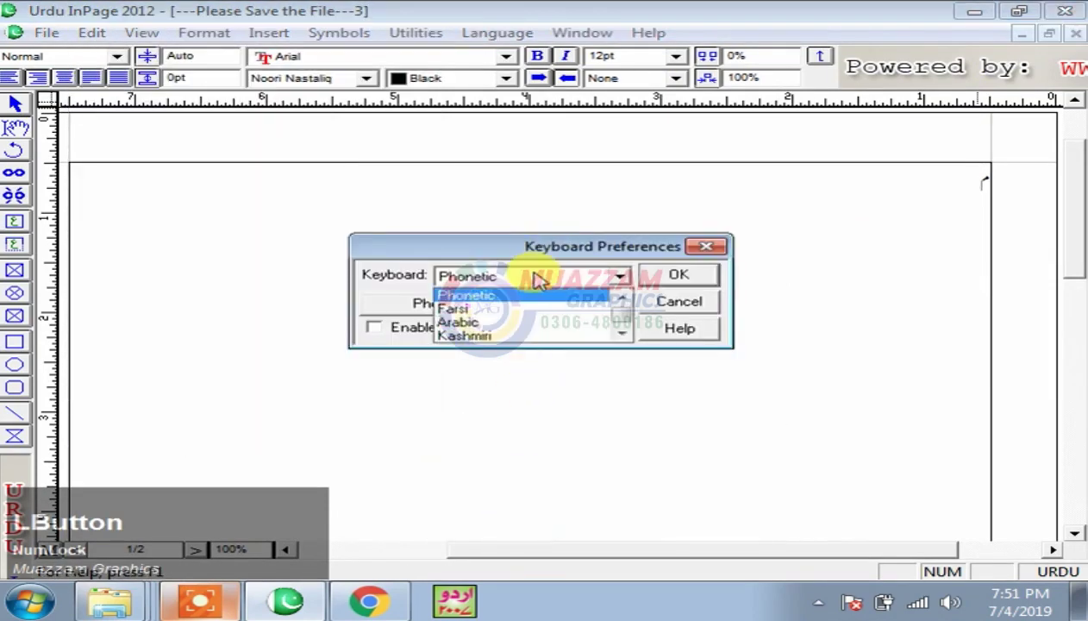
click(622, 299)
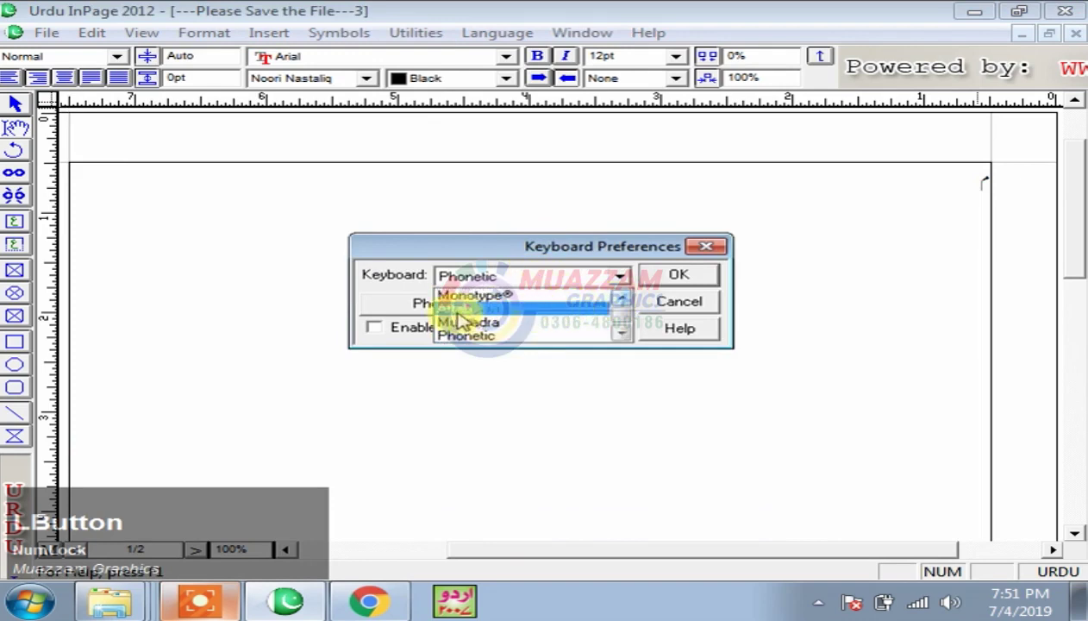
click(493, 311)
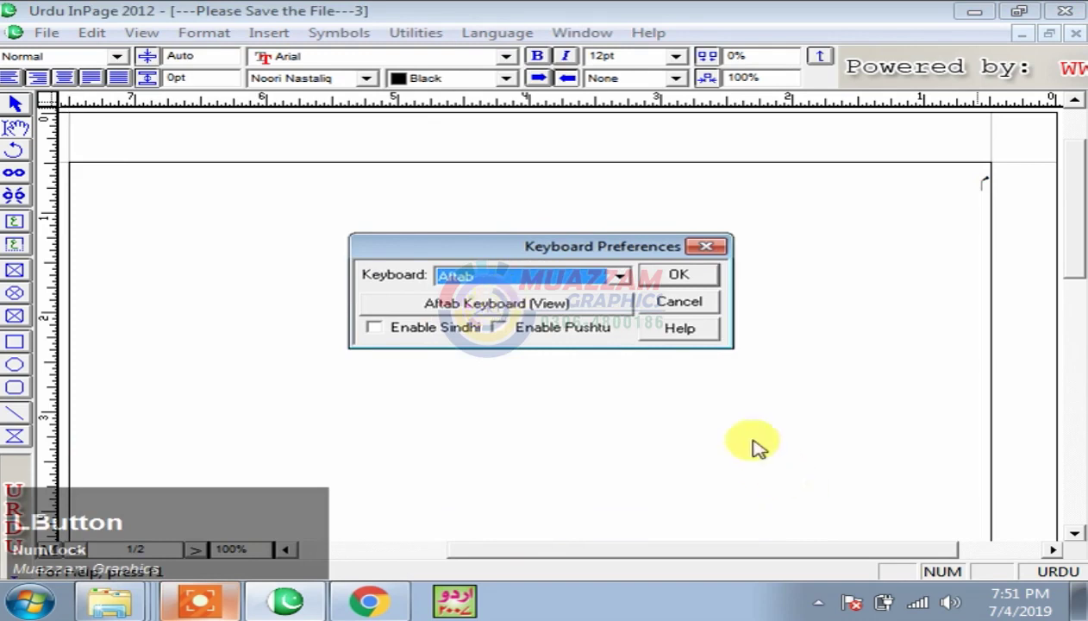
click(521, 278)
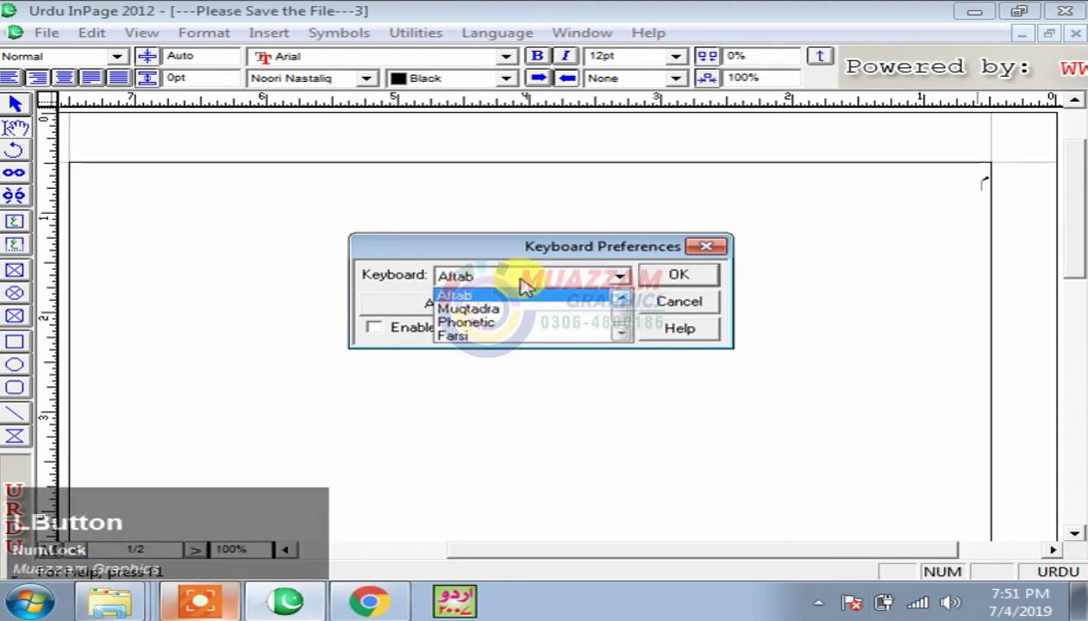
click(488, 325)
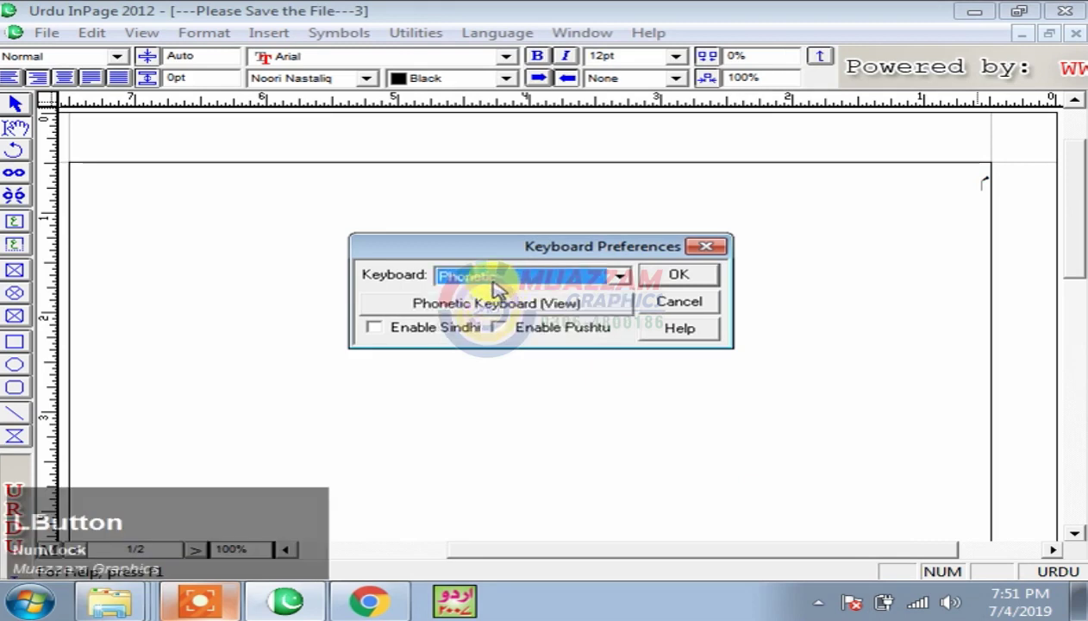
click(492, 282)
click(488, 300)
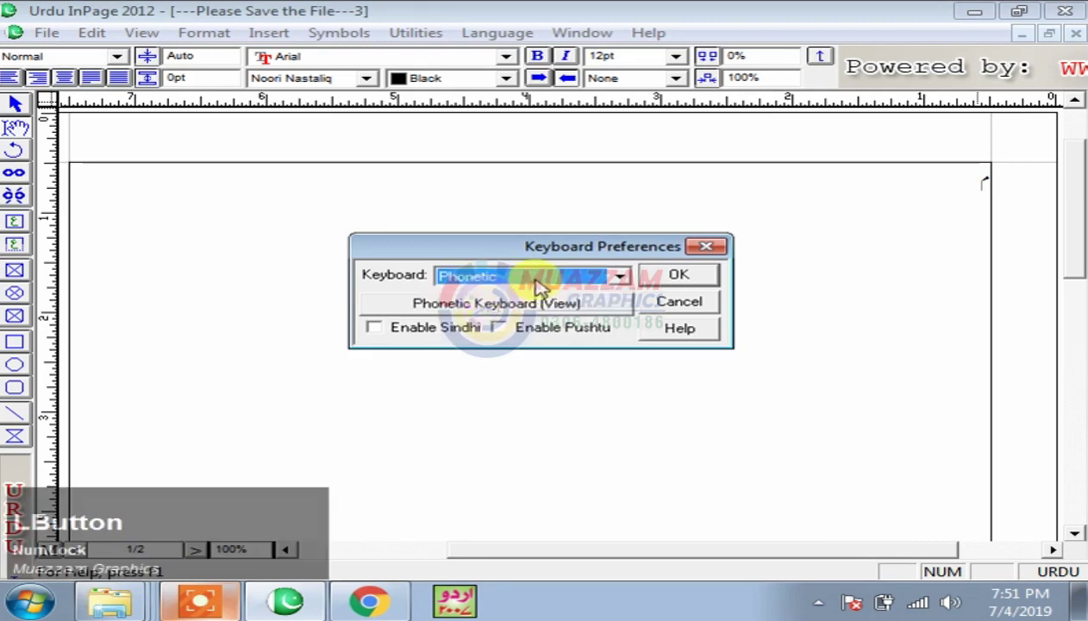
View the key map of the Phonetic keyboard and close it.
click(469, 306)
click(781, 411)
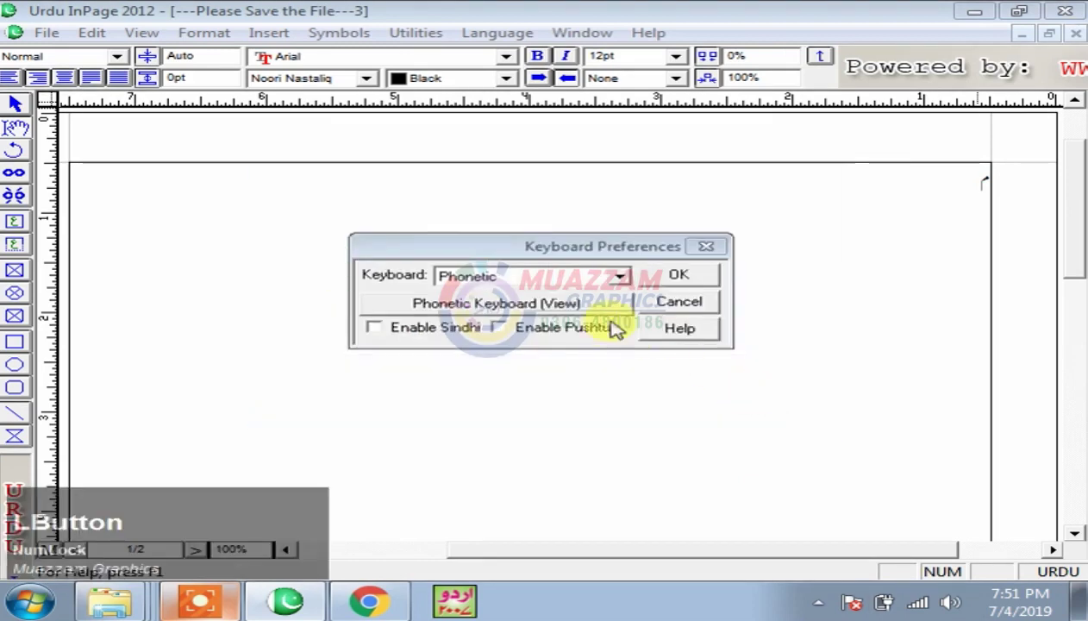
click(543, 303)
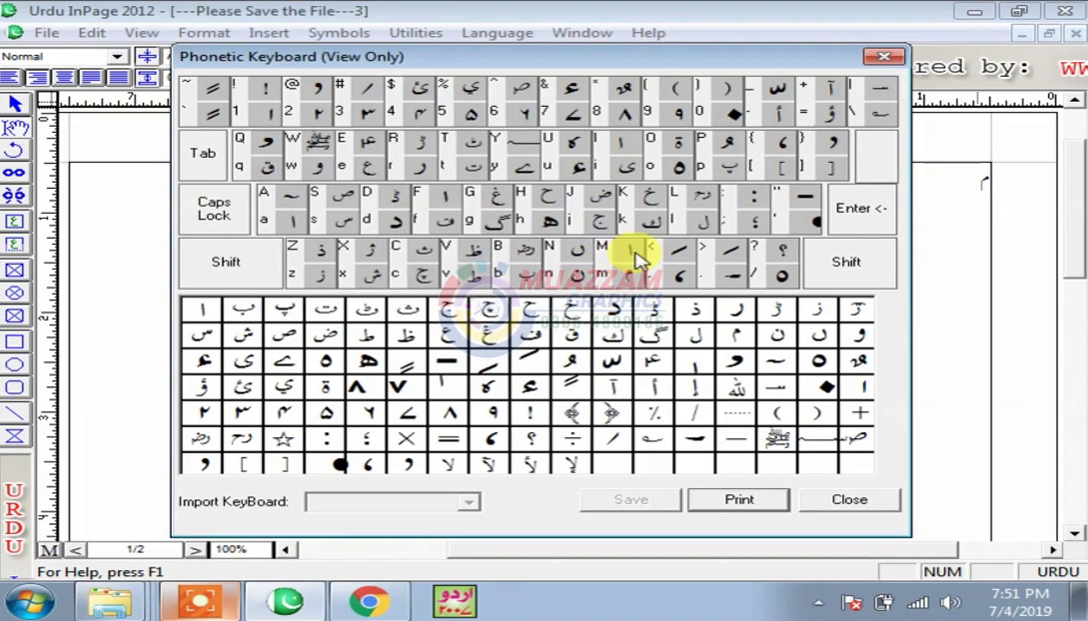
click(883, 57)
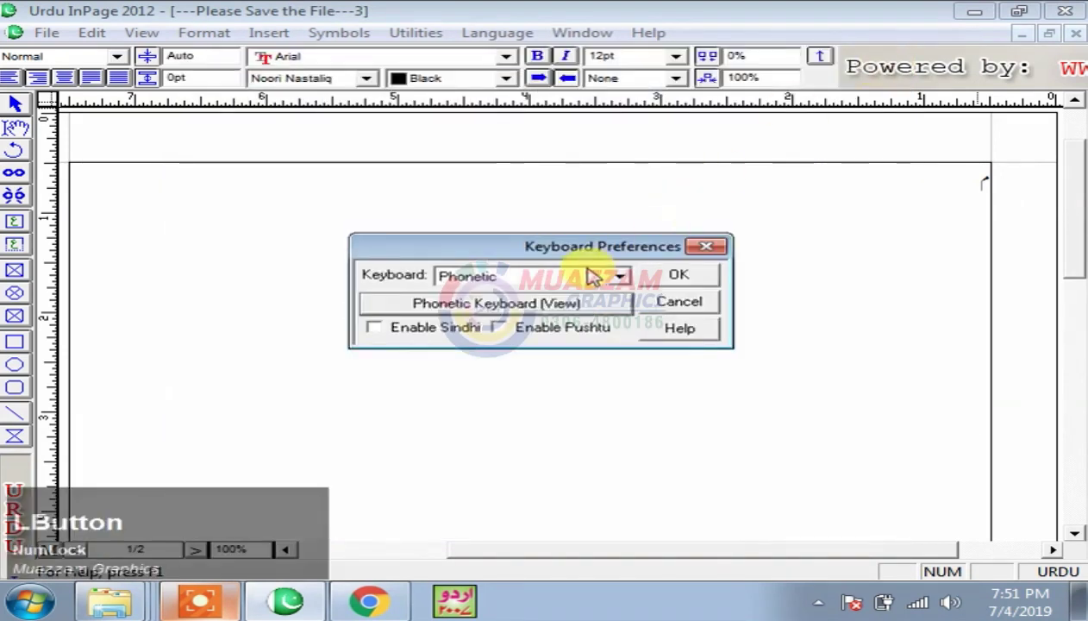
Select User Defined Keyboard 1, view its editable key map, close it, and cancel the keyboard preferences.
click(615, 278)
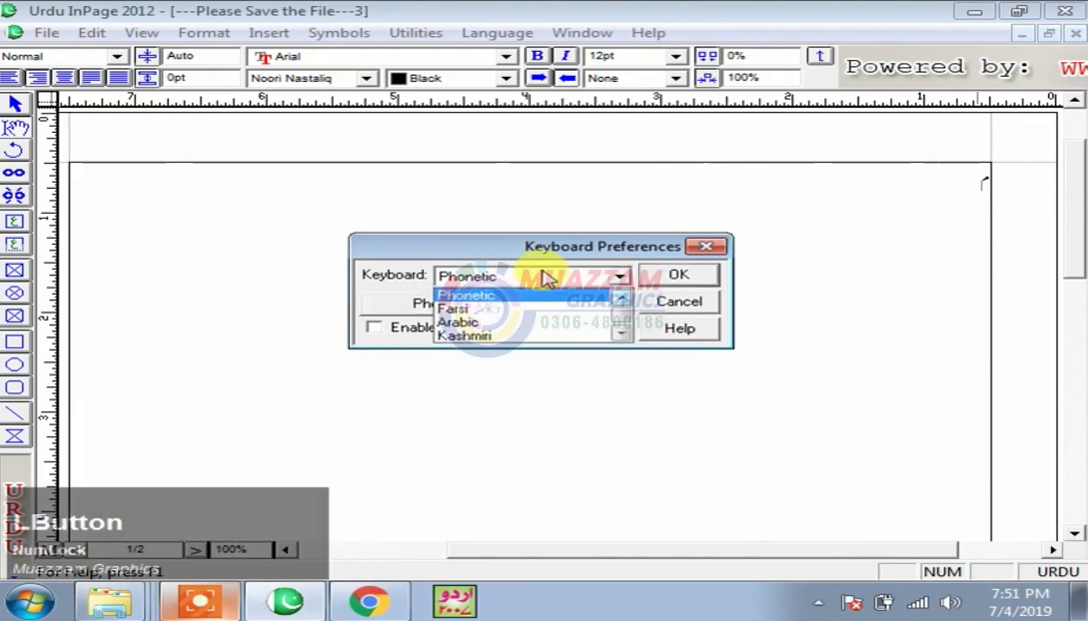
scroll(626, 336, down, 2)
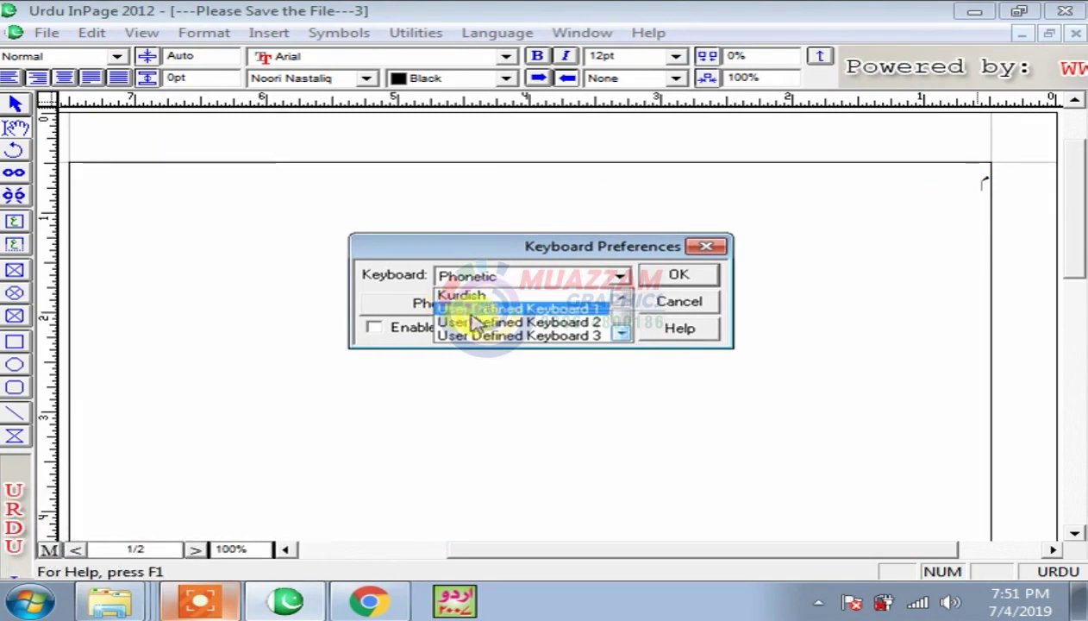
click(567, 308)
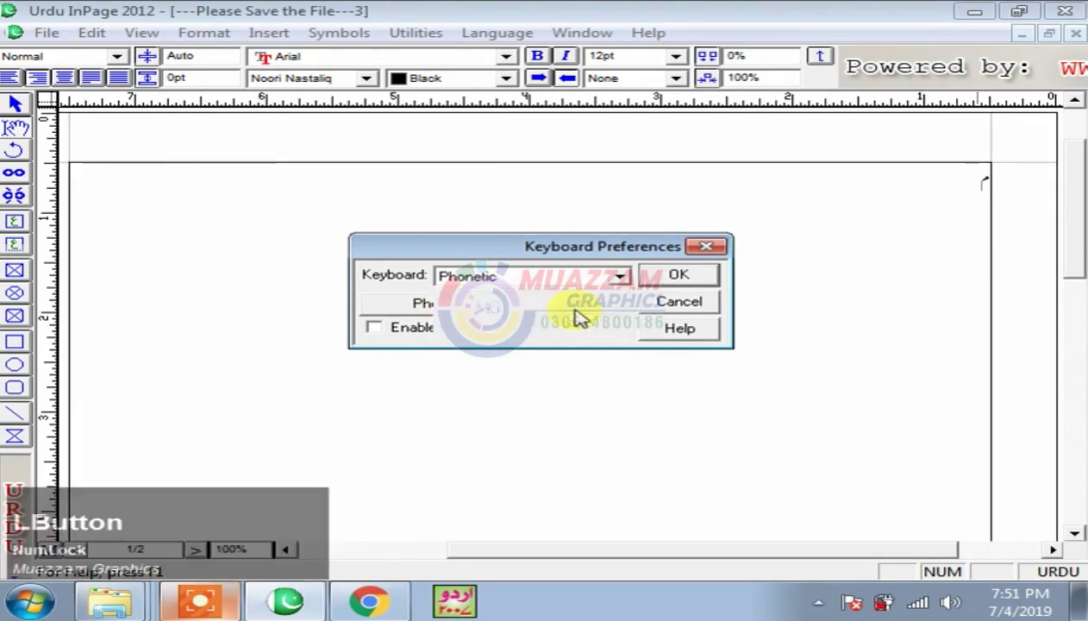
click(512, 305)
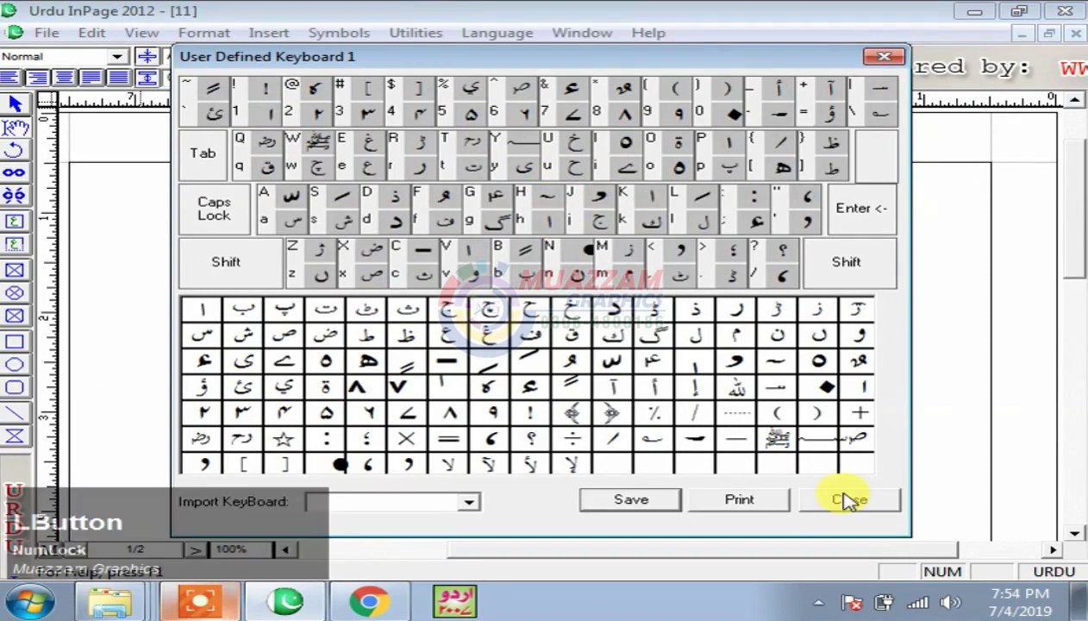
click(845, 507)
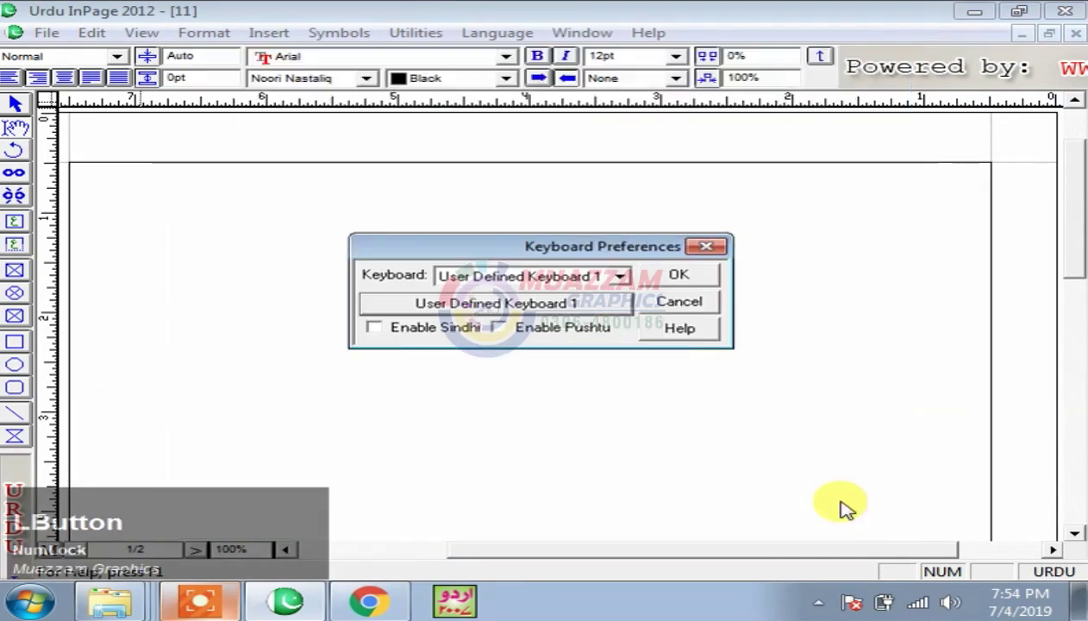
click(714, 305)
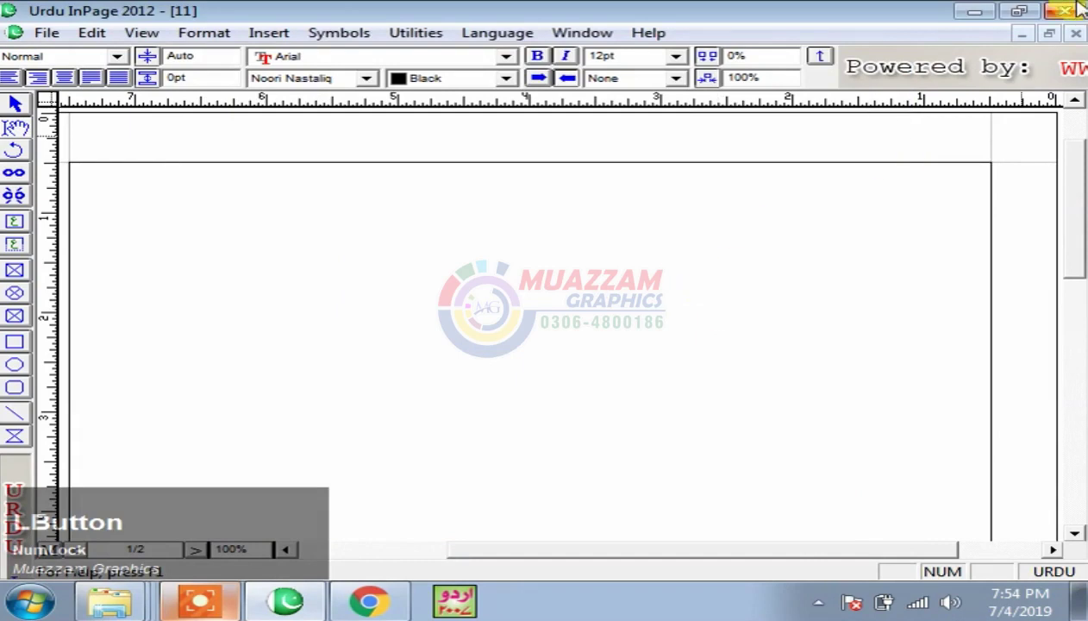
Close document 11 and create another new document with the default settings.
click(1074, 32)
click(73, 34)
click(15, 33)
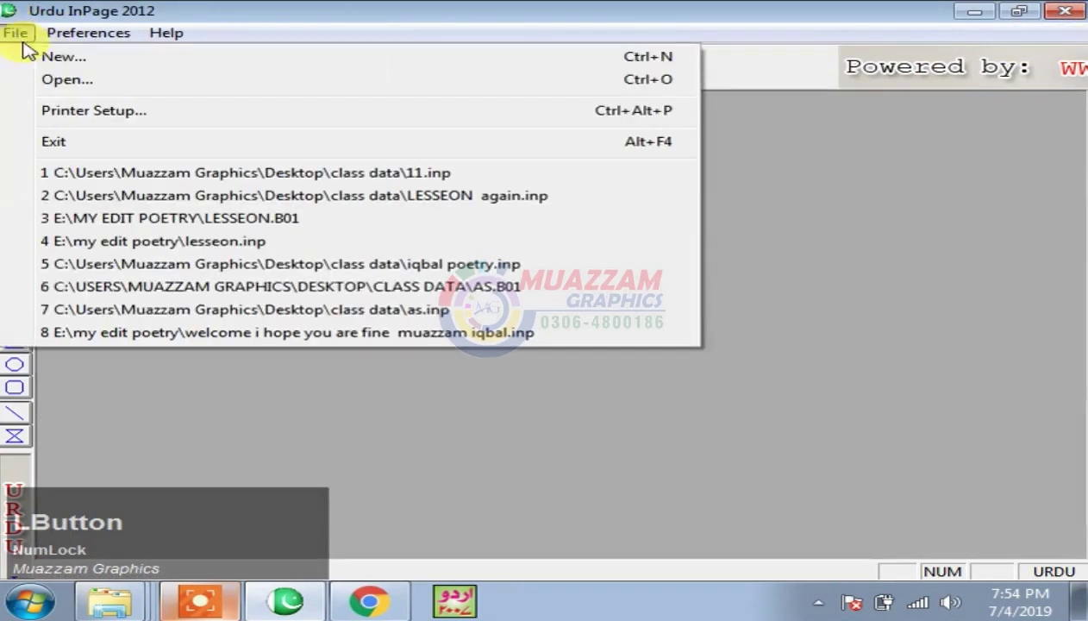
click(26, 59)
click(755, 229)
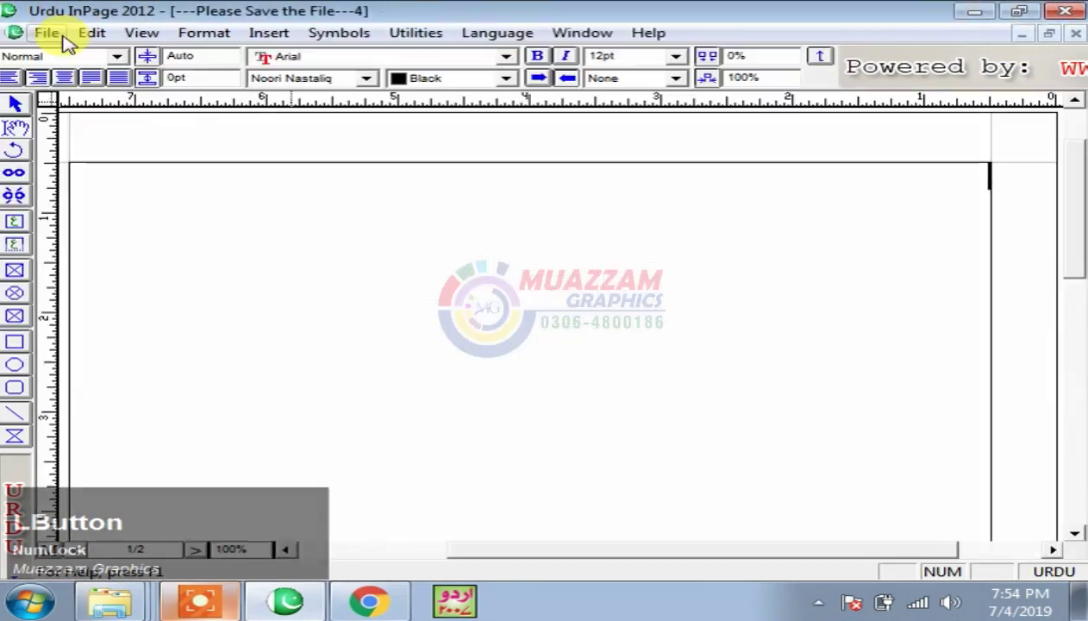
Examine the key map of User Defined Keyboard 1 and its importable layouts from the keyboard preferences, and close the map without saving.
click(91, 33)
mouse_move(235, 436)
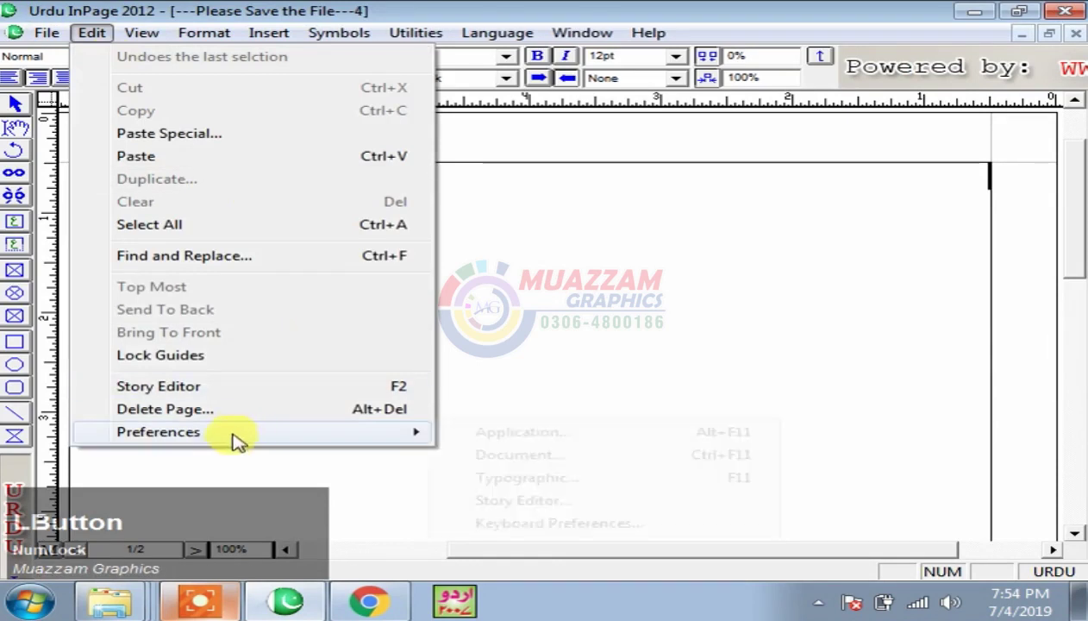
click(604, 529)
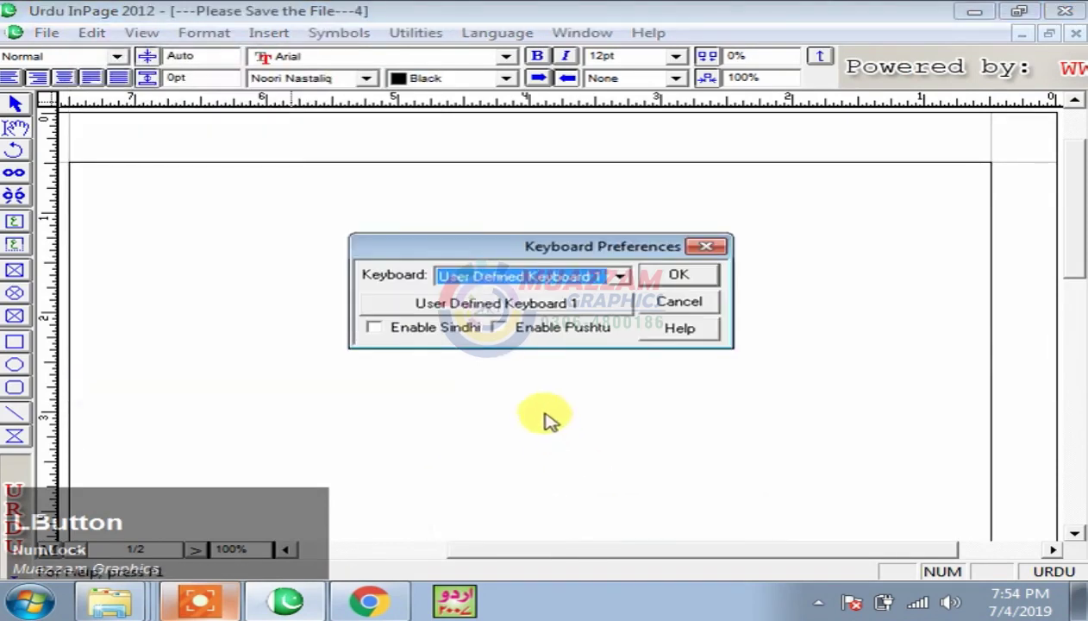
click(528, 277)
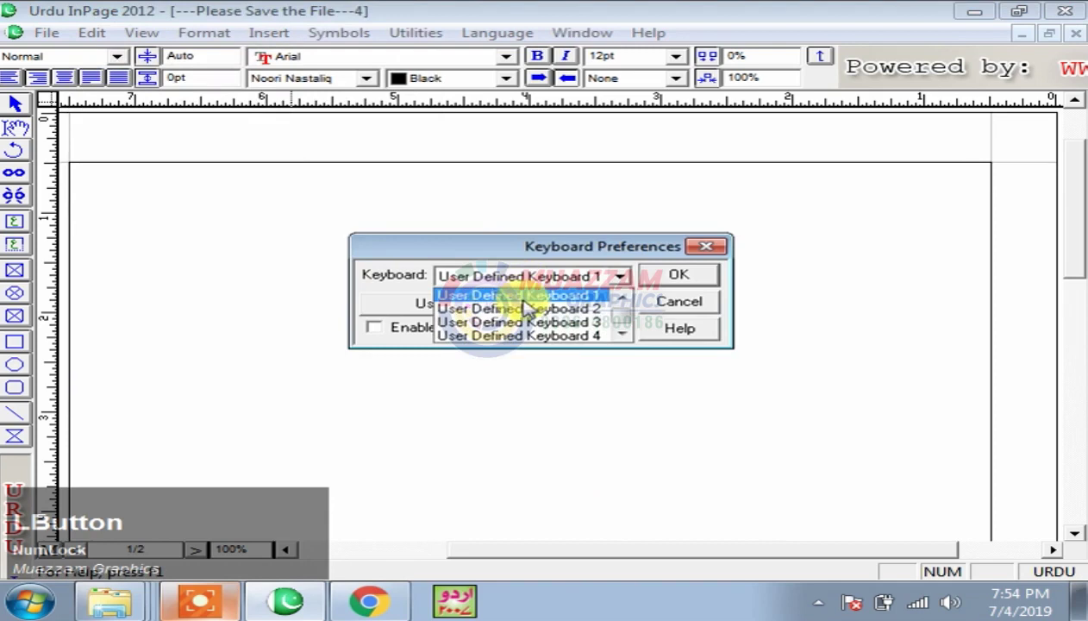
click(522, 298)
click(490, 303)
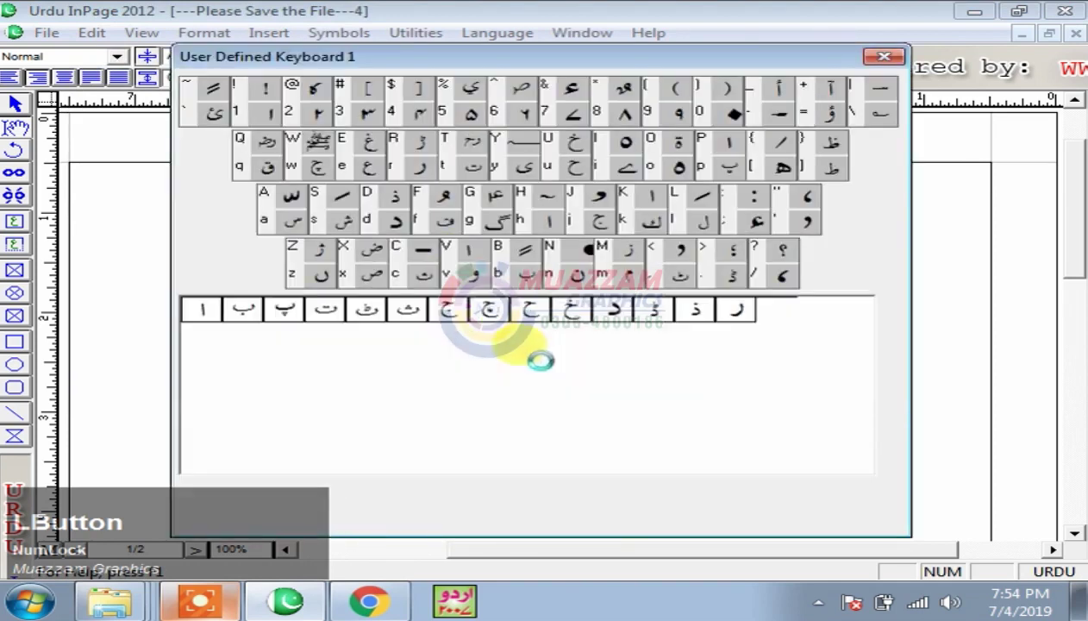
click(392, 501)
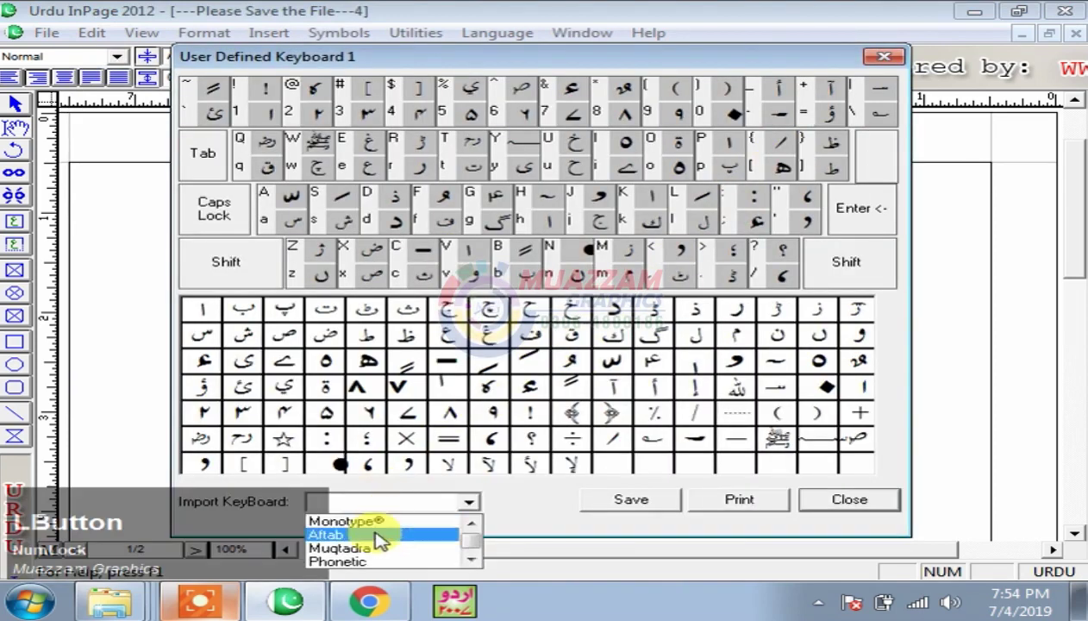
click(843, 495)
click(841, 502)
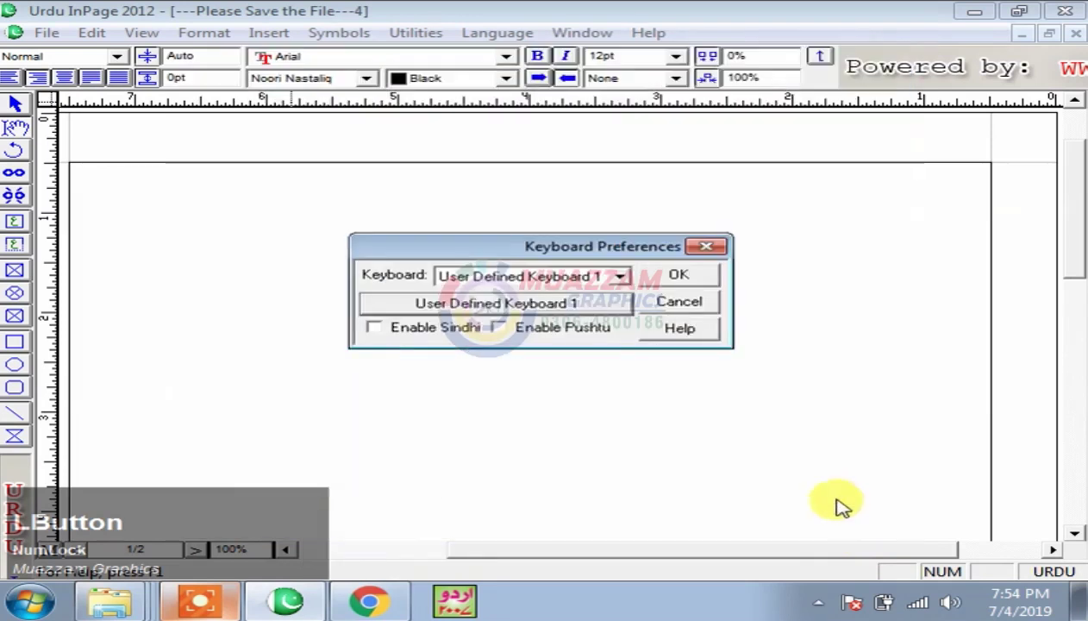
Set the keyboard layout to Phonetic and apply the keyboard preferences.
click(594, 292)
scroll(626, 301, up, 4)
scroll(632, 305, up, 1)
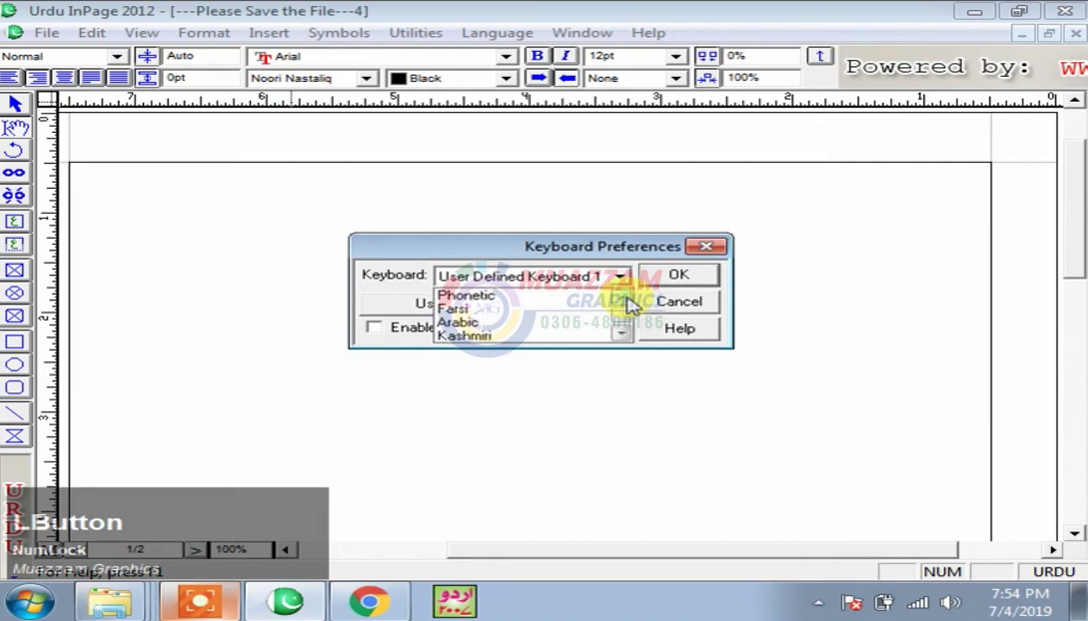
click(607, 309)
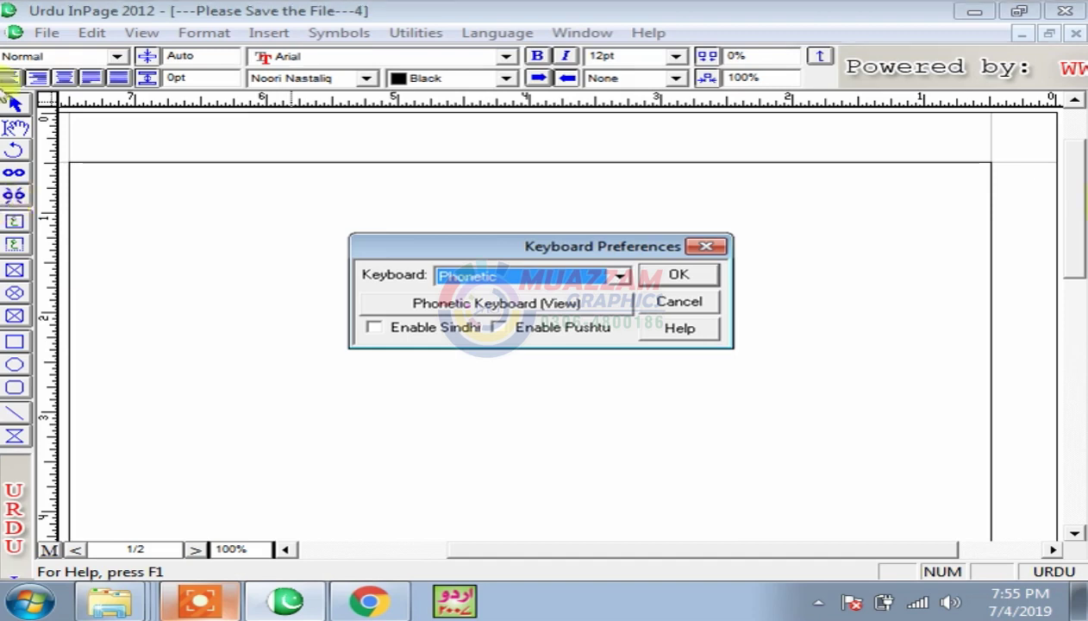
click(677, 277)
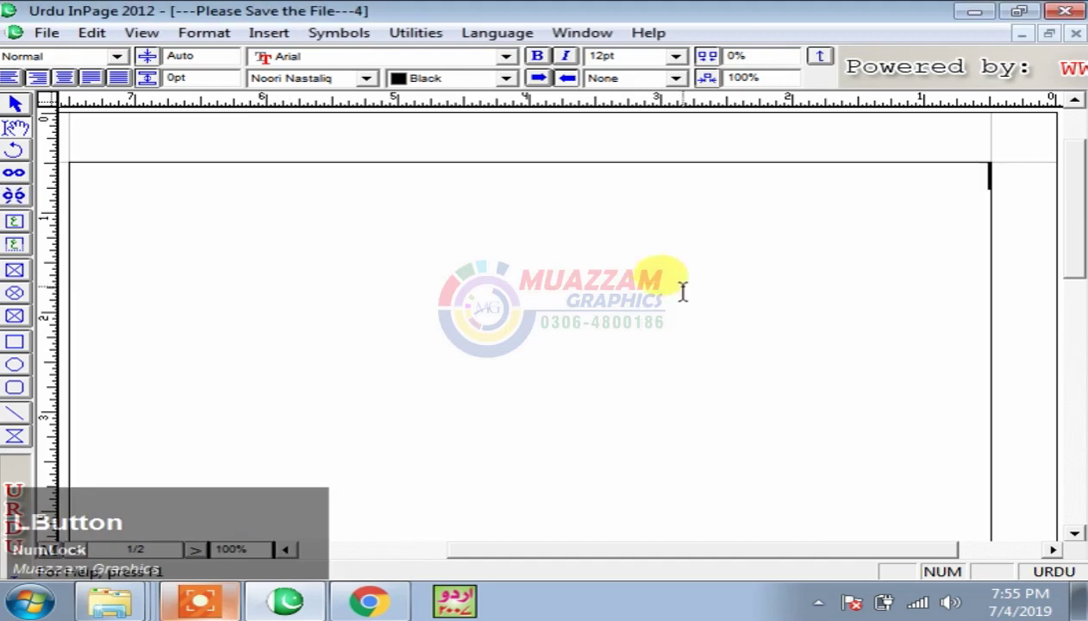
Open the recent document "LESSEON again.inp" and view its page at 200% and fitted in the window.
click(142, 32)
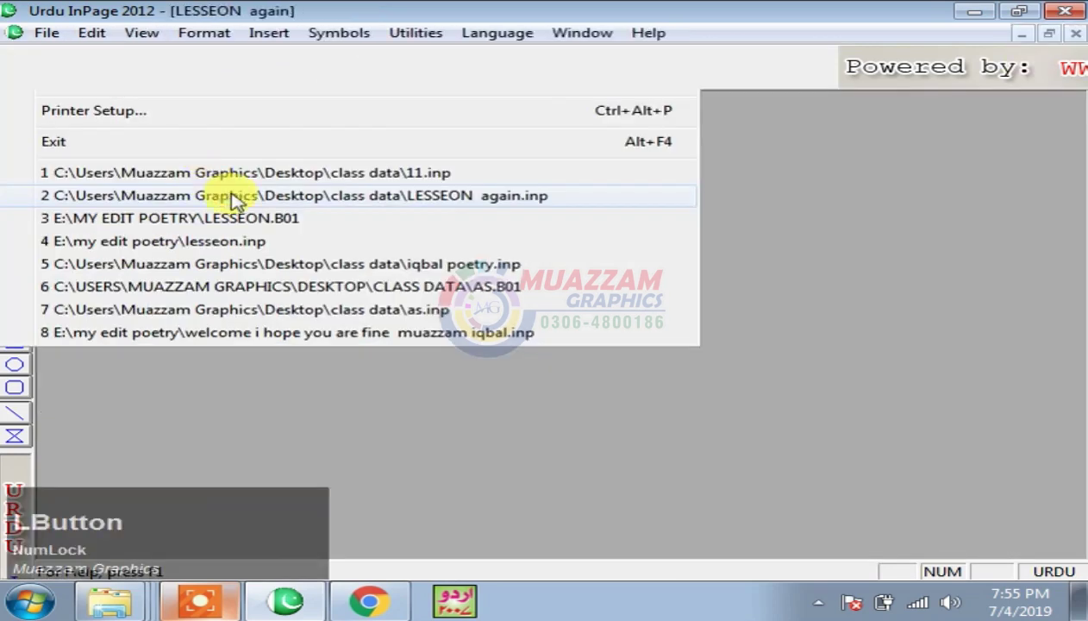
click(274, 126)
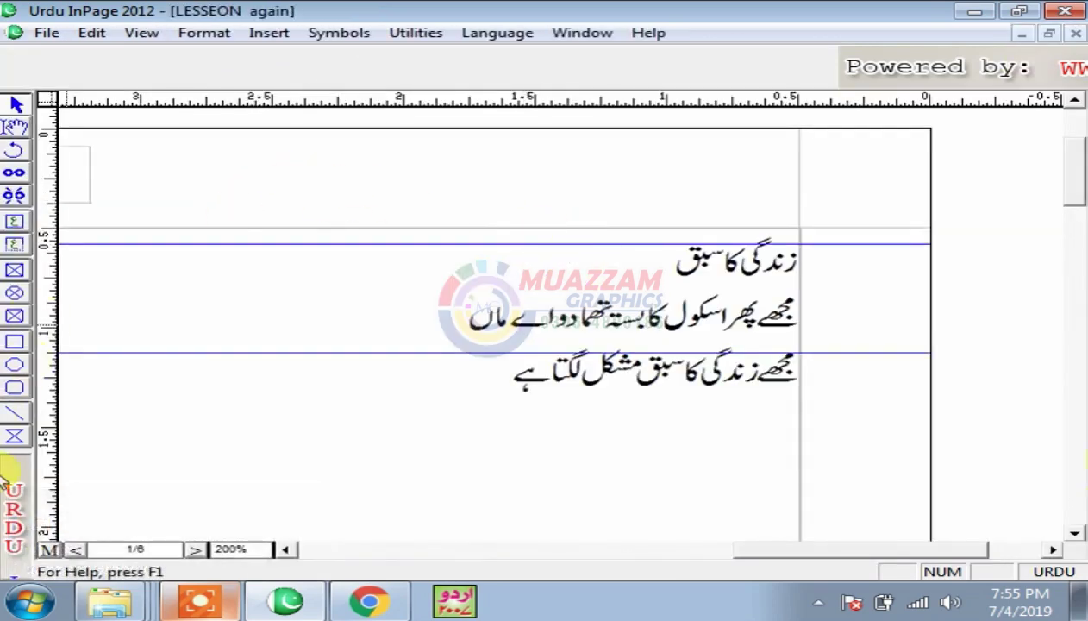
click(131, 33)
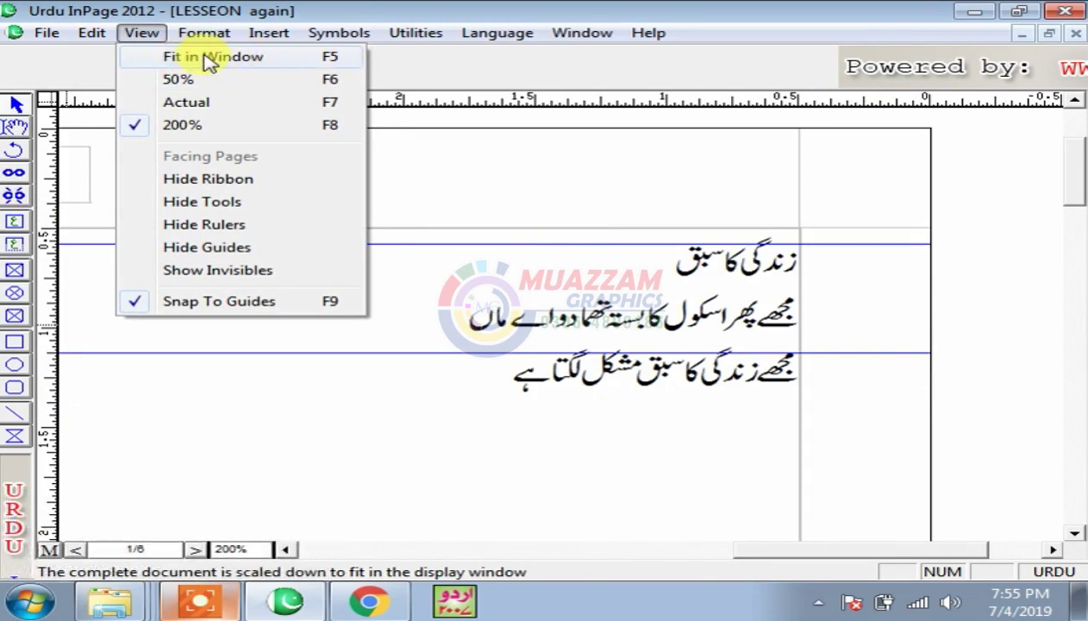
click(228, 62)
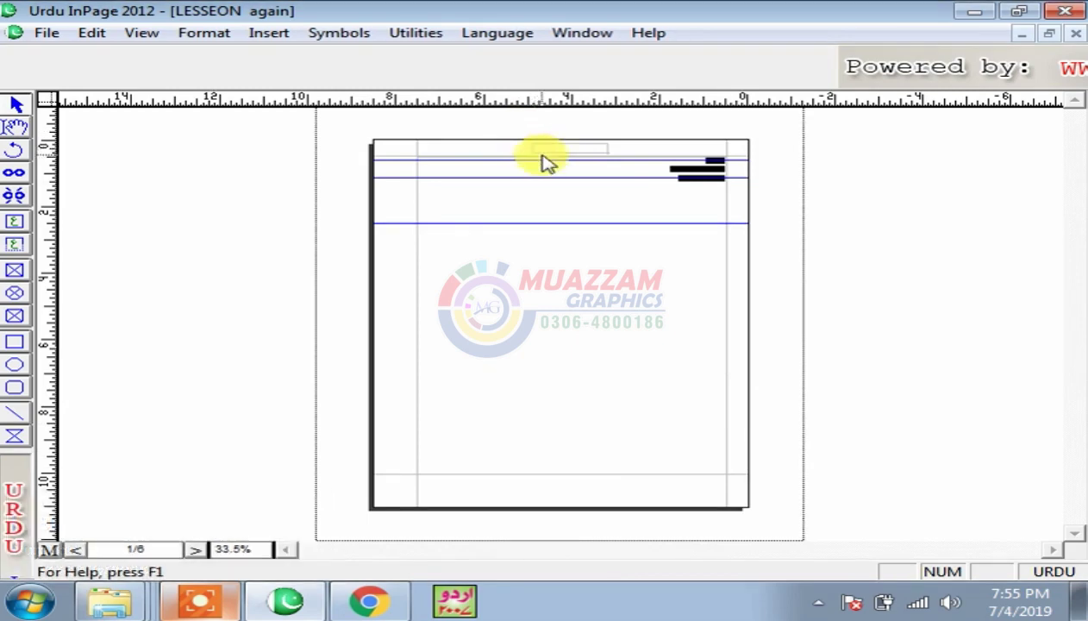
View the page at the preset 50%, actual size and 200% scales.
click(141, 39)
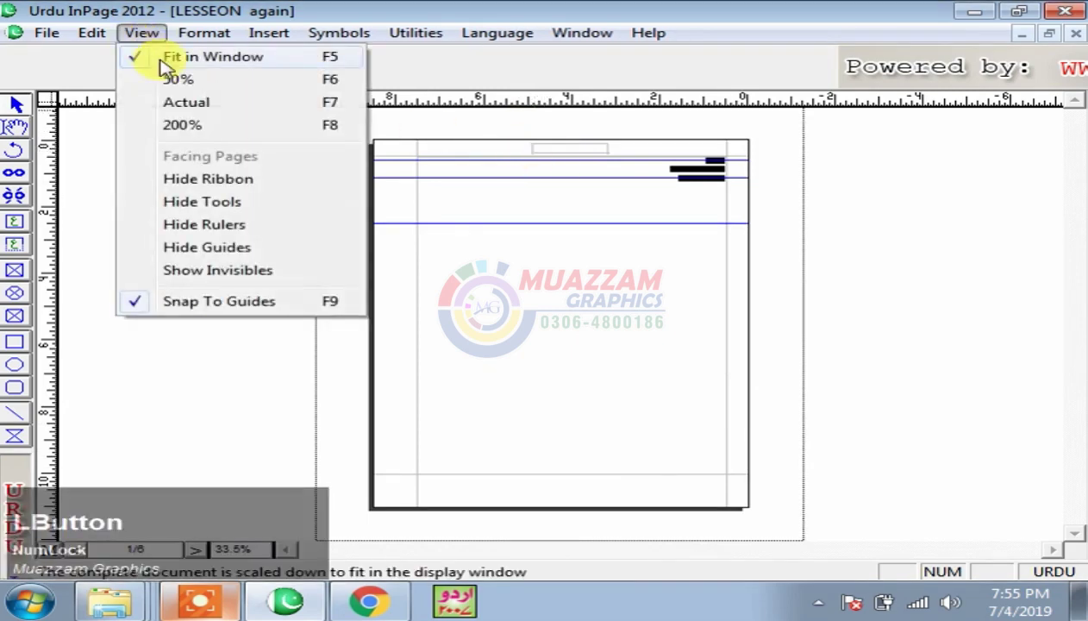
click(254, 82)
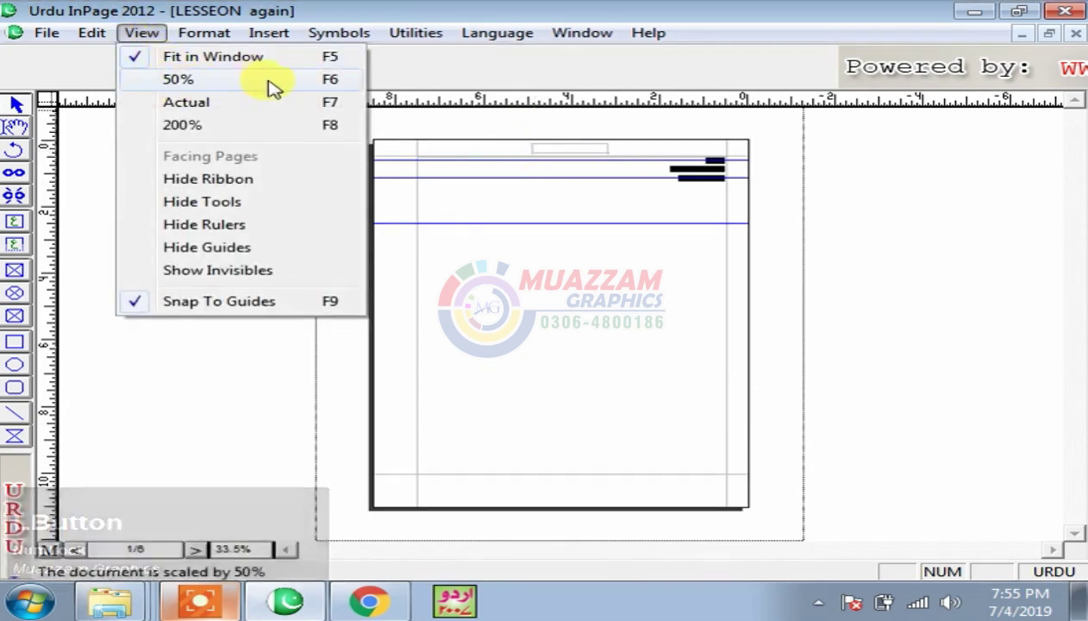
click(146, 36)
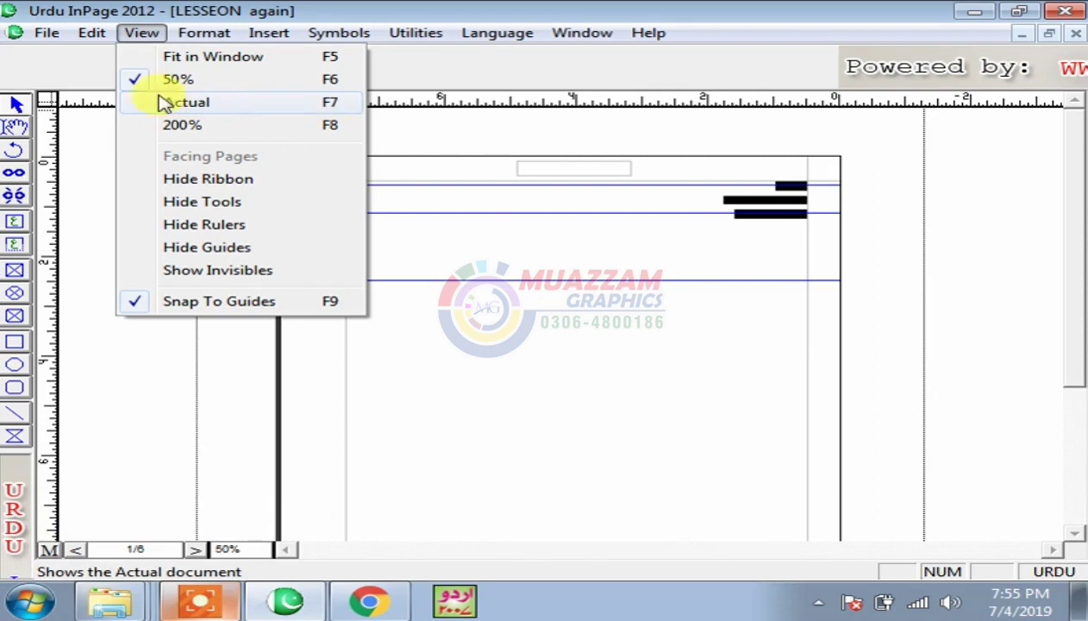
click(250, 112)
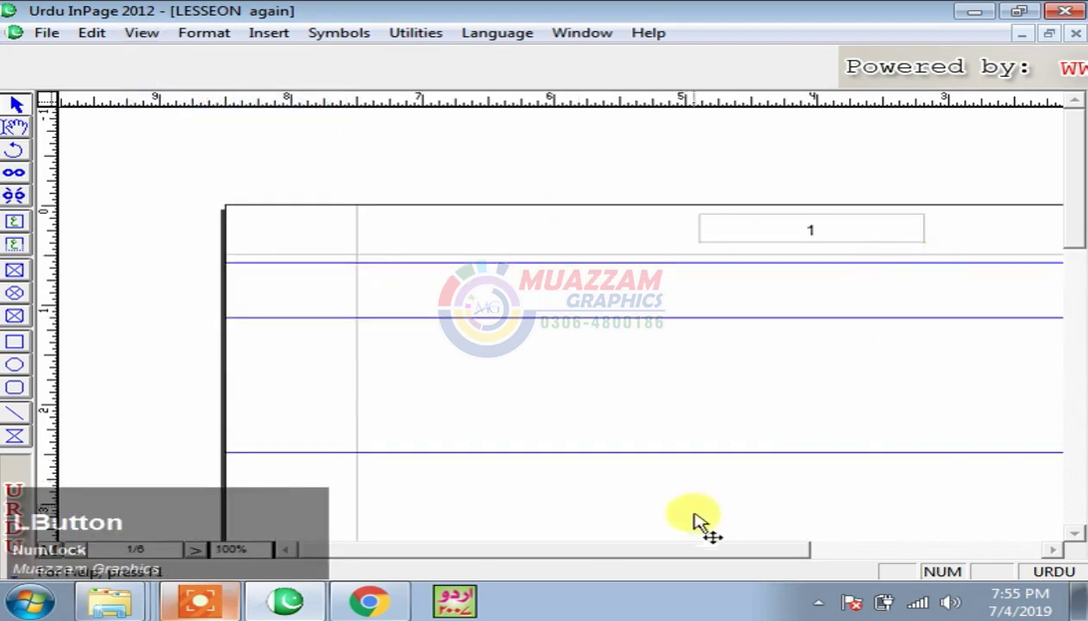
drag(681, 555, 911, 552)
drag(1050, 164, 1065, 293)
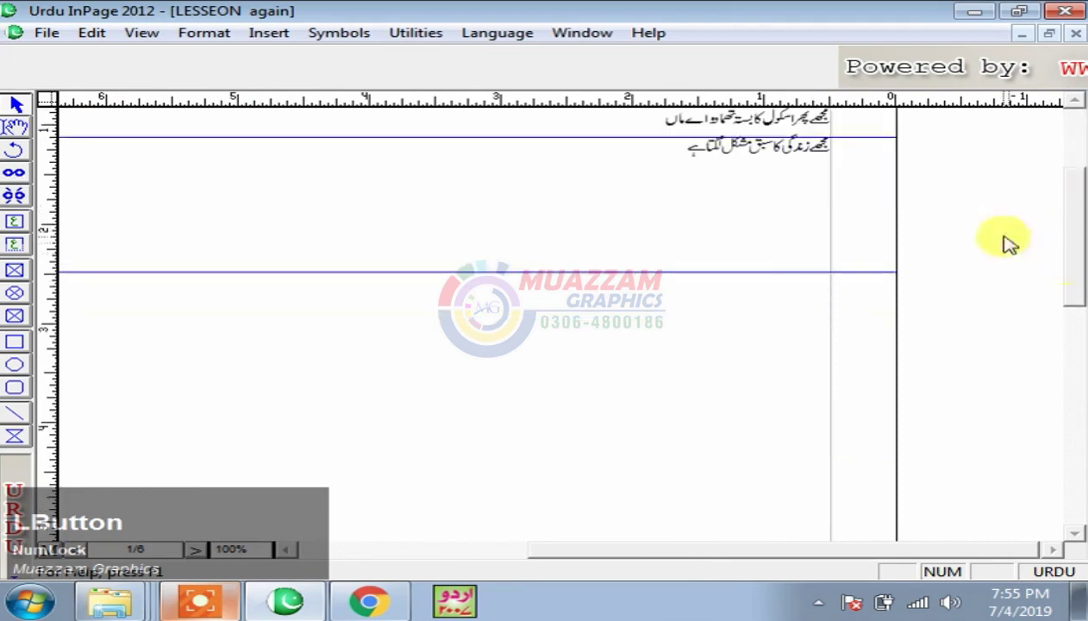
click(141, 32)
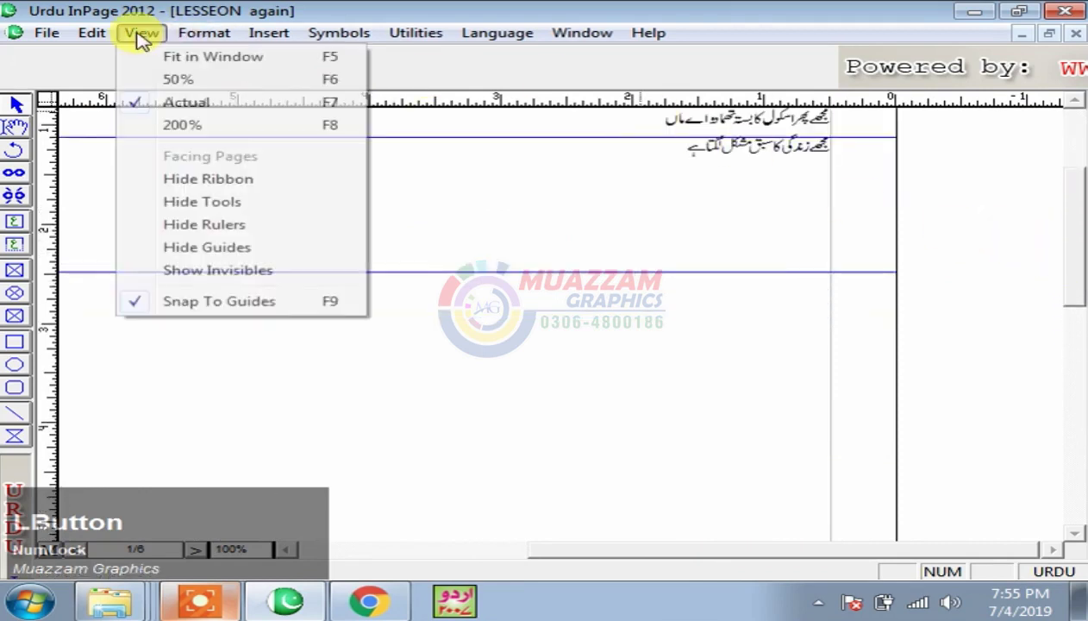
click(223, 129)
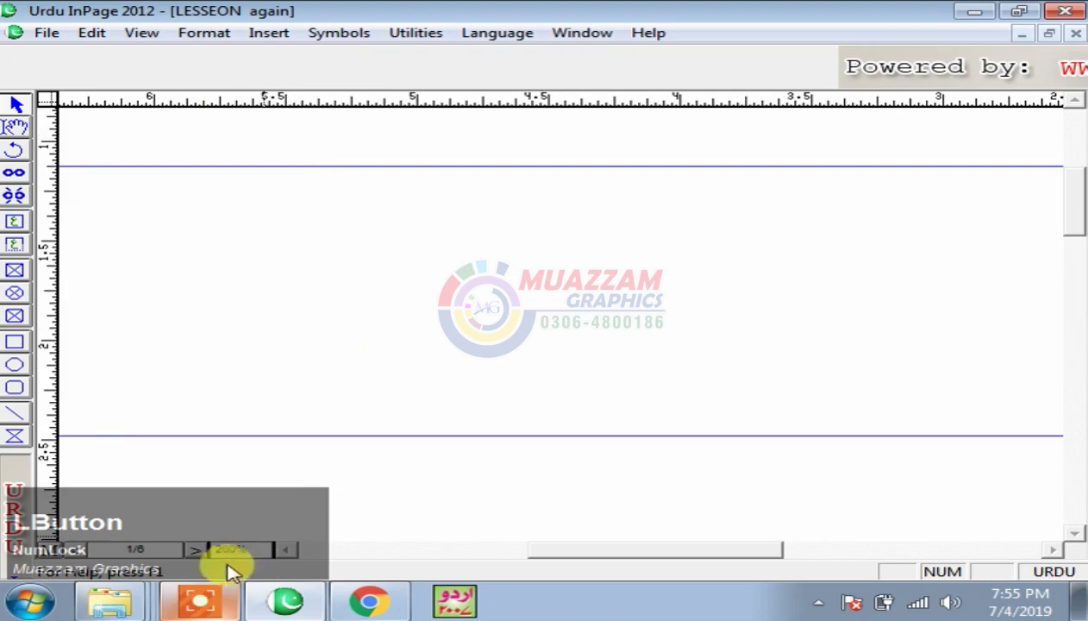
Enter custom zoom levels of 50% and 120% and look at the text on the page.
text(50)
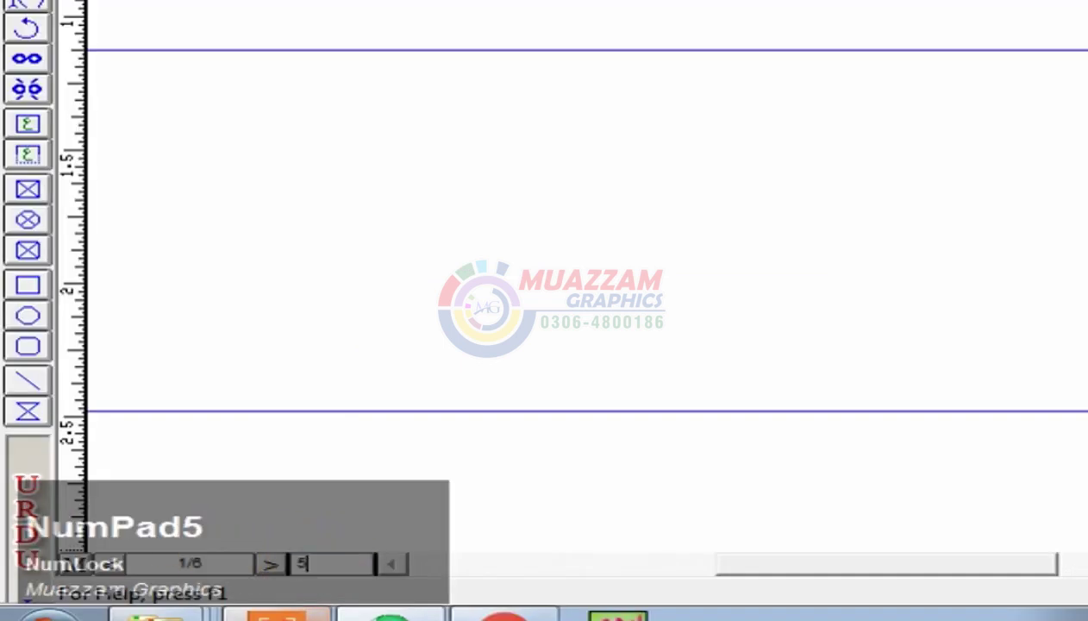
key(Return)
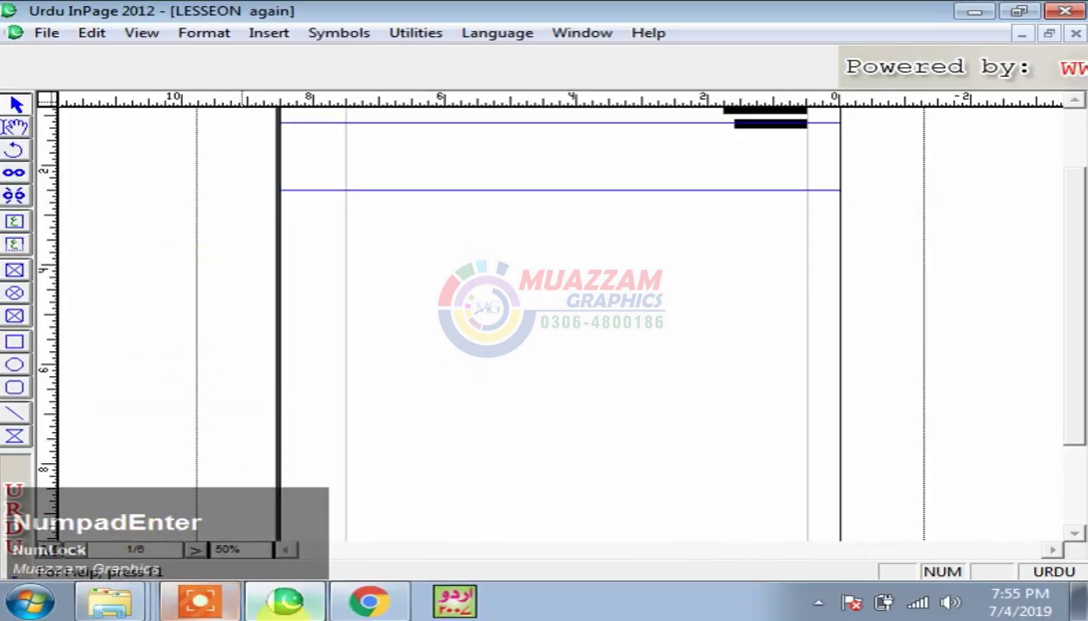
click(258, 549)
text(120)
key(Return)
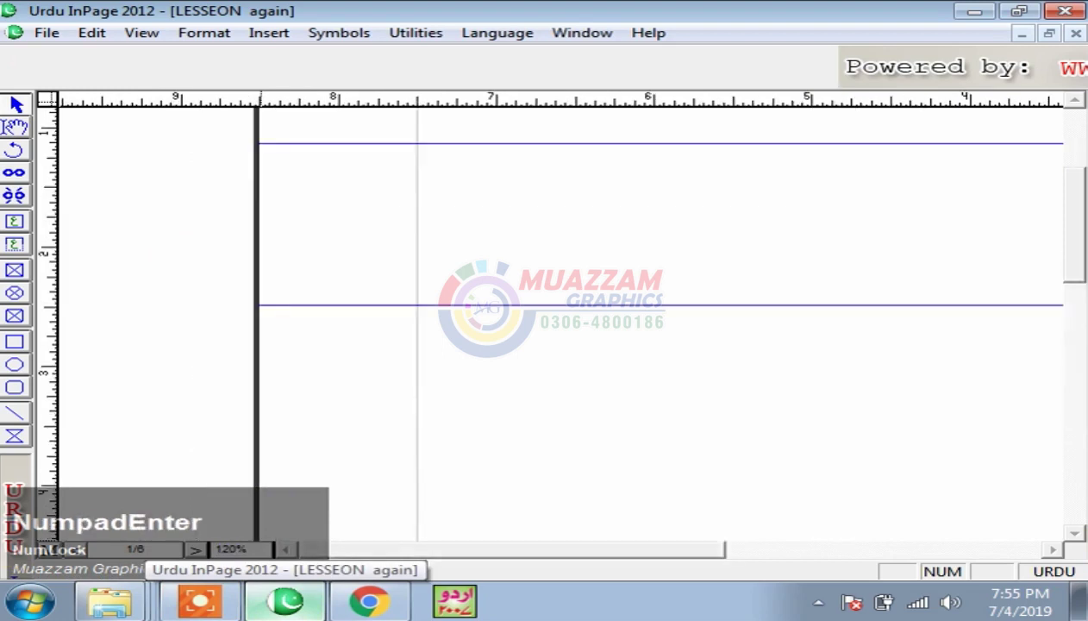
drag(578, 562, 643, 557)
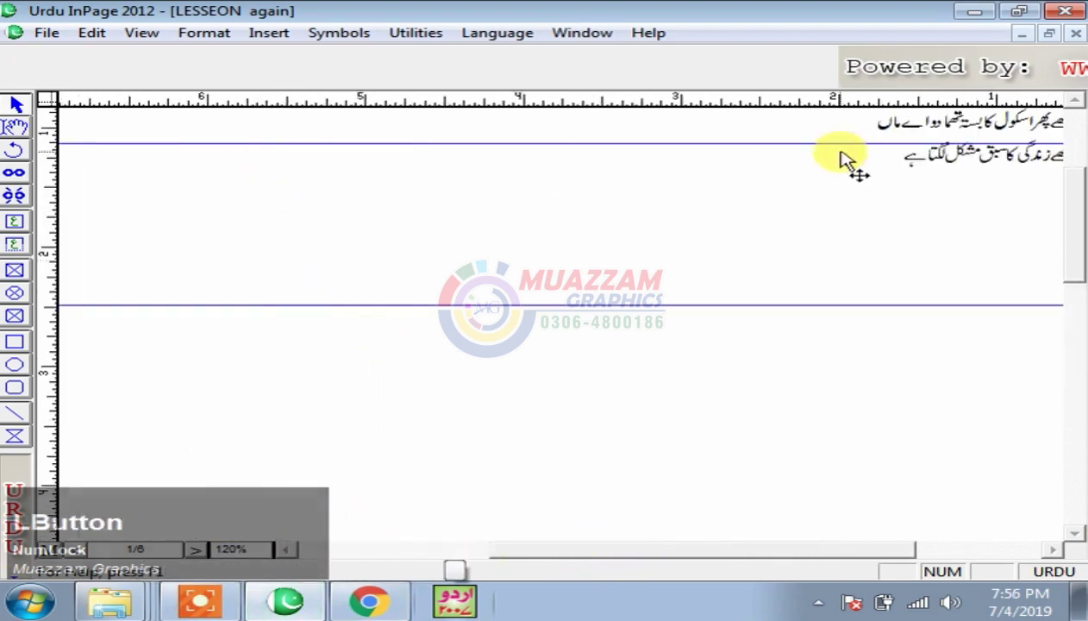
Hide the ribbon and show it again.
click(108, 35)
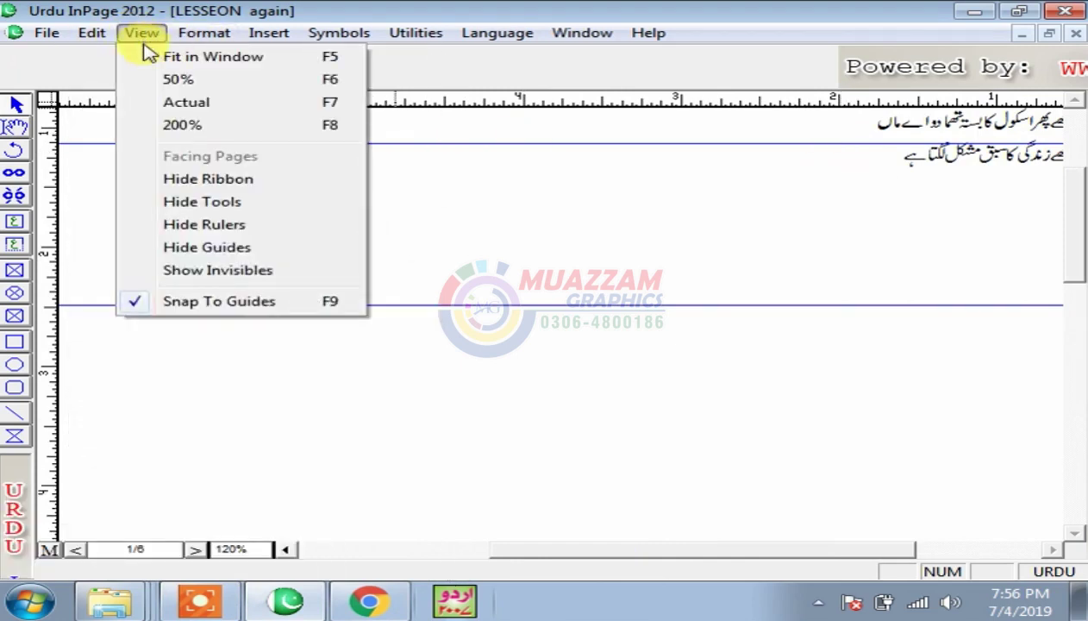
click(220, 180)
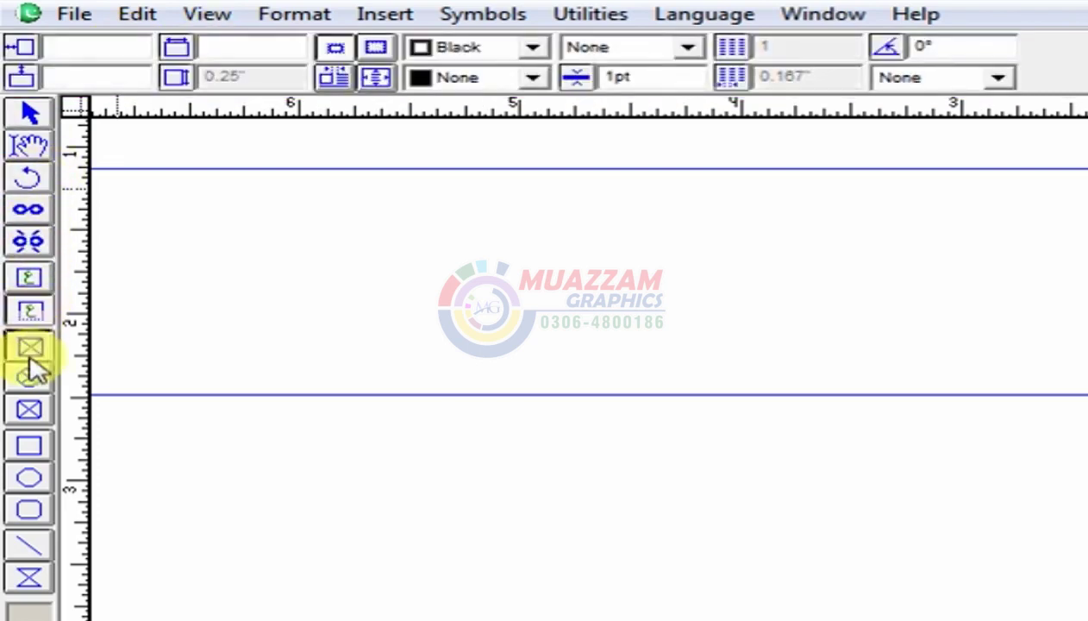
click(30, 113)
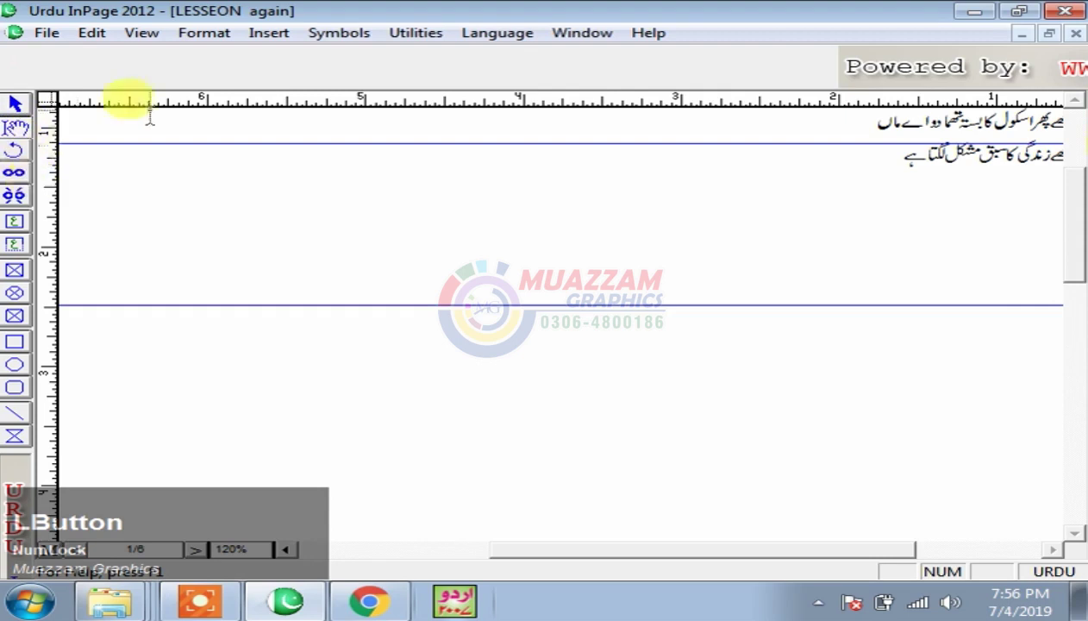
click(145, 35)
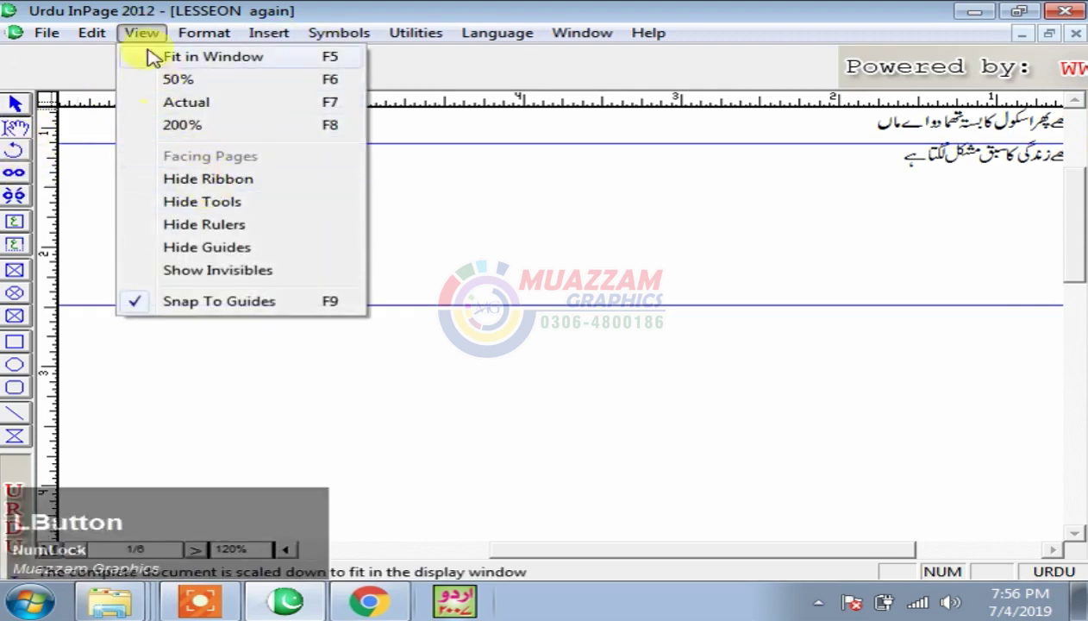
click(204, 183)
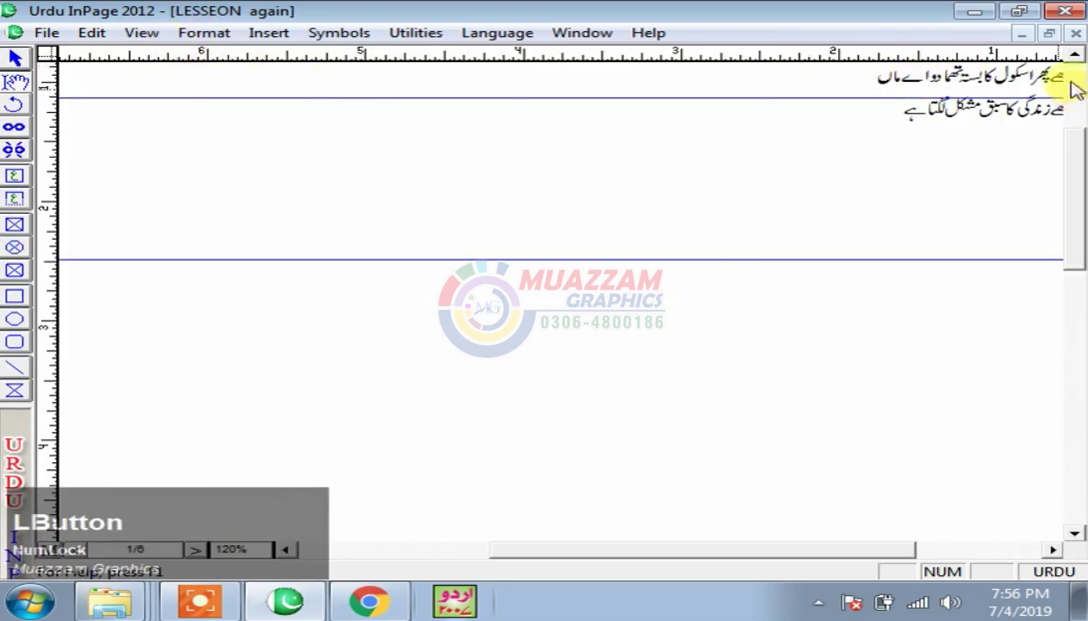
click(148, 33)
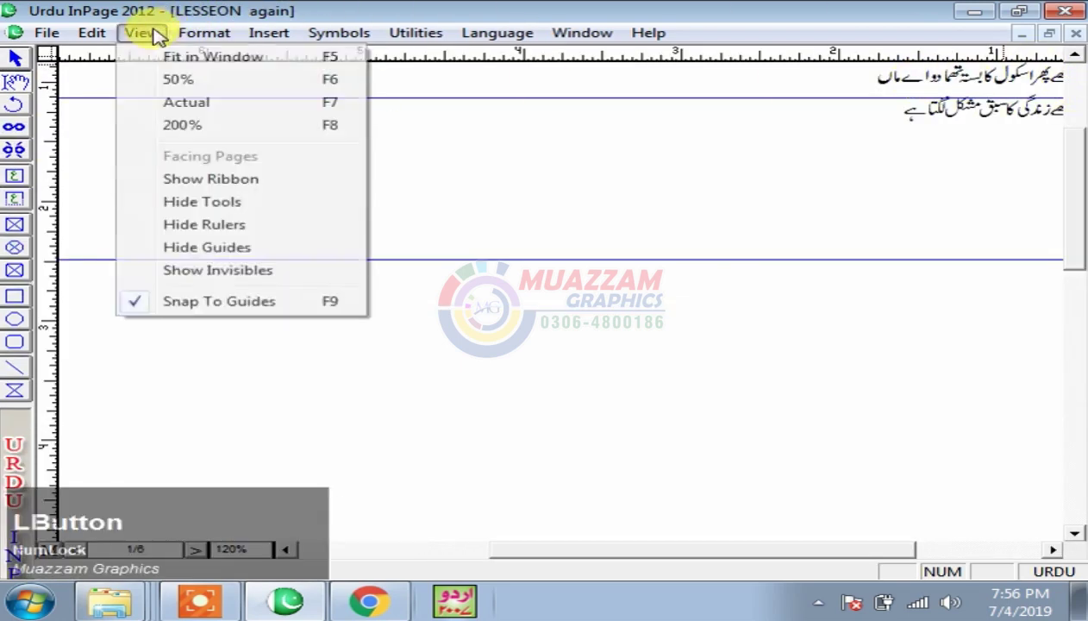
click(217, 180)
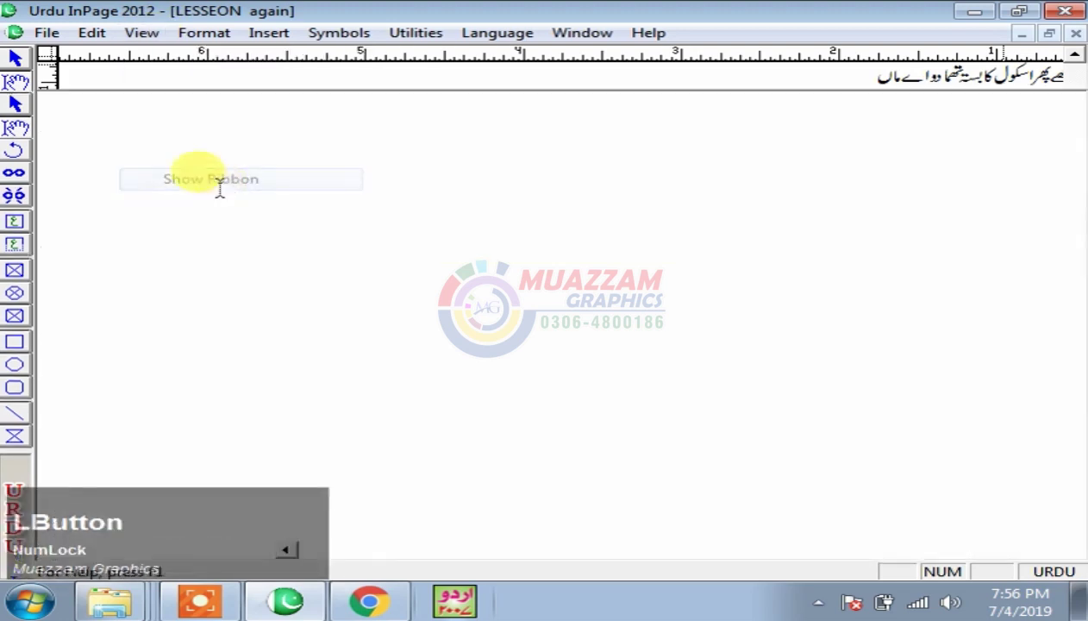
Hide the drawing and selection tools and show them again.
click(131, 36)
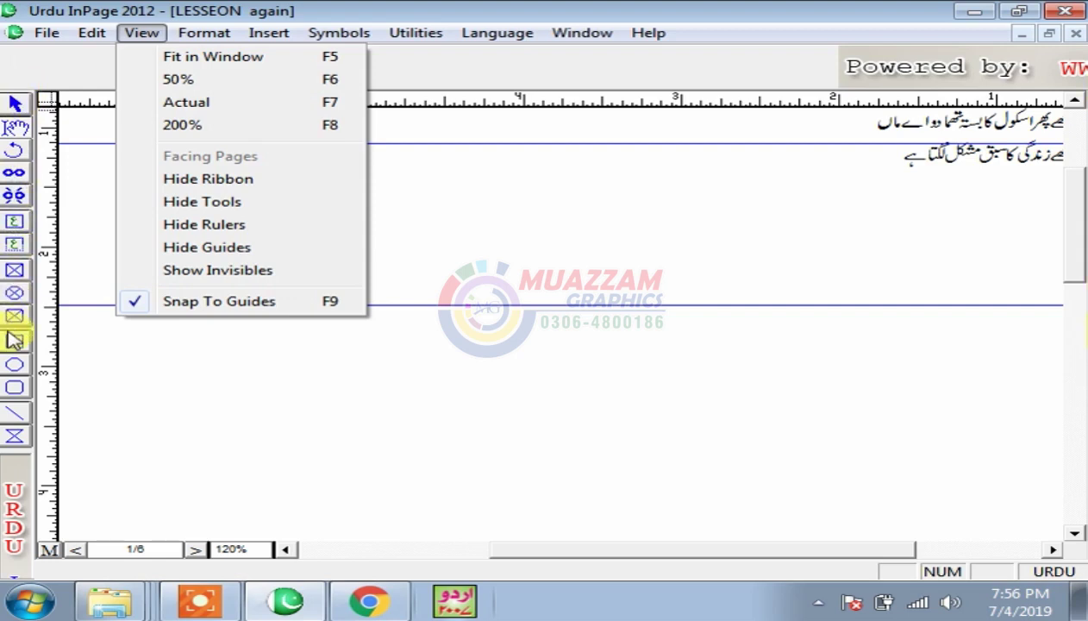
click(201, 201)
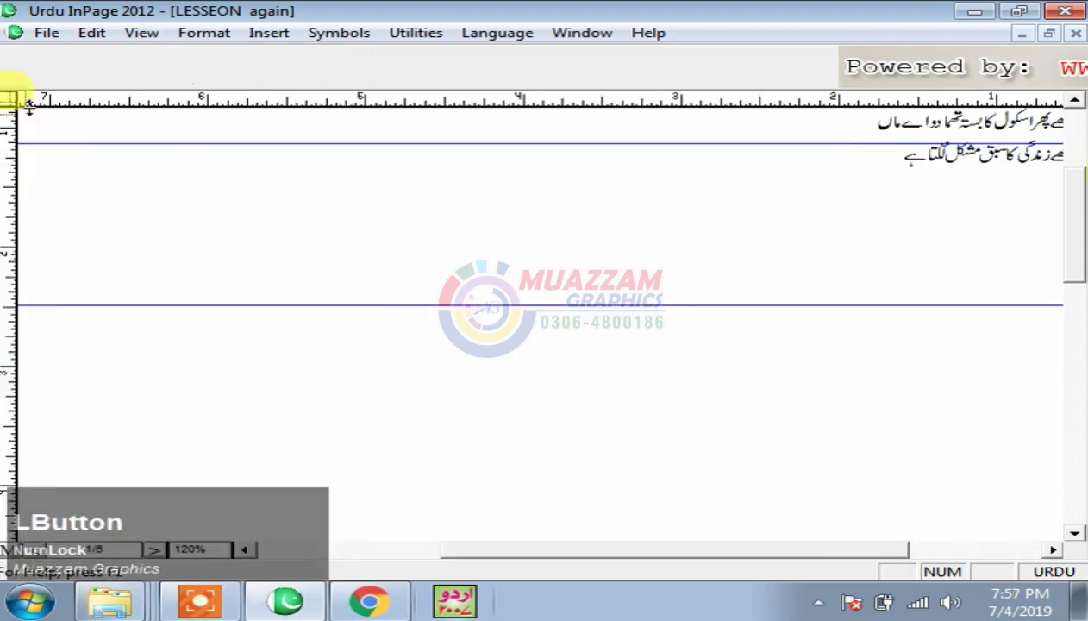
click(140, 35)
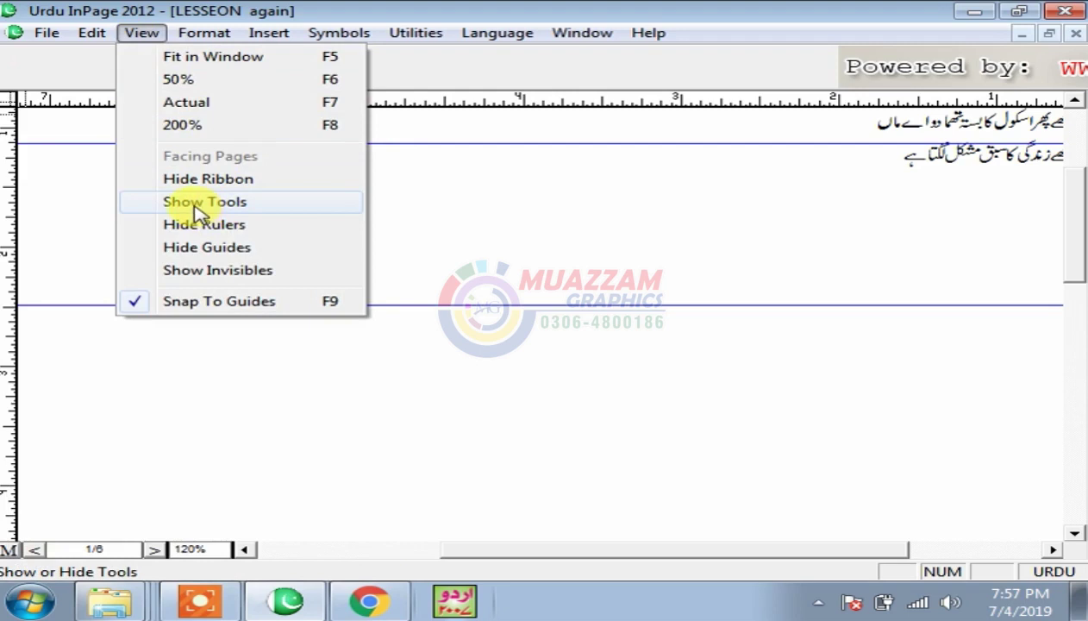
click(140, 210)
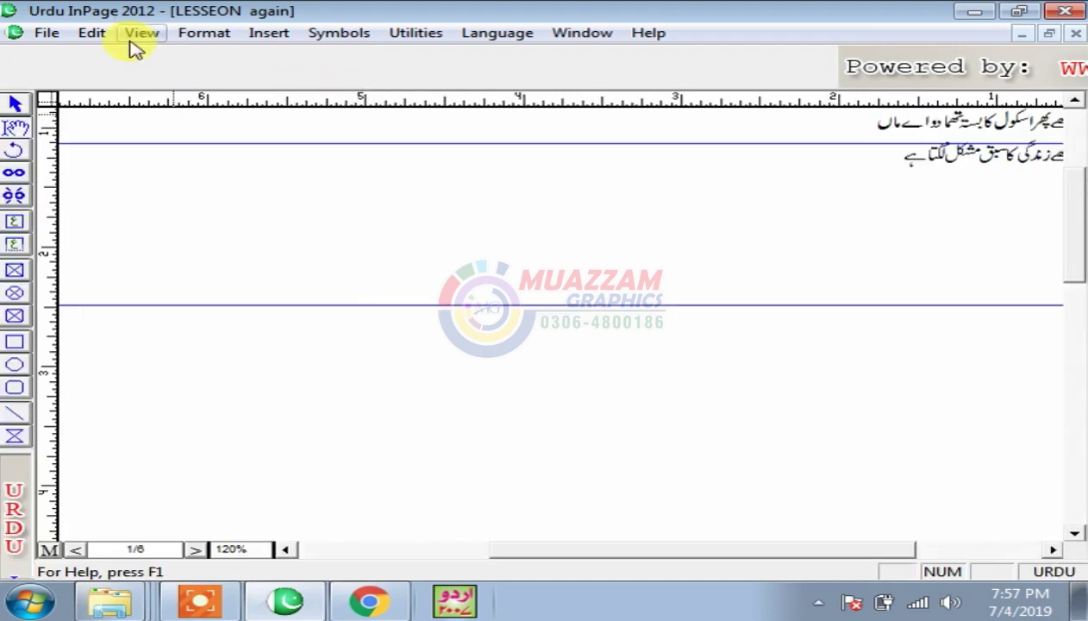
Hide the rulers and show them again.
click(141, 33)
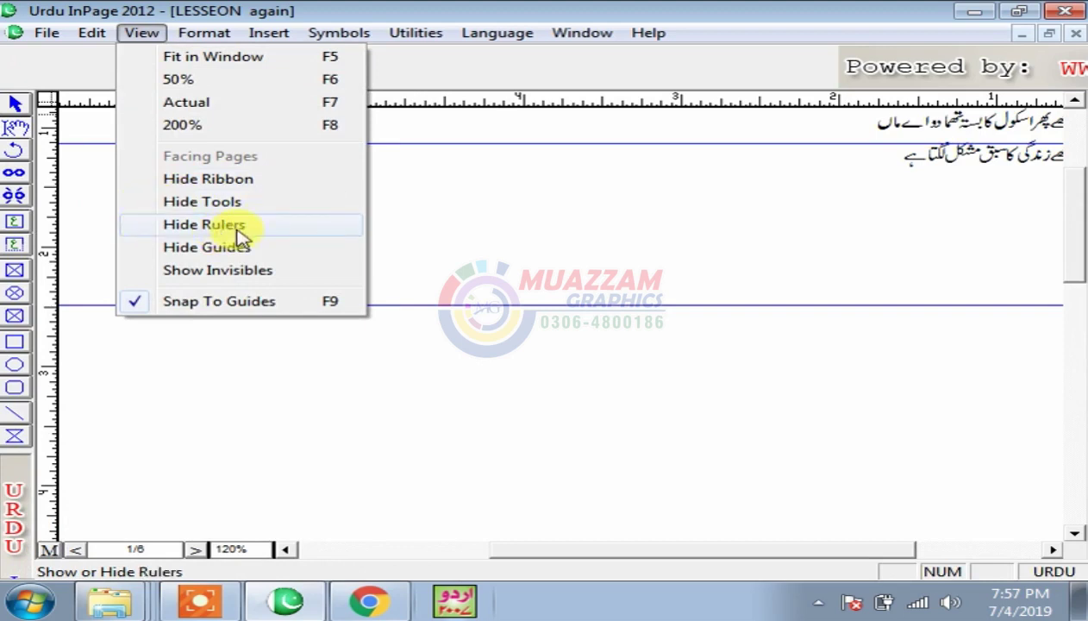
click(177, 225)
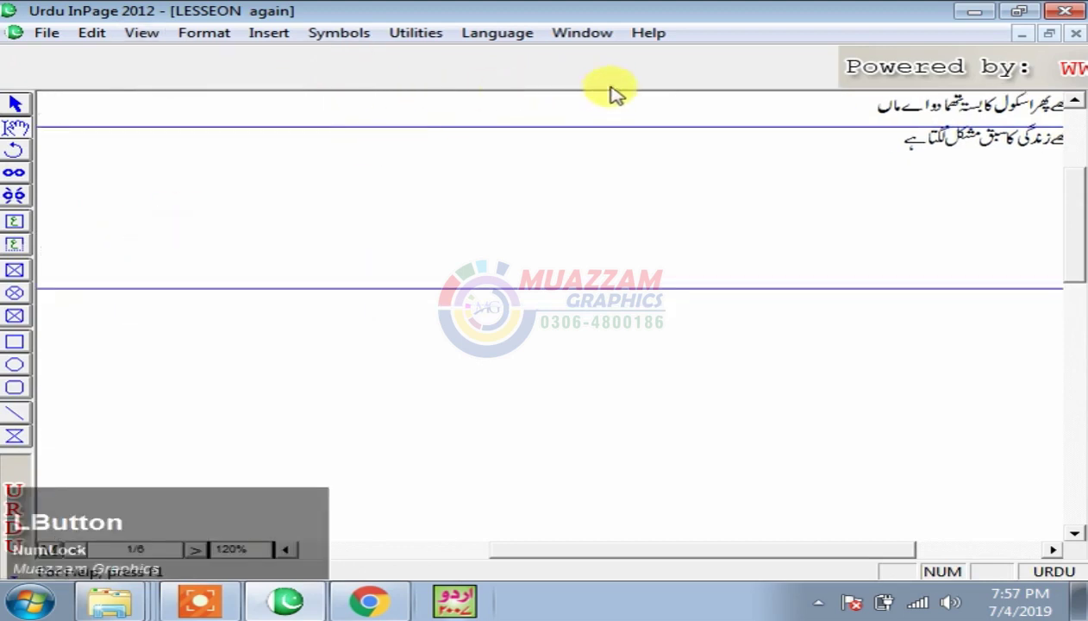
click(84, 34)
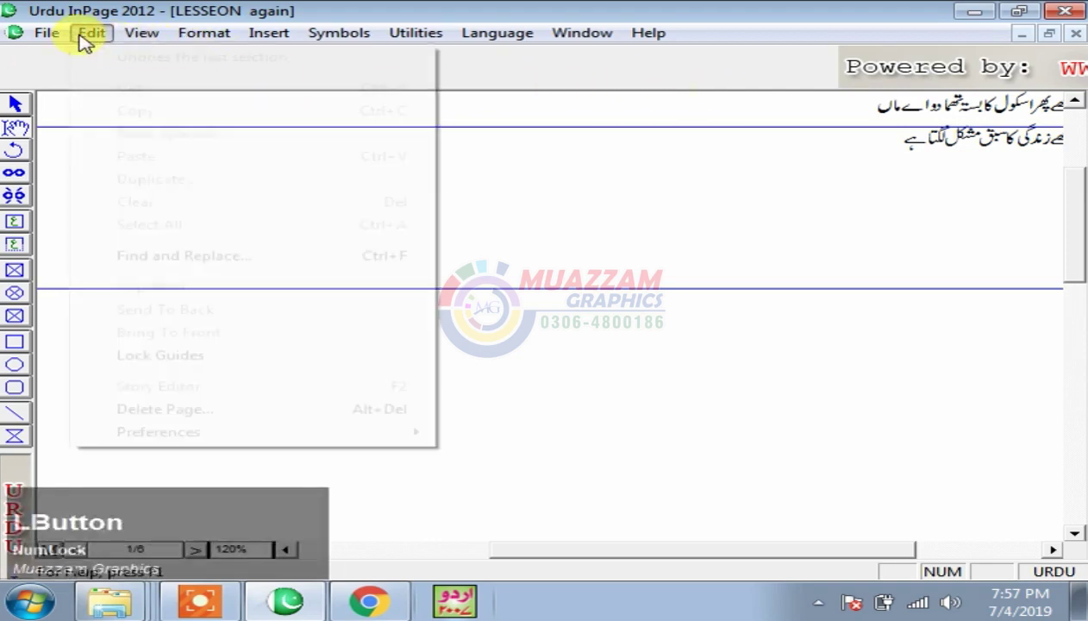
mouse_move(141, 32)
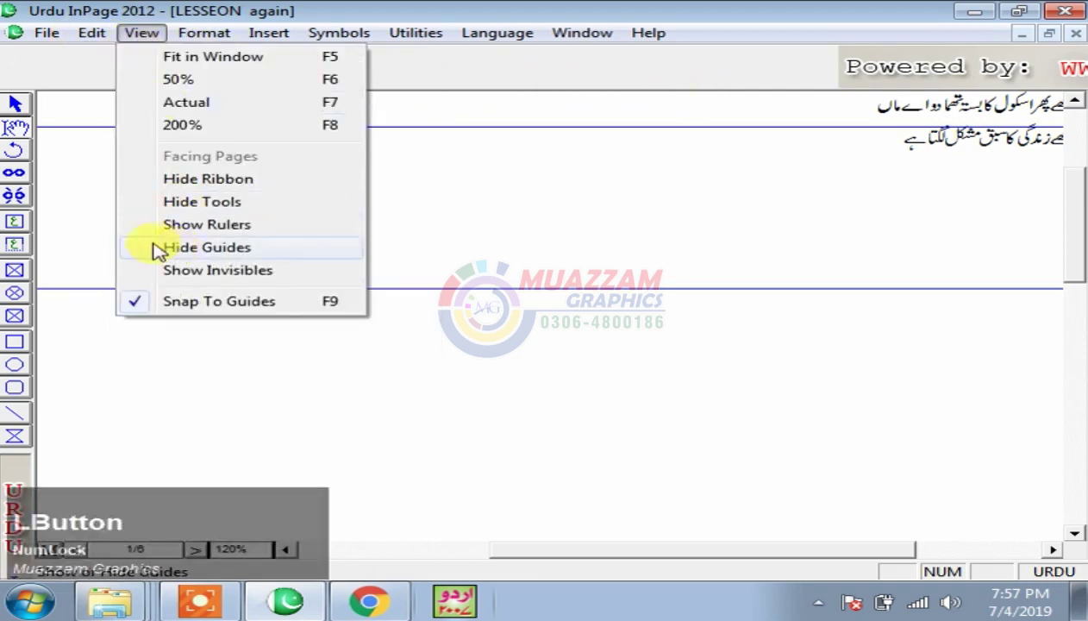
click(147, 226)
Place the text cursor in the page's text box, zoom to 50% and hide the guides.
click(143, 37)
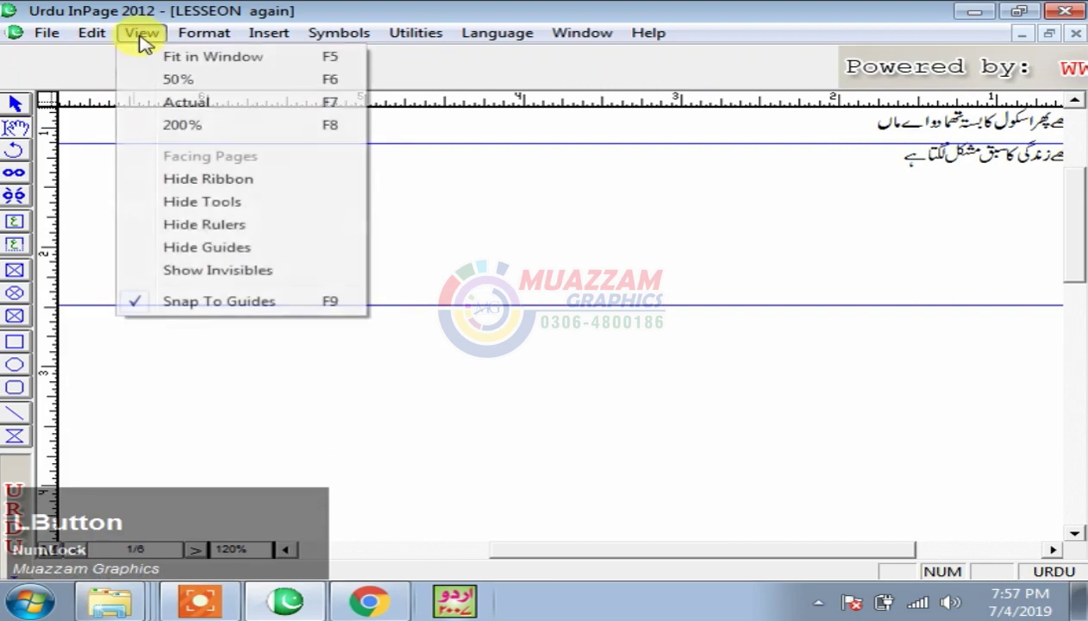
click(773, 325)
key(F6)
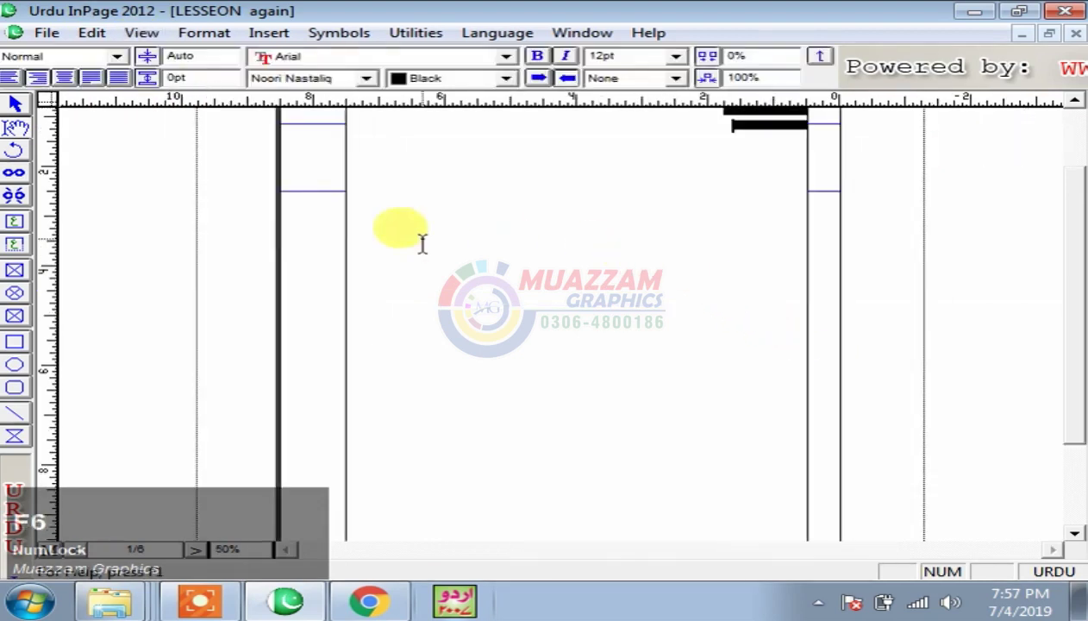
click(138, 33)
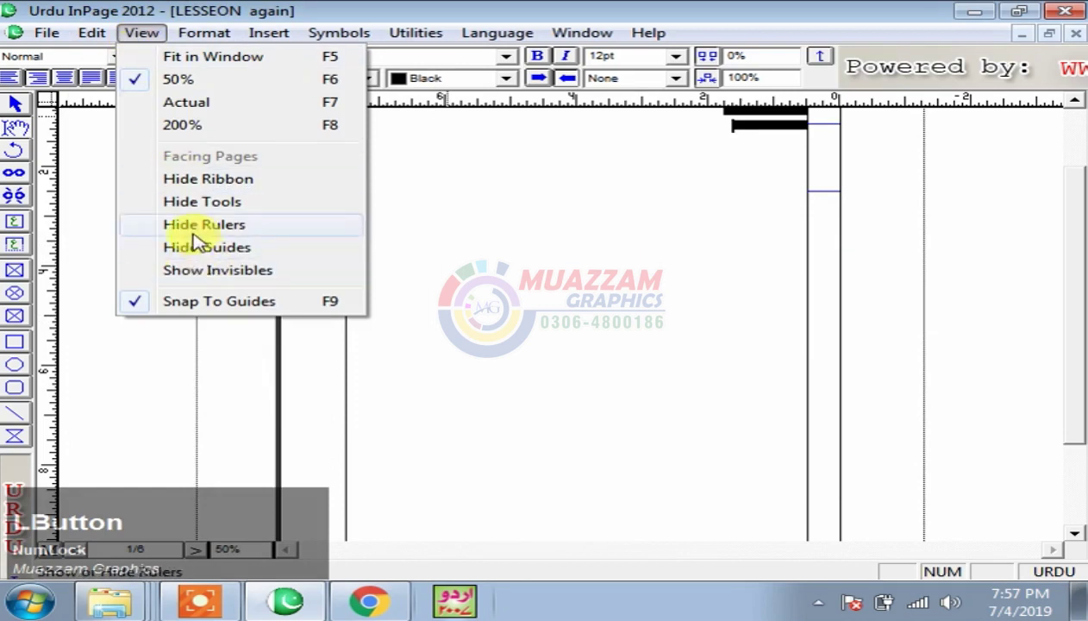
click(176, 249)
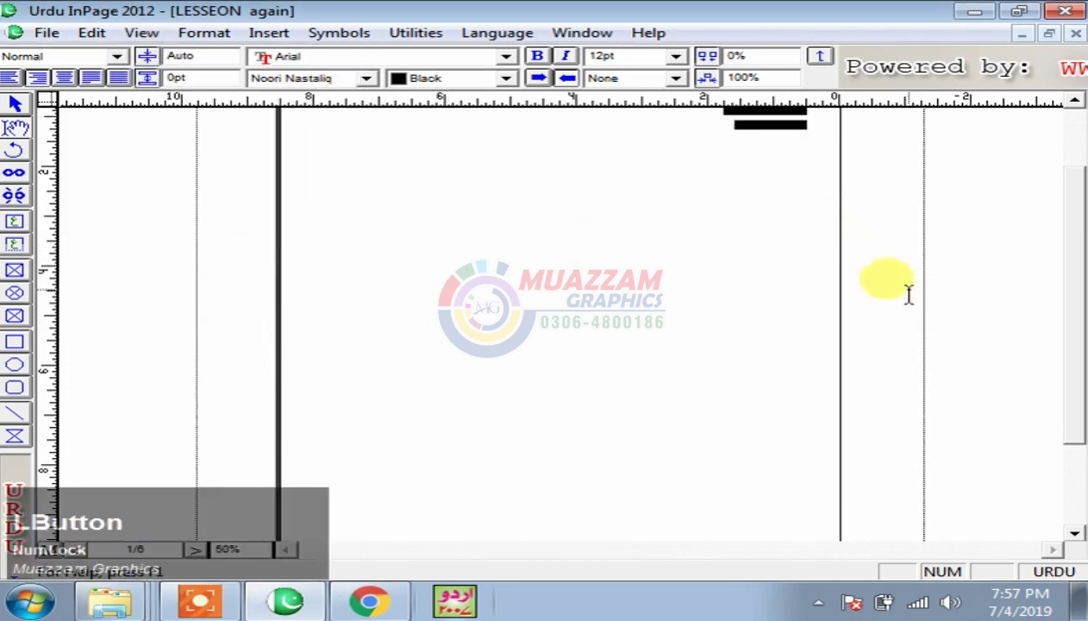
drag(1075, 351, 1065, 270)
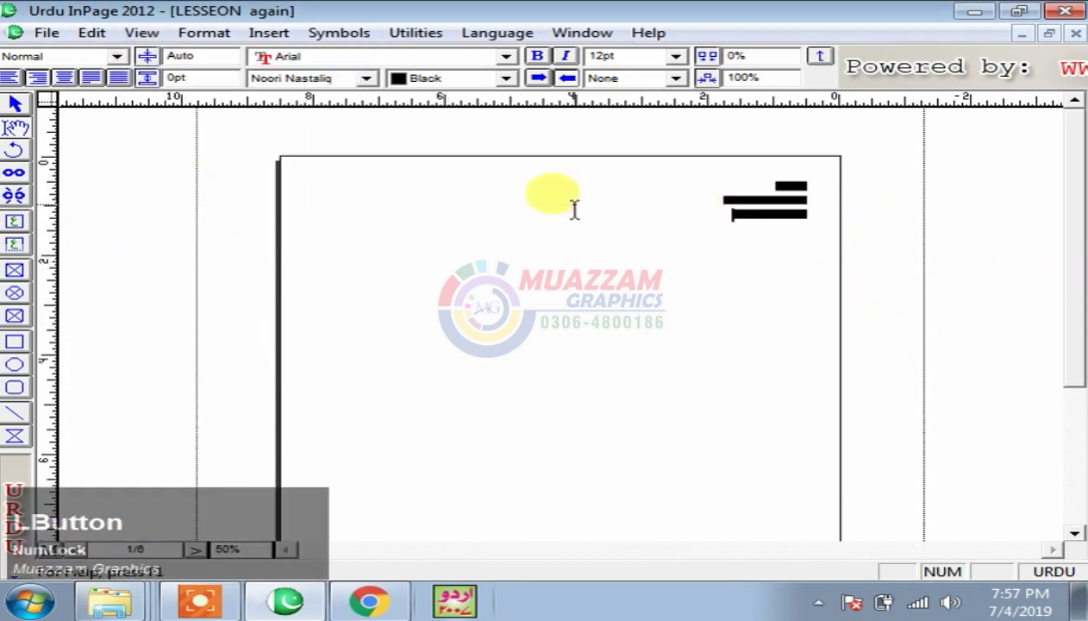
Show the document's invisibles and hide them again.
click(90, 33)
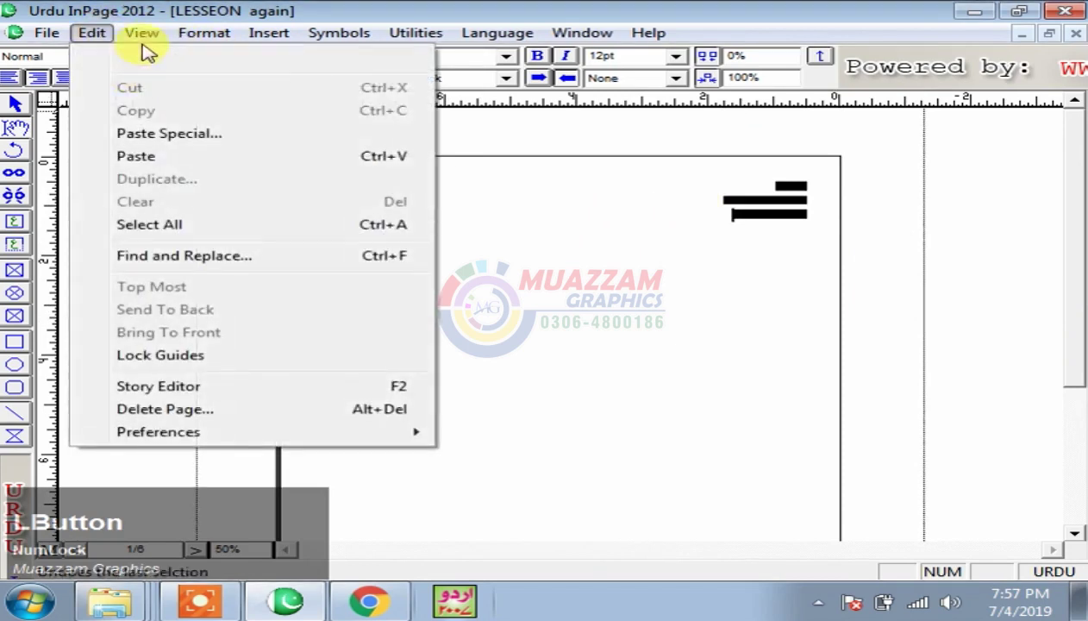
mouse_move(143, 34)
click(228, 272)
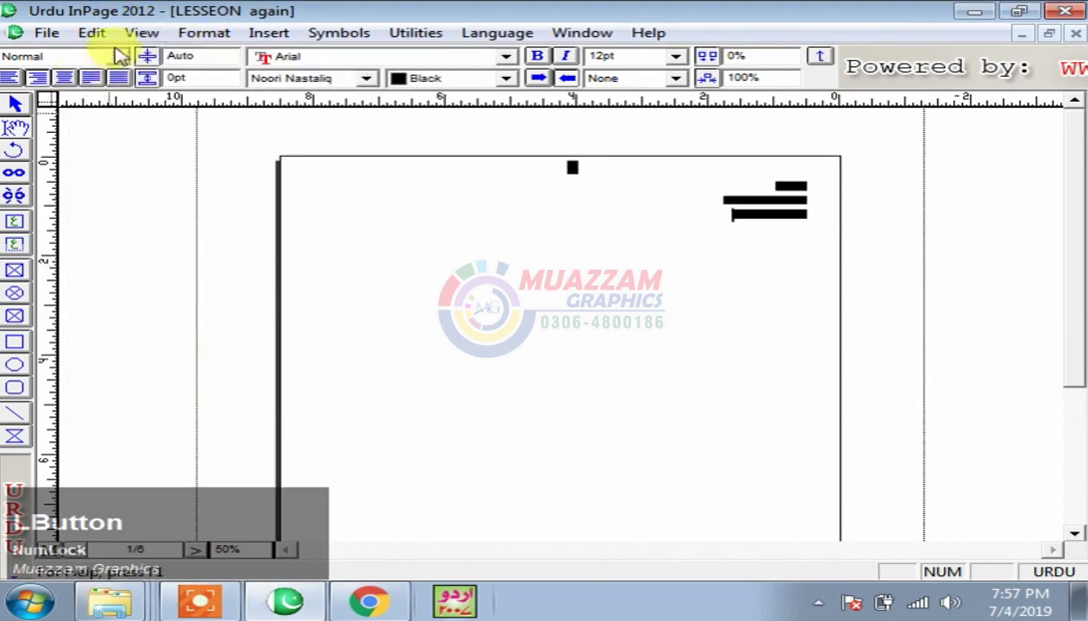
click(91, 33)
mouse_move(141, 28)
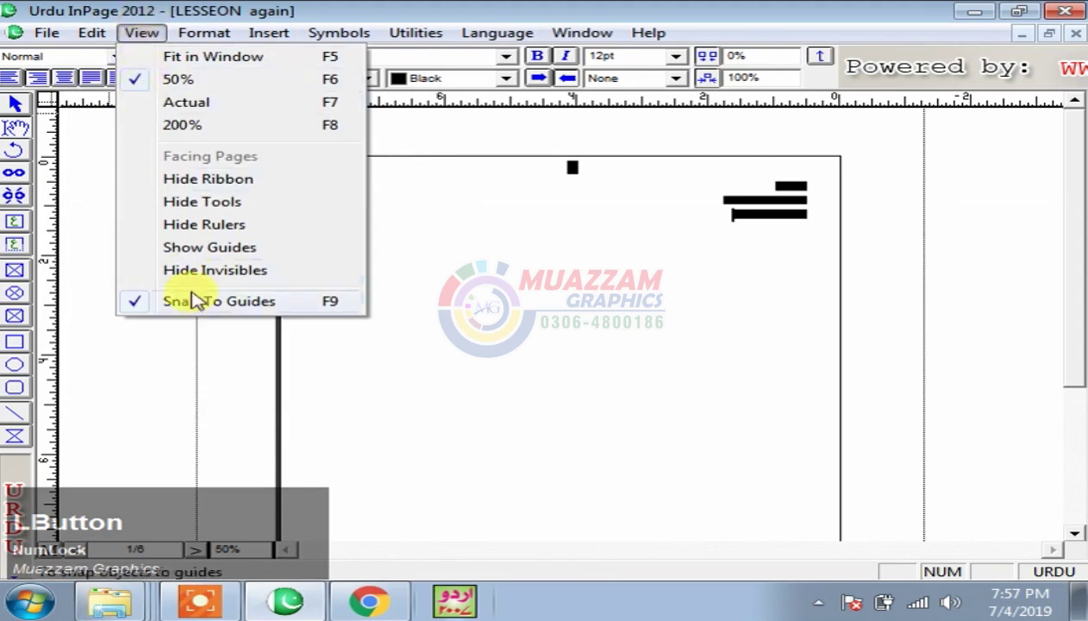
click(134, 269)
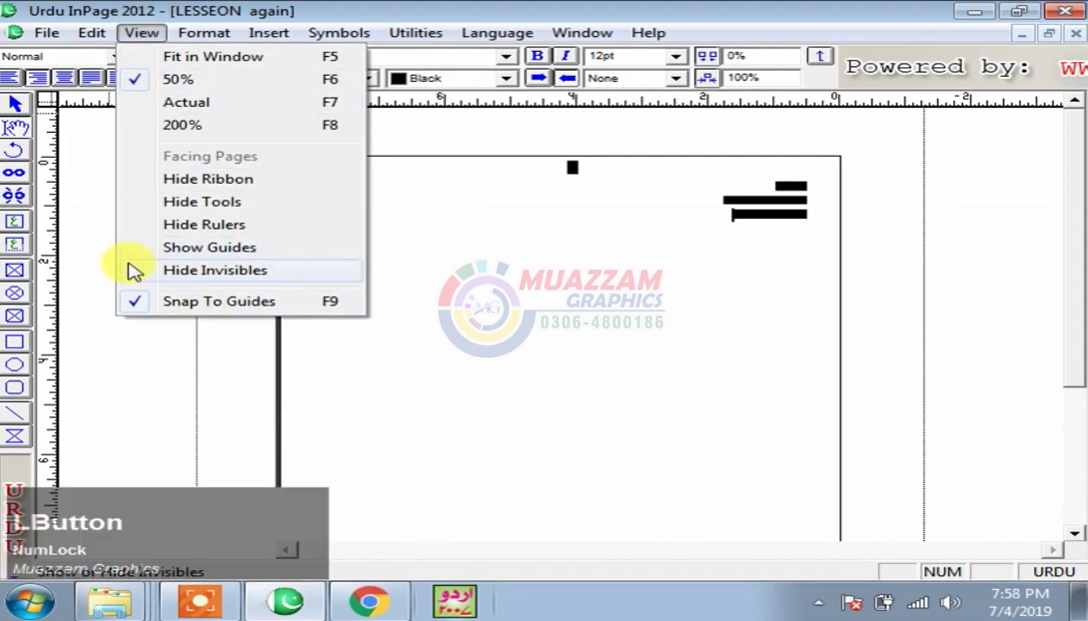
Show the page guides again.
click(140, 32)
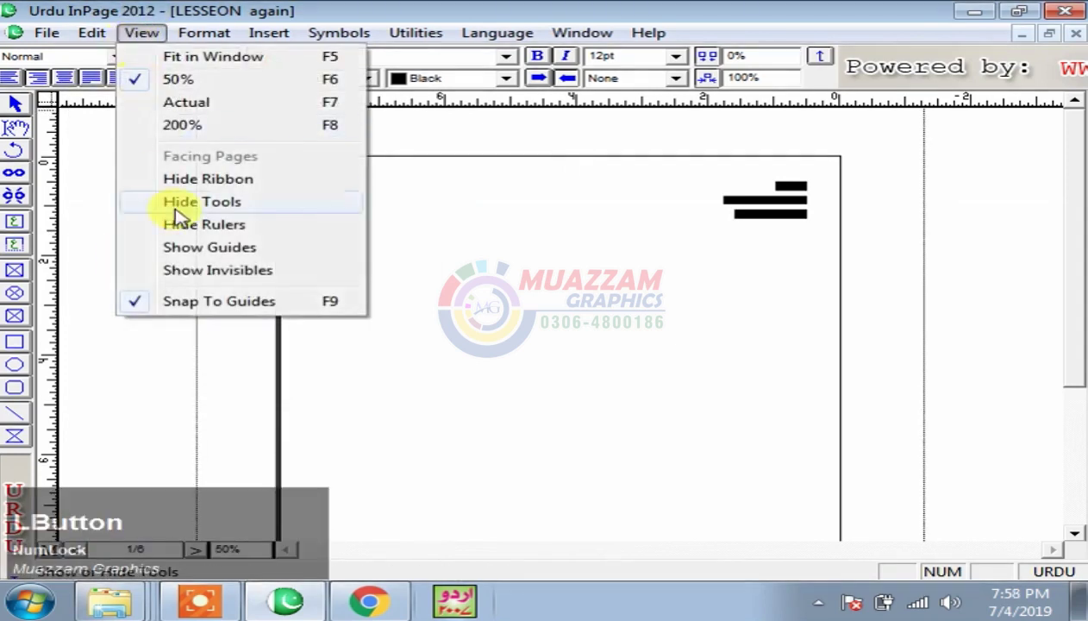
click(134, 251)
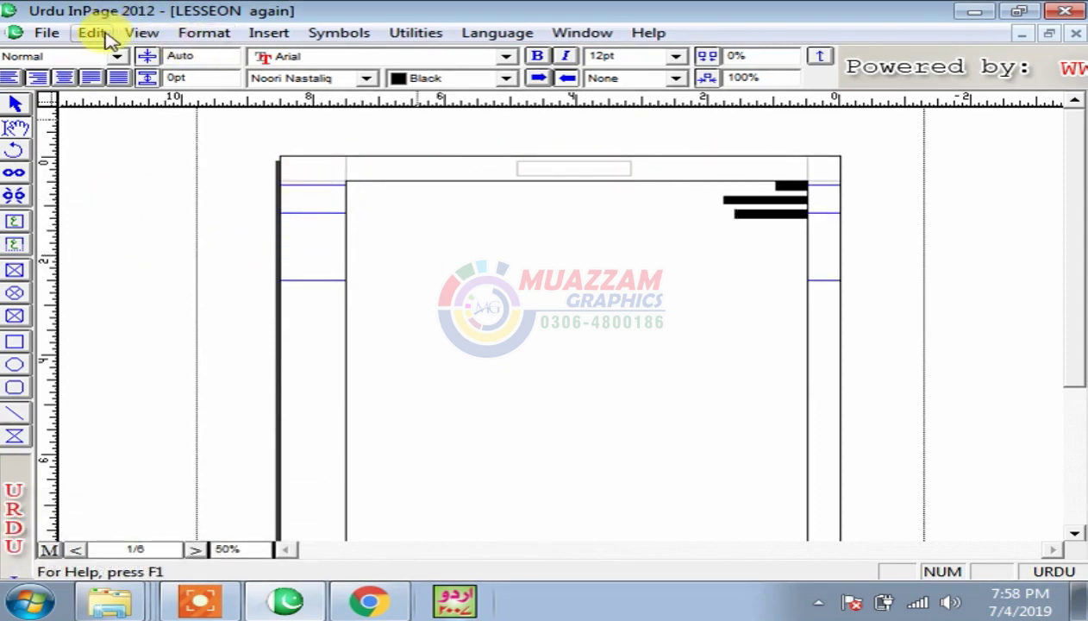
click(105, 40)
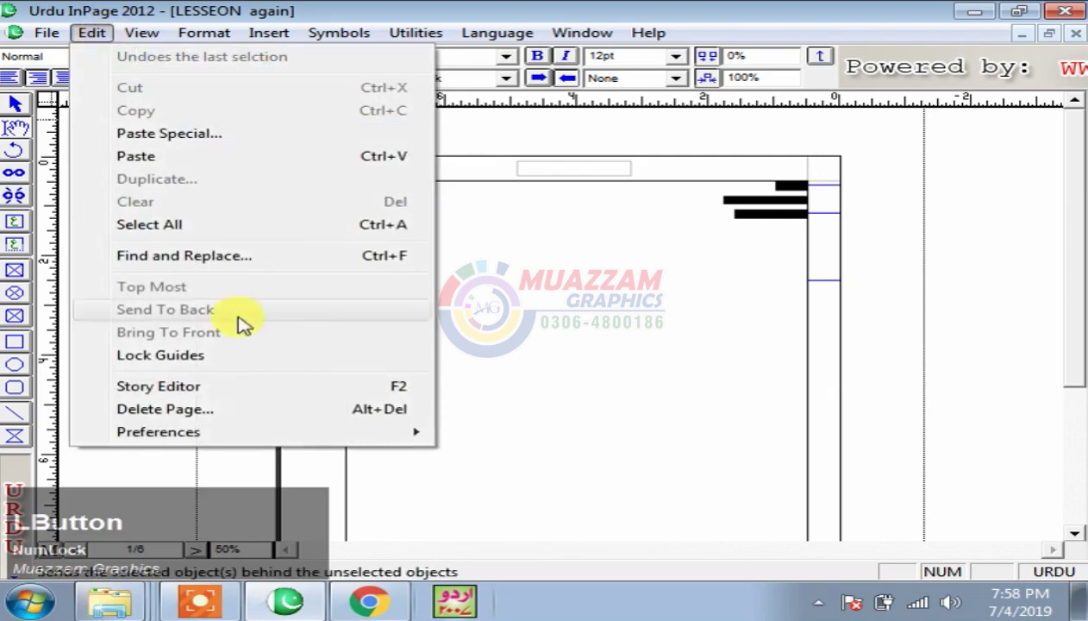
mouse_move(143, 47)
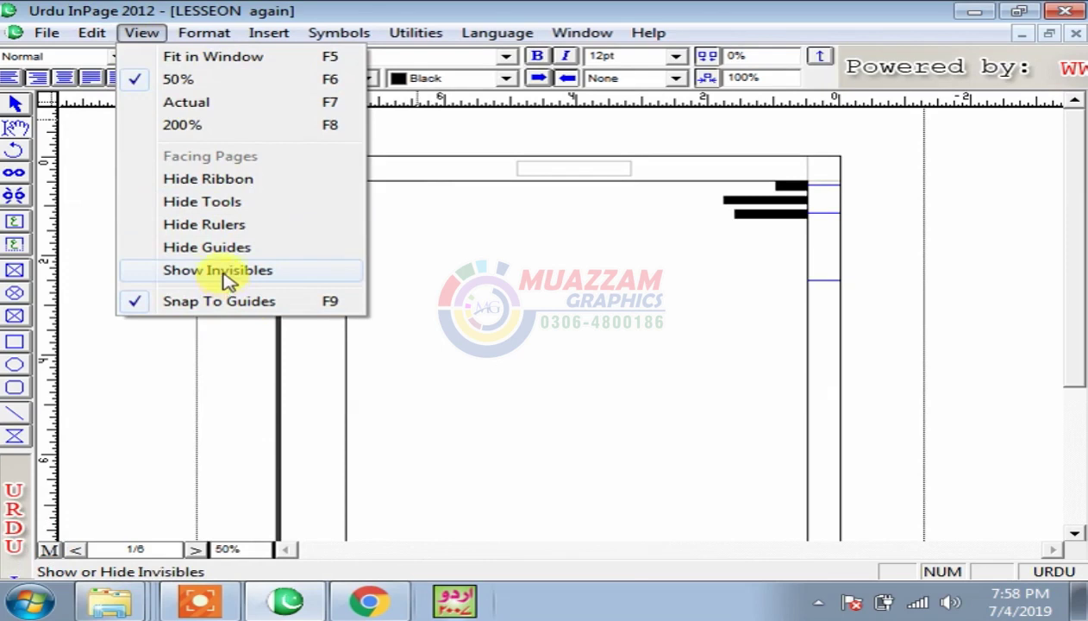
mouse_move(207, 36)
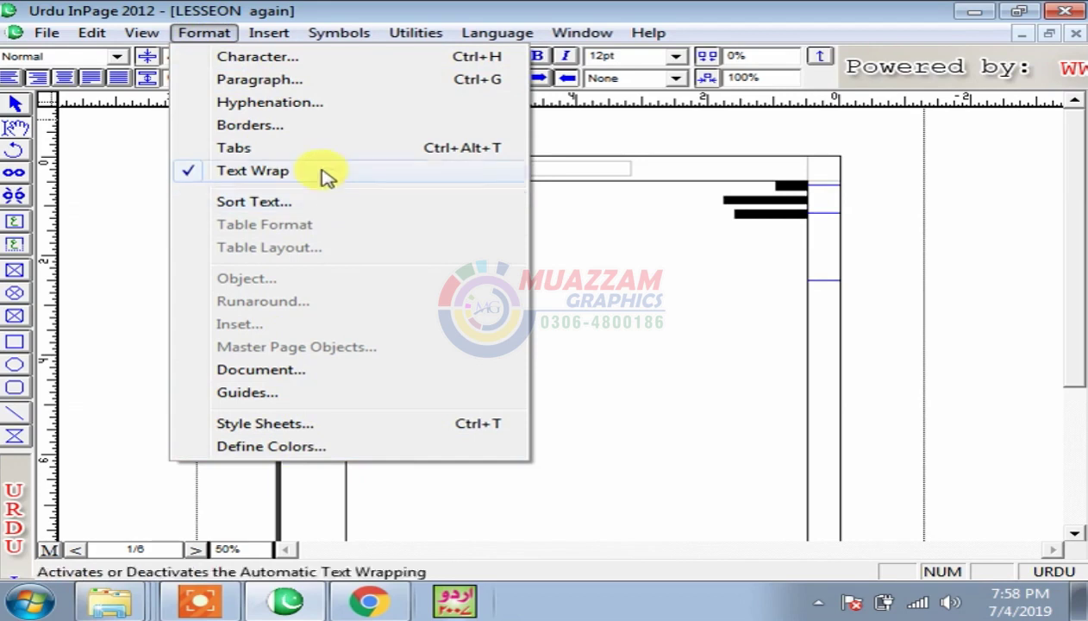
click(593, 384)
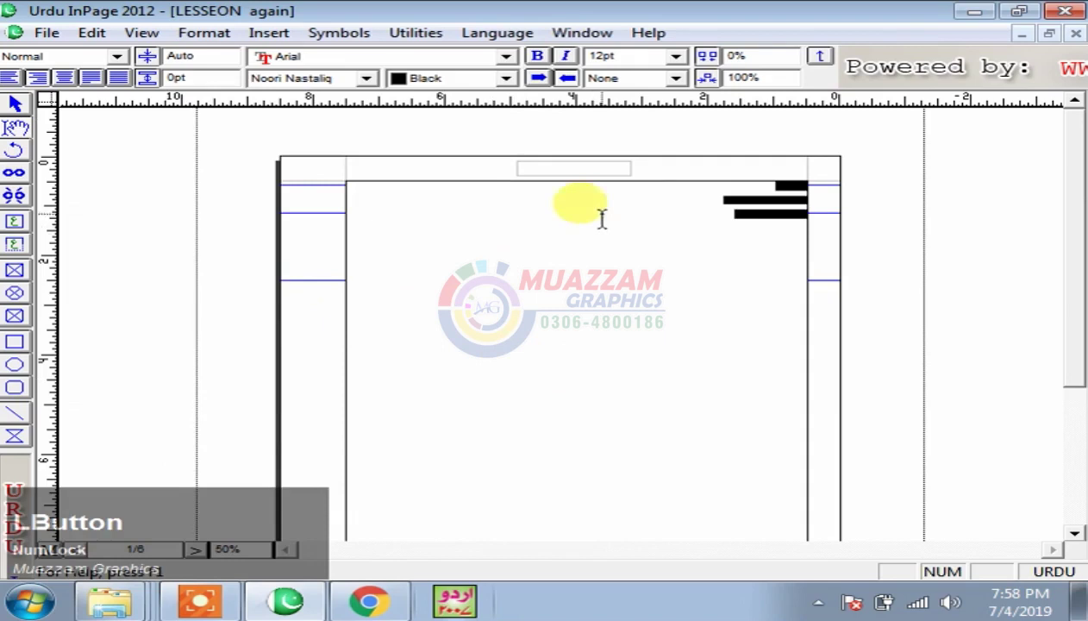
Zoom the page to 200%, select all three lines of Urdu text and clear the selection.
click(575, 269)
key(F8)
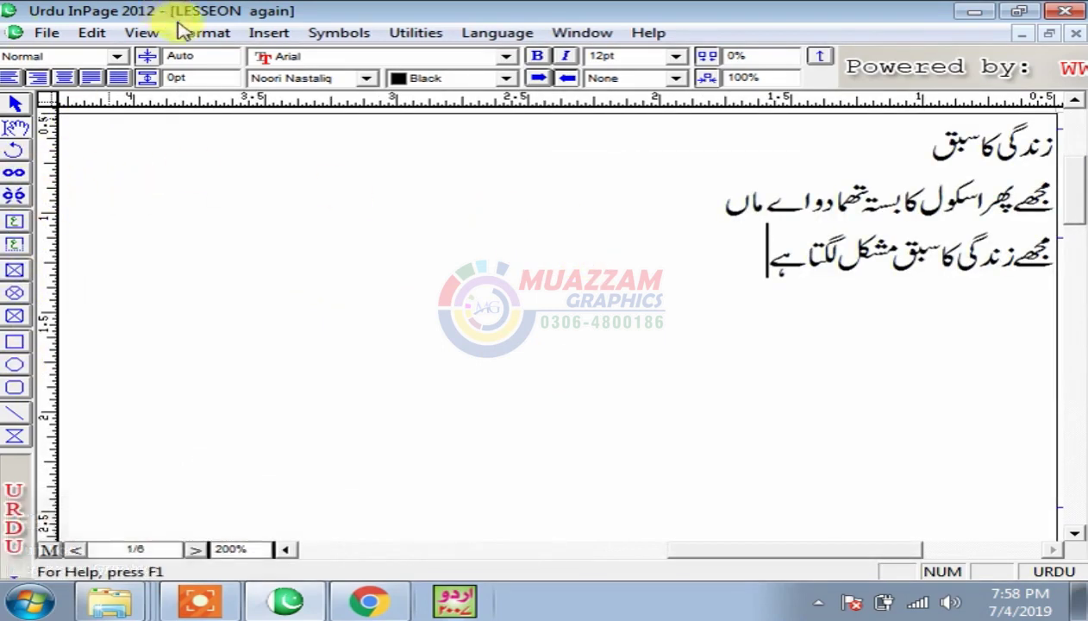
drag(759, 248, 1039, 159)
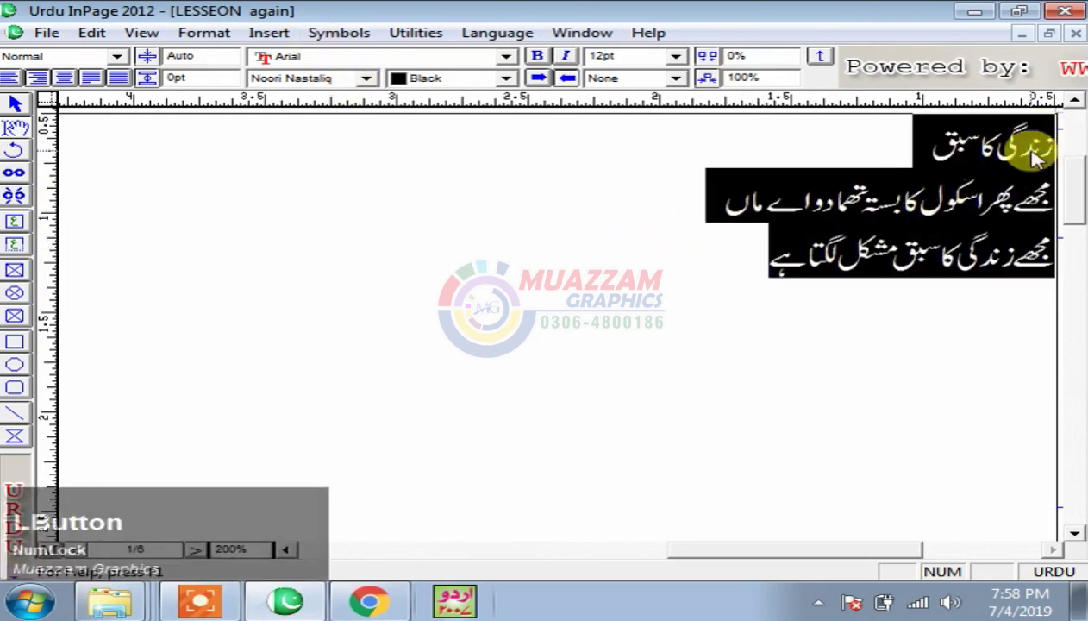
click(722, 285)
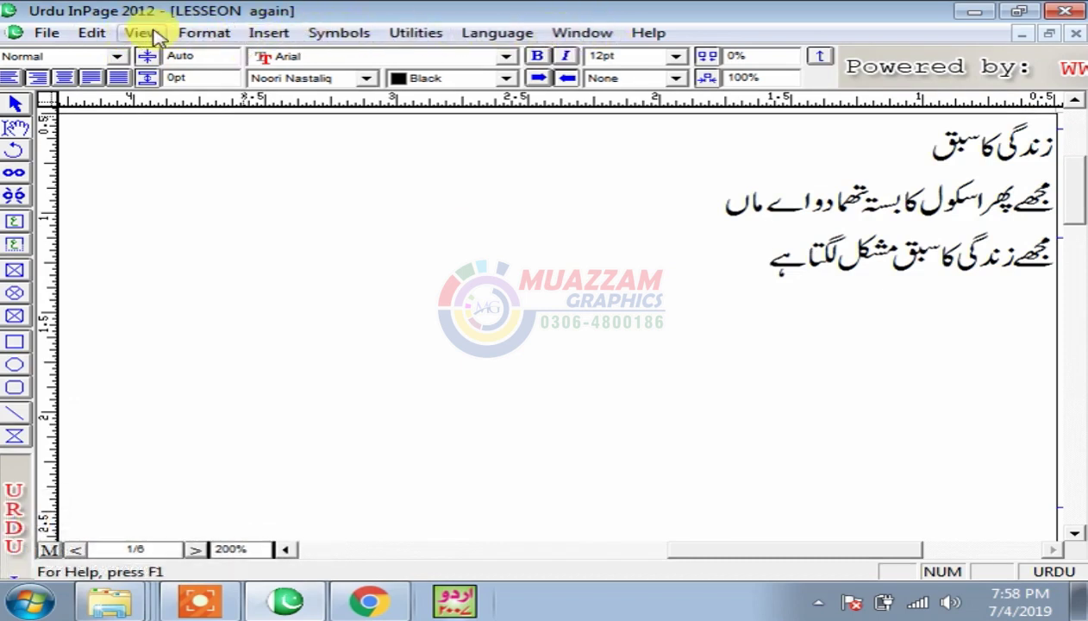
Place the text cursor at the end of the third Urdu line and add the character "ؤ".
click(550, 257)
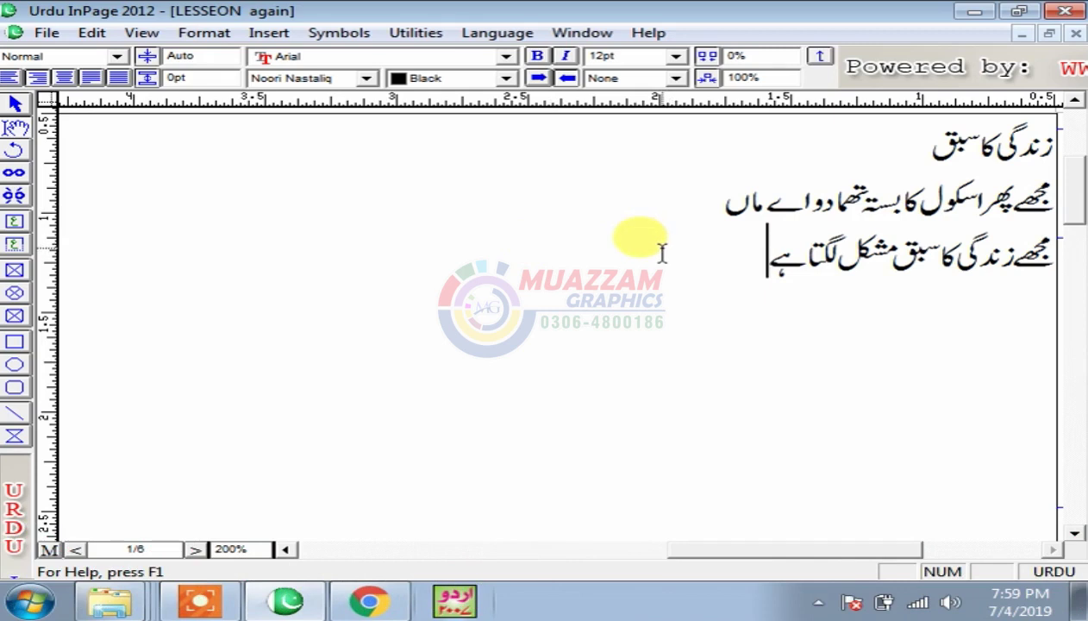
click(707, 272)
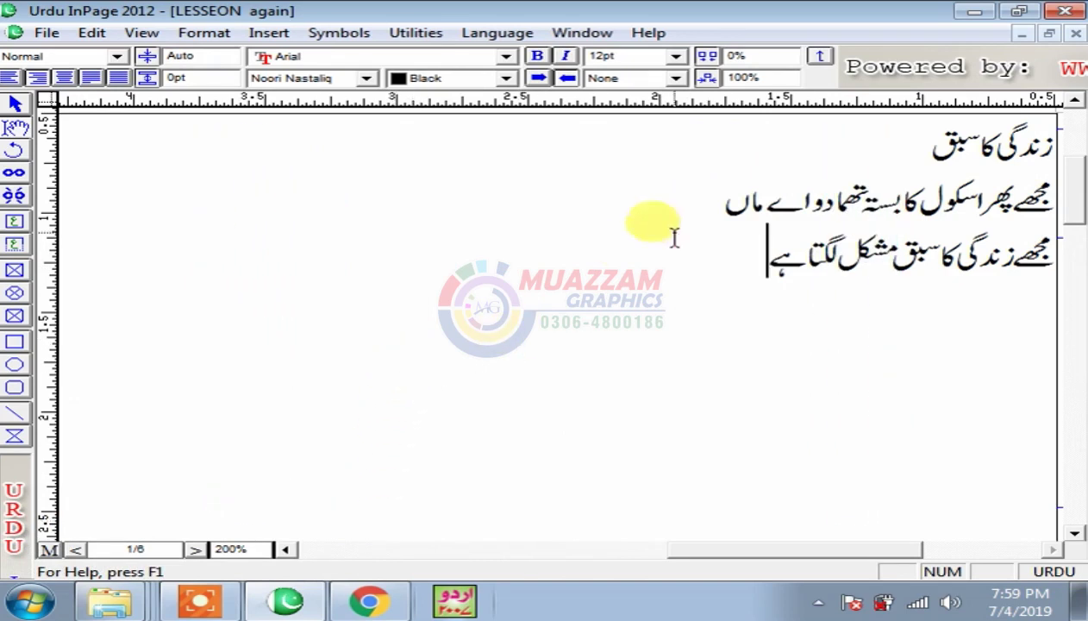
click(715, 273)
text(و)
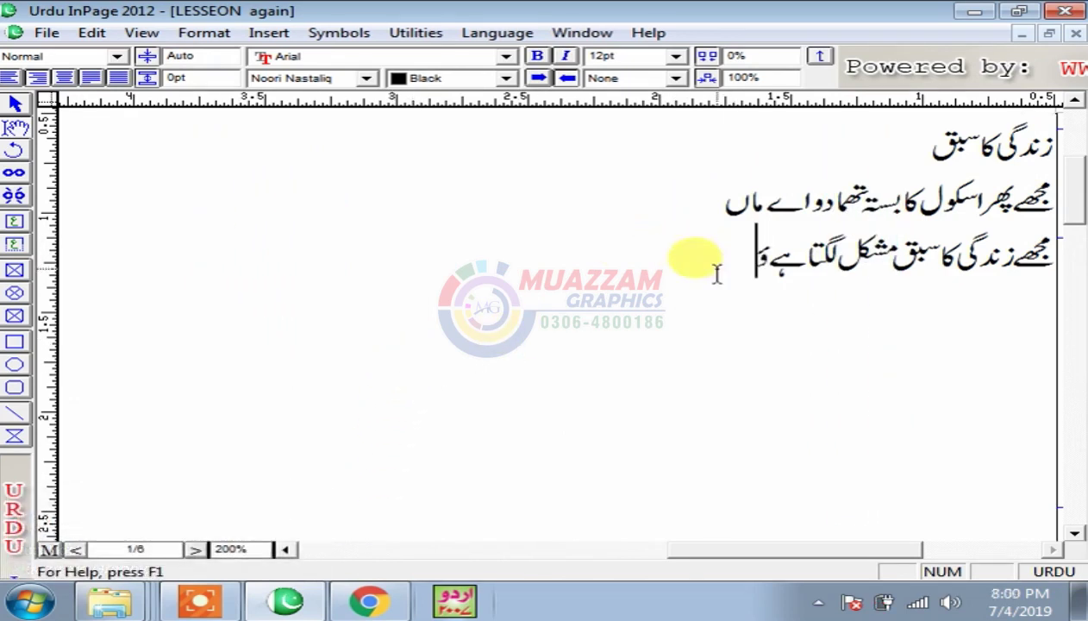
drag(793, 551, 821, 562)
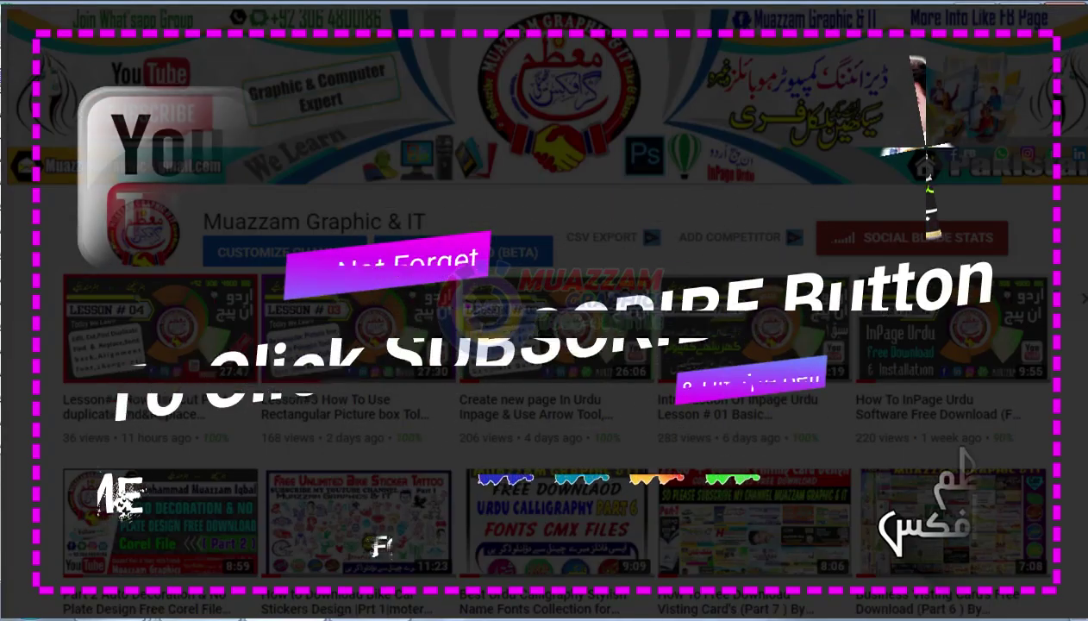